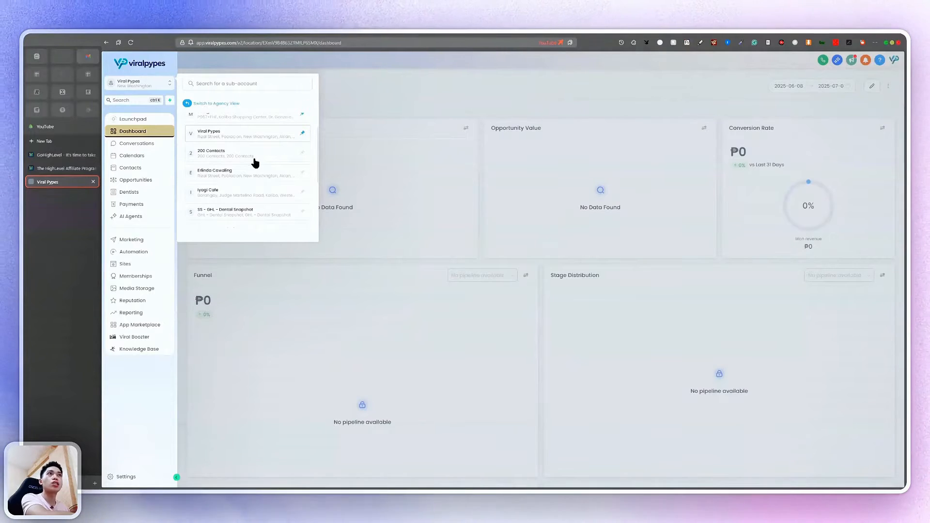
Leave the sub-account through the switcher's 'Switch to Agency View' option
{"action": "scroll", "coordinate": [251, 181], "scroll_direction": "up", "scroll_amount": 1}
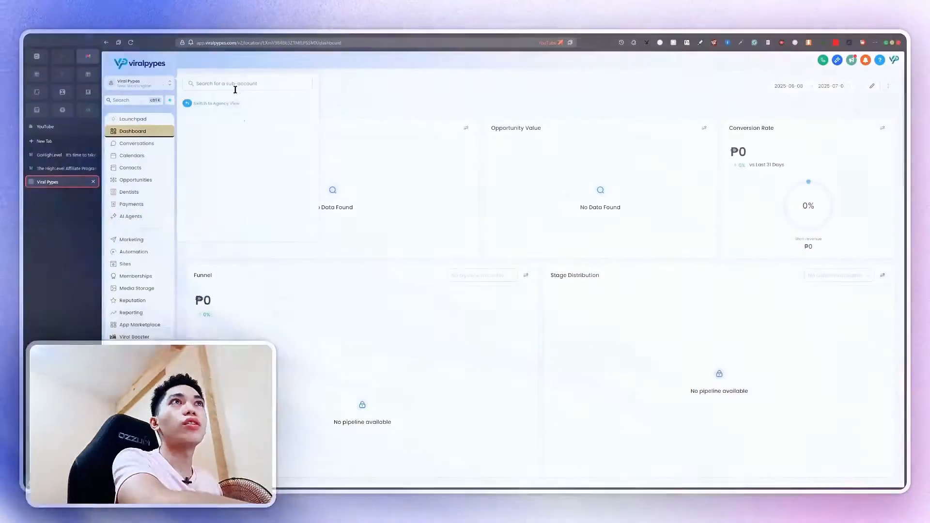
{"action": "left_click", "coordinate": [235, 87]}
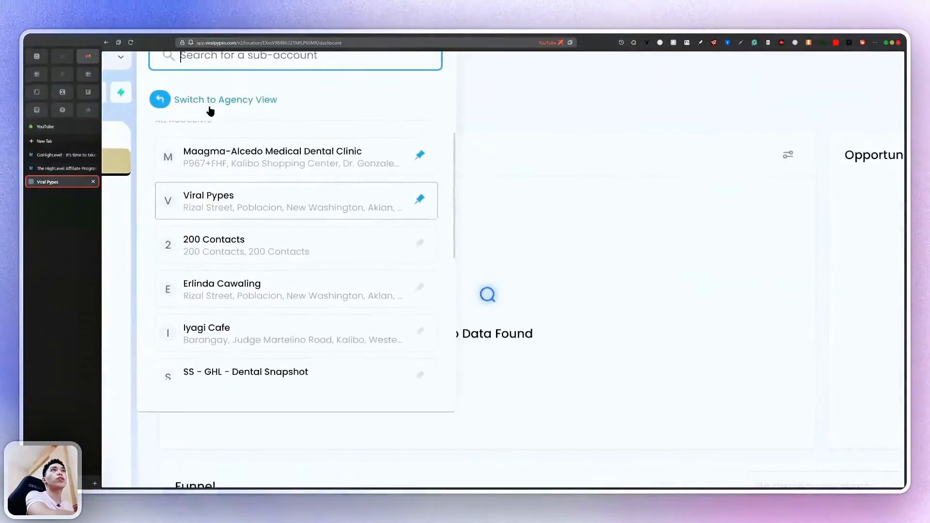
{"action": "left_click", "coordinate": [239, 130]}
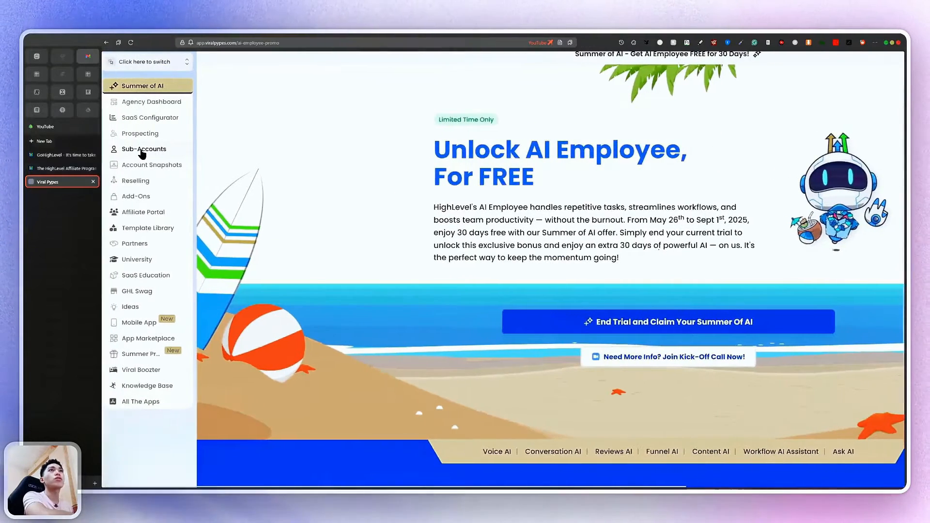
Browse the Sub-Accounts list and its filters, then switch into the 200 Contacts sub-account
{"action": "left_click", "coordinate": [150, 153]}
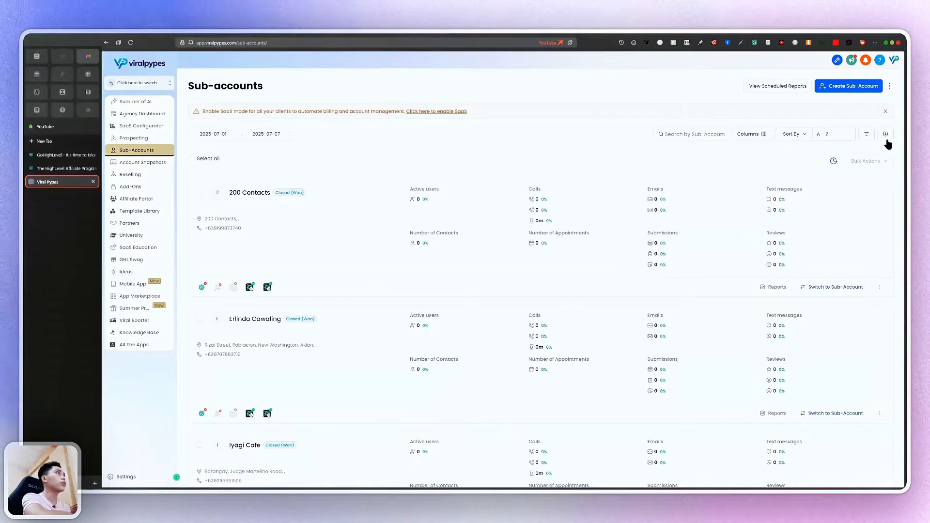
{"action": "left_click", "coordinate": [871, 138]}
{"action": "left_click", "coordinate": [701, 146]}
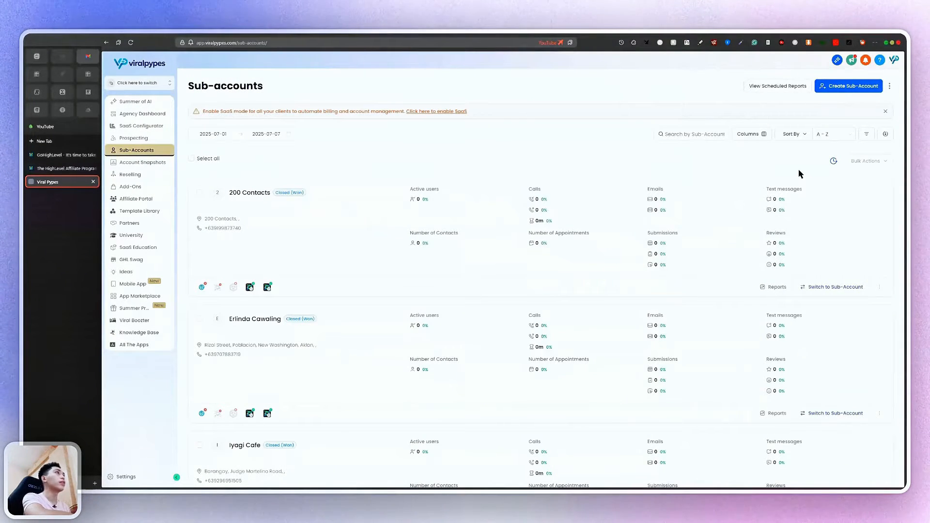
{"action": "scroll", "coordinate": [632, 291], "scroll_direction": "down", "scroll_amount": 3}
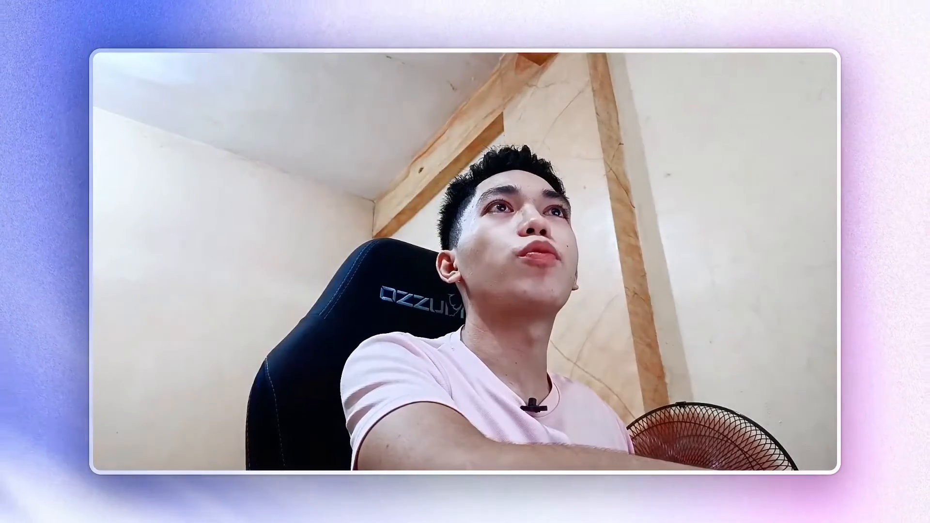
{"action": "left_click", "coordinate": [121, 83]}
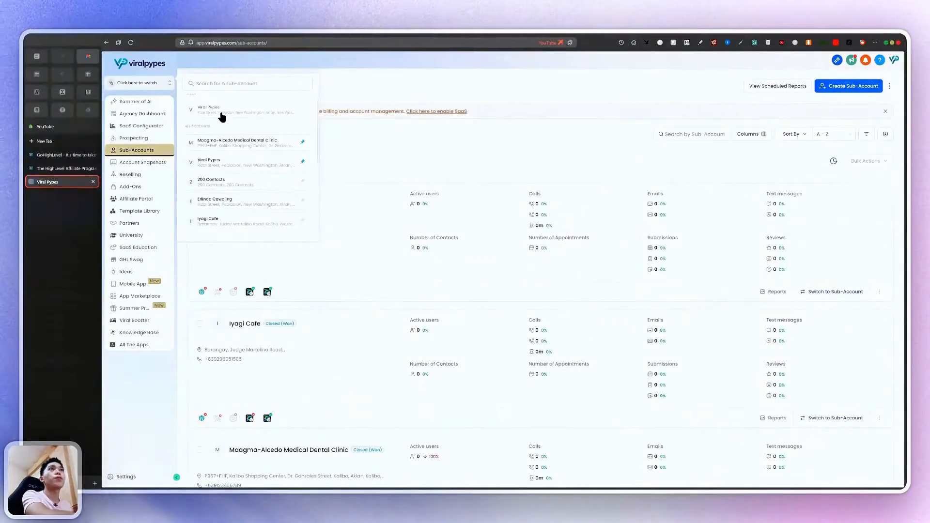
{"action": "left_click", "coordinate": [222, 112]}
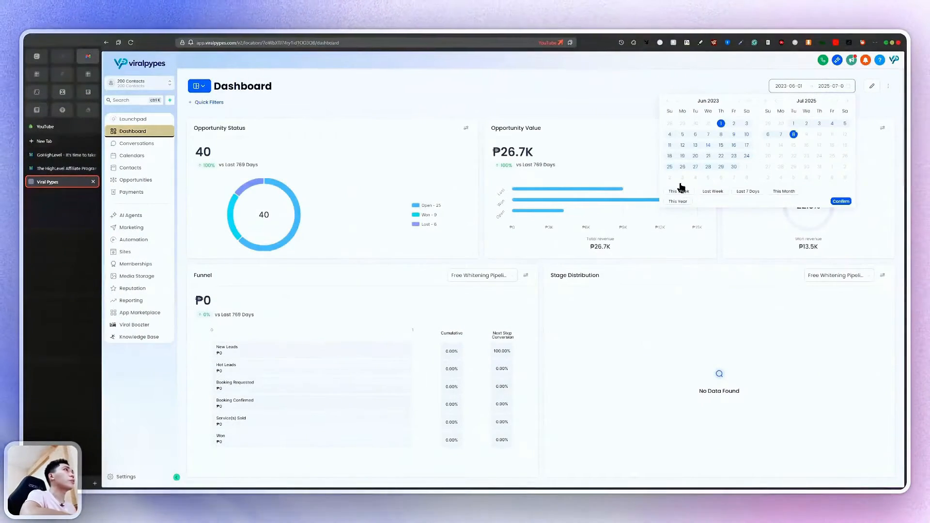
Keep the 2023-06-01 start date and scan the dashboard's opportunity and funnel widgets
{"action": "left_click", "coordinate": [601, 99]}
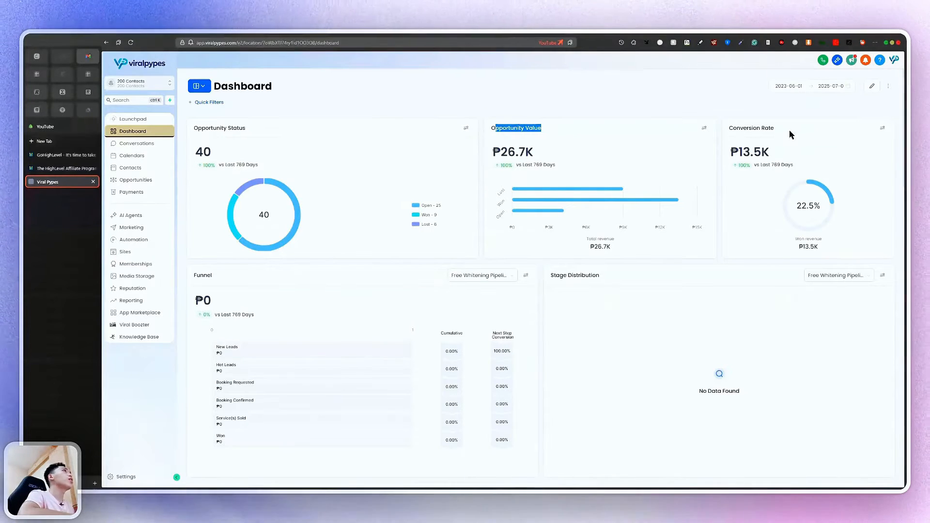
{"action": "left_click_drag", "start_coordinate": [729, 128], "coordinate": [774, 128]}
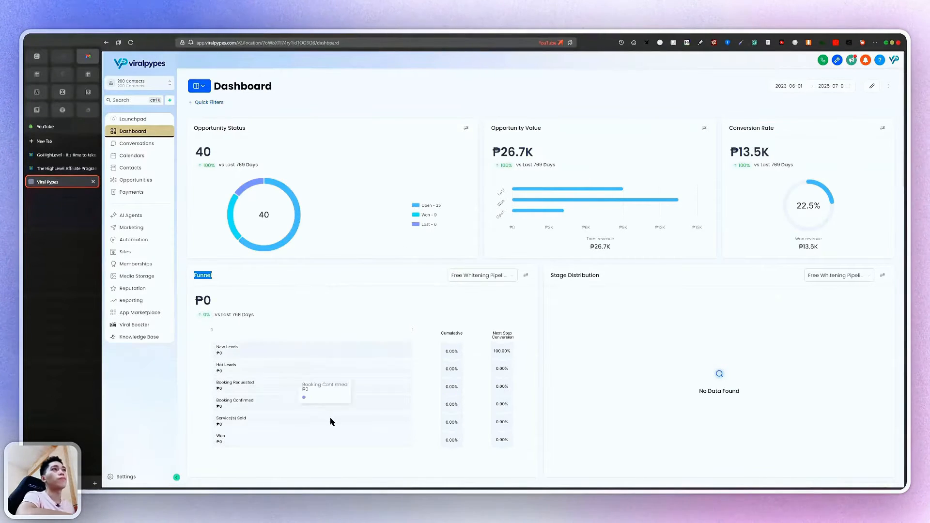
{"action": "scroll", "coordinate": [406, 423], "scroll_direction": "down", "scroll_amount": 15}
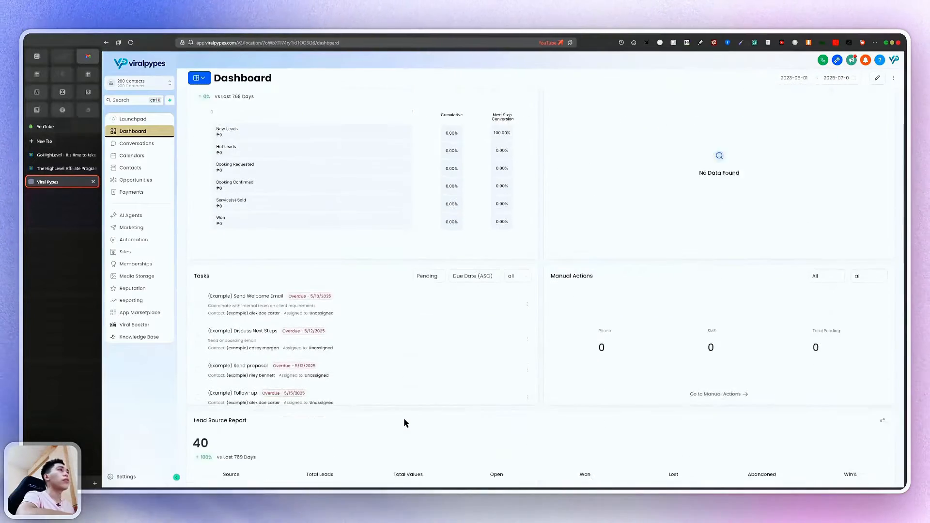
{"action": "scroll", "coordinate": [404, 422], "scroll_direction": "up", "scroll_amount": 5}
{"action": "scroll", "coordinate": [404, 421], "scroll_direction": "down", "scroll_amount": 10}
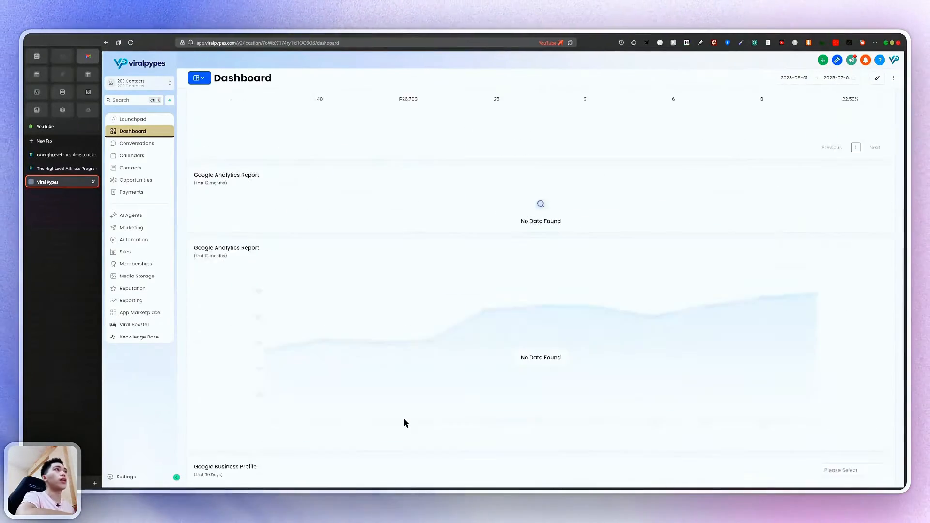
{"action": "scroll", "coordinate": [405, 420], "scroll_direction": "up", "scroll_amount": 15}
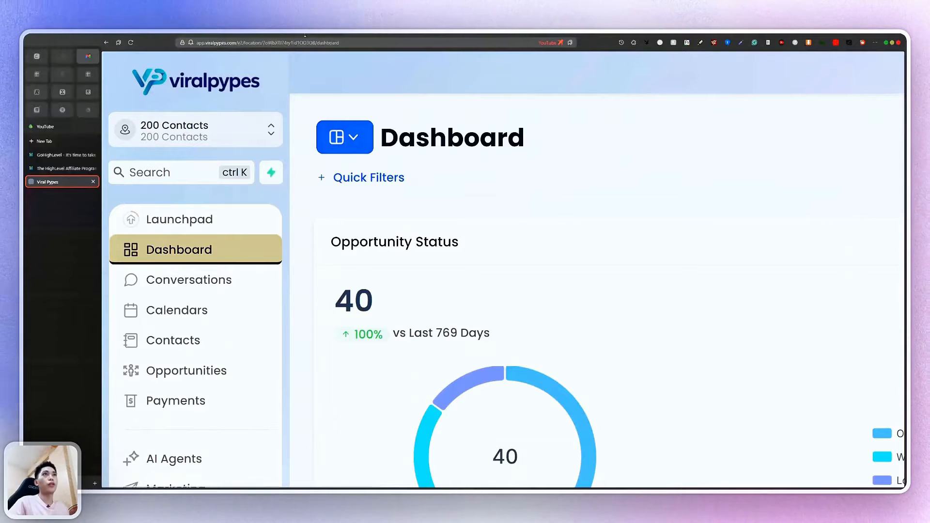
Bring up the sub-account list and scroll through 200 Contacts toward its Launchpad
{"action": "left_click", "coordinate": [233, 124]}
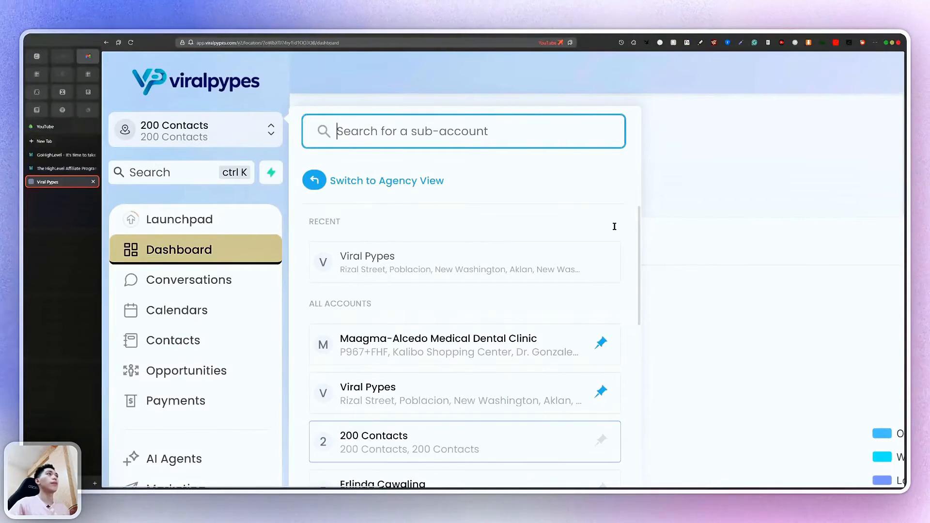
{"action": "scroll", "coordinate": [614, 226], "scroll_direction": "down", "scroll_amount": 5}
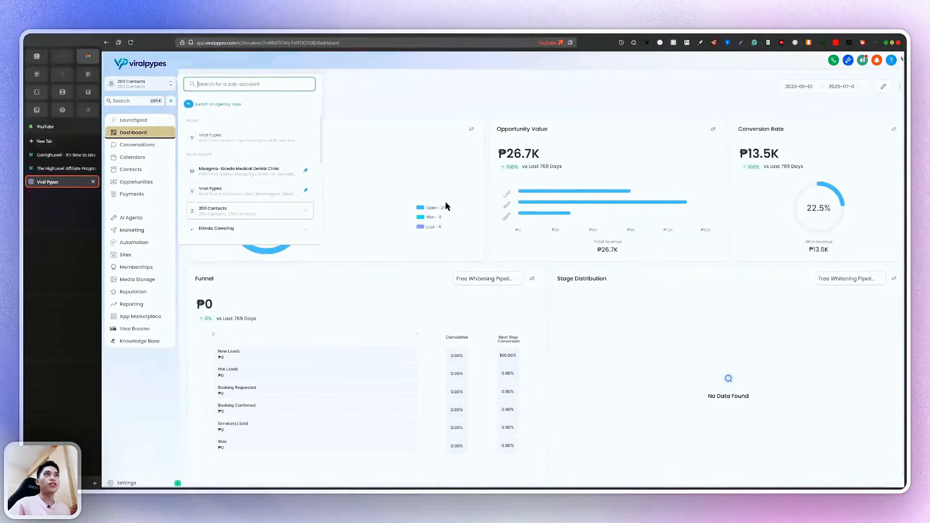
{"action": "scroll", "coordinate": [353, 174], "scroll_direction": "down", "scroll_amount": 1}
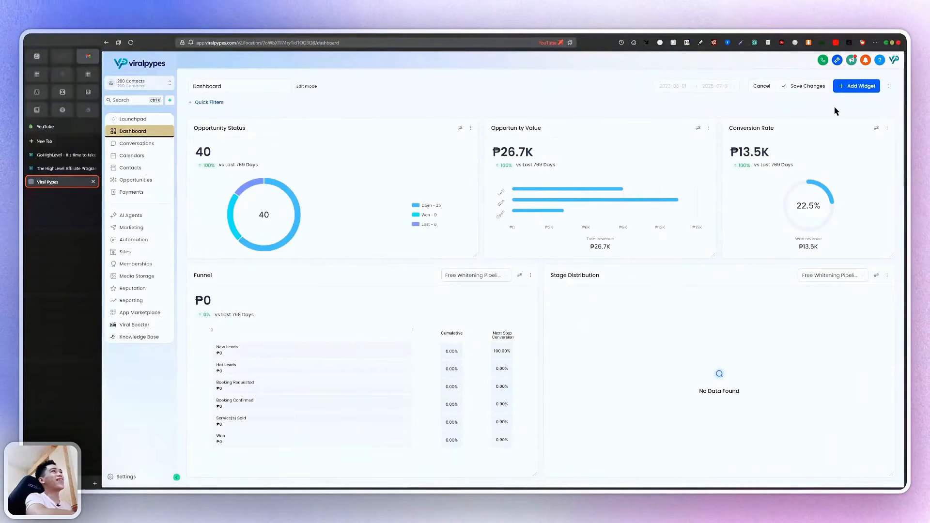
{"action": "scroll", "coordinate": [851, 126], "scroll_direction": "down", "scroll_amount": 1}
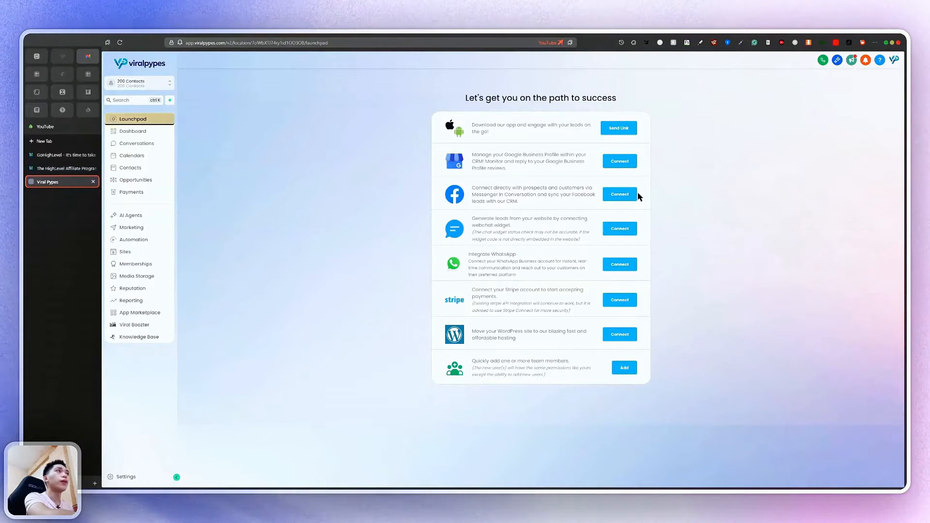
{"action": "scroll", "coordinate": [575, 115], "scroll_direction": "up", "scroll_amount": 5}
{"action": "scroll", "coordinate": [575, 114], "scroll_direction": "up", "scroll_amount": 2}
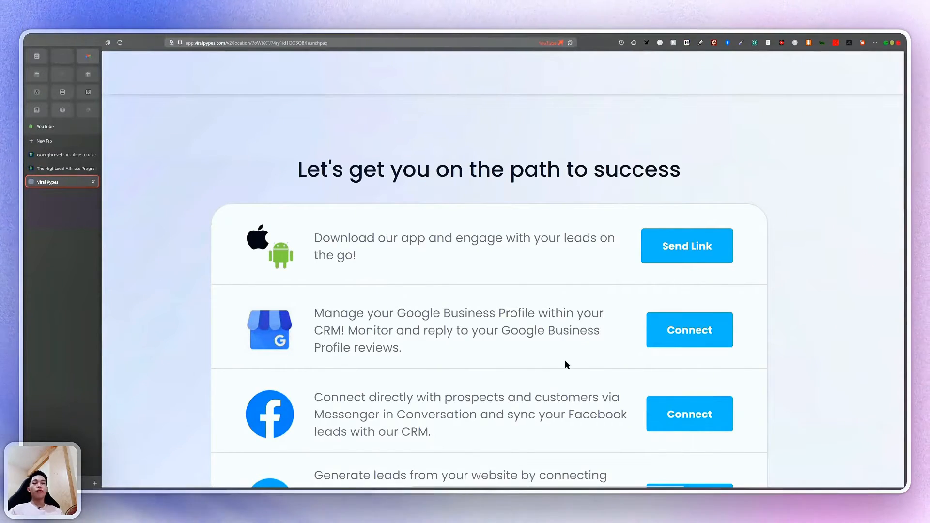
{"action": "scroll", "coordinate": [510, 329], "scroll_direction": "up", "scroll_amount": 3}
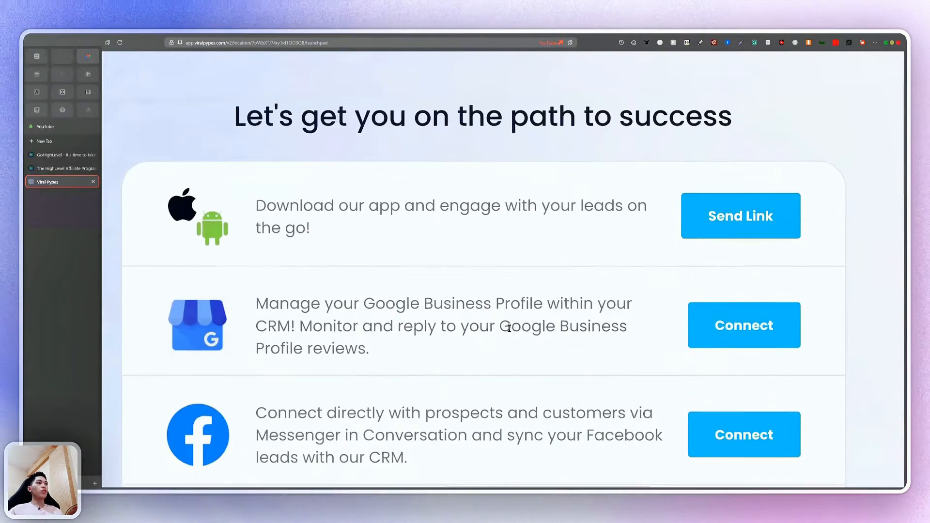
{"action": "scroll", "coordinate": [509, 329], "scroll_direction": "down", "scroll_amount": 1}
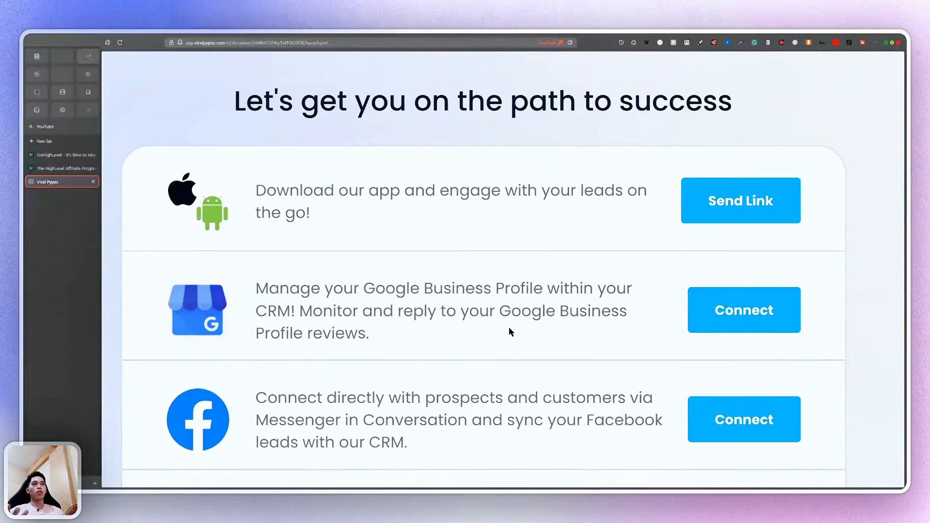
{"action": "scroll", "coordinate": [615, 374], "scroll_direction": "down", "scroll_amount": 3}
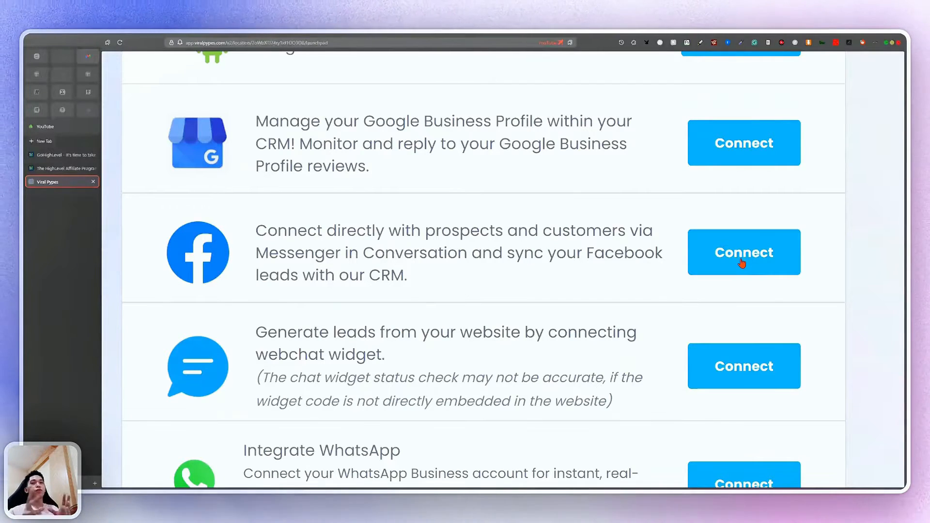
{"action": "scroll", "coordinate": [744, 262], "scroll_direction": "down", "scroll_amount": 3}
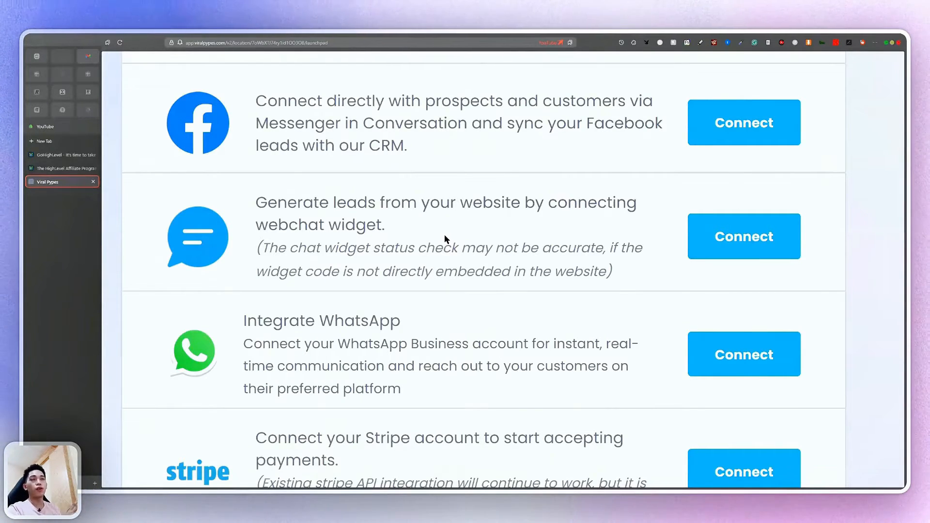
{"action": "scroll", "coordinate": [393, 358], "scroll_direction": "down", "scroll_amount": 3}
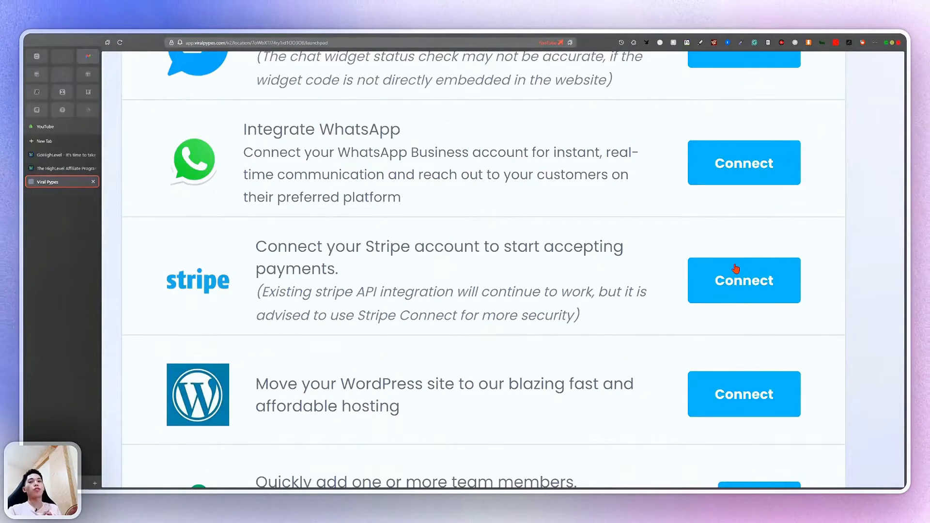
Visit the 200 Contacts Conversations inbox, then move on to the Calendars section
{"action": "scroll", "coordinate": [736, 269], "scroll_direction": "down", "scroll_amount": 3}
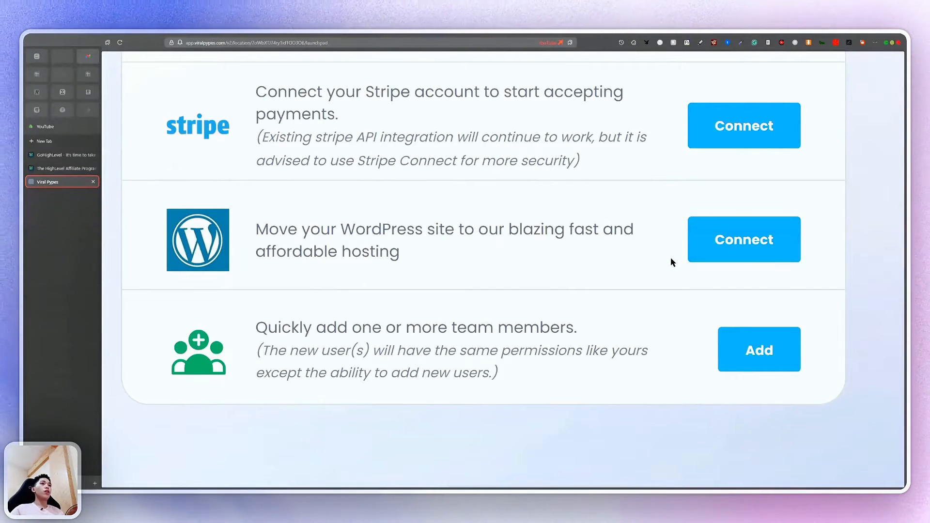
{"action": "scroll", "coordinate": [435, 326], "scroll_direction": "up", "scroll_amount": 2}
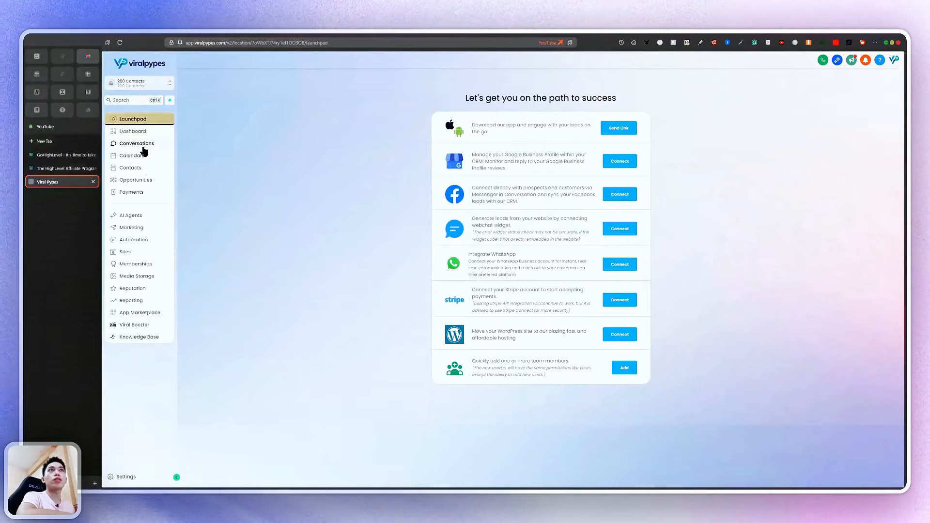
{"action": "left_click", "coordinate": [143, 146]}
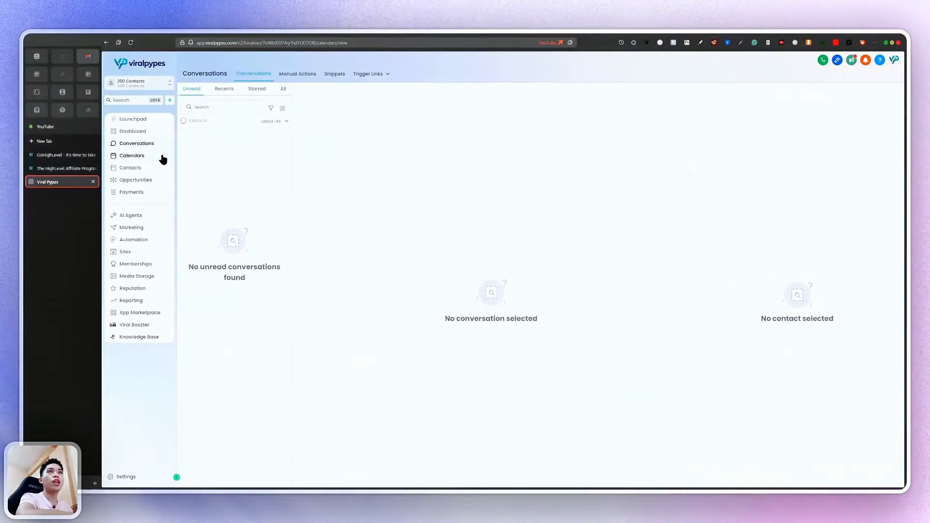
{"action": "left_click", "coordinate": [162, 157]}
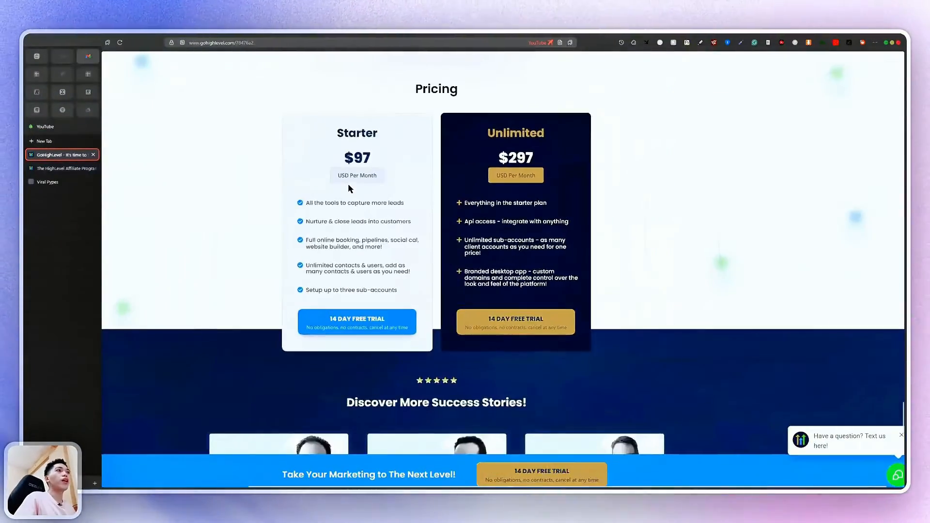
{"action": "scroll", "coordinate": [348, 184], "scroll_direction": "down", "scroll_amount": 15}
{"action": "scroll", "coordinate": [347, 184], "scroll_direction": "up", "scroll_amount": 20}
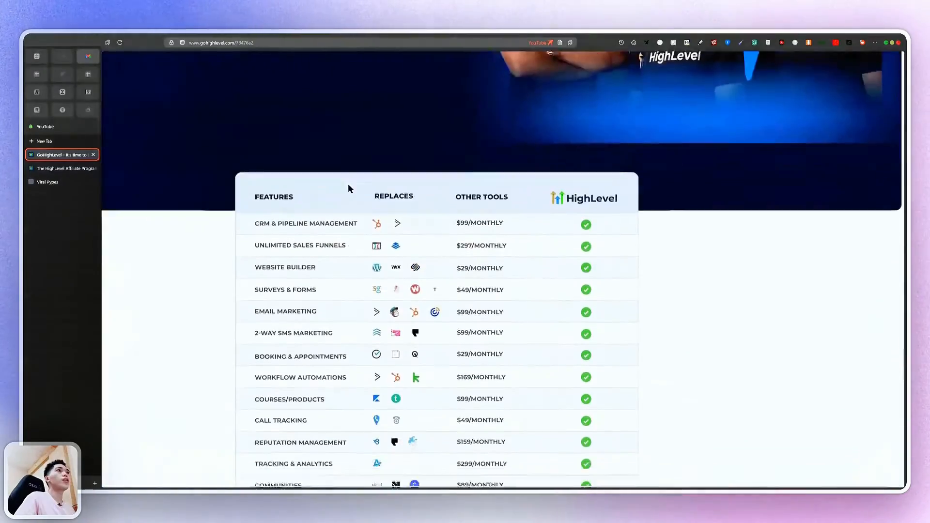
{"action": "scroll", "coordinate": [347, 184], "scroll_direction": "down", "scroll_amount": 3}
{"action": "scroll", "coordinate": [348, 184], "scroll_direction": "down", "scroll_amount": 2}
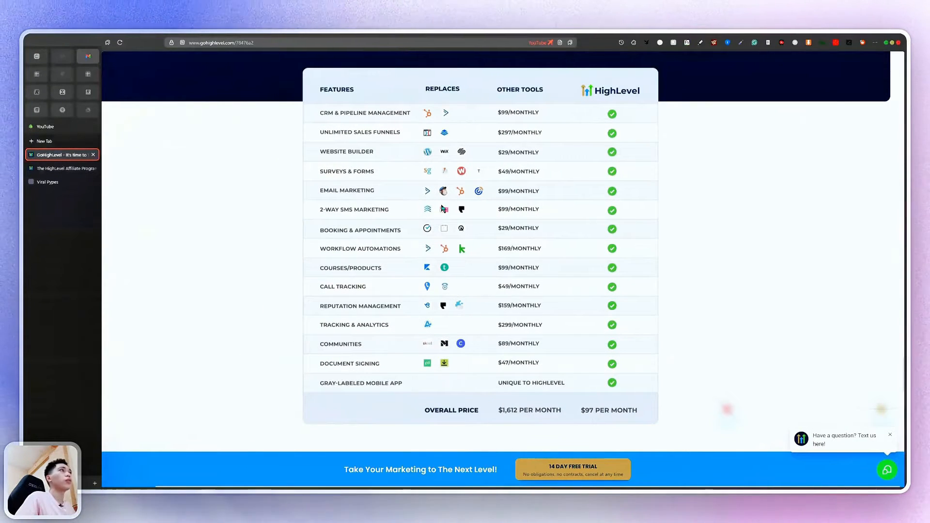
{"action": "scroll", "coordinate": [601, 415], "scroll_direction": "up", "scroll_amount": 5}
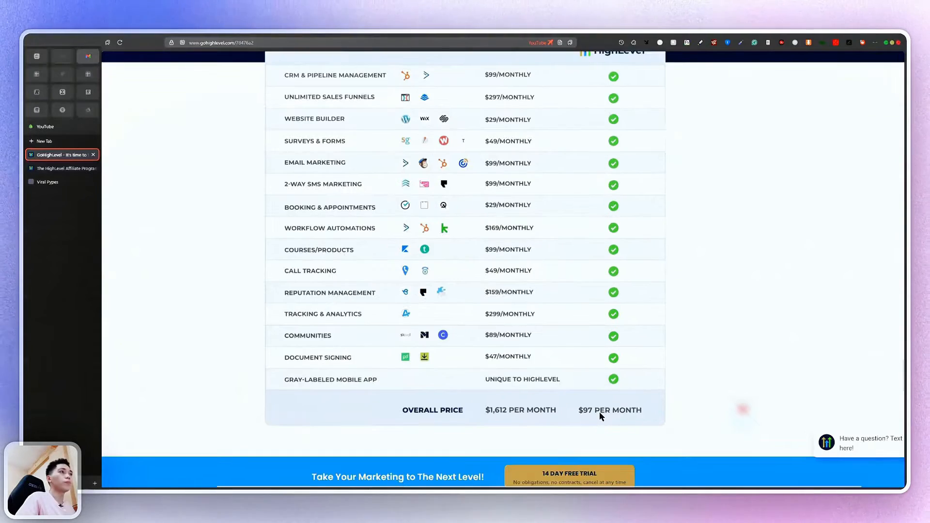
{"action": "scroll", "coordinate": [505, 421], "scroll_direction": "left", "scroll_amount": 2}
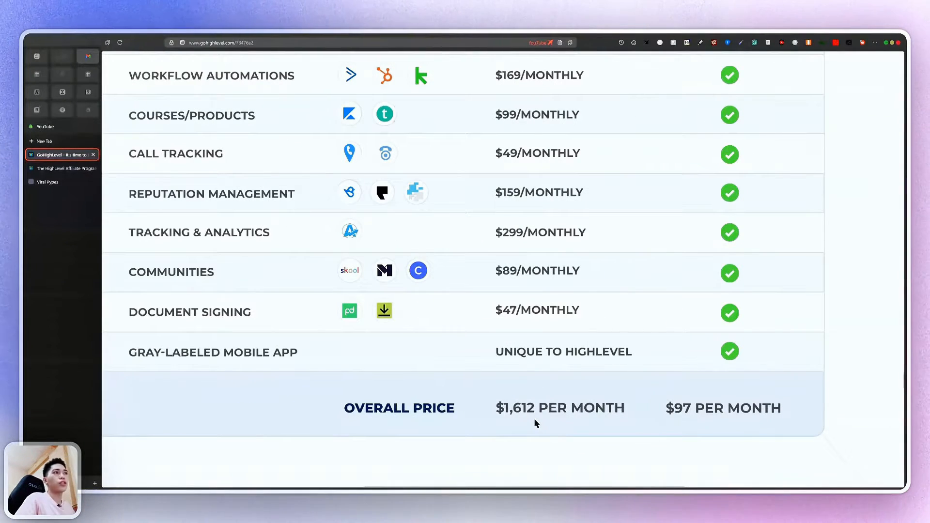
{"action": "scroll", "coordinate": [536, 423], "scroll_direction": "down", "scroll_amount": 3}
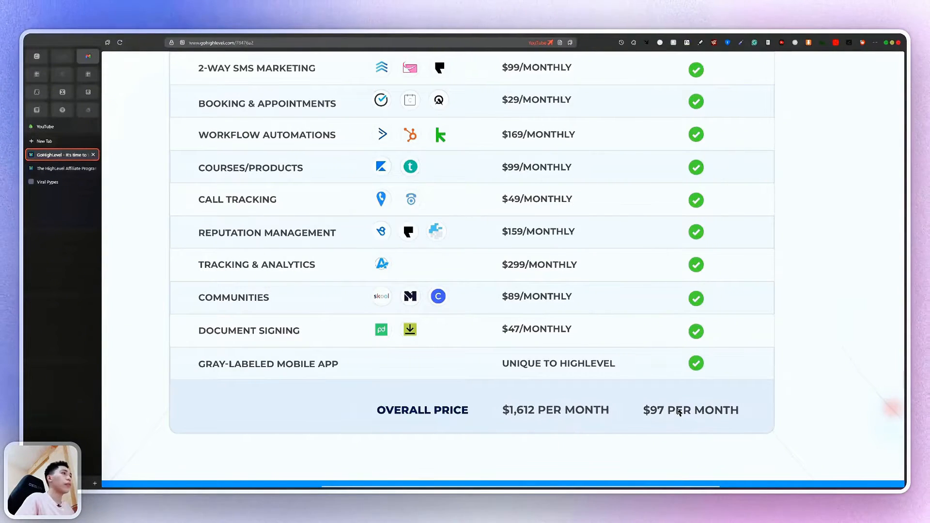
{"action": "scroll", "coordinate": [729, 376], "scroll_direction": "down", "scroll_amount": 3}
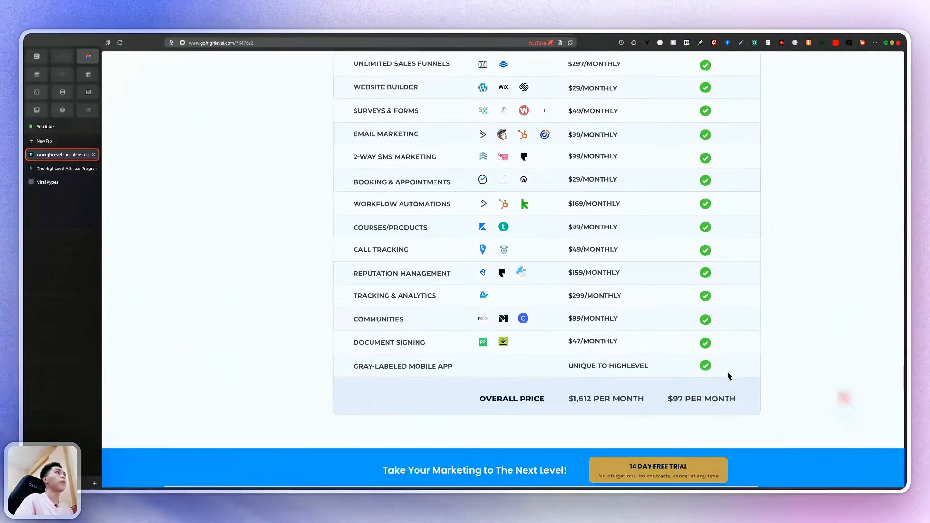
{"action": "scroll", "coordinate": [729, 376], "scroll_direction": "up", "scroll_amount": 2}
{"action": "scroll", "coordinate": [729, 376], "scroll_direction": "down", "scroll_amount": 2}
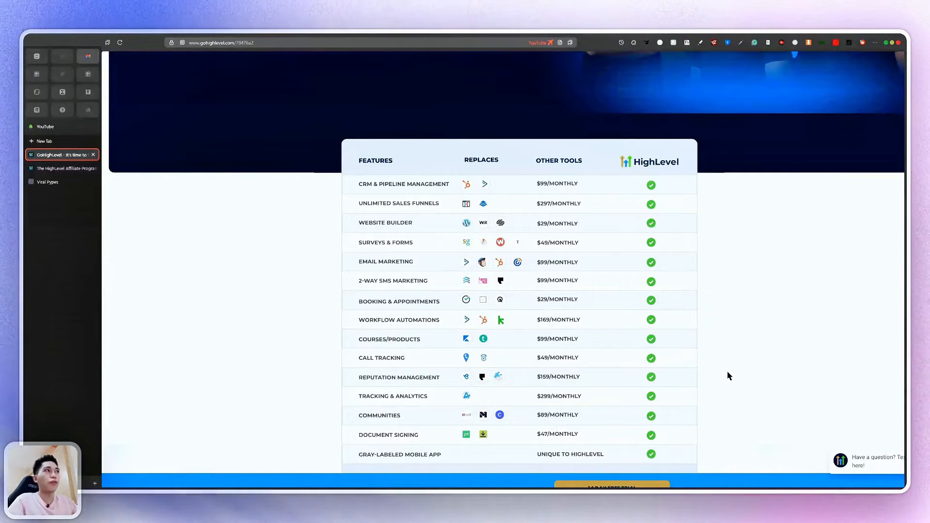
{"action": "scroll", "coordinate": [549, 360], "scroll_direction": "down", "scroll_amount": 3}
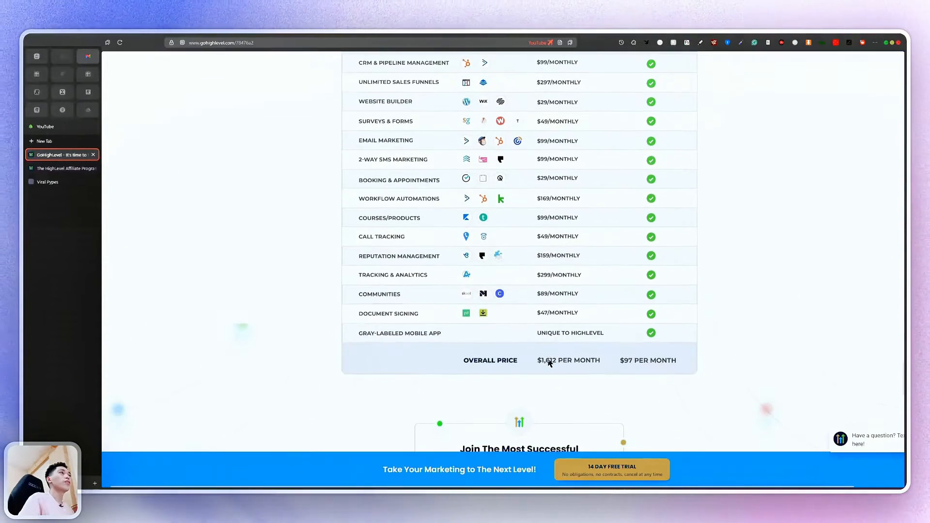
{"action": "scroll", "coordinate": [550, 363], "scroll_direction": "up", "scroll_amount": 2}
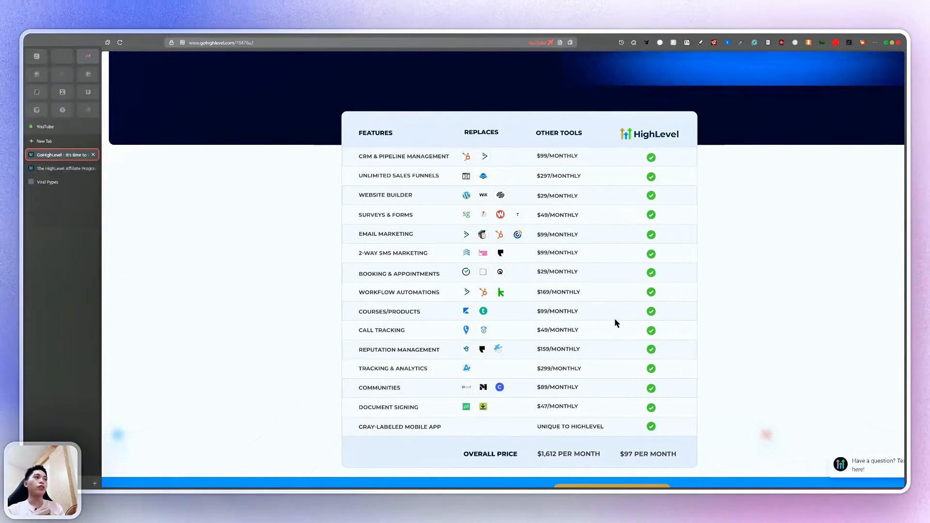
Switch to the Viral Pypes tab to view its weekly calendar
{"action": "left_click", "coordinate": [70, 183]}
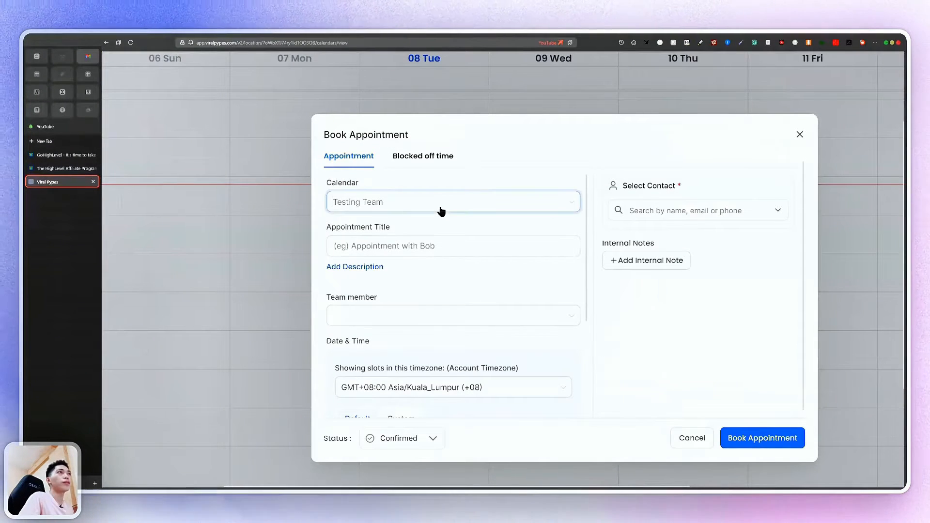
Start a new appointment on the Testing Team calendar with Calendar Default as team member
{"action": "left_click", "coordinate": [441, 212]}
{"action": "left_click", "coordinate": [660, 260]}
{"action": "left_click", "coordinate": [406, 247]}
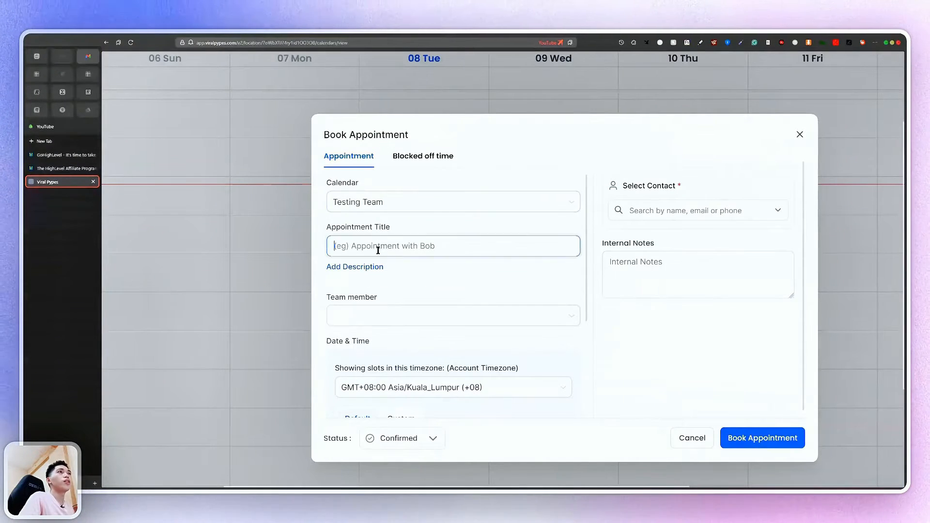
{"action": "scroll", "coordinate": [378, 267], "scroll_direction": "up", "scroll_amount": 3}
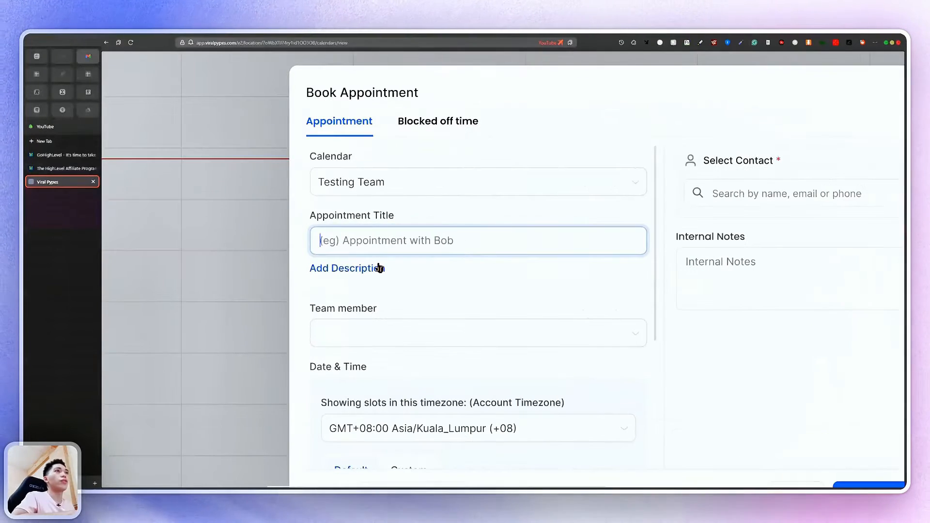
{"action": "scroll", "coordinate": [358, 273], "scroll_direction": "down", "scroll_amount": 2}
{"action": "left_click", "coordinate": [382, 255]}
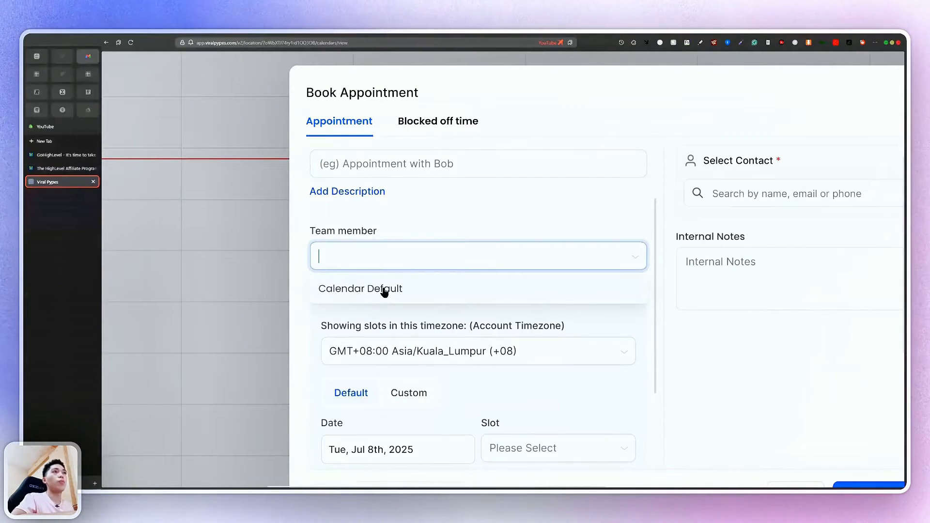
{"action": "left_click", "coordinate": [384, 289]}
Date the booking Wed, Jul 9th, 2025, attempt to book, and begin searching for a contact
{"action": "scroll", "coordinate": [422, 229], "scroll_direction": "down", "scroll_amount": 4}
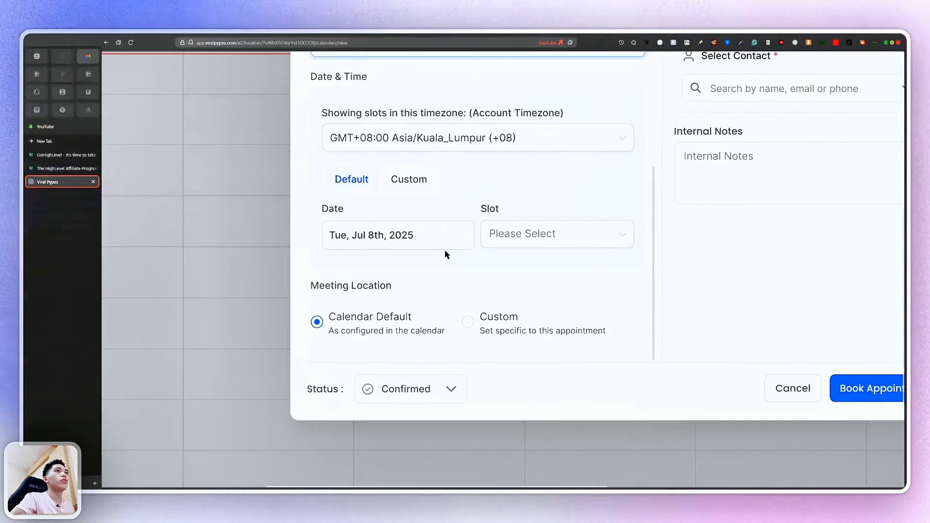
{"action": "scroll", "coordinate": [445, 251], "scroll_direction": "down", "scroll_amount": 2}
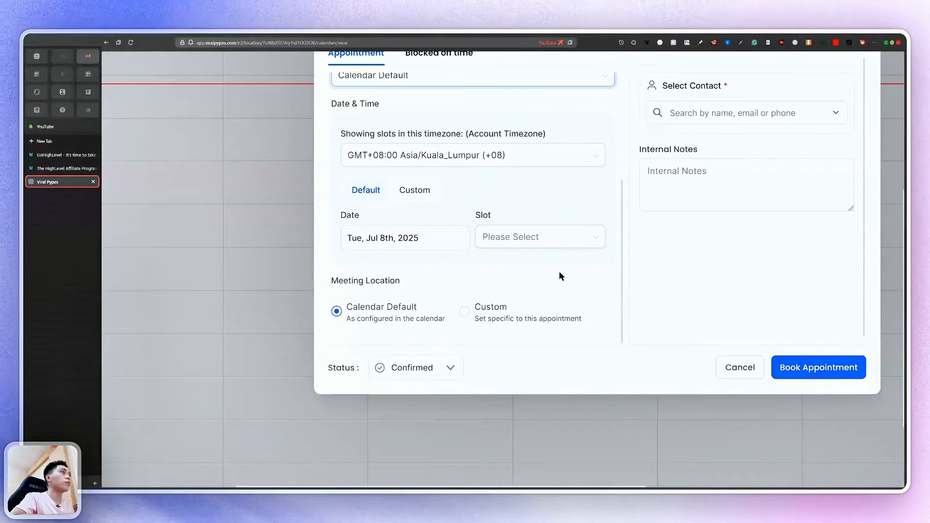
{"action": "scroll", "coordinate": [559, 276], "scroll_direction": "down", "scroll_amount": 2}
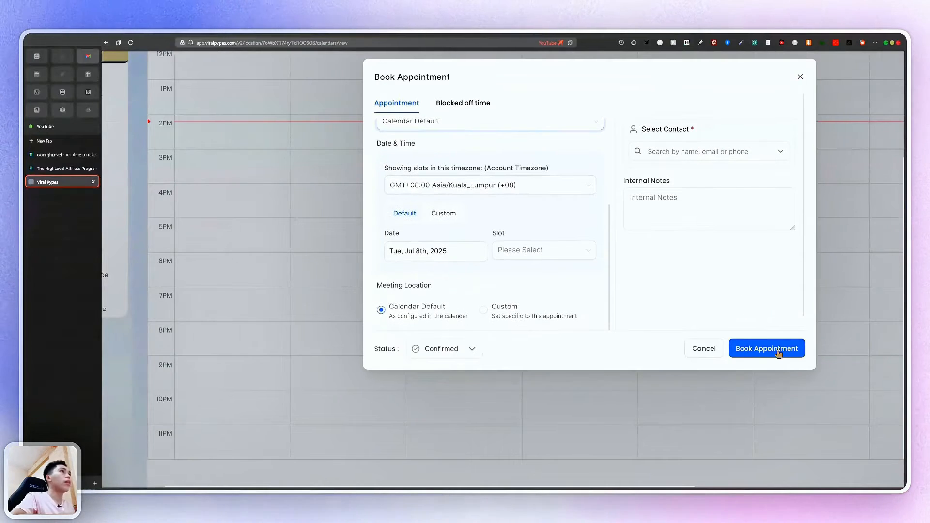
{"action": "scroll", "coordinate": [765, 354], "scroll_direction": "up", "scroll_amount": 2}
{"action": "scroll", "coordinate": [593, 361], "scroll_direction": "down", "scroll_amount": 2}
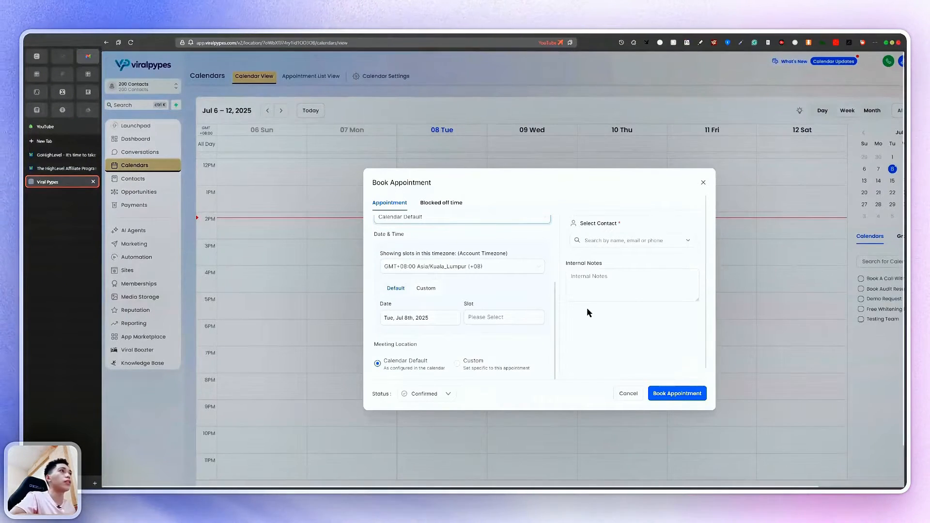
{"action": "left_click", "coordinate": [696, 398]}
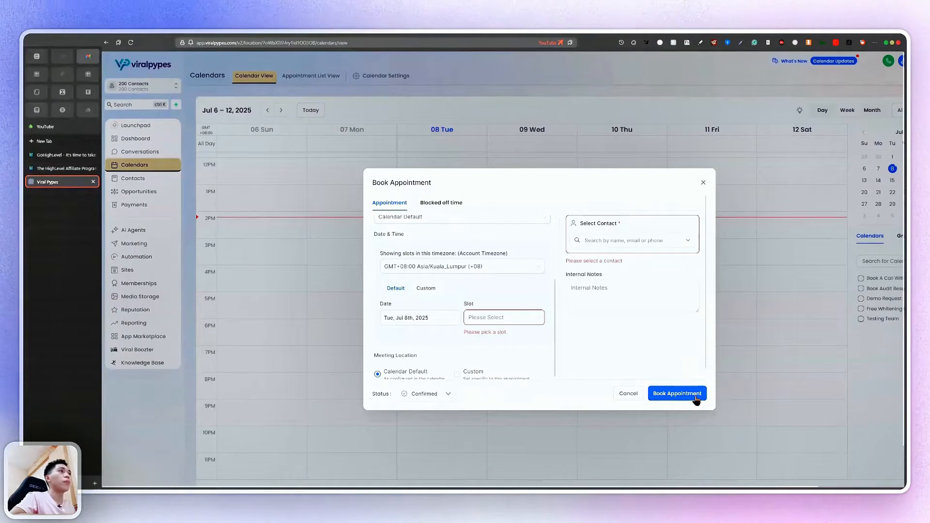
{"action": "scroll", "coordinate": [488, 325], "scroll_direction": "up", "scroll_amount": 3}
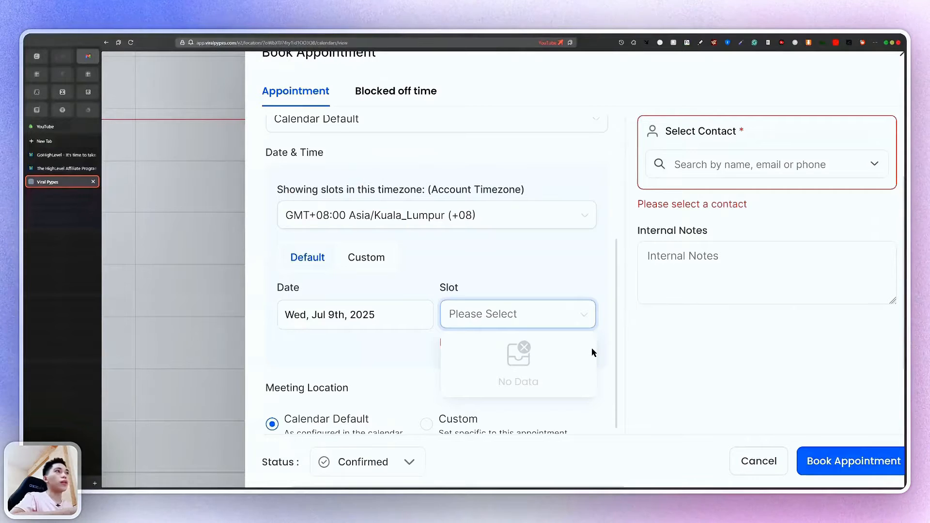
{"action": "left_click", "coordinate": [776, 161]}
{"action": "scroll", "coordinate": [693, 165], "scroll_direction": "down", "scroll_amount": 1}
{"action": "scroll", "coordinate": [693, 166], "scroll_direction": "down", "scroll_amount": 1}
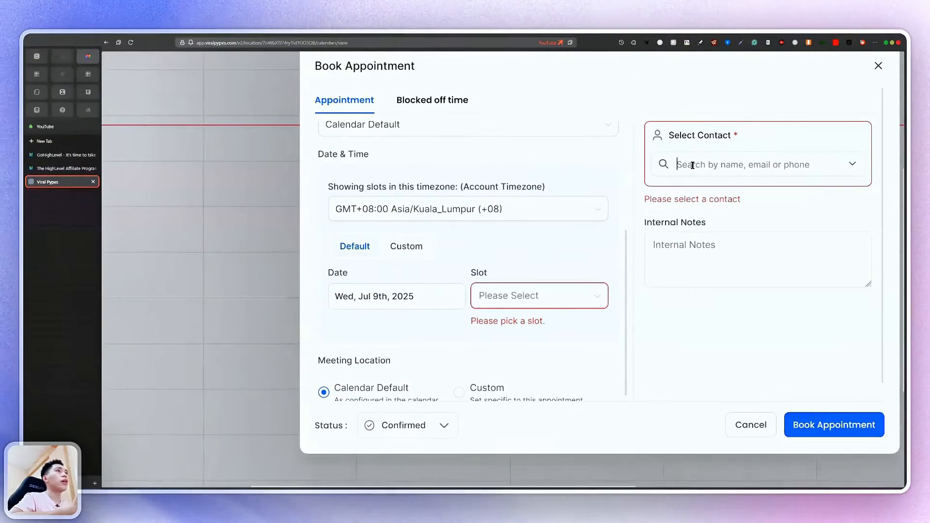
{"action": "scroll", "coordinate": [531, 309], "scroll_direction": "down", "scroll_amount": 3}
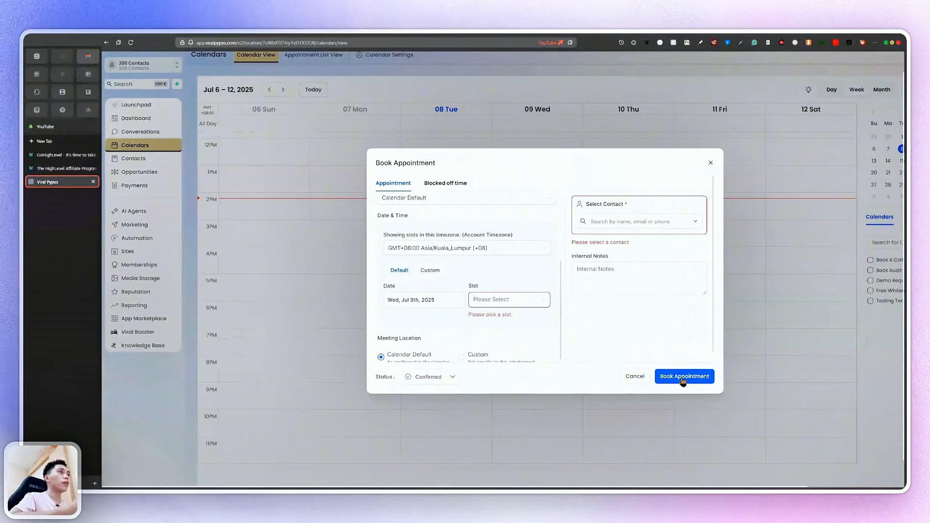
Cancel the unfinished booking and filter the Appointment List View to Cancelled
{"action": "left_click", "coordinate": [635, 377]}
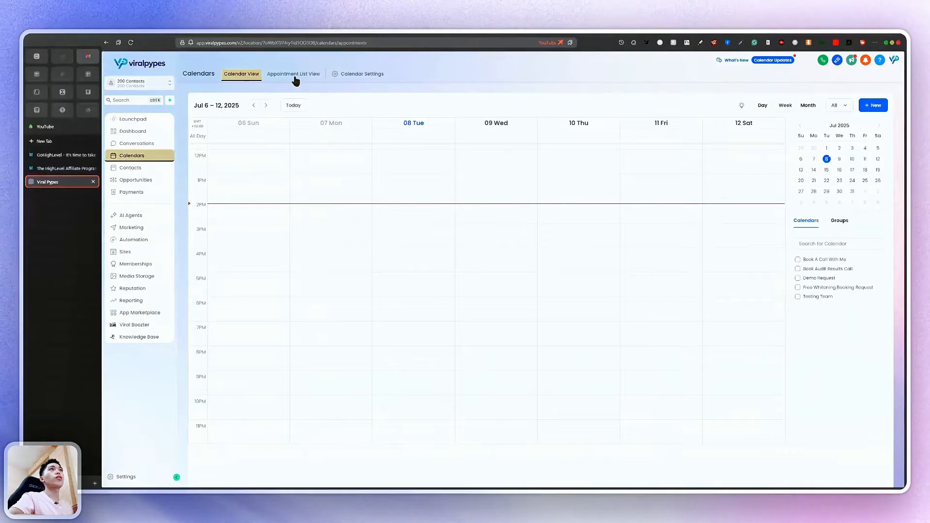
{"action": "left_click", "coordinate": [295, 75]}
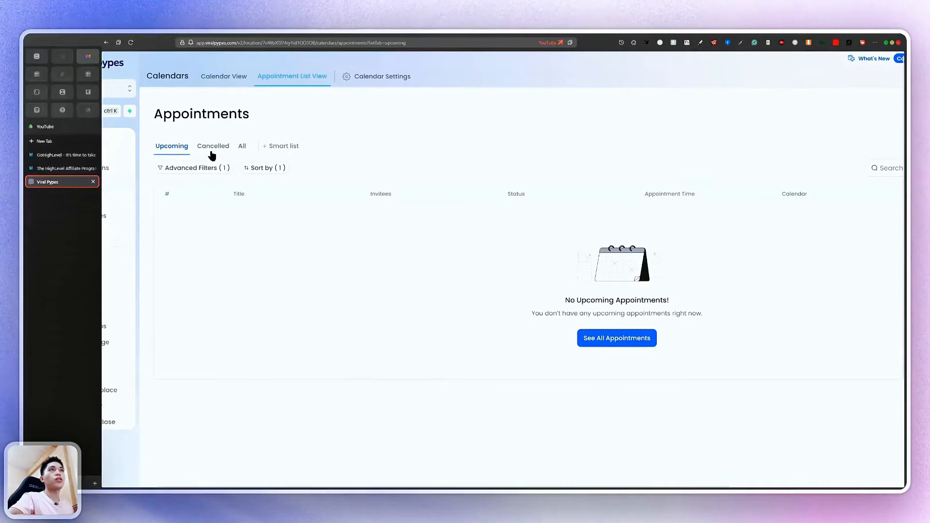
{"action": "left_click", "coordinate": [212, 150]}
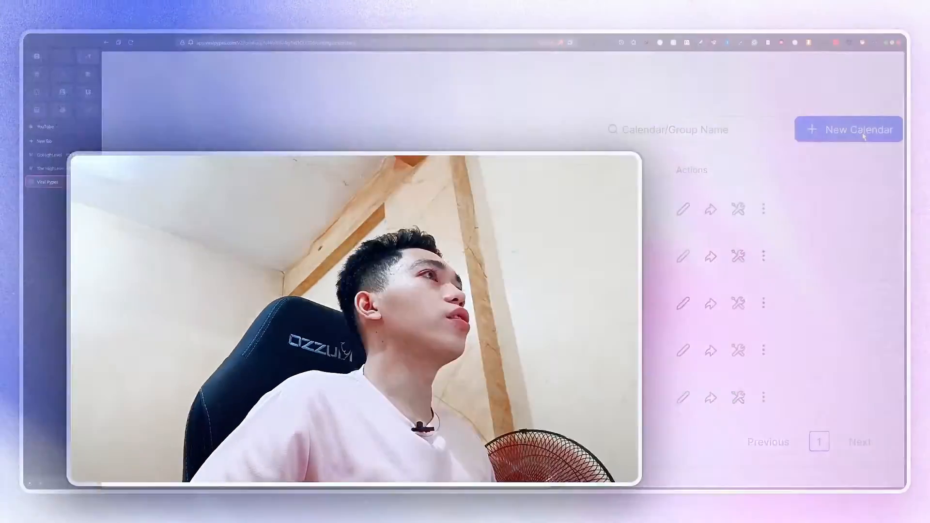
Start a New Calendar and expand 'Explore more types' to see extra calendar types
{"action": "left_click", "coordinate": [864, 137]}
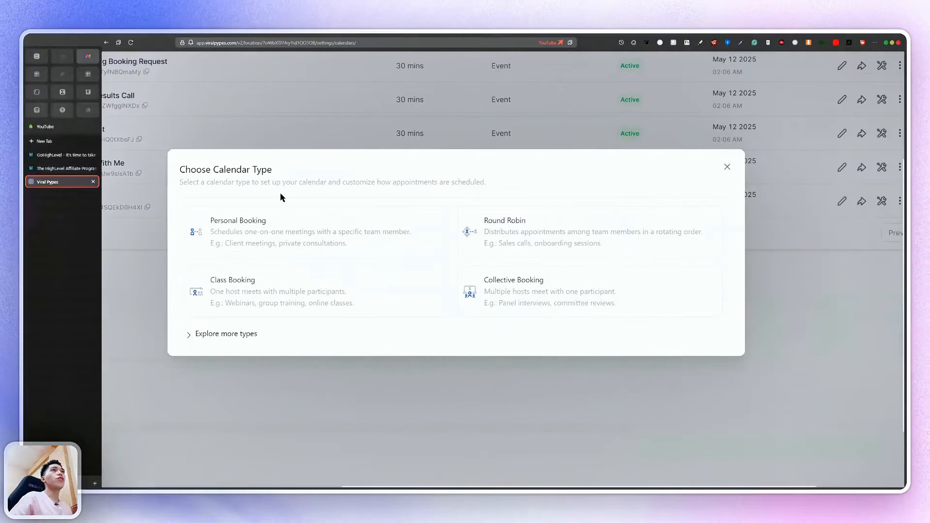
{"action": "scroll", "coordinate": [304, 236], "scroll_direction": "up", "scroll_amount": 3}
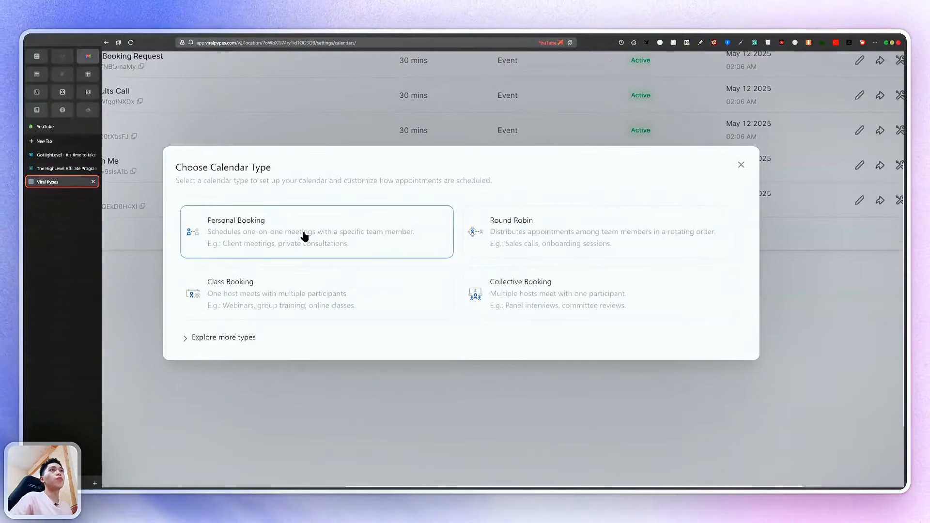
{"action": "scroll", "coordinate": [304, 236], "scroll_direction": "up", "scroll_amount": 2}
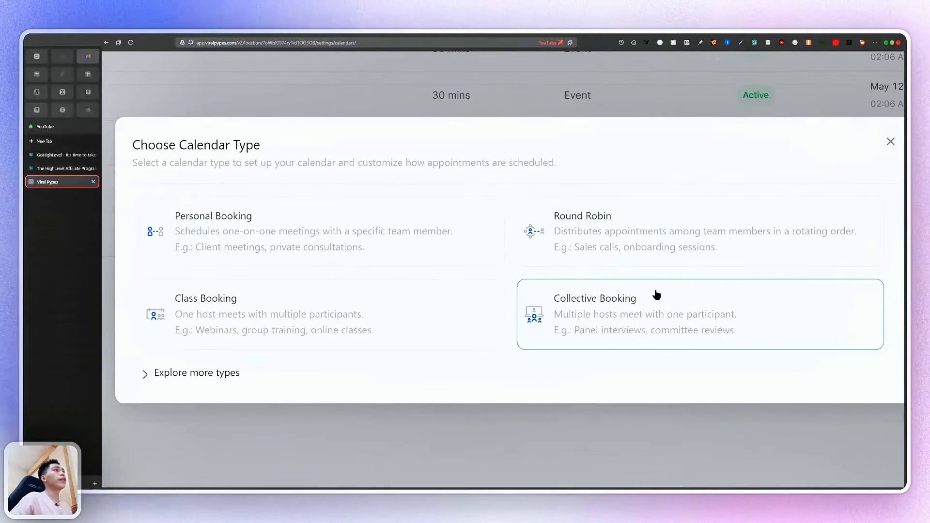
{"action": "left_click", "coordinate": [201, 375]}
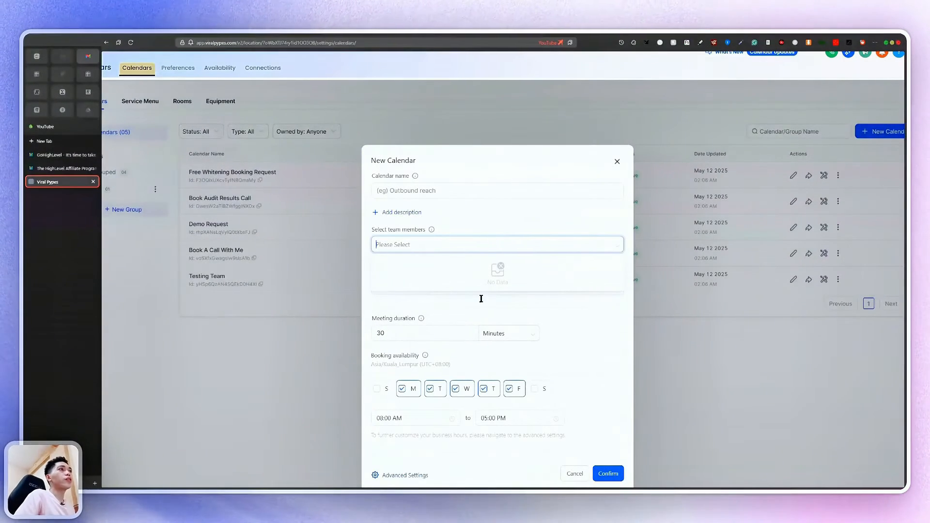
Try the new calendar's duration, weekend availability, 08:00 AM start and the name 'Sales Call'
{"action": "left_click", "coordinate": [487, 369]}
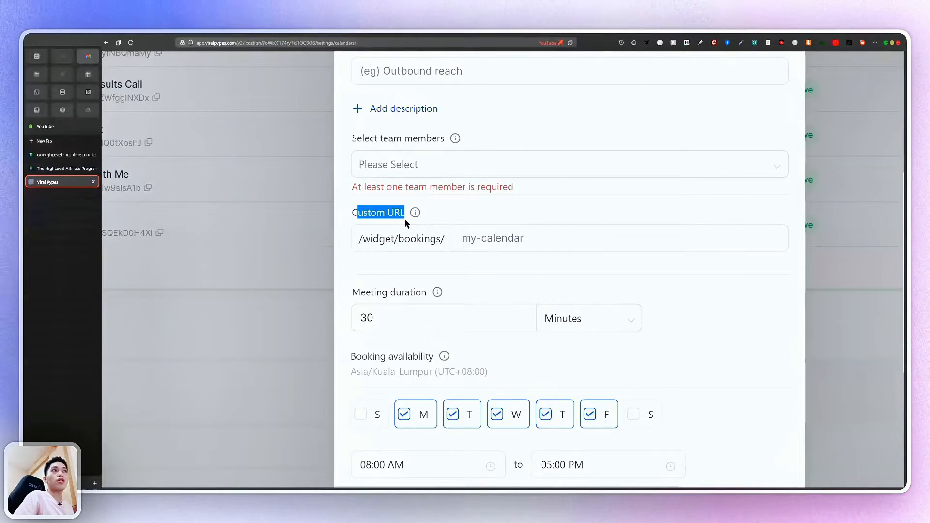
{"action": "left_click", "coordinate": [523, 322]}
{"action": "scroll", "coordinate": [523, 322], "scroll_direction": "down", "scroll_amount": 5}
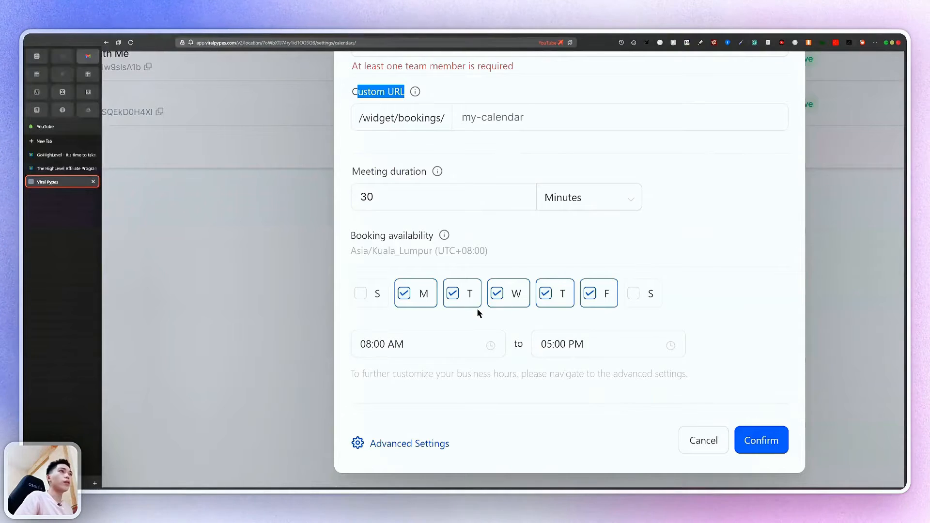
{"action": "left_click", "coordinate": [650, 299]}
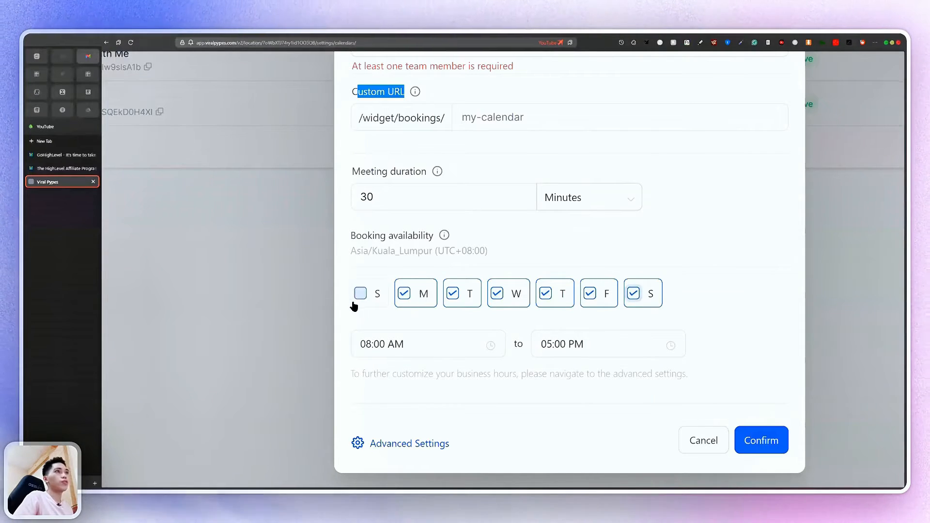
{"action": "left_click", "coordinate": [356, 303]}
{"action": "left_click", "coordinate": [634, 300]}
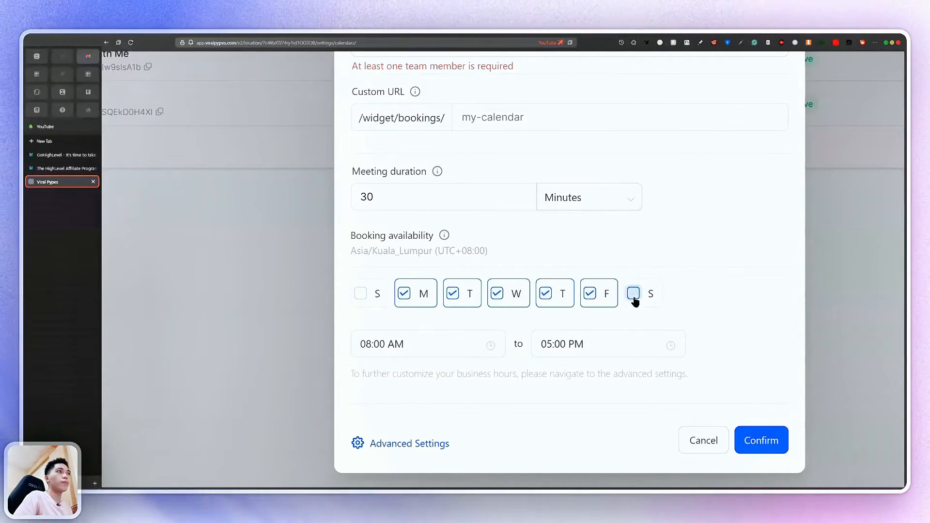
{"action": "left_click", "coordinate": [417, 342]}
{"action": "scroll", "coordinate": [415, 340], "scroll_direction": "down", "scroll_amount": 2}
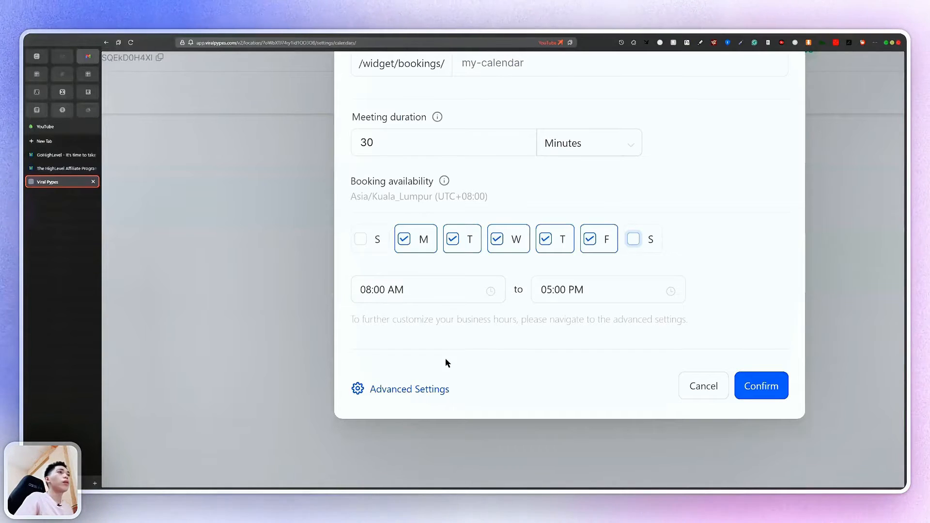
{"action": "left_click", "coordinate": [432, 391]}
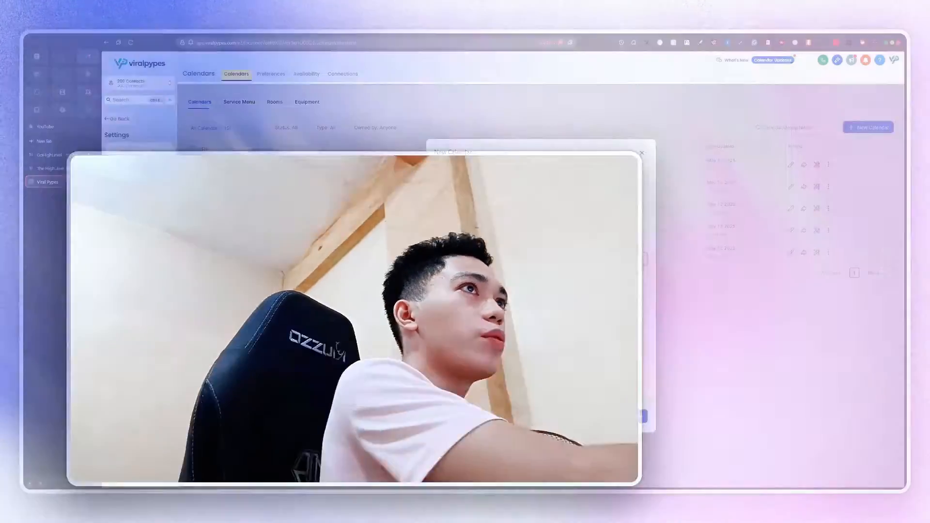
{"action": "type", "text": "Sales Call"}
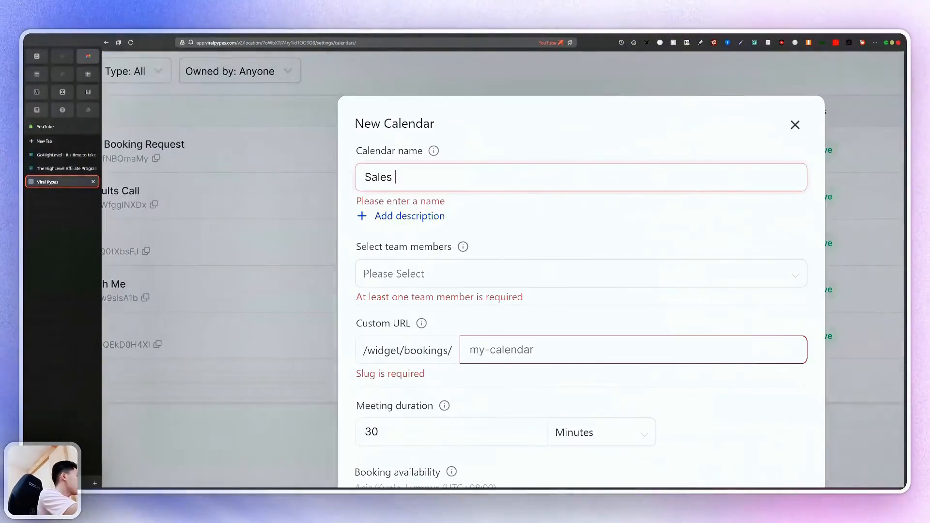
{"action": "left_click", "coordinate": [504, 223]}
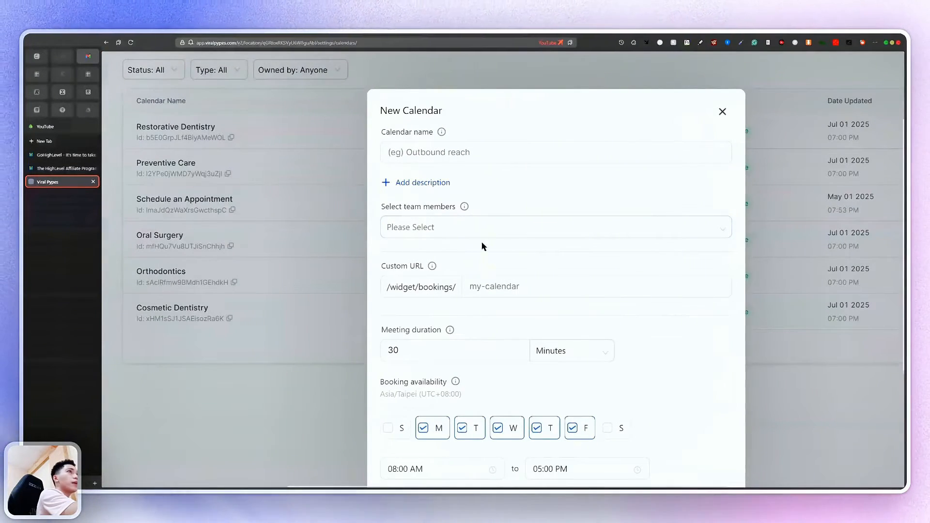
Close the form unsaved and copy Restorative Dentistry's scheduling link from its share options
{"action": "left_click", "coordinate": [722, 115]}
{"action": "scroll", "coordinate": [720, 117], "scroll_direction": "down", "scroll_amount": 4}
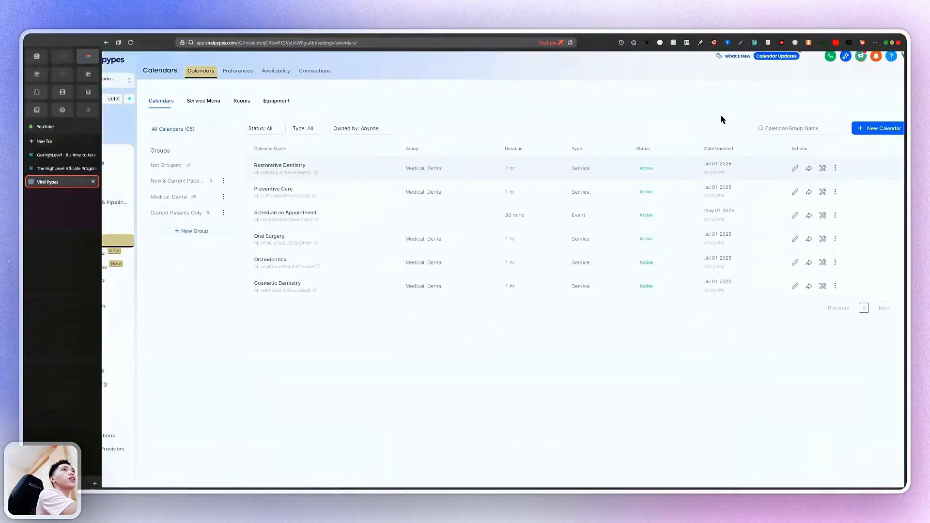
{"action": "scroll", "coordinate": [797, 170], "scroll_direction": "up", "scroll_amount": 4}
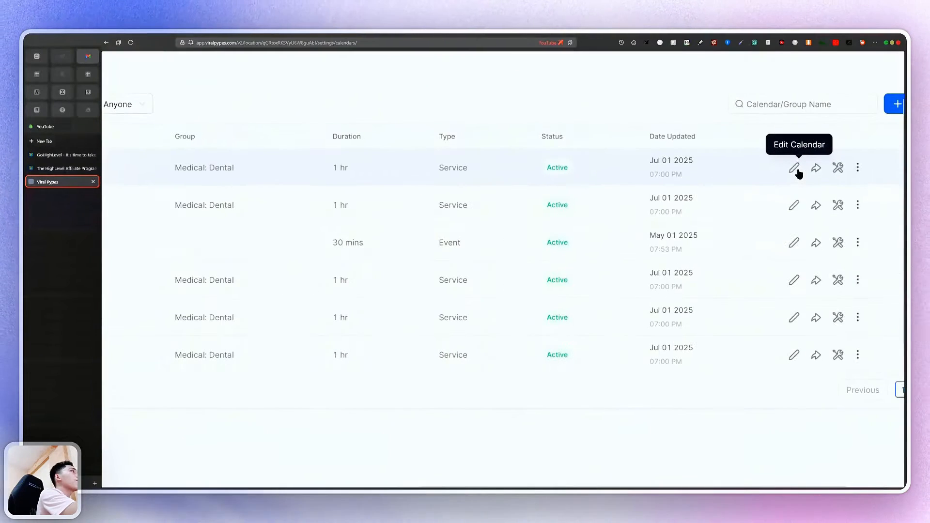
{"action": "left_click", "coordinate": [731, 168]}
{"action": "scroll", "coordinate": [732, 169], "scroll_direction": "down", "scroll_amount": 4}
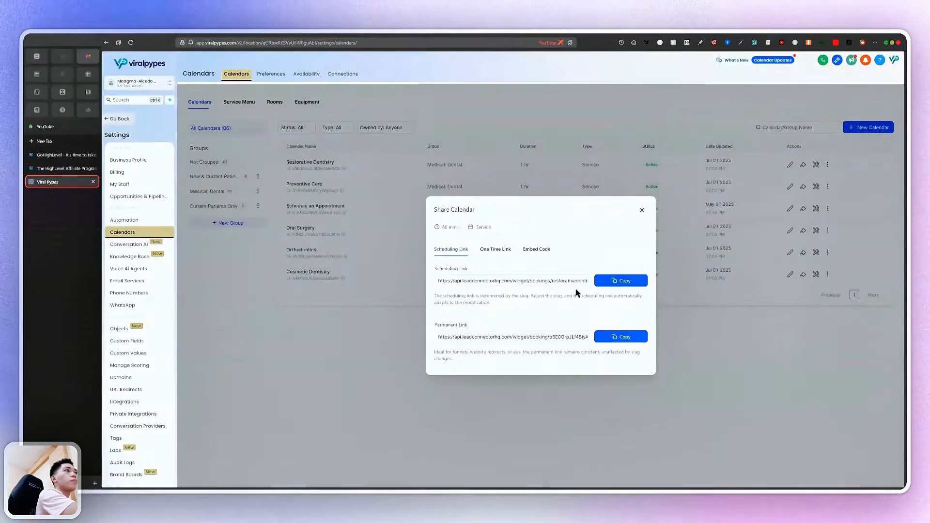
{"action": "left_click", "coordinate": [616, 281]}
Load the pasted Restorative Dentistry scheduling link in a new browser tab
{"action": "left_click", "coordinate": [50, 142]}
{"action": "key", "text": "ctrl+v"}
{"action": "key", "text": "Return"}
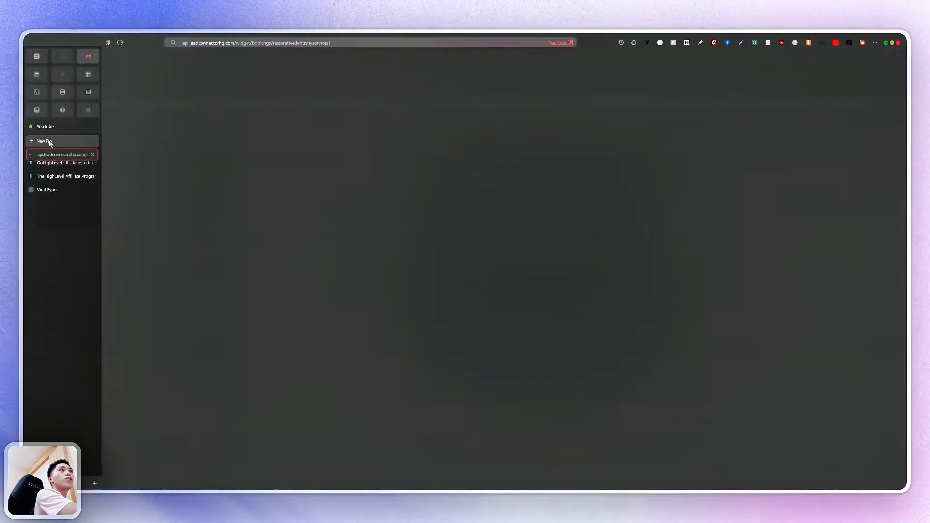
{"action": "scroll", "coordinate": [508, 202], "scroll_direction": "up", "scroll_amount": 4}
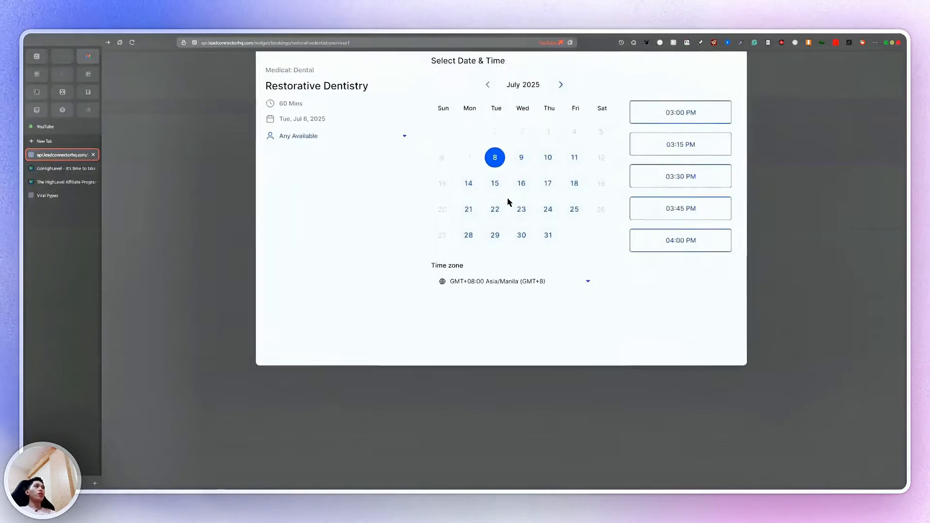
{"action": "scroll", "coordinate": [507, 203], "scroll_direction": "up", "scroll_amount": 2}
{"action": "scroll", "coordinate": [507, 203], "scroll_direction": "down", "scroll_amount": 1}
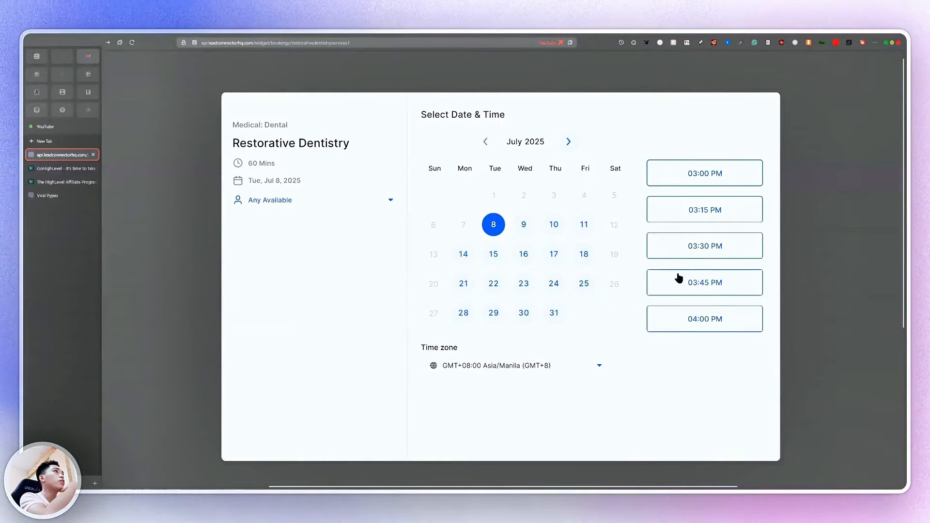
Book the 09:00 AM slot on Wednesday, July 9, 2025 and continue
{"action": "left_click", "coordinate": [527, 229]}
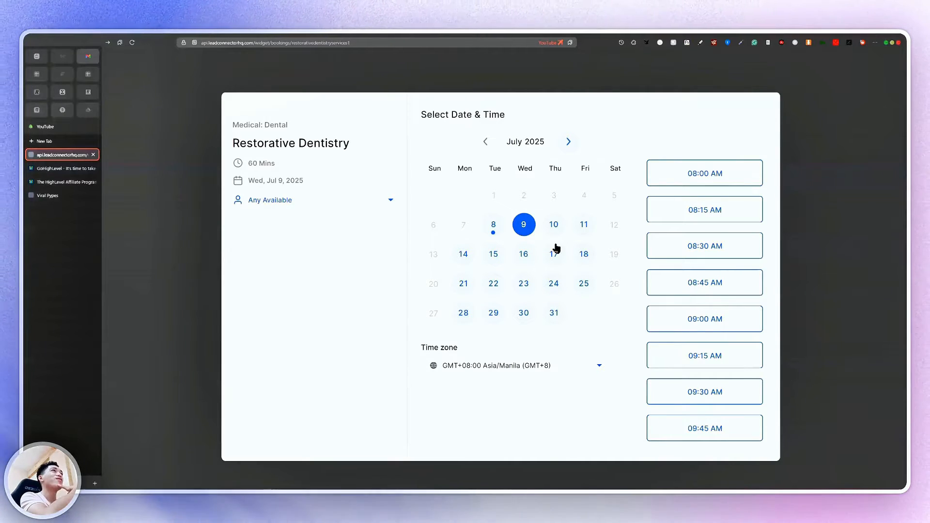
{"action": "scroll", "coordinate": [619, 259], "scroll_direction": "down", "scroll_amount": 1}
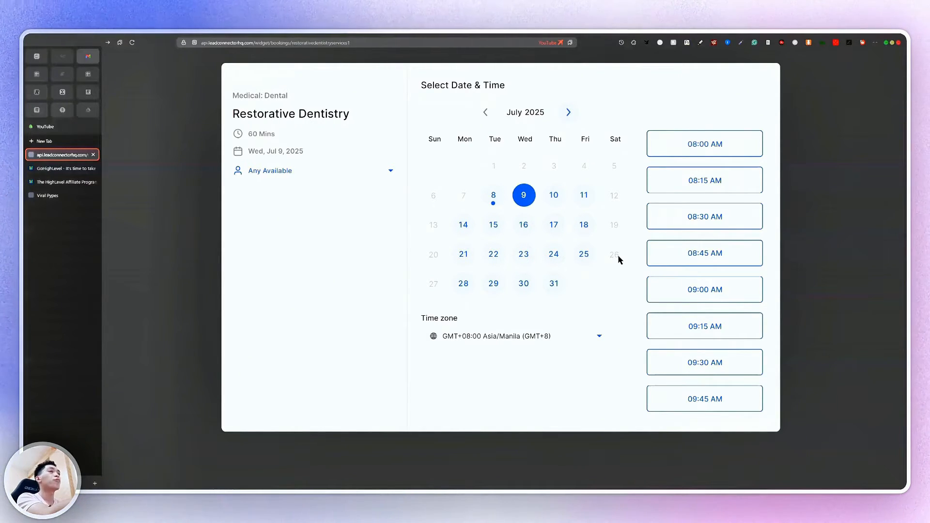
{"action": "scroll", "coordinate": [740, 292], "scroll_direction": "up", "scroll_amount": 5}
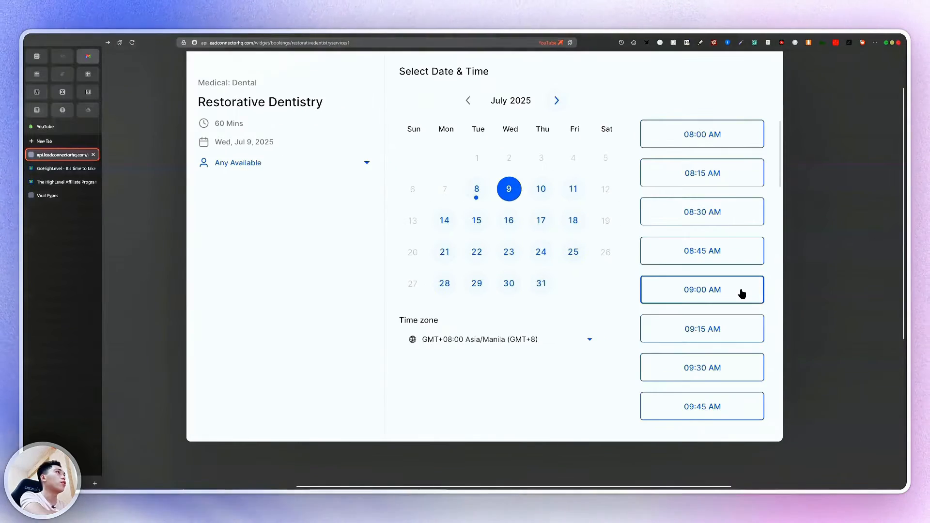
{"action": "left_click", "coordinate": [720, 293]}
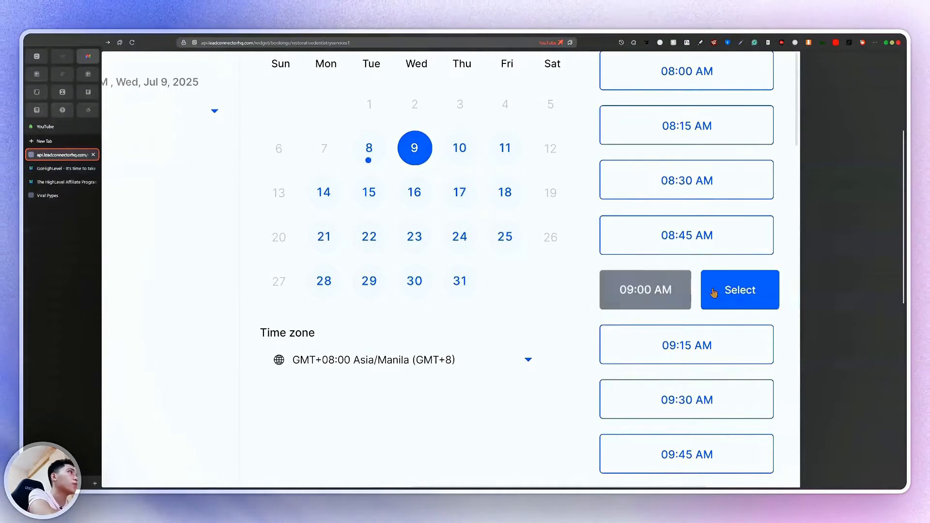
{"action": "scroll", "coordinate": [715, 291], "scroll_direction": "down", "scroll_amount": 5}
{"action": "left_click", "coordinate": [722, 292]}
Fill in the patient's first name, last name and phone number
{"action": "scroll", "coordinate": [735, 292], "scroll_direction": "down", "scroll_amount": 3}
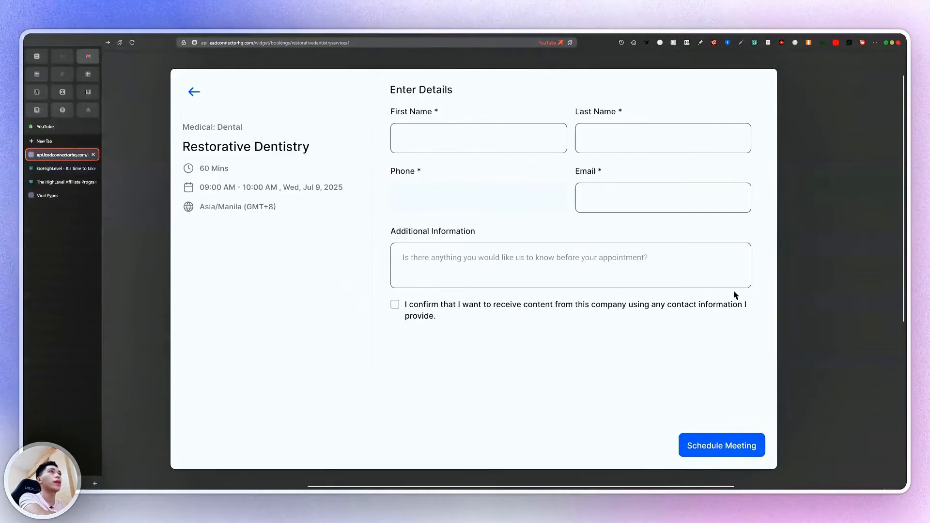
{"action": "left_click", "coordinate": [534, 154]}
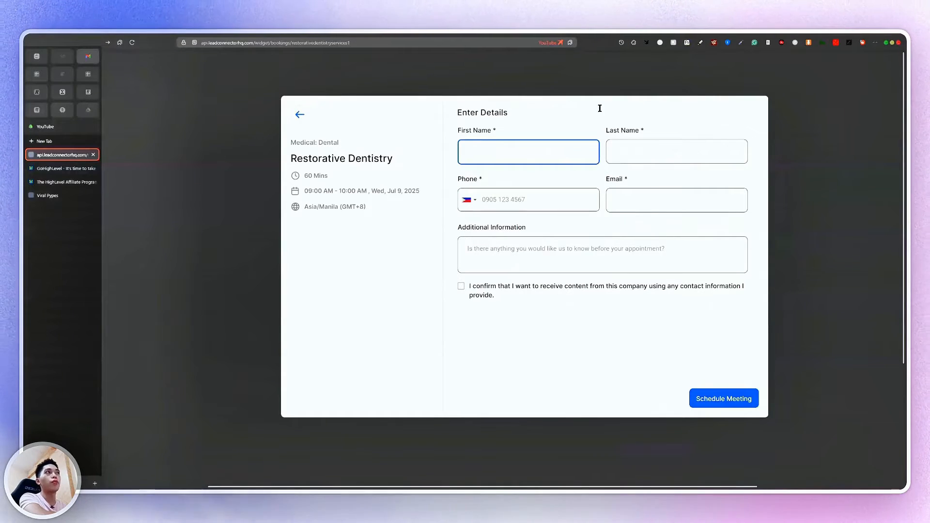
{"action": "left_click", "coordinate": [731, 404]}
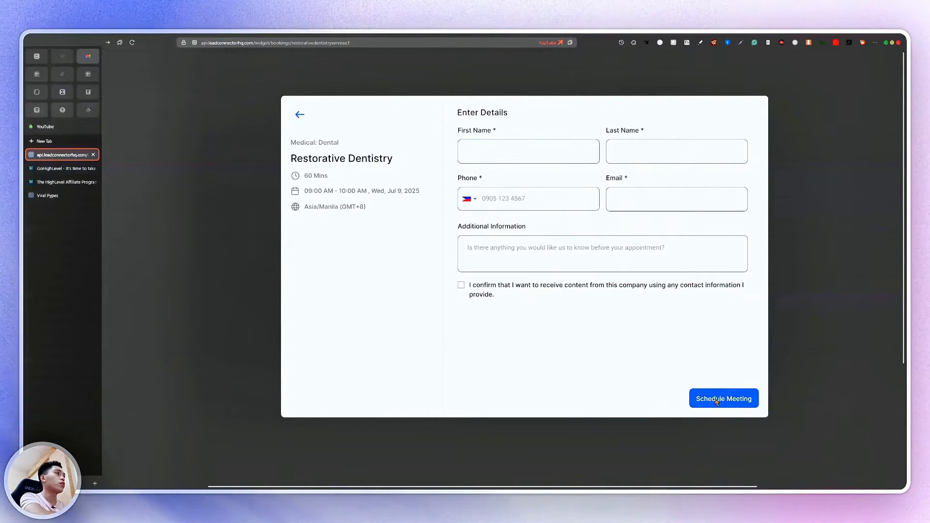
{"action": "left_click", "coordinate": [519, 155]}
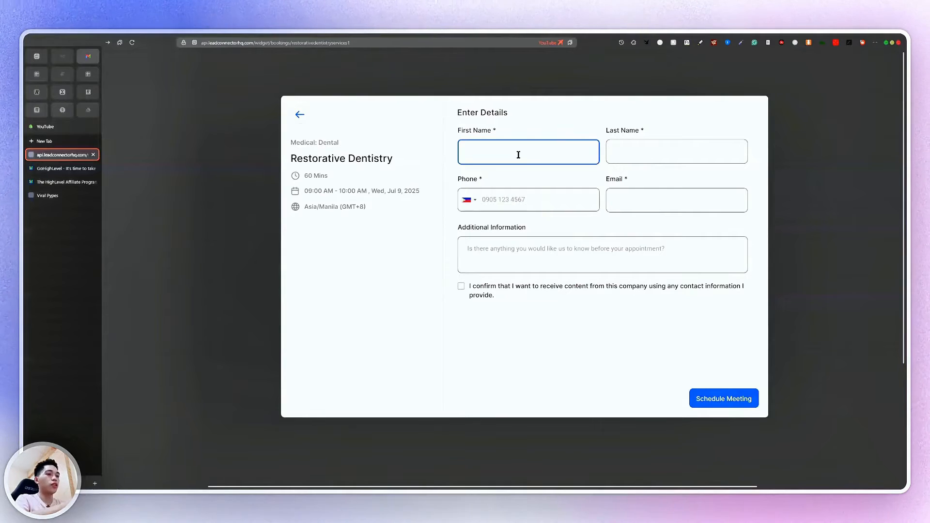
{"action": "key", "text": "Tab"}
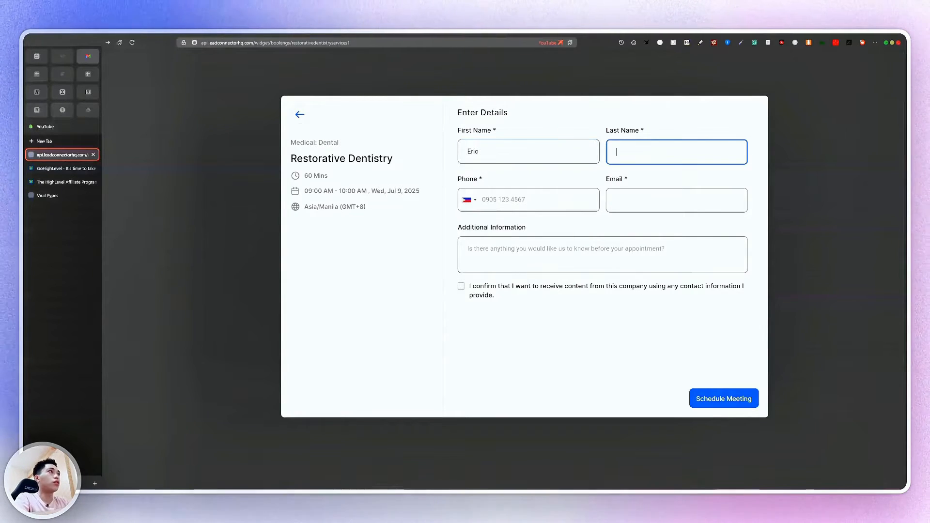
{"action": "key", "text": "Tab"}
Enter the patient's e-mail address and schedule the 09:00 AM meeting
{"action": "left_click", "coordinate": [695, 200]}
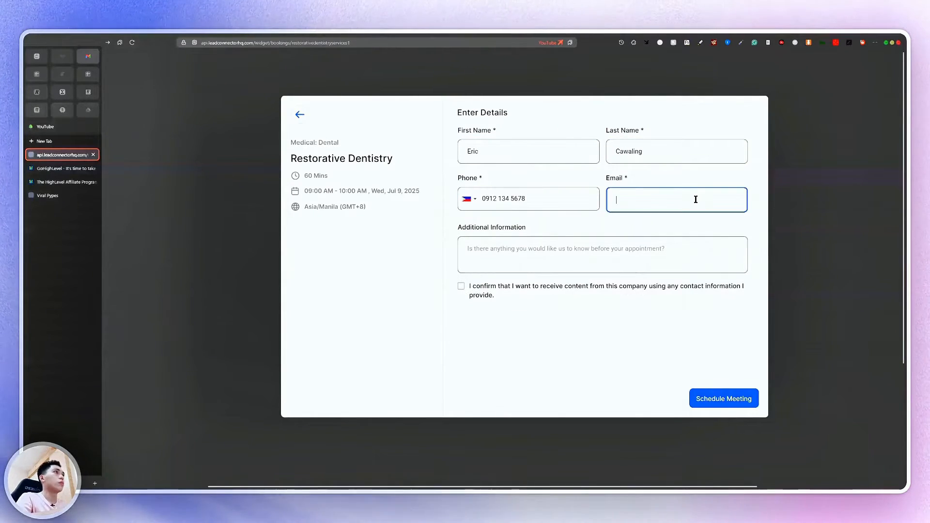
{"action": "scroll", "coordinate": [494, 301], "scroll_direction": "up", "scroll_amount": 5}
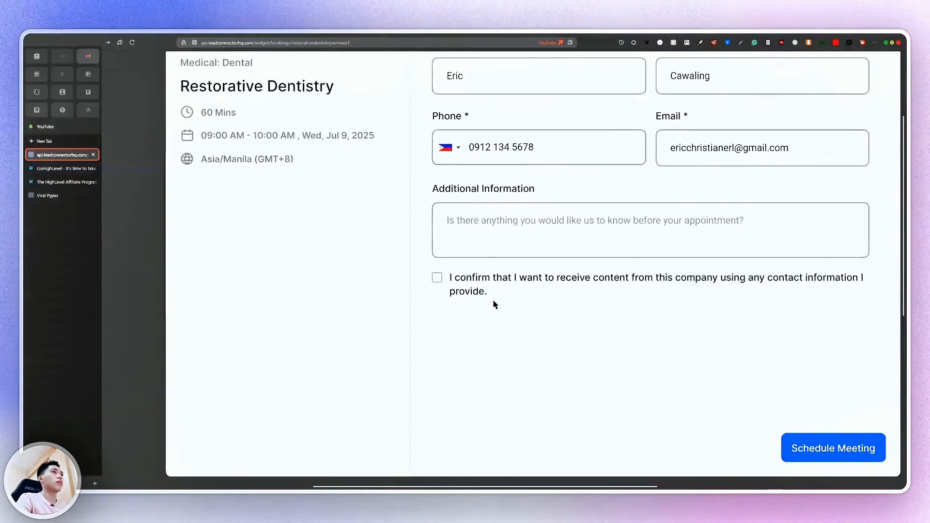
{"action": "left_click", "coordinate": [800, 460]}
{"action": "scroll", "coordinate": [470, 134], "scroll_direction": "down", "scroll_amount": 4}
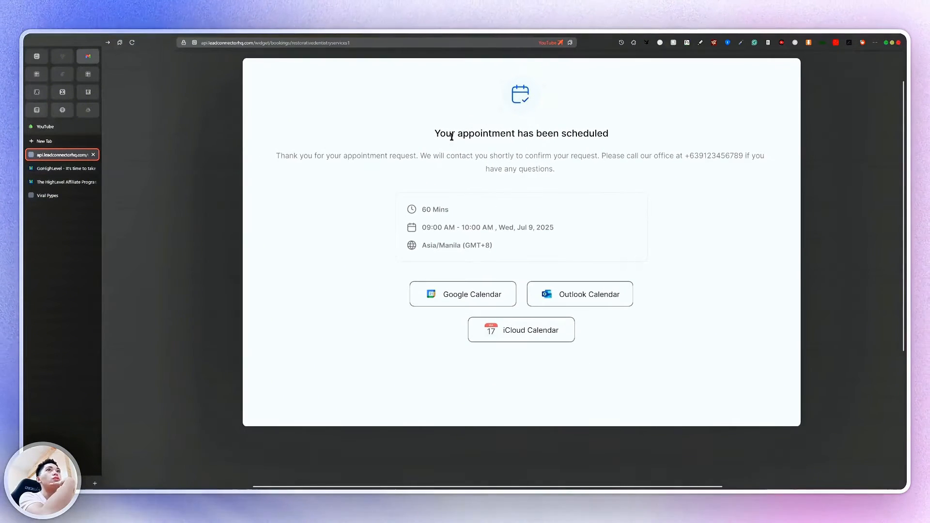
Return to Viral Pypes and browse the calendar Preferences, Availability and Connections settings
{"action": "left_click", "coordinate": [49, 195]}
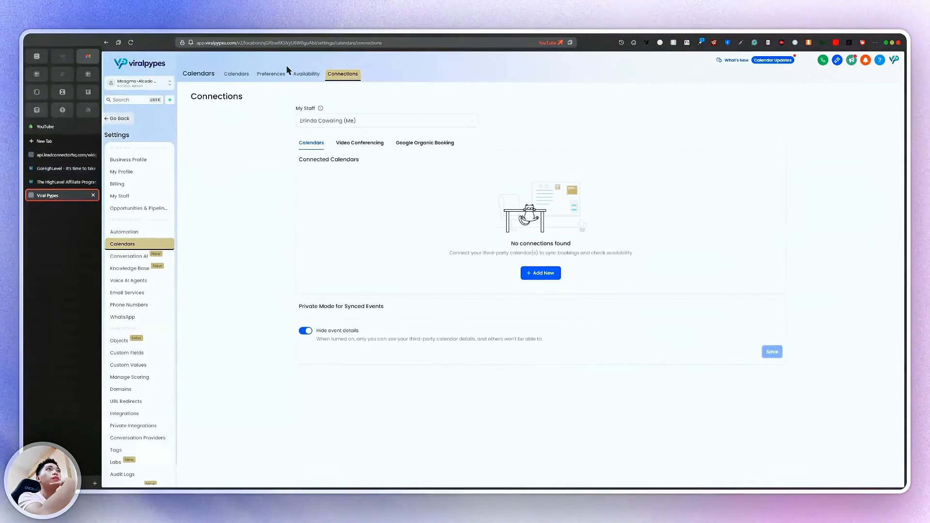
{"action": "left_click", "coordinate": [262, 76]}
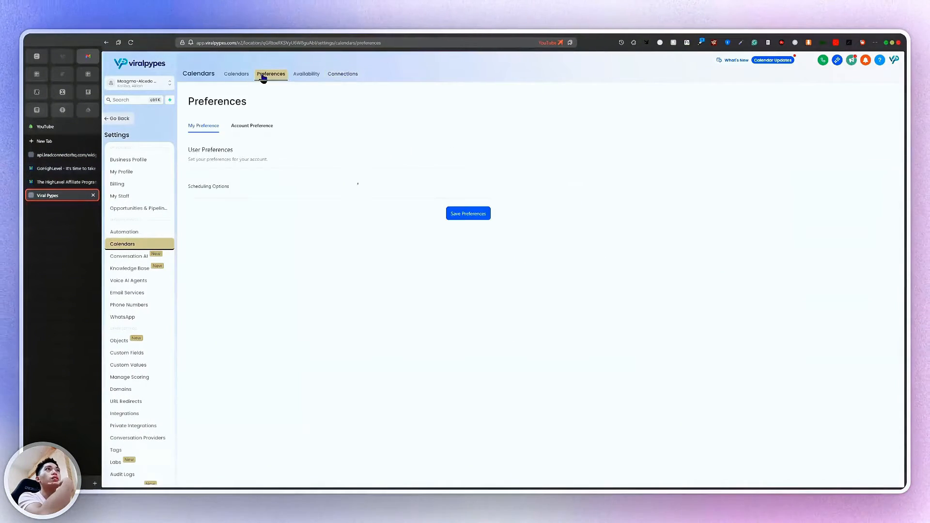
{"action": "left_click", "coordinate": [307, 75]}
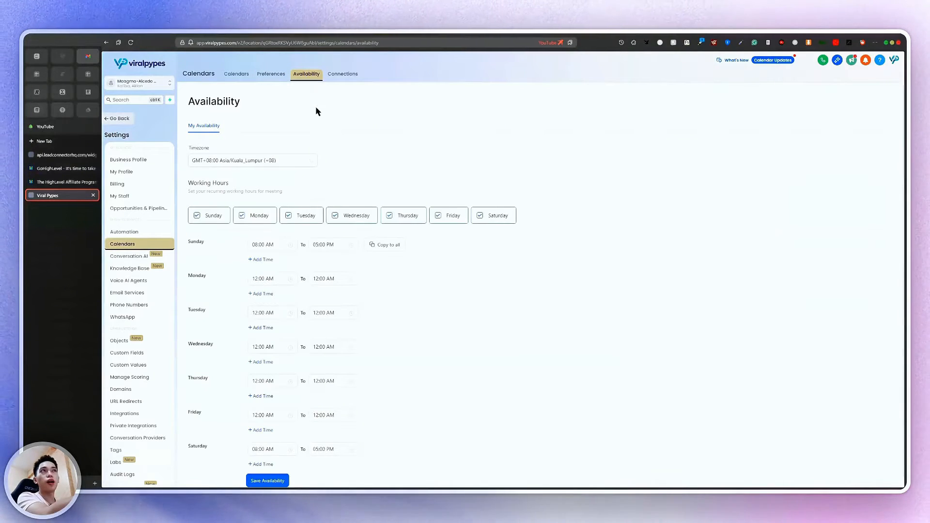
{"action": "scroll", "coordinate": [303, 214], "scroll_direction": "down", "scroll_amount": 1}
{"action": "scroll", "coordinate": [304, 214], "scroll_direction": "up", "scroll_amount": 1}
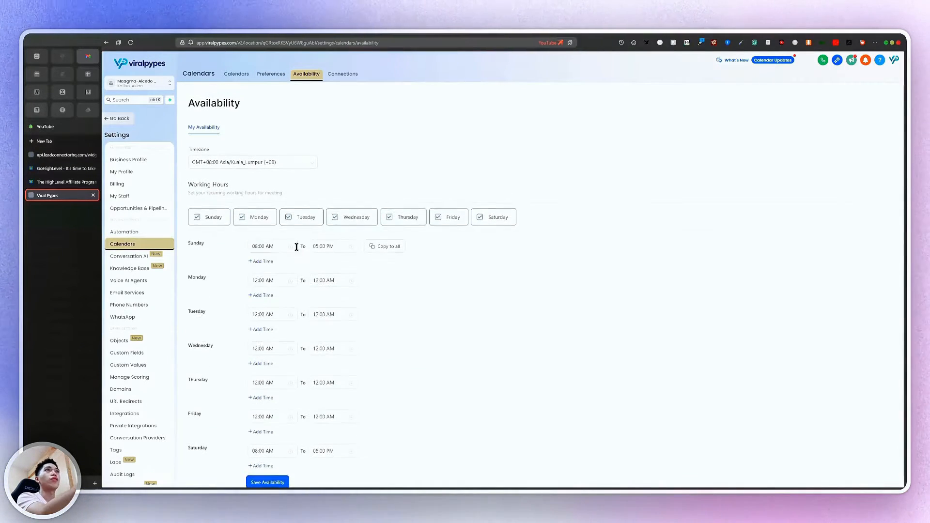
{"action": "left_click", "coordinate": [270, 76]}
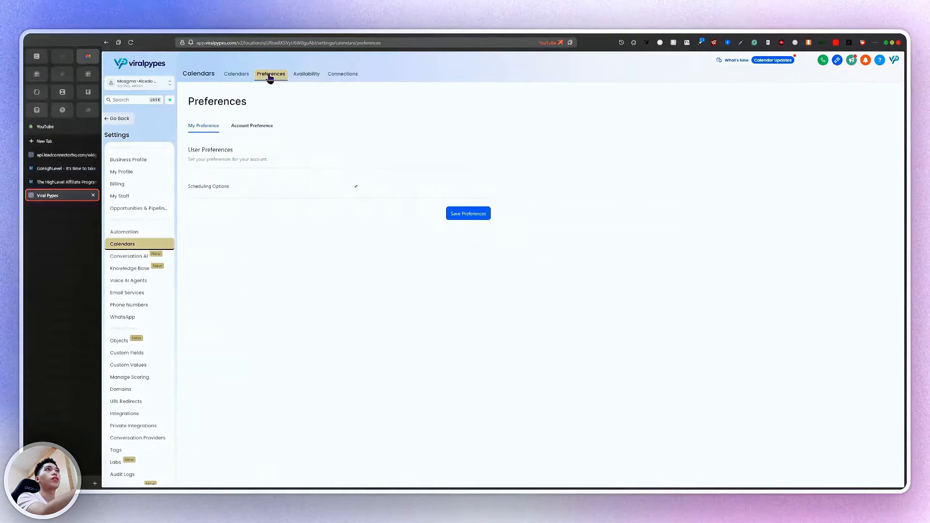
{"action": "left_click", "coordinate": [327, 75]}
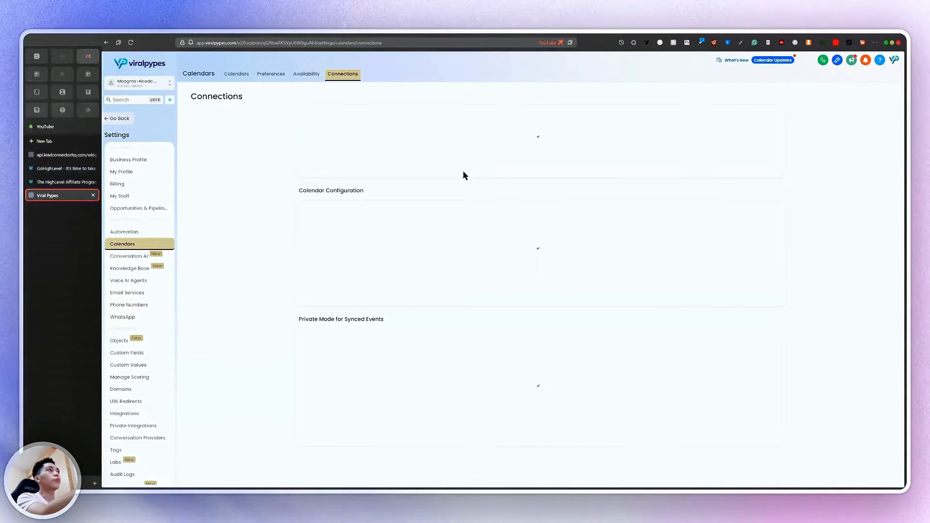
{"action": "scroll", "coordinate": [527, 223], "scroll_direction": "up", "scroll_amount": 4}
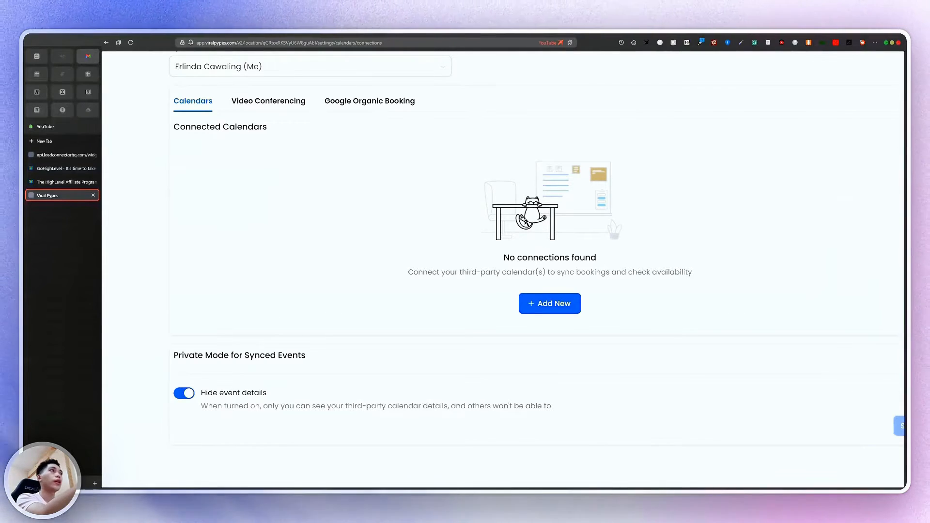
{"action": "scroll", "coordinate": [525, 221], "scroll_direction": "down", "scroll_amount": 4}
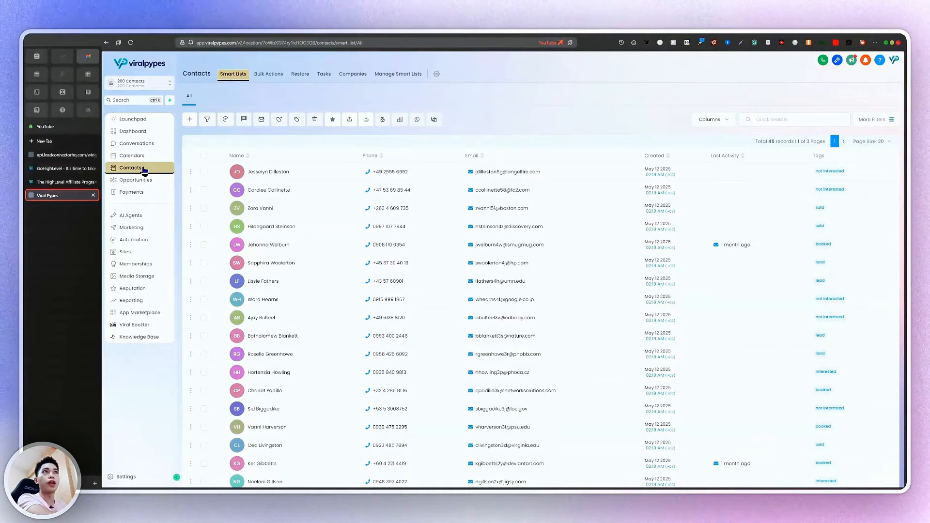
Scroll through the 45-record Contacts list, briefly opening and closing the filters panel
{"action": "scroll", "coordinate": [525, 263], "scroll_direction": "down", "scroll_amount": 3}
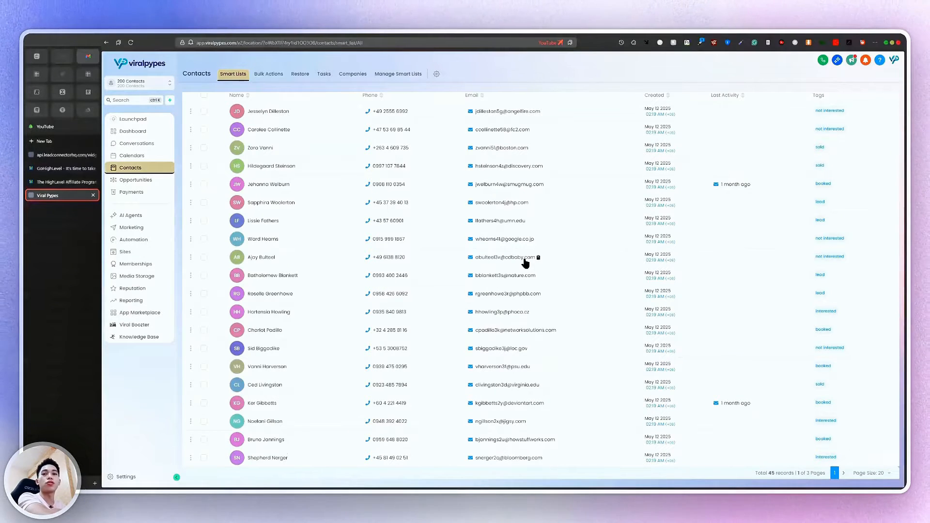
{"action": "scroll", "coordinate": [526, 263], "scroll_direction": "up", "scroll_amount": 3}
{"action": "scroll", "coordinate": [525, 263], "scroll_direction": "down", "scroll_amount": 3}
{"action": "scroll", "coordinate": [619, 261], "scroll_direction": "up", "scroll_amount": 3}
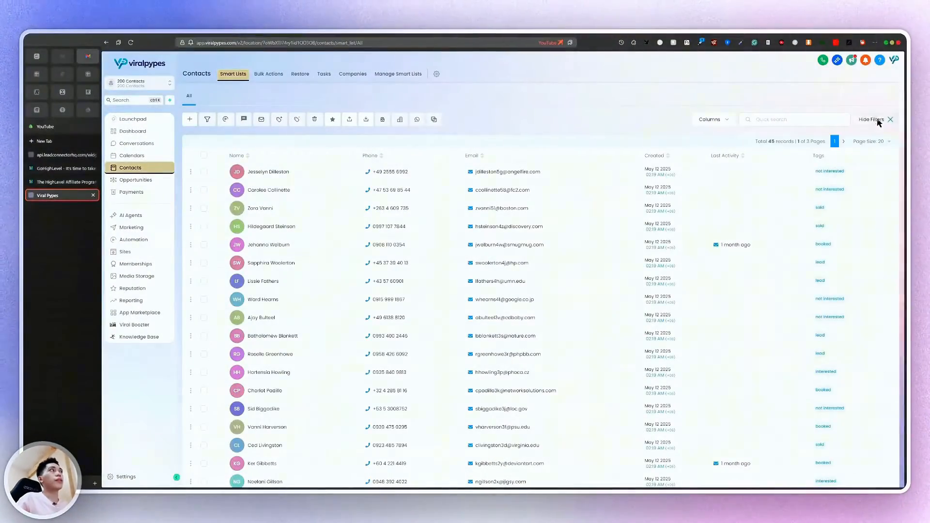
{"action": "left_click", "coordinate": [878, 122]}
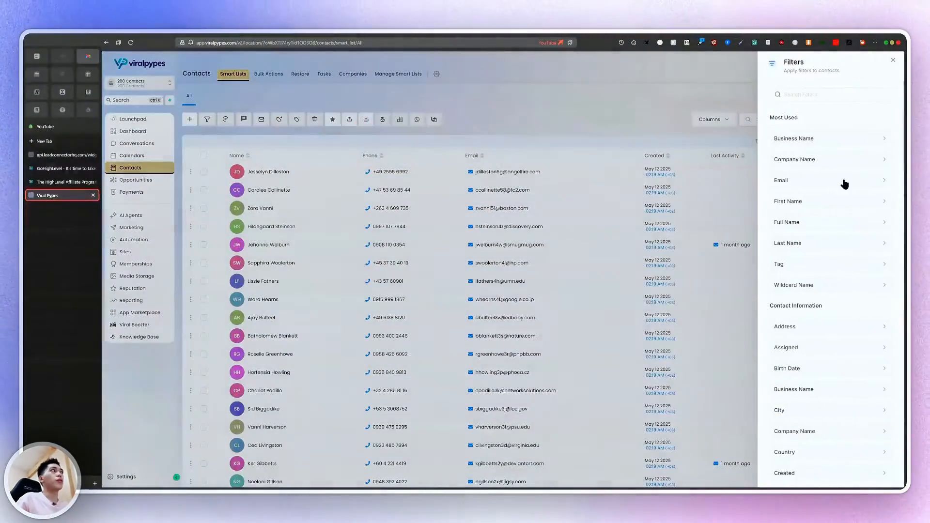
{"action": "left_click", "coordinate": [455, 75]}
{"action": "scroll", "coordinate": [399, 311], "scroll_direction": "down", "scroll_amount": 3}
{"action": "scroll", "coordinate": [400, 312], "scroll_direction": "up", "scroll_amount": 3}
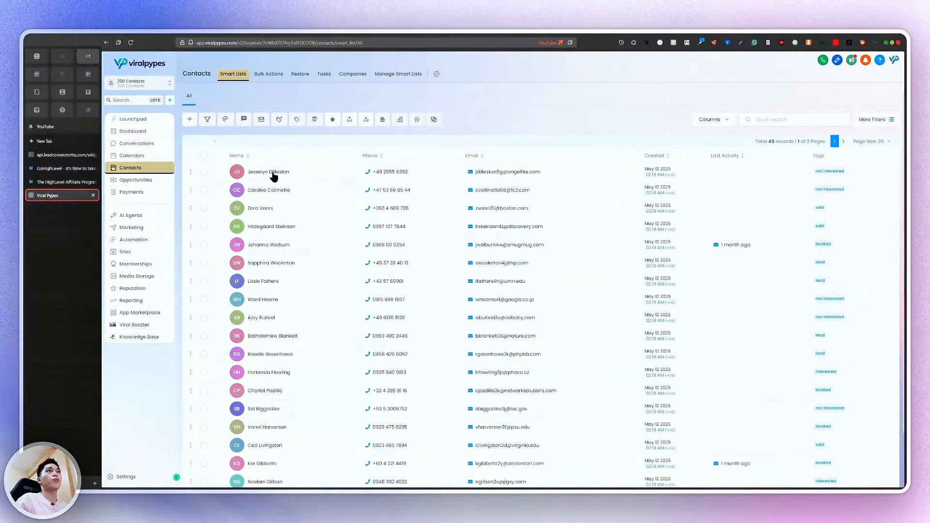
Open a contact's record from the list and scroll its Restorative Dentistry booking activity
{"action": "left_click", "coordinate": [268, 189]}
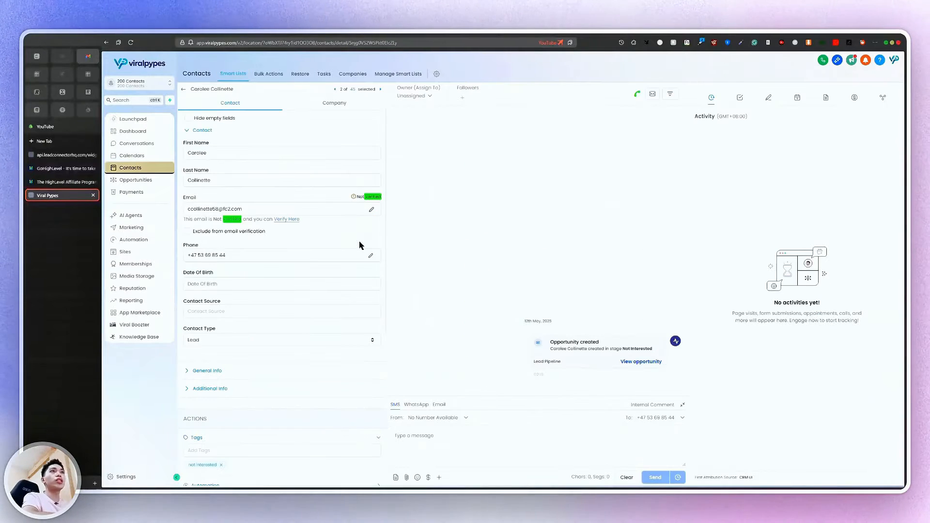
{"action": "scroll", "coordinate": [357, 261], "scroll_direction": "down", "scroll_amount": 5}
{"action": "scroll", "coordinate": [353, 272], "scroll_direction": "up", "scroll_amount": 5}
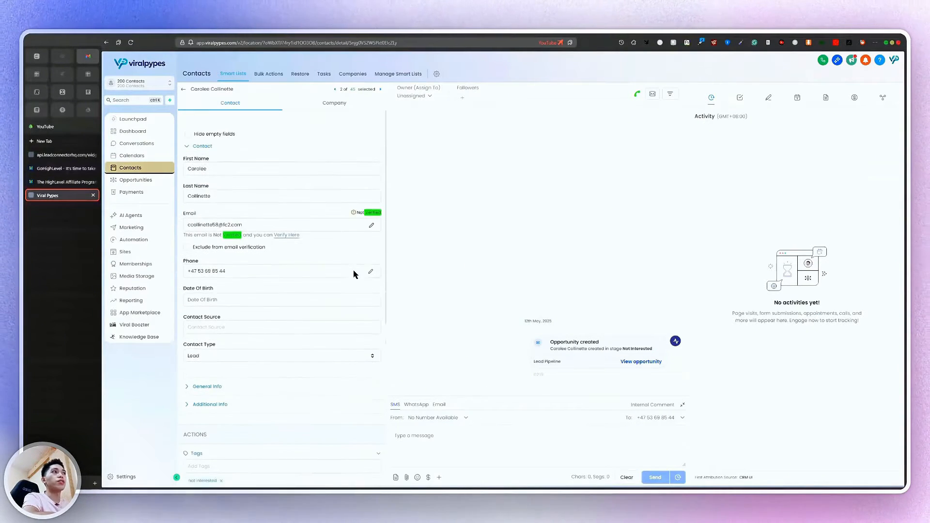
{"action": "scroll", "coordinate": [632, 342], "scroll_direction": "up", "scroll_amount": 5}
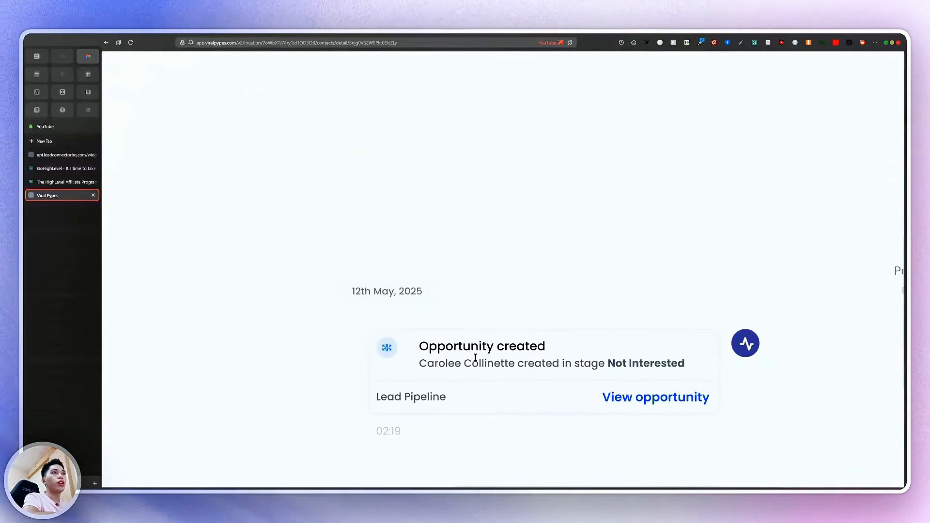
{"action": "scroll", "coordinate": [475, 358], "scroll_direction": "down", "scroll_amount": 5}
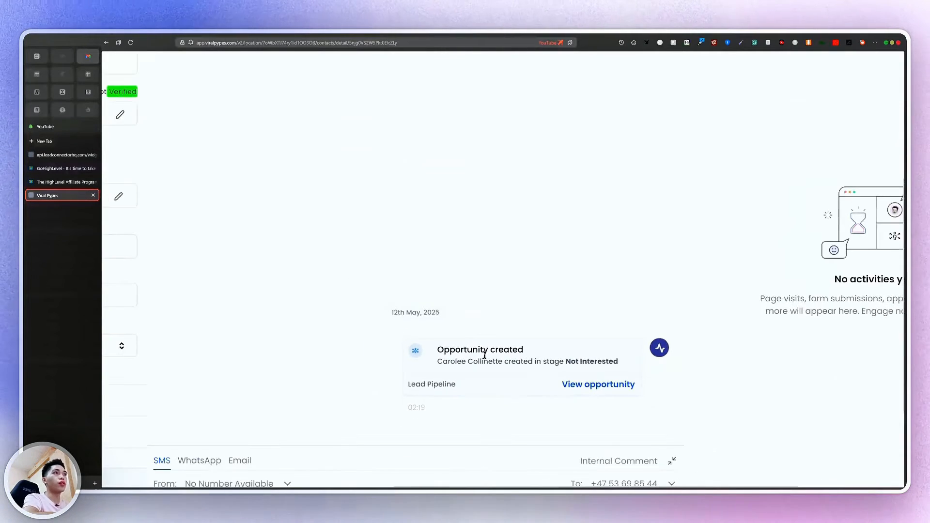
{"action": "scroll", "coordinate": [552, 356], "scroll_direction": "down", "scroll_amount": 2}
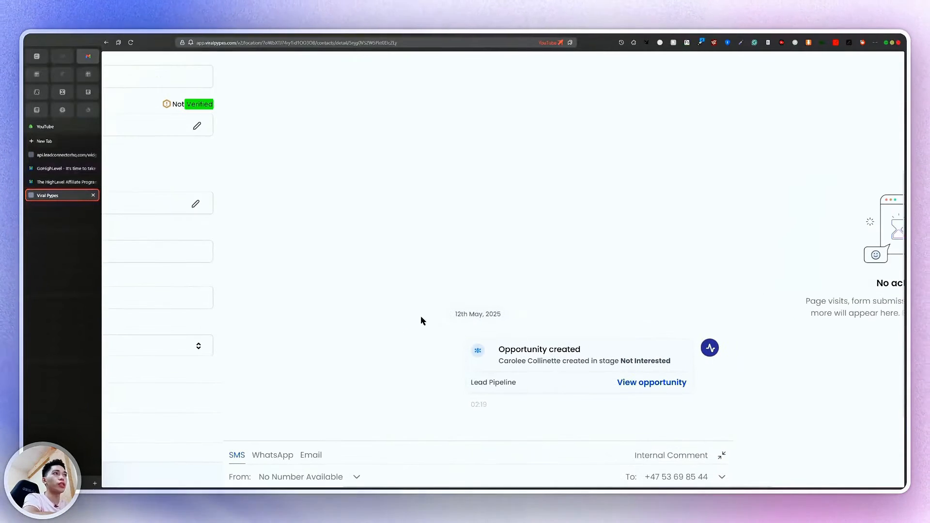
{"action": "scroll", "coordinate": [469, 316], "scroll_direction": "down", "scroll_amount": 3}
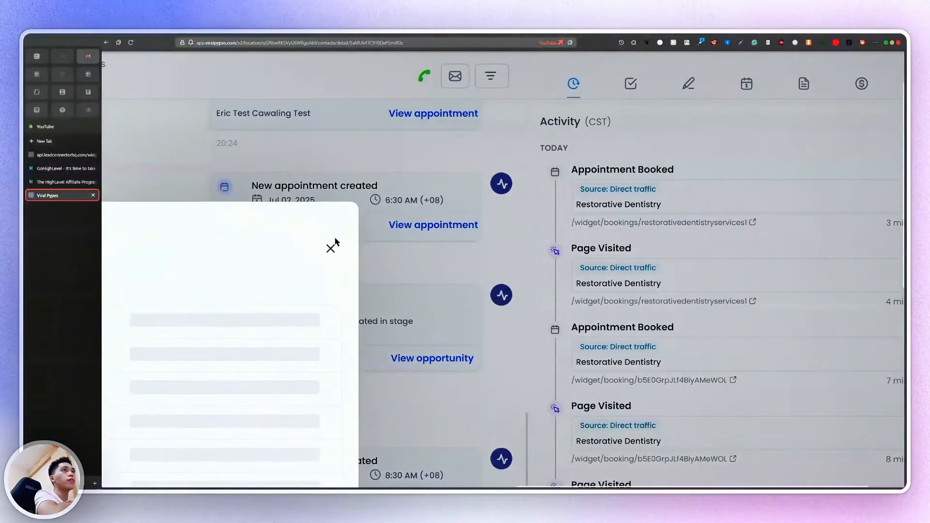
Close the loading side panel and scroll down to the contact's Actions area
{"action": "left_click", "coordinate": [332, 245]}
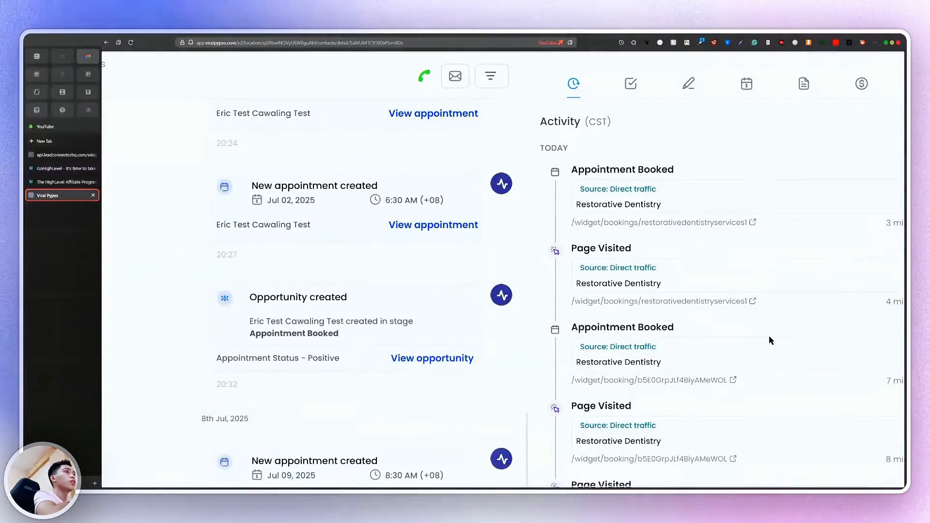
{"action": "scroll", "coordinate": [770, 339], "scroll_direction": "down", "scroll_amount": 5}
{"action": "scroll", "coordinate": [770, 338], "scroll_direction": "down", "scroll_amount": 6}
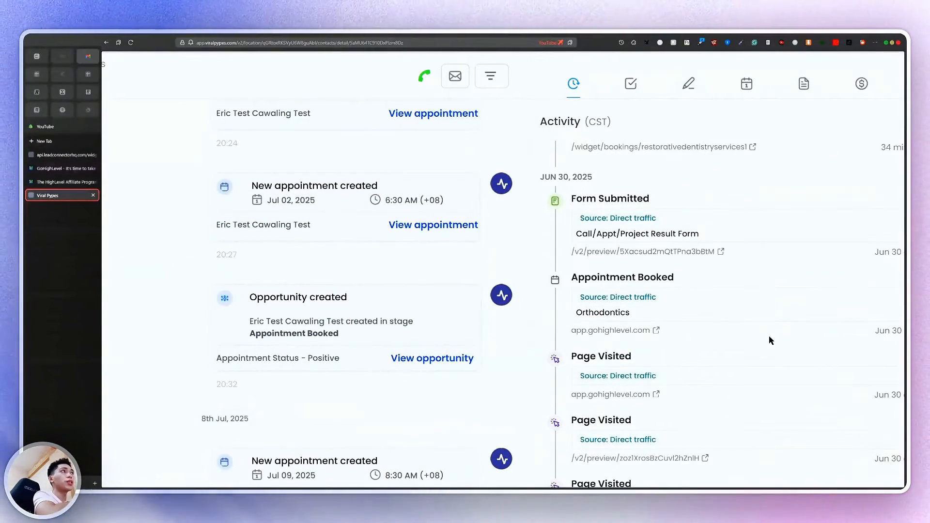
{"action": "scroll", "coordinate": [770, 341], "scroll_direction": "down", "scroll_amount": 5}
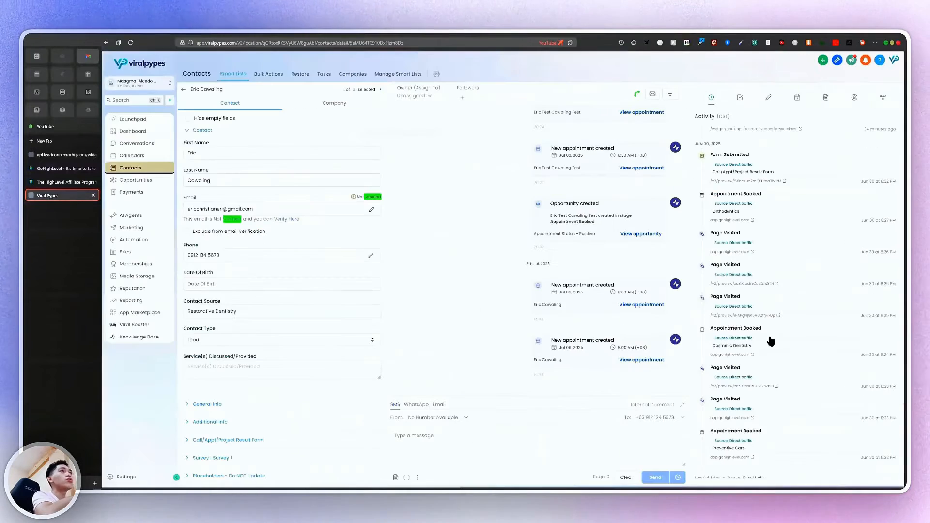
{"action": "scroll", "coordinate": [772, 187], "scroll_direction": "down", "scroll_amount": 5}
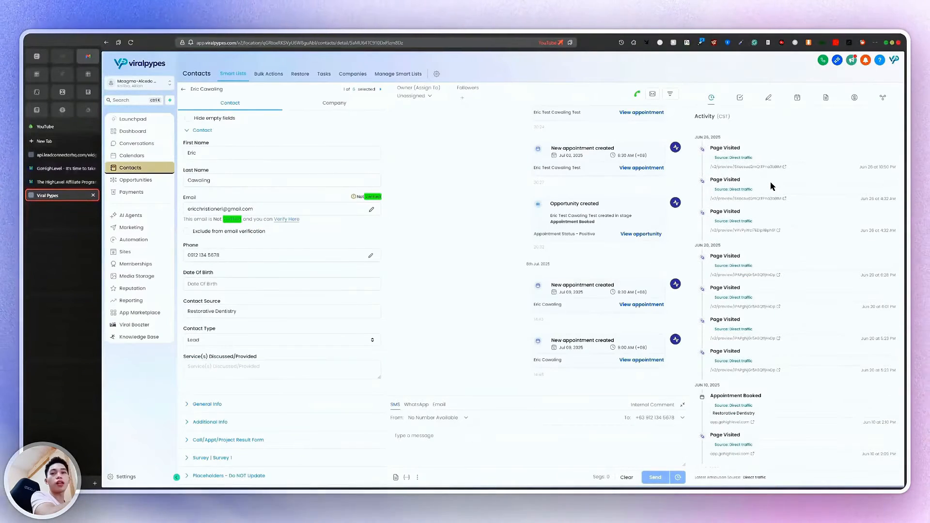
{"action": "scroll", "coordinate": [796, 372], "scroll_direction": "up", "scroll_amount": 13}
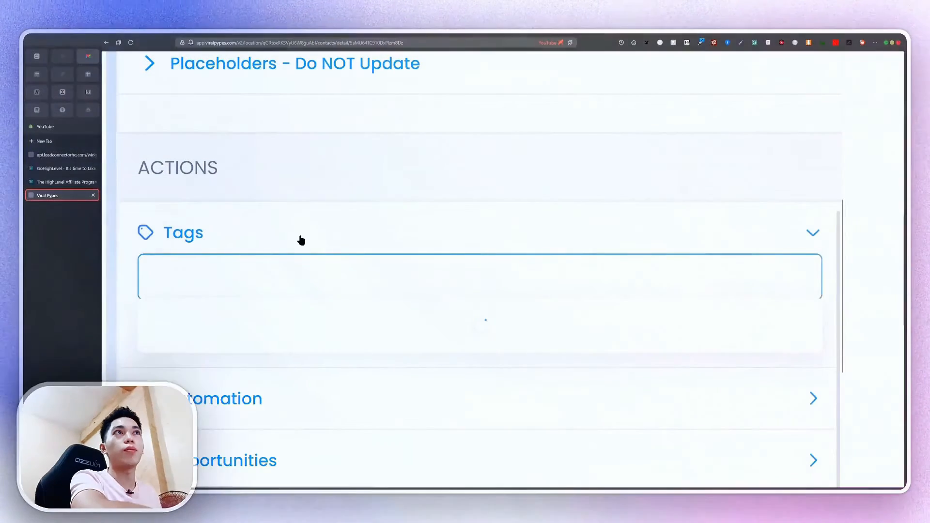
Expand the contact's Tags section and browse the list of existing tags
{"action": "left_click", "coordinate": [299, 239]}
{"action": "left_click", "coordinate": [284, 233]}
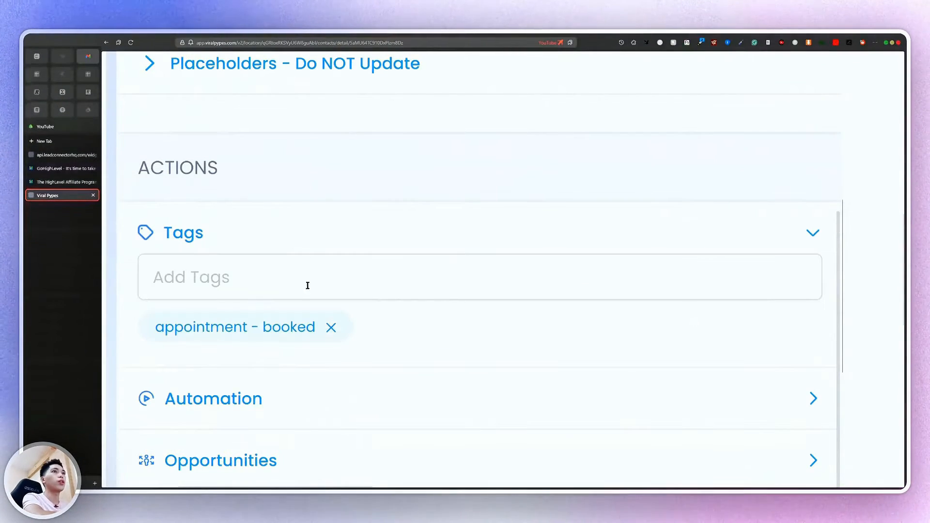
{"action": "scroll", "coordinate": [242, 345], "scroll_direction": "down", "scroll_amount": 5}
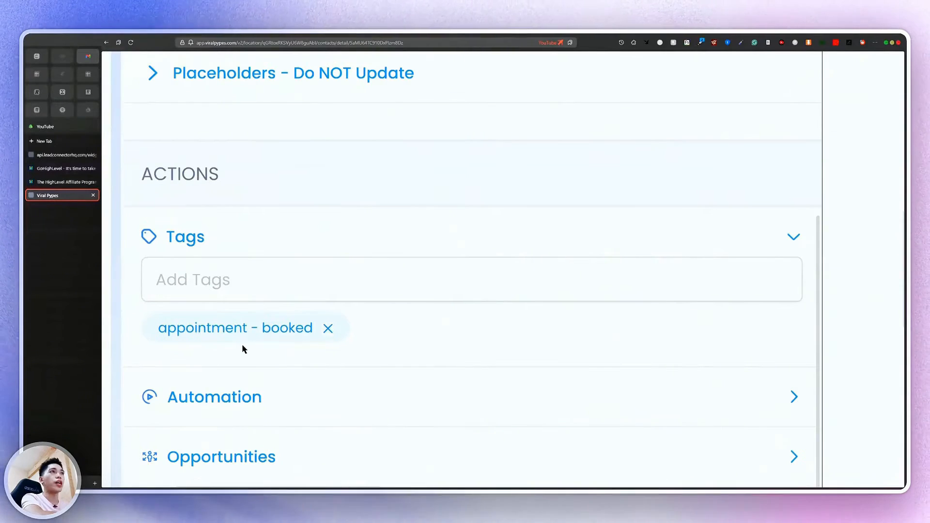
{"action": "left_click", "coordinate": [290, 320]}
{"action": "scroll", "coordinate": [276, 373], "scroll_direction": "down", "scroll_amount": 1}
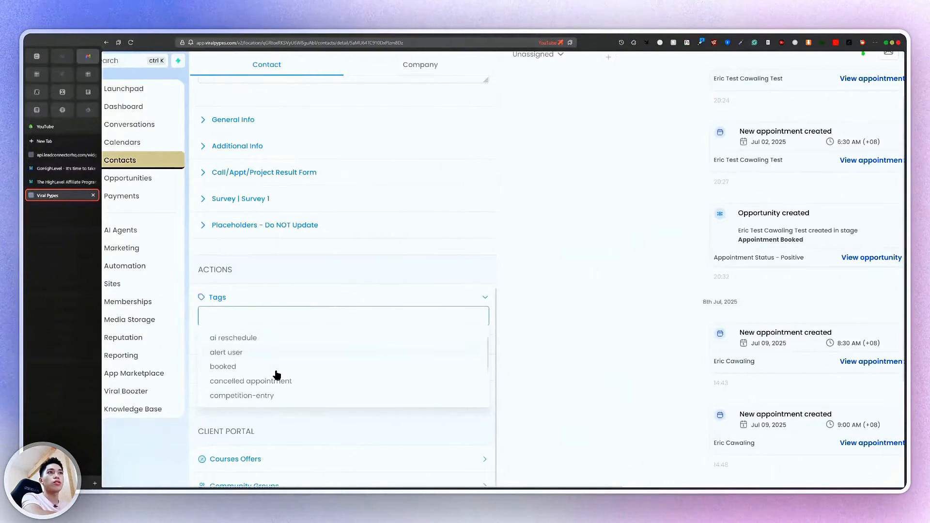
{"action": "scroll", "coordinate": [276, 374], "scroll_direction": "up", "scroll_amount": 5}
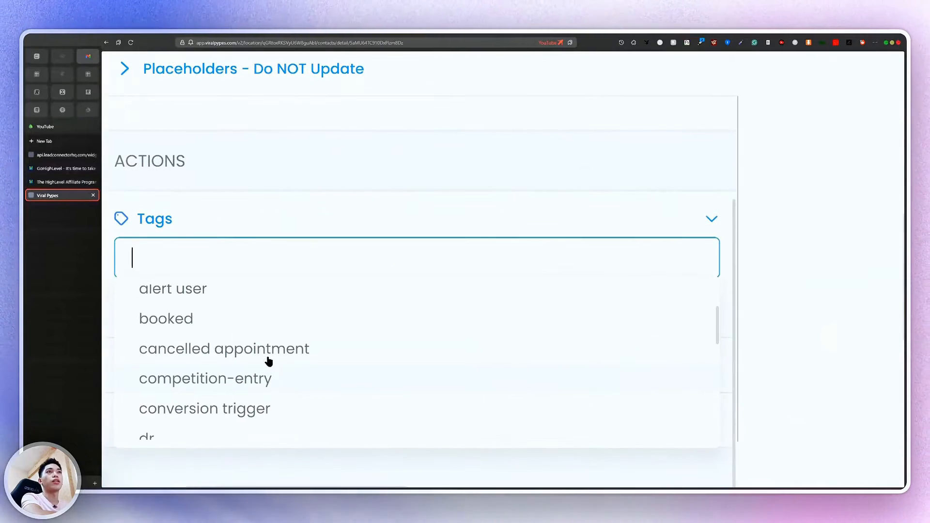
{"action": "scroll", "coordinate": [266, 362], "scroll_direction": "down", "scroll_amount": 1}
{"action": "scroll", "coordinate": [266, 362], "scroll_direction": "up", "scroll_amount": 3}
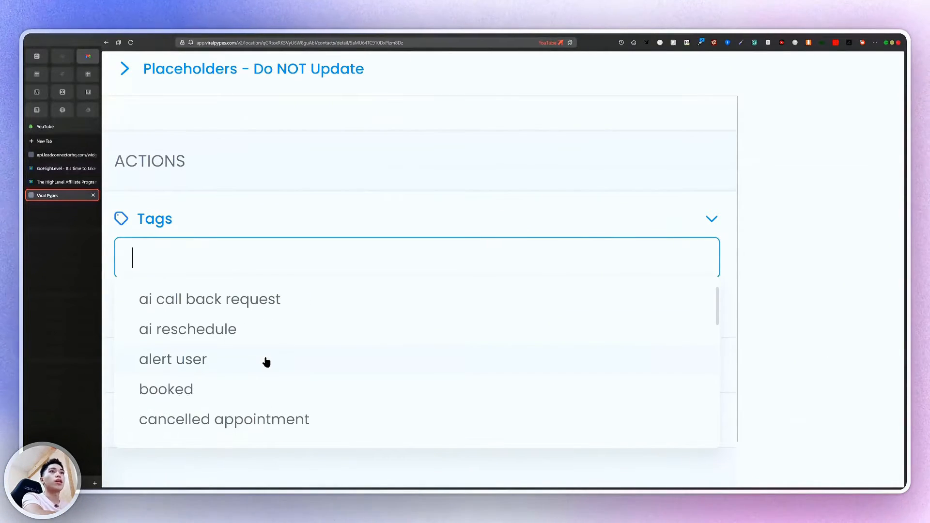
{"action": "scroll", "coordinate": [267, 362], "scroll_direction": "down", "scroll_amount": 5}
{"action": "scroll", "coordinate": [267, 362], "scroll_direction": "up", "scroll_amount": 1}
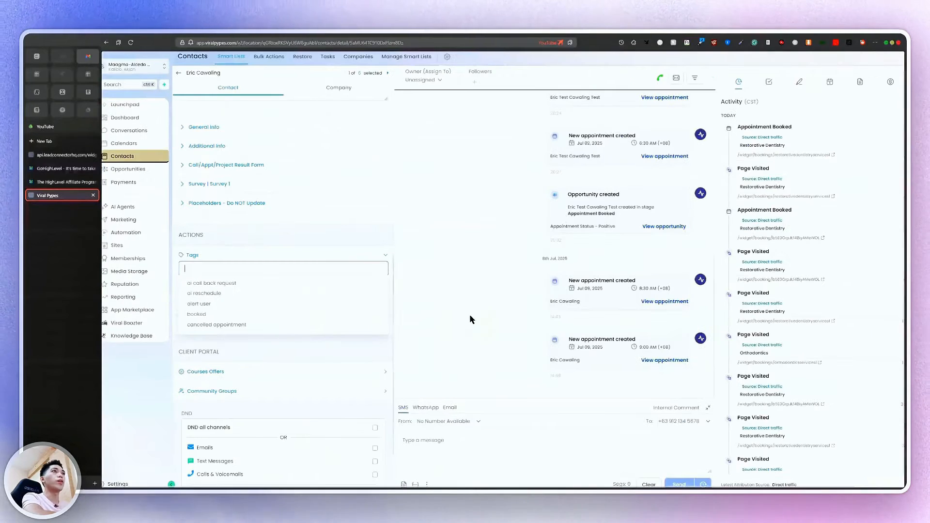
Type 'buyer' into the contact's tag field
{"action": "left_click", "coordinate": [470, 316]}
{"action": "left_click", "coordinate": [246, 269]}
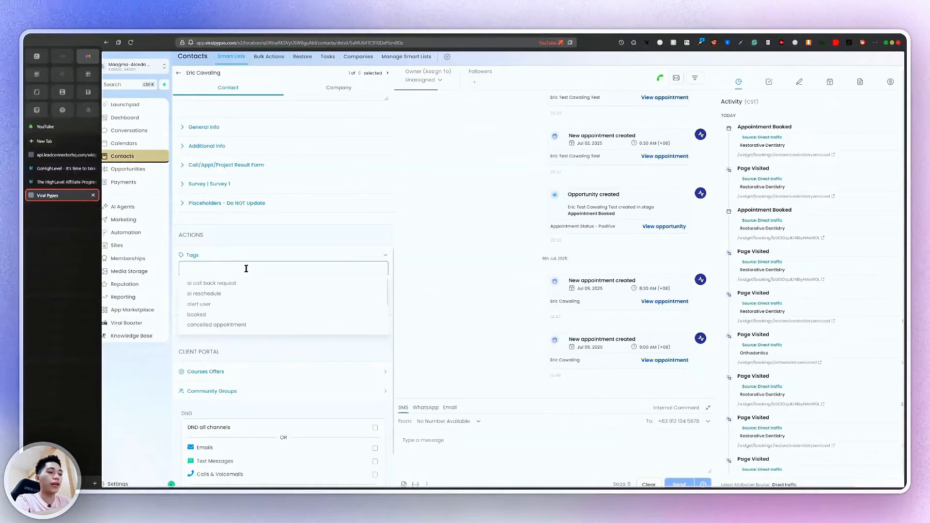
{"action": "type", "text": "buyer"}
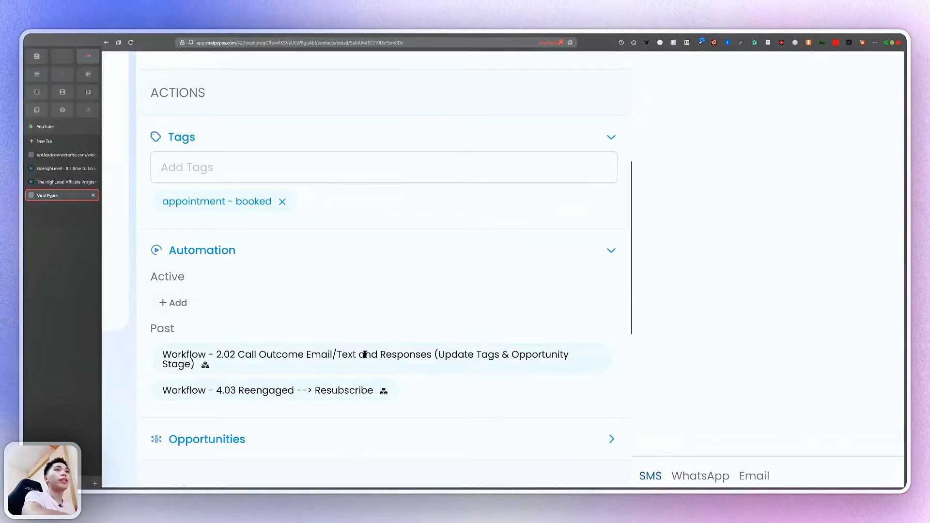
{"action": "scroll", "coordinate": [173, 366], "scroll_direction": "up", "scroll_amount": 3}
{"action": "scroll", "coordinate": [173, 366], "scroll_direction": "up", "scroll_amount": 1}
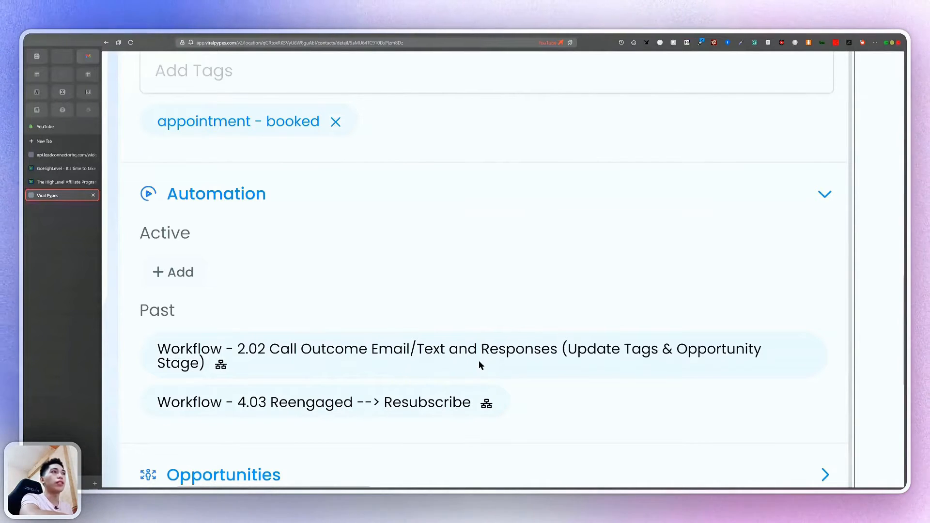
Expand Courses Offers and confirm the offers list is empty
{"action": "scroll", "coordinate": [541, 360], "scroll_direction": "down", "scroll_amount": 3}
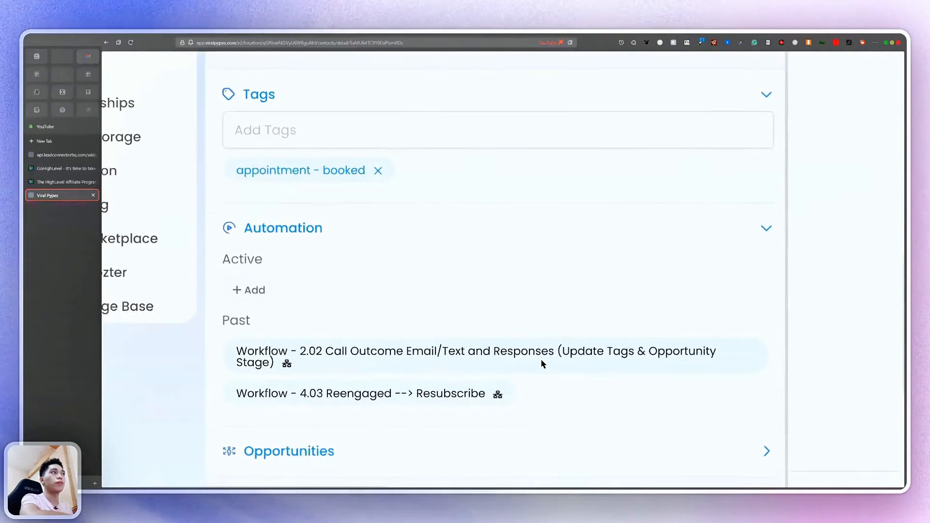
{"action": "scroll", "coordinate": [542, 363], "scroll_direction": "down", "scroll_amount": 4}
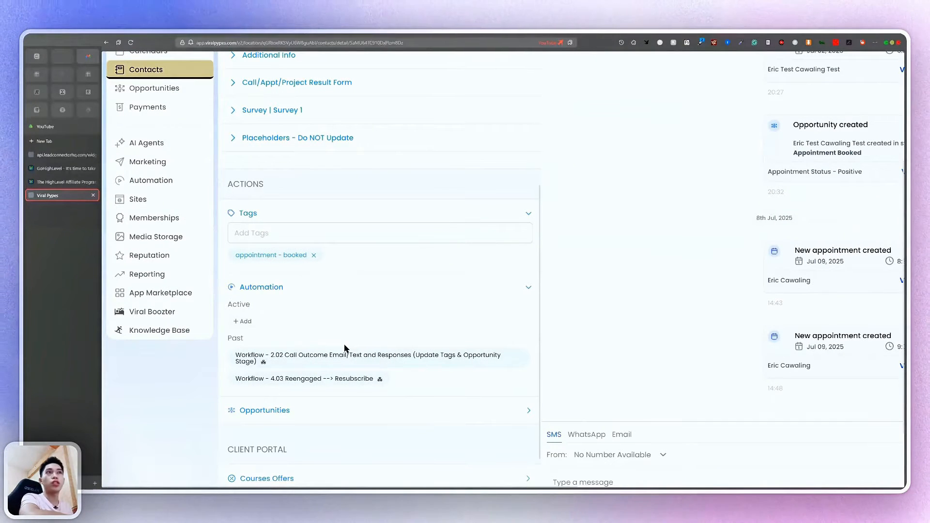
{"action": "scroll", "coordinate": [345, 348], "scroll_direction": "down", "scroll_amount": 3}
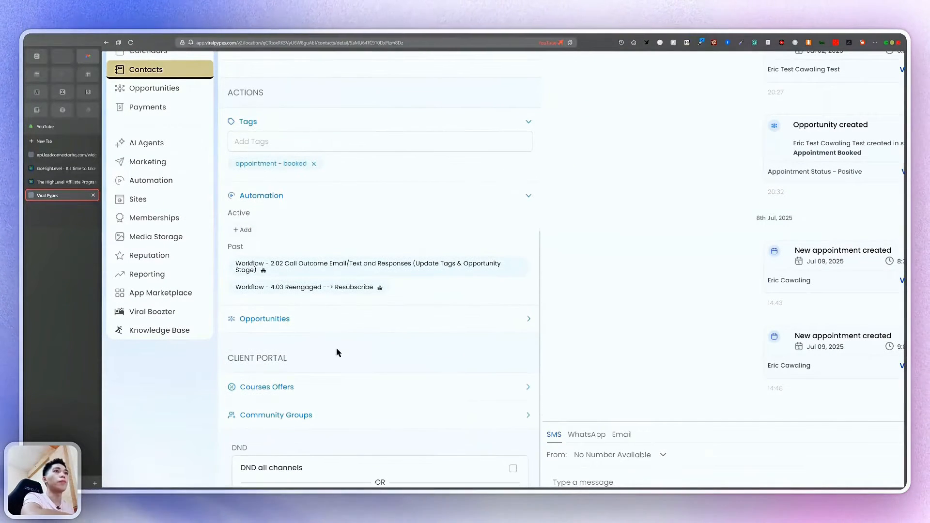
{"action": "left_click", "coordinate": [361, 339]}
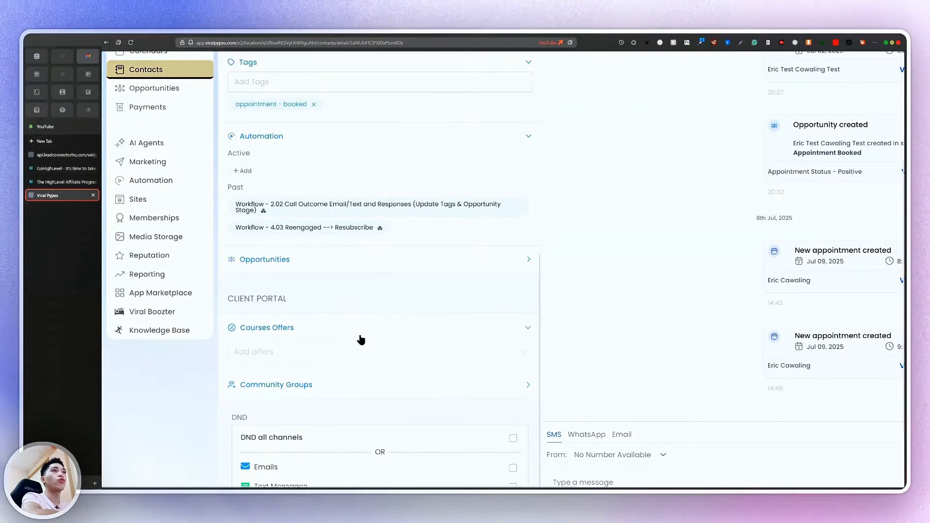
{"action": "scroll", "coordinate": [360, 339], "scroll_direction": "down", "scroll_amount": 2}
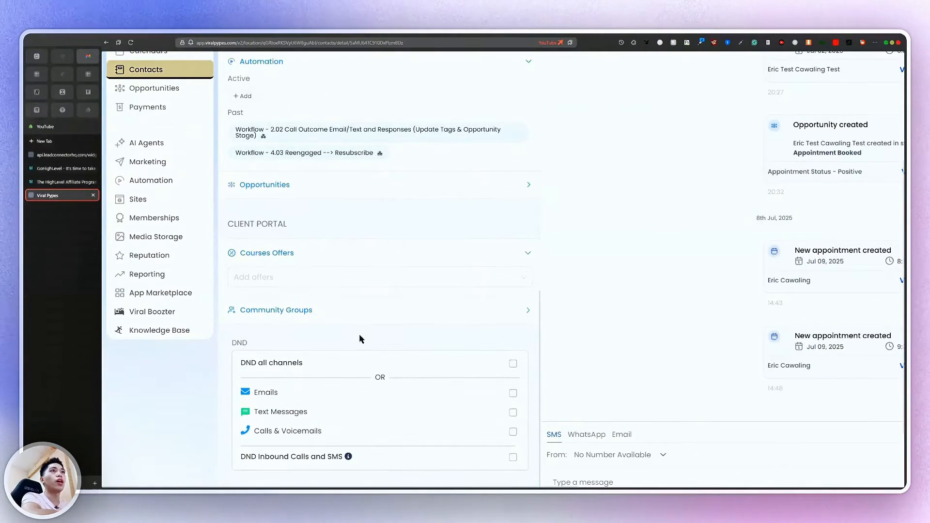
{"action": "scroll", "coordinate": [260, 276], "scroll_direction": "up", "scroll_amount": 3}
{"action": "left_click", "coordinate": [260, 278]}
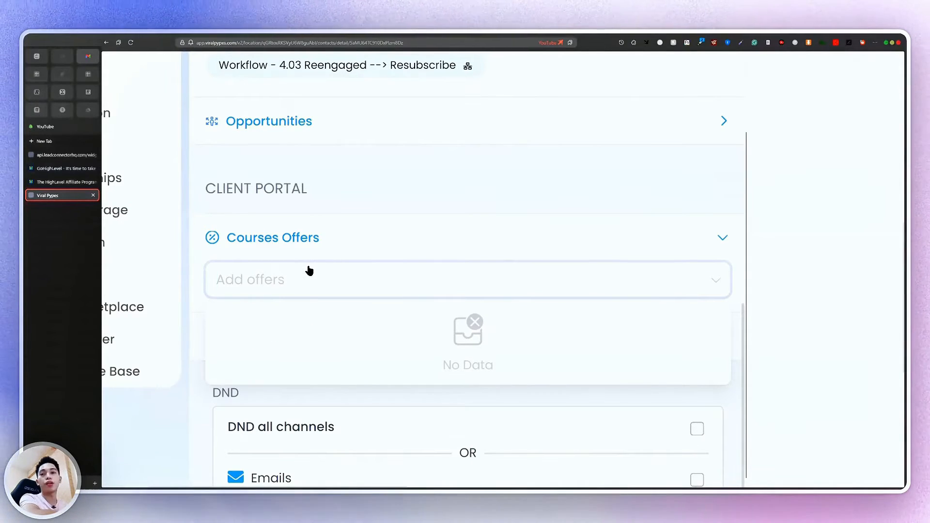
{"action": "left_click", "coordinate": [342, 248]}
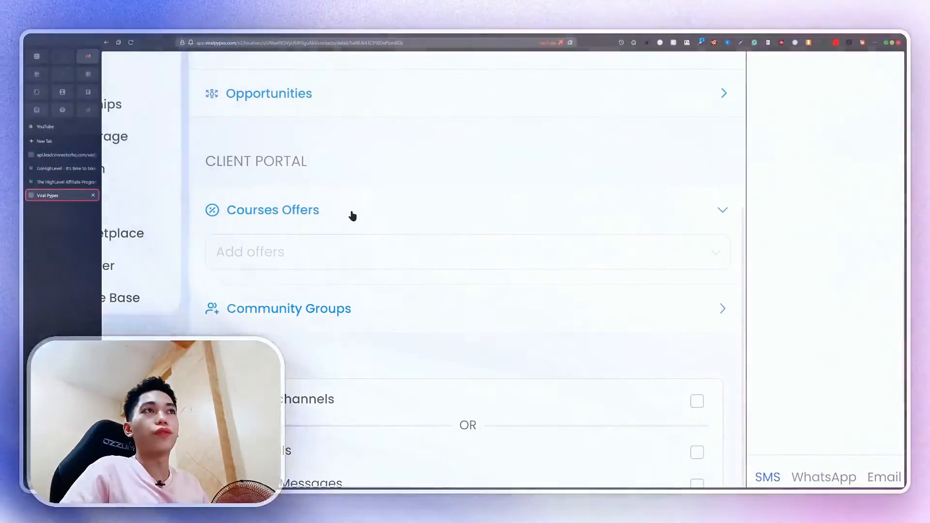
Expand Community Groups and check the empty list of groups to assign
{"action": "left_click", "coordinate": [324, 315]}
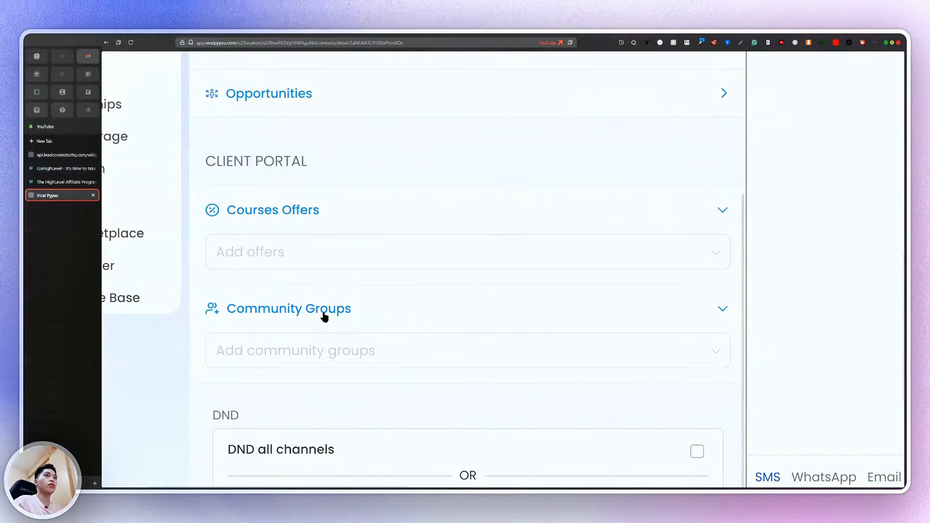
{"action": "left_click", "coordinate": [354, 363]}
{"action": "scroll", "coordinate": [353, 362], "scroll_direction": "down", "scroll_amount": 2}
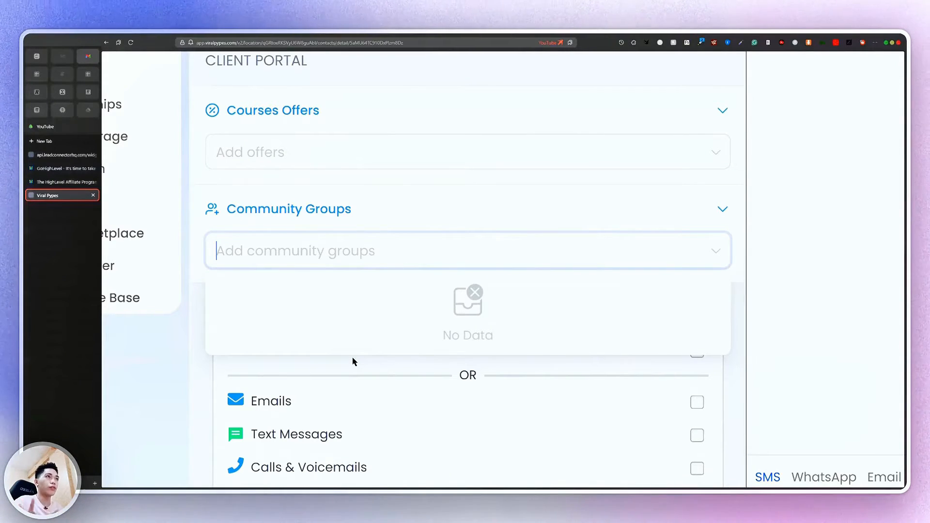
Toggle Emails do-not-disturb on and back off, leaving Text Messages and Calls & Voicemails unchecked
{"action": "scroll", "coordinate": [352, 361], "scroll_direction": "down", "scroll_amount": 5}
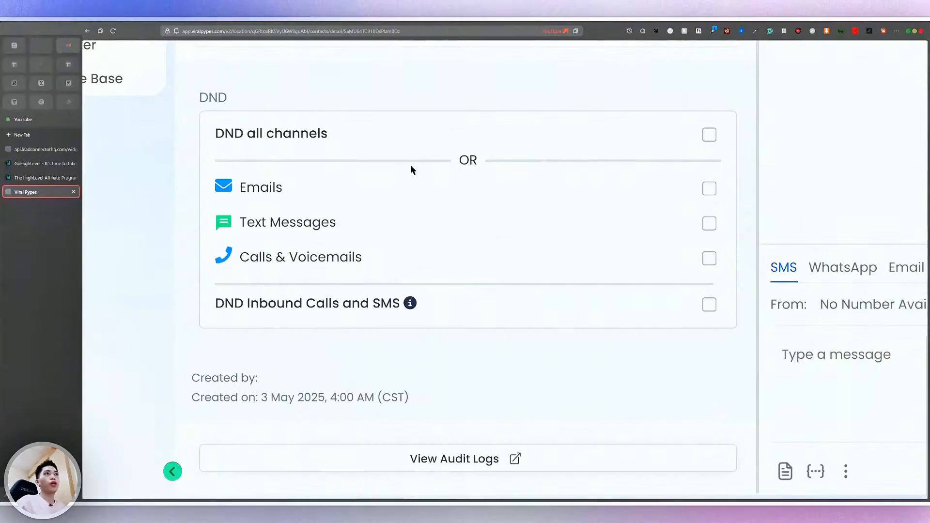
{"action": "scroll", "coordinate": [262, 145], "scroll_direction": "up", "scroll_amount": 1}
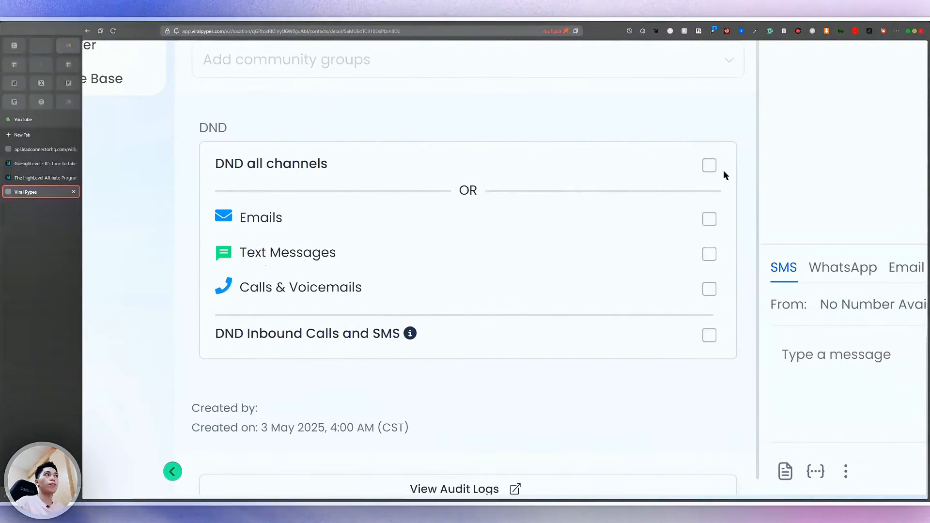
{"action": "left_click", "coordinate": [710, 220]}
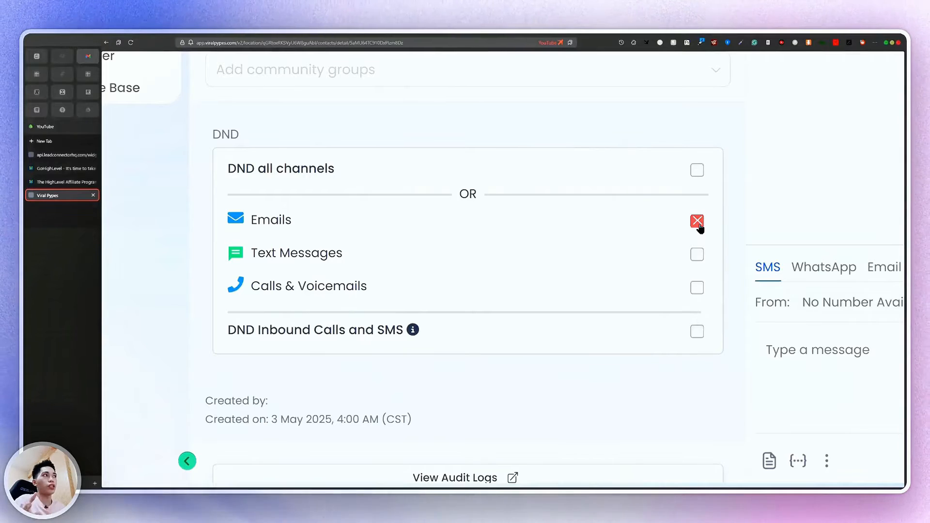
{"action": "left_click", "coordinate": [698, 221]}
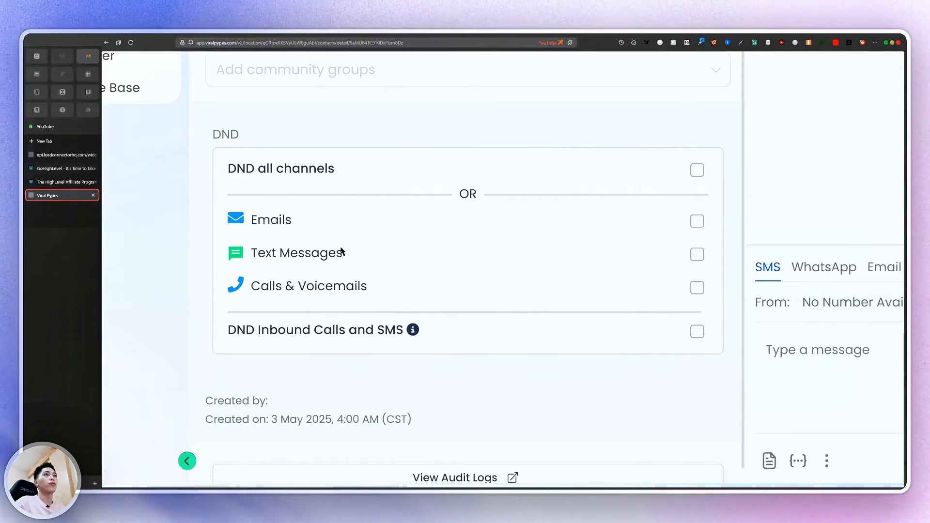
{"action": "left_click_drag", "start_coordinate": [252, 254], "coordinate": [320, 256]}
{"action": "left_click_drag", "start_coordinate": [260, 288], "coordinate": [310, 301]}
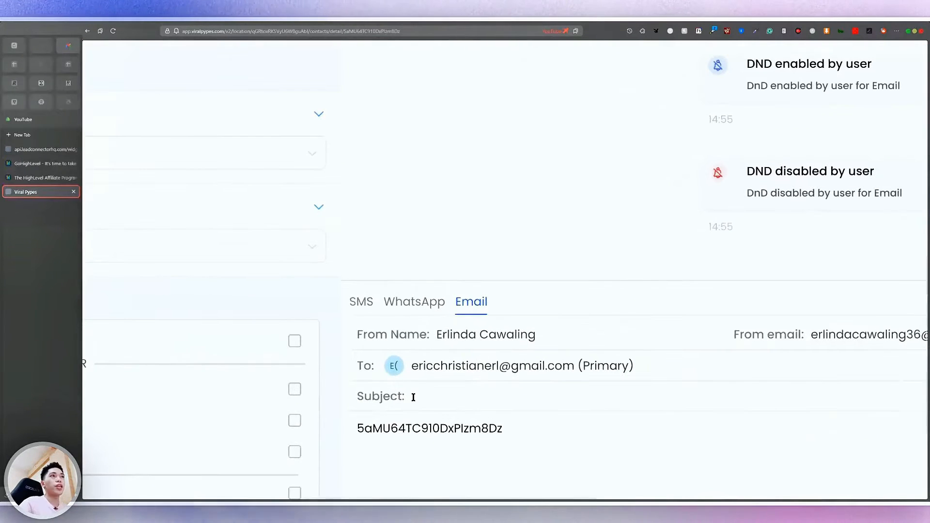
Switch the contact's message composer between SMS and WhatsApp
{"action": "scroll", "coordinate": [414, 397], "scroll_direction": "right", "scroll_amount": 4}
{"action": "left_click", "coordinate": [161, 299]}
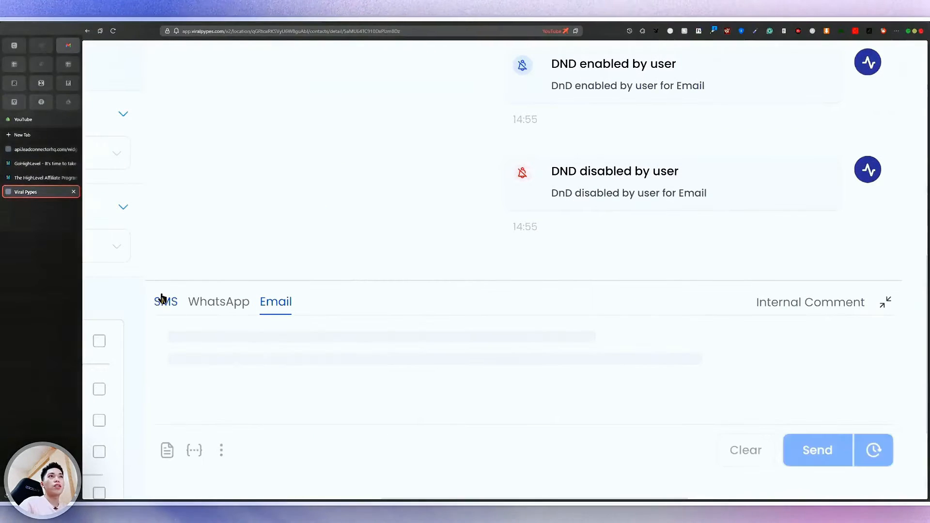
{"action": "scroll", "coordinate": [249, 378], "scroll_direction": "down", "scroll_amount": 2}
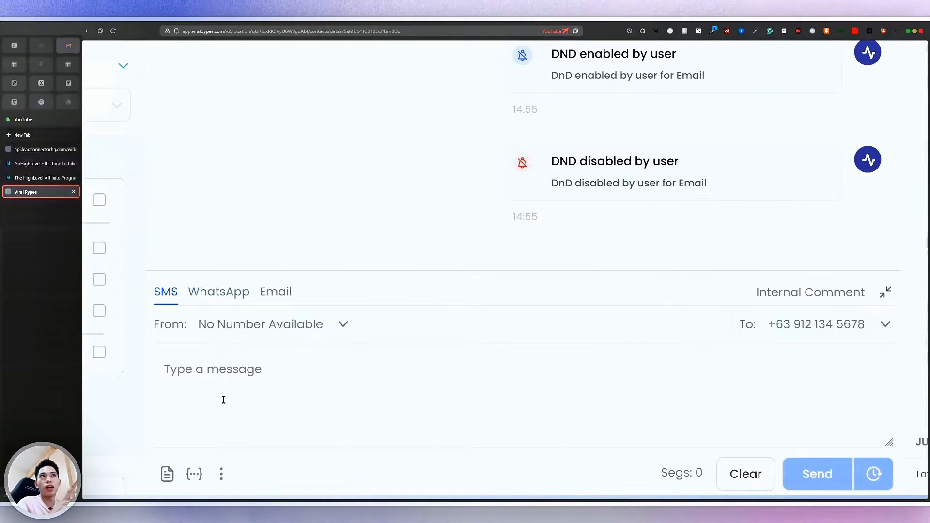
{"action": "left_click", "coordinate": [243, 297]}
Start an email draft to the contact whose body holds the contact's ID string
{"action": "left_click", "coordinate": [280, 332]}
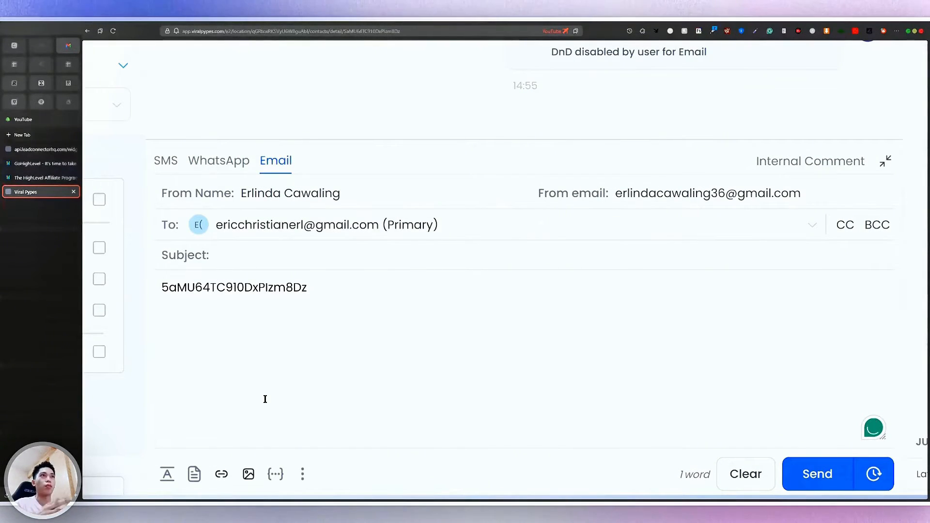
{"action": "scroll", "coordinate": [388, 369], "scroll_direction": "down", "scroll_amount": 5}
{"action": "left_click", "coordinate": [374, 380]}
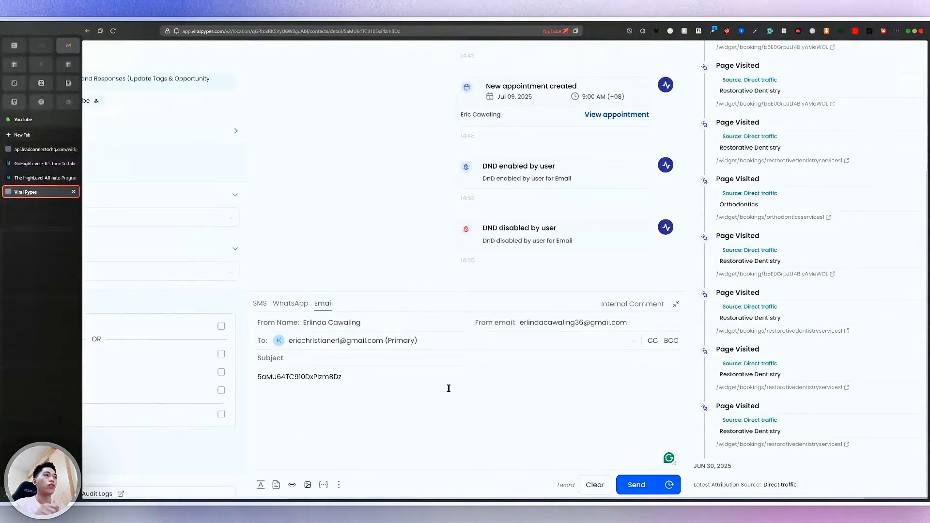
{"action": "scroll", "coordinate": [581, 452], "scroll_direction": "left", "scroll_amount": 1}
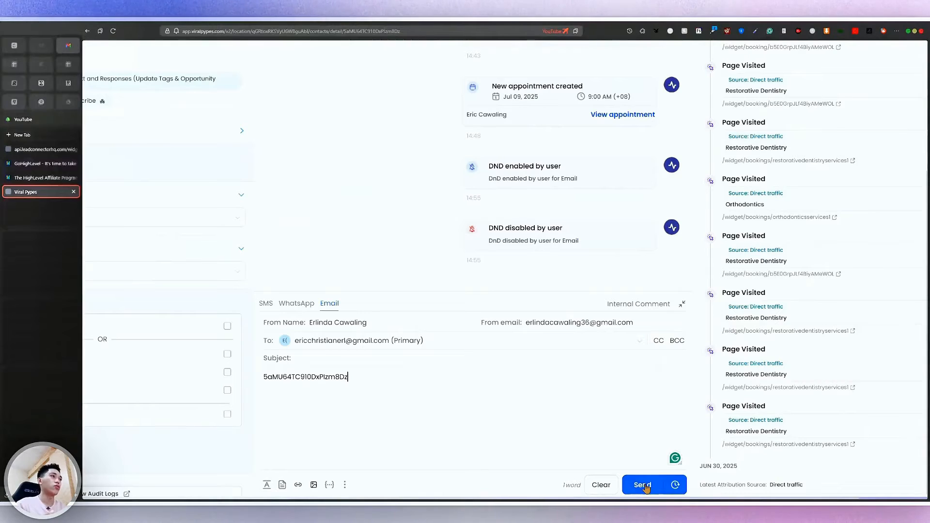
{"action": "scroll", "coordinate": [646, 487], "scroll_direction": "down", "scroll_amount": 2}
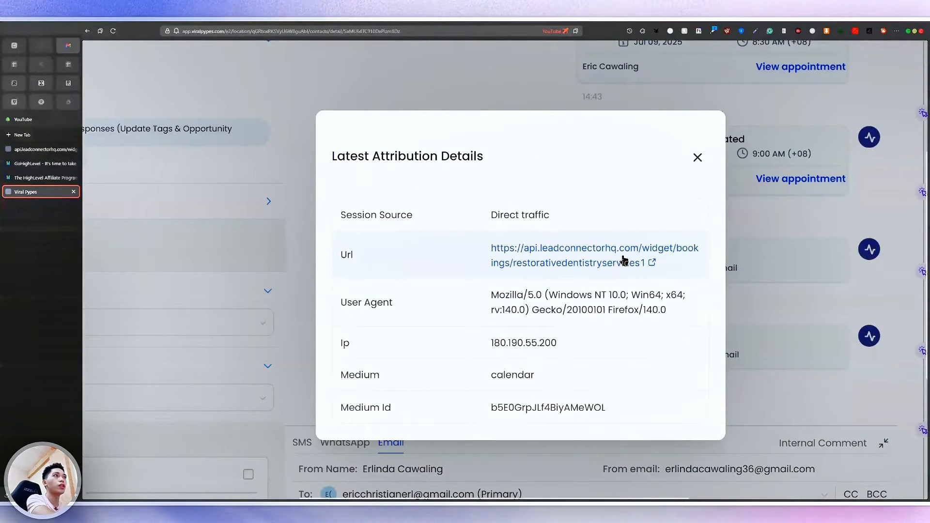
Highlight the Direct traffic source, user agent string and contact IP address in the attribution details
{"action": "scroll", "coordinate": [638, 306], "scroll_direction": "down", "scroll_amount": 1}
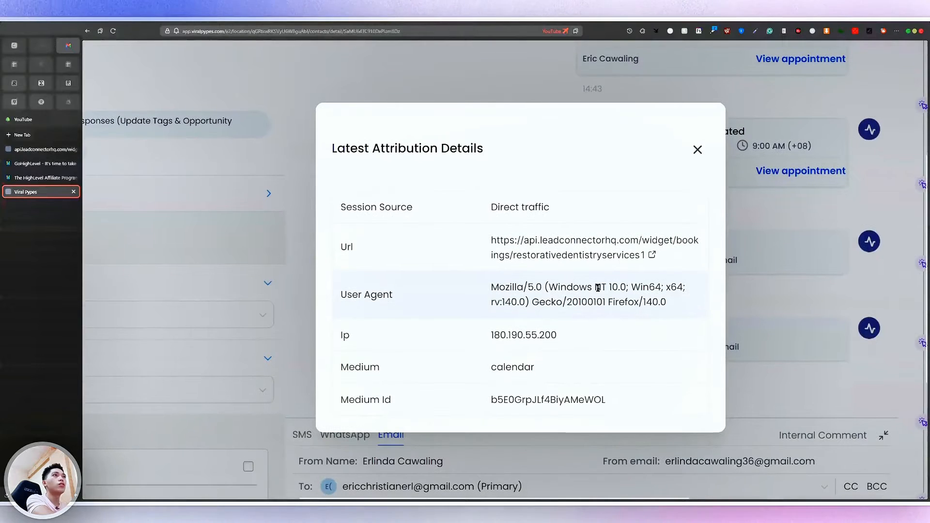
{"action": "left_click_drag", "start_coordinate": [556, 213], "coordinate": [481, 220]}
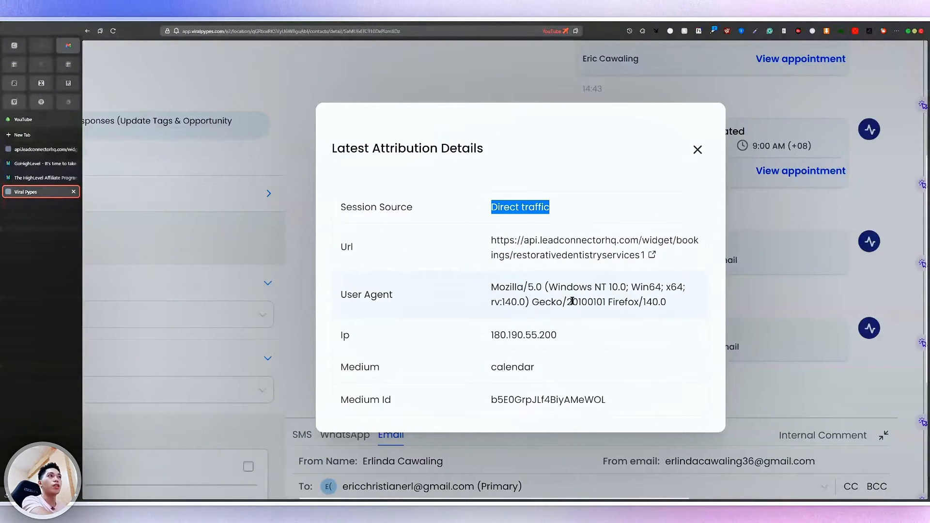
{"action": "left_click_drag", "start_coordinate": [493, 286], "coordinate": [595, 289]}
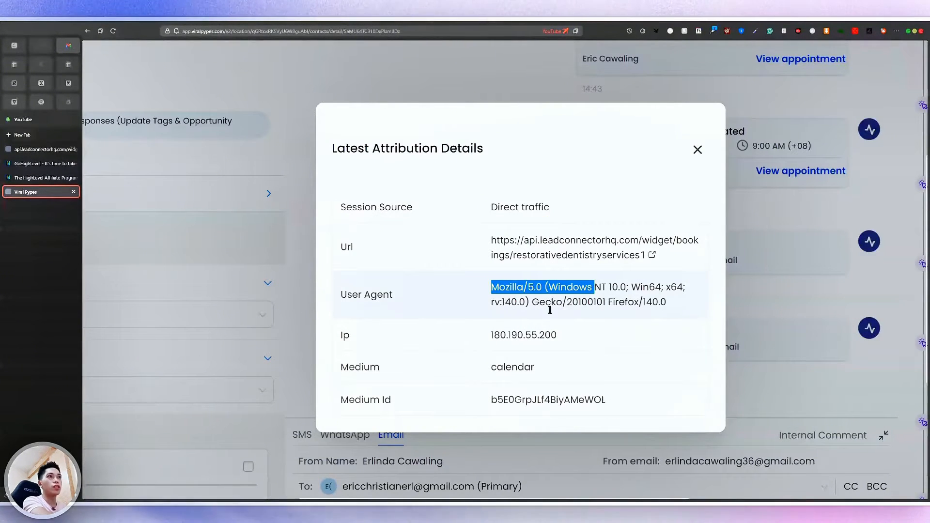
{"action": "left_click_drag", "start_coordinate": [492, 335], "coordinate": [603, 324]}
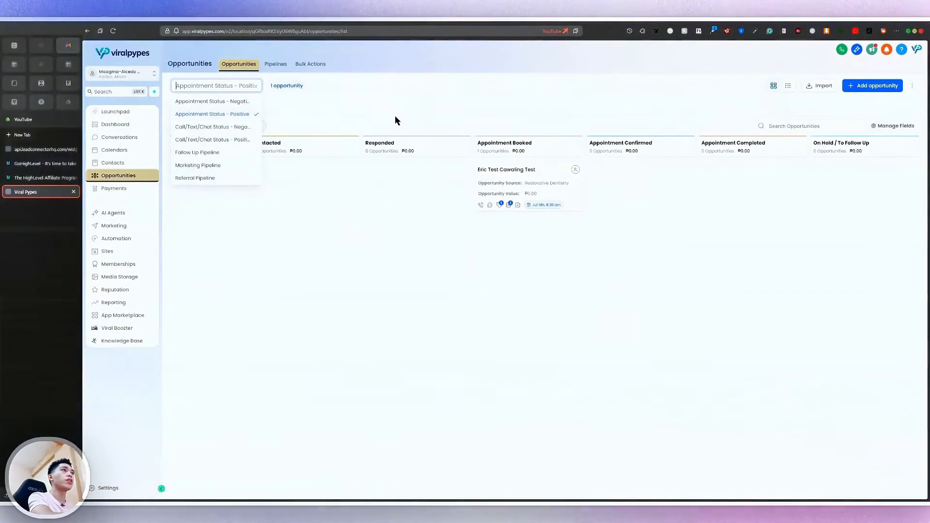
{"action": "left_click", "coordinate": [394, 115]}
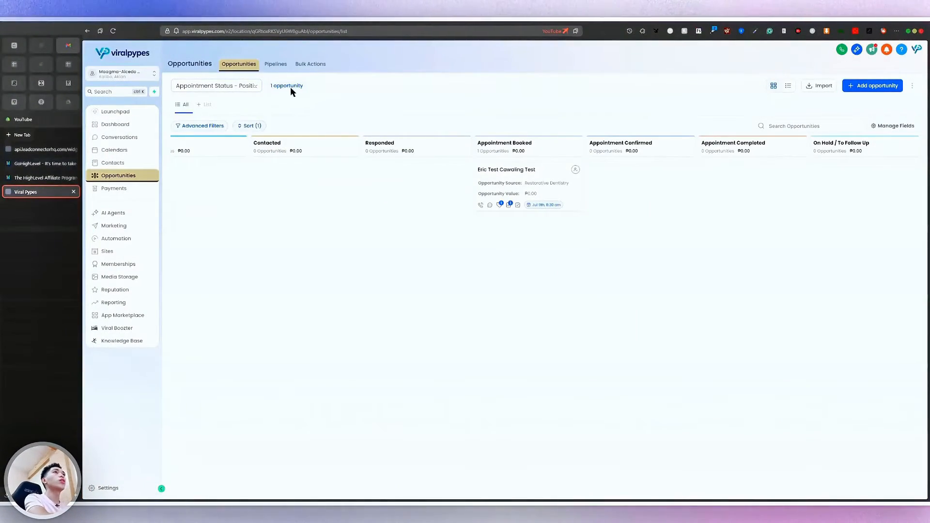
{"action": "left_click", "coordinate": [217, 86]}
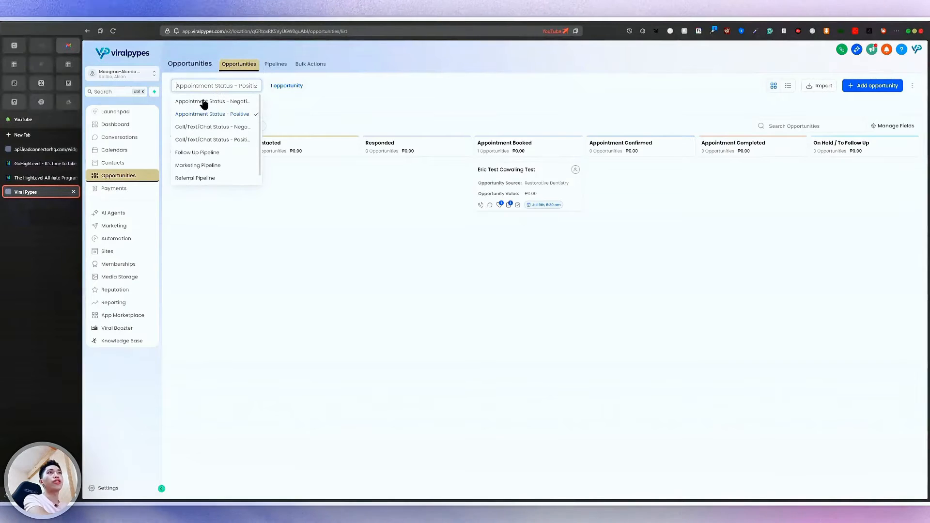
{"action": "left_click", "coordinate": [563, 272]}
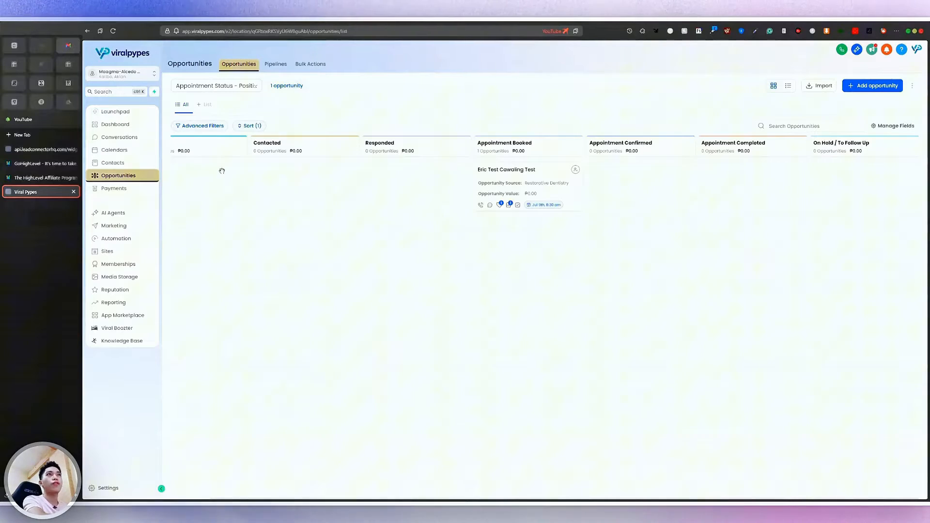
{"action": "scroll", "coordinate": [513, 230], "scroll_direction": "left", "scroll_amount": 2}
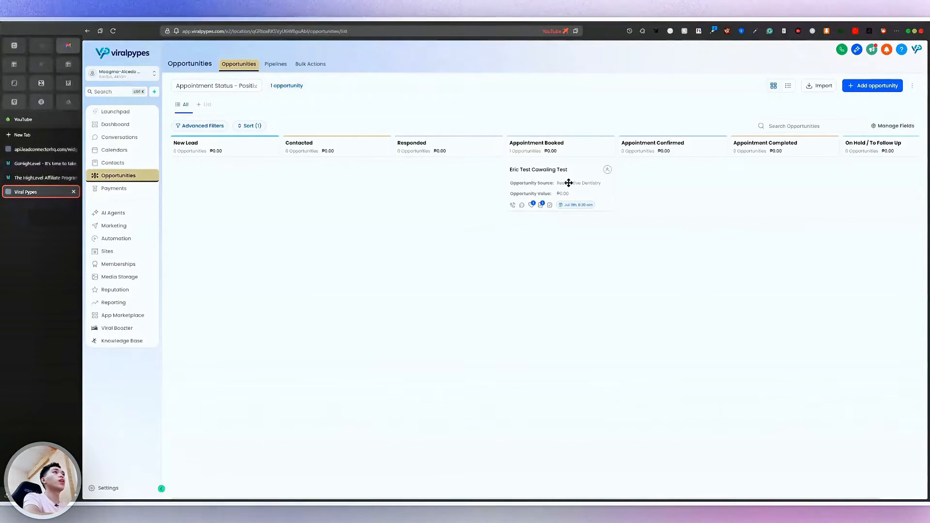
Drag the test contact's opportunity card from Appointment Booked into Appointment Completed
{"action": "scroll", "coordinate": [568, 183], "scroll_direction": "up", "scroll_amount": 5}
{"action": "scroll", "coordinate": [578, 199], "scroll_direction": "up", "scroll_amount": 3}
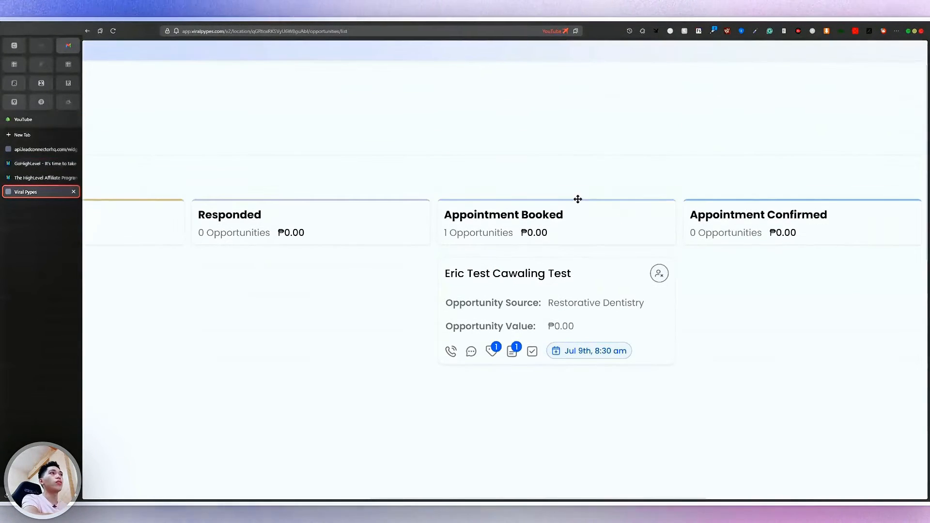
{"action": "scroll", "coordinate": [568, 326], "scroll_direction": "down", "scroll_amount": 5}
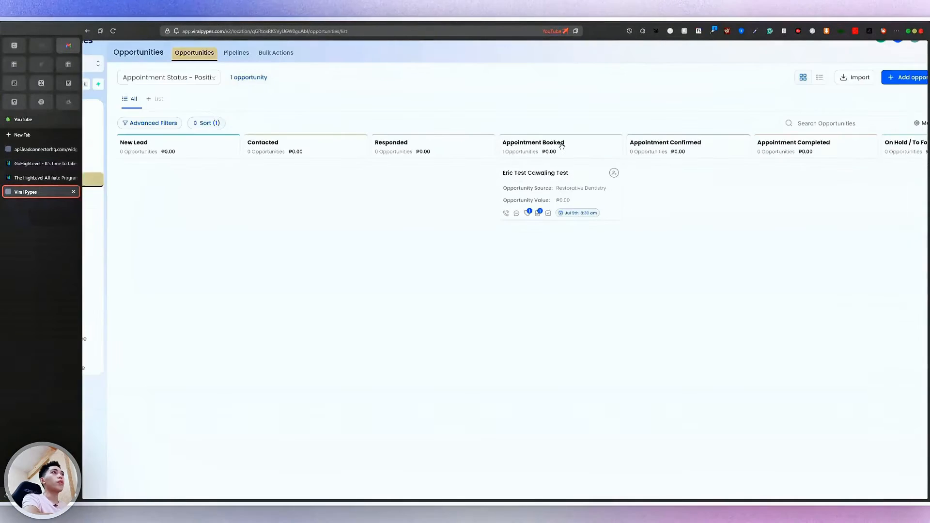
{"action": "scroll", "coordinate": [562, 146], "scroll_direction": "up", "scroll_amount": 4}
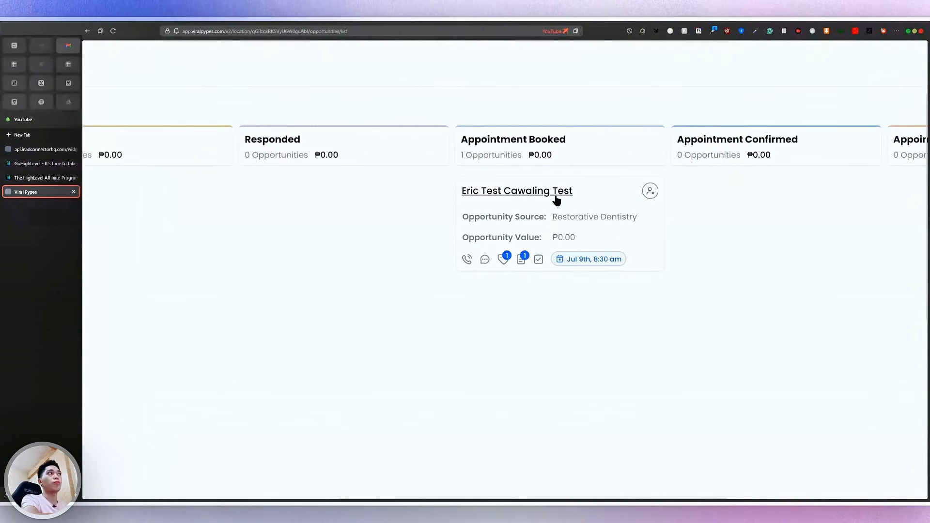
{"action": "scroll", "coordinate": [557, 201], "scroll_direction": "right", "scroll_amount": 3}
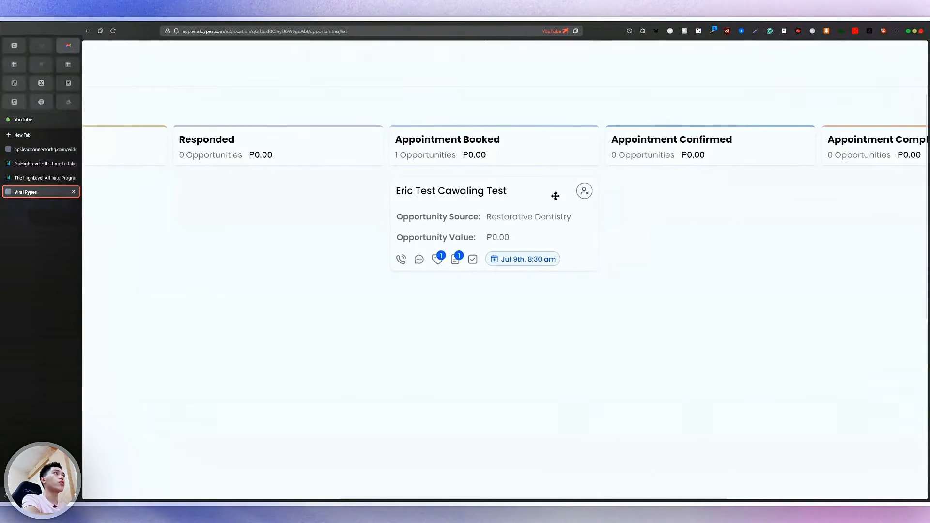
{"action": "left_click_drag", "start_coordinate": [476, 203], "coordinate": [841, 208]}
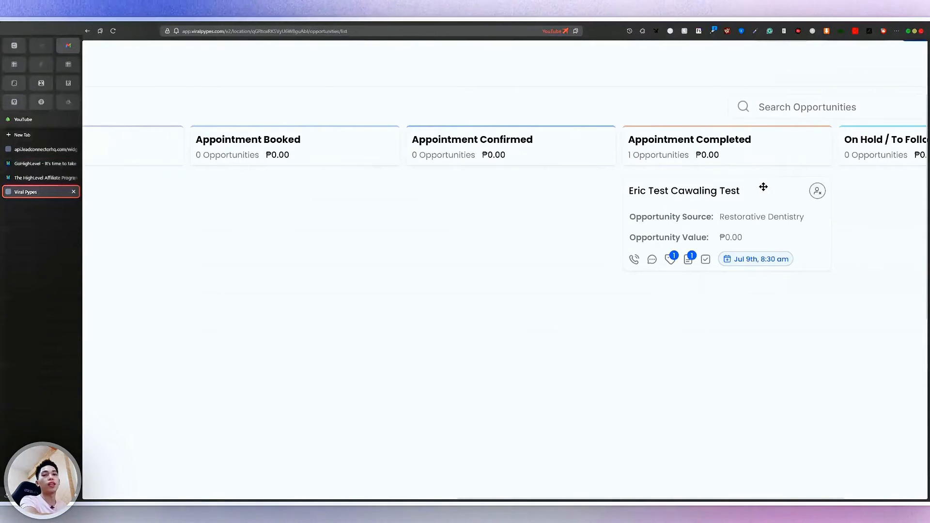
{"action": "left_click_drag", "start_coordinate": [762, 188], "coordinate": [351, 202]}
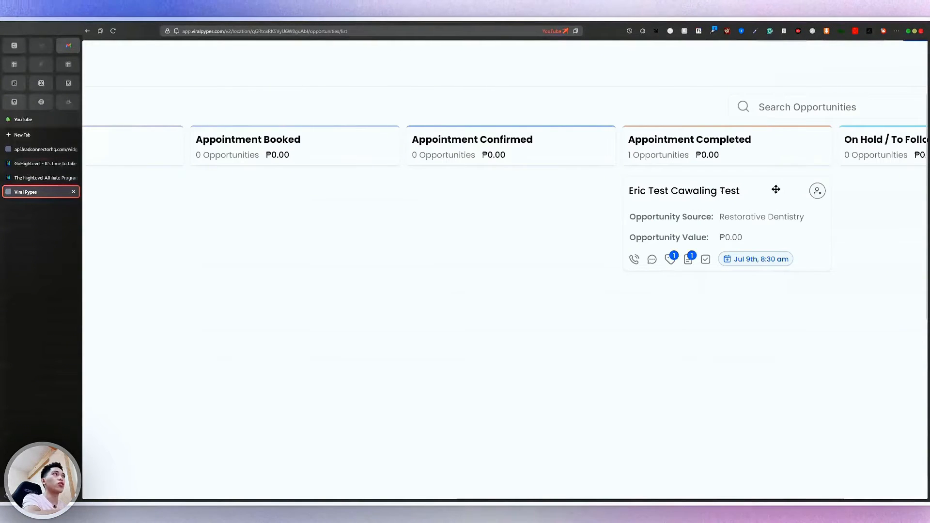
{"action": "left_click_drag", "start_coordinate": [778, 189], "coordinate": [346, 200]}
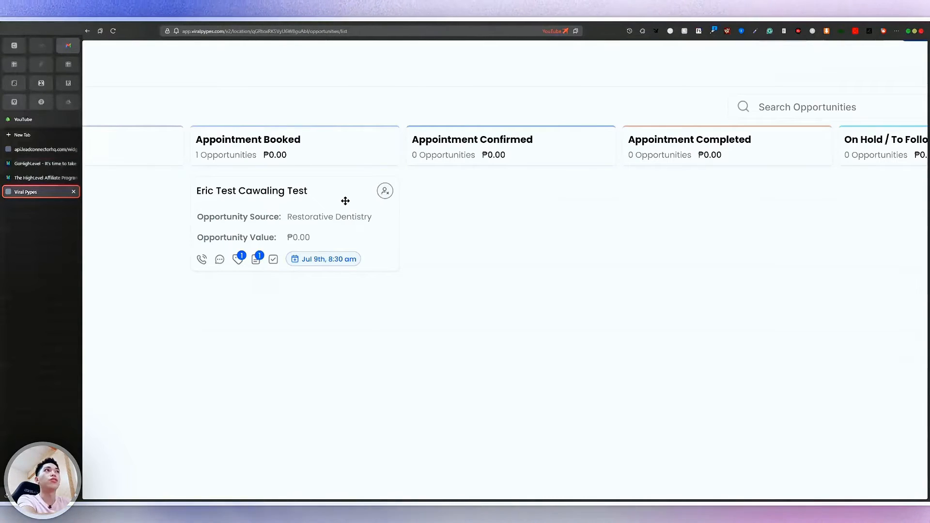
{"action": "left_click_drag", "start_coordinate": [345, 201], "coordinate": [772, 200]}
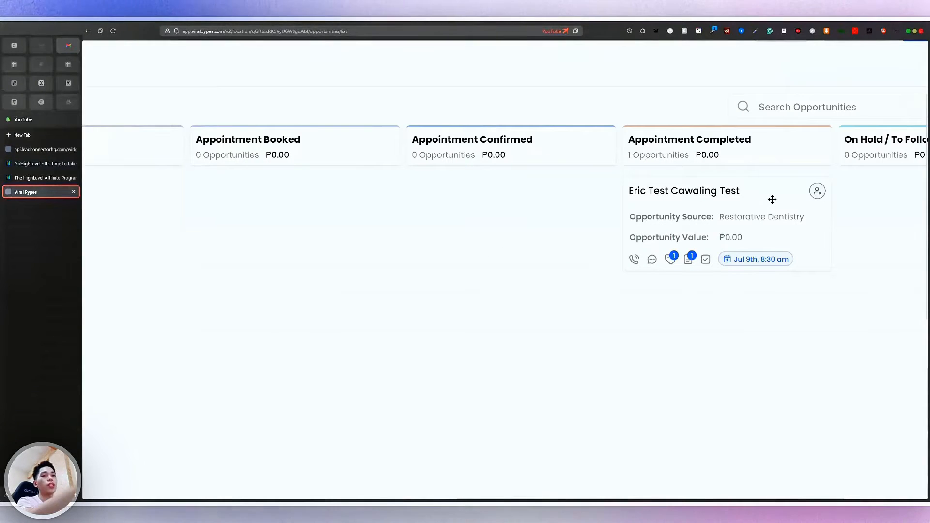
Reset the browser zoom with Ctrl+0 to view the whole board
{"action": "key", "text": "ctrl+0"}
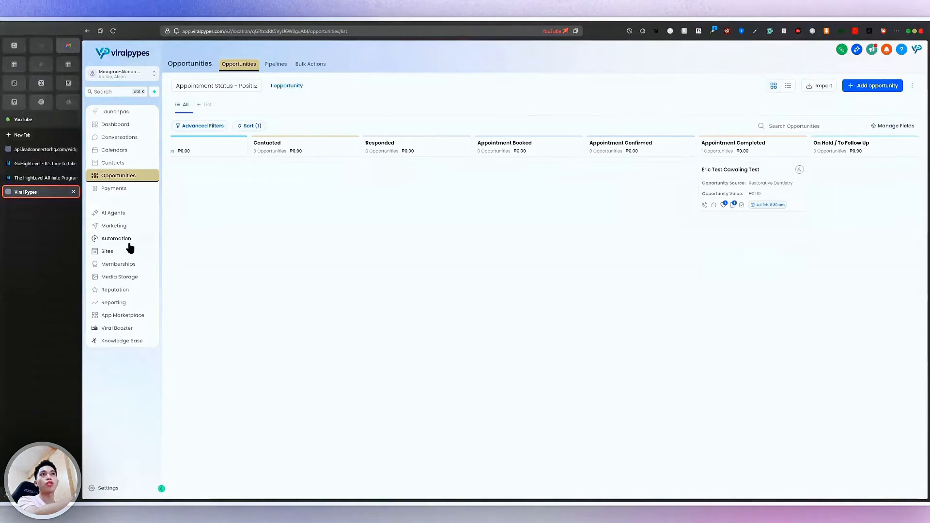
{"action": "scroll", "coordinate": [130, 247], "scroll_direction": "up", "scroll_amount": 2}
{"action": "scroll", "coordinate": [130, 247], "scroll_direction": "down", "scroll_amount": 2}
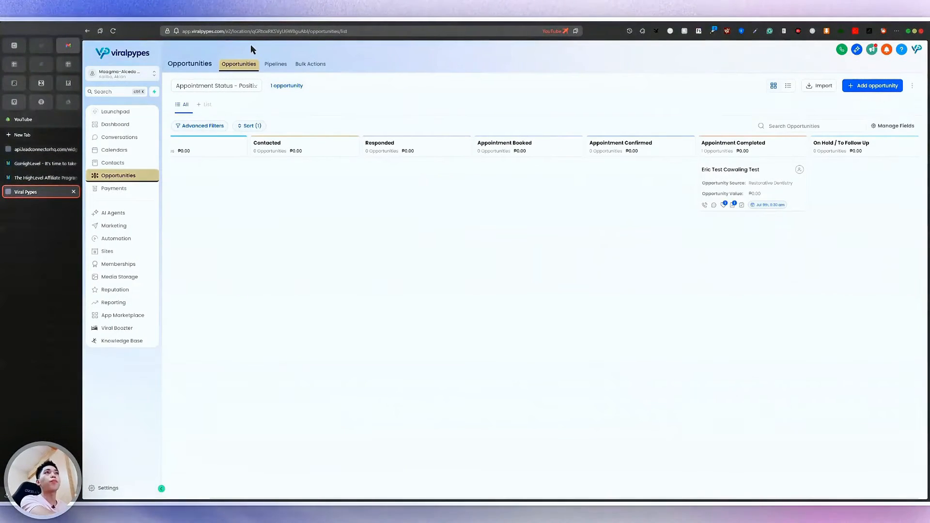
On the Pipelines page, start a new pipeline named 'Follow Up Pipeline'
{"action": "left_click", "coordinate": [280, 67]}
{"action": "scroll", "coordinate": [893, 95], "scroll_direction": "up", "scroll_amount": 5}
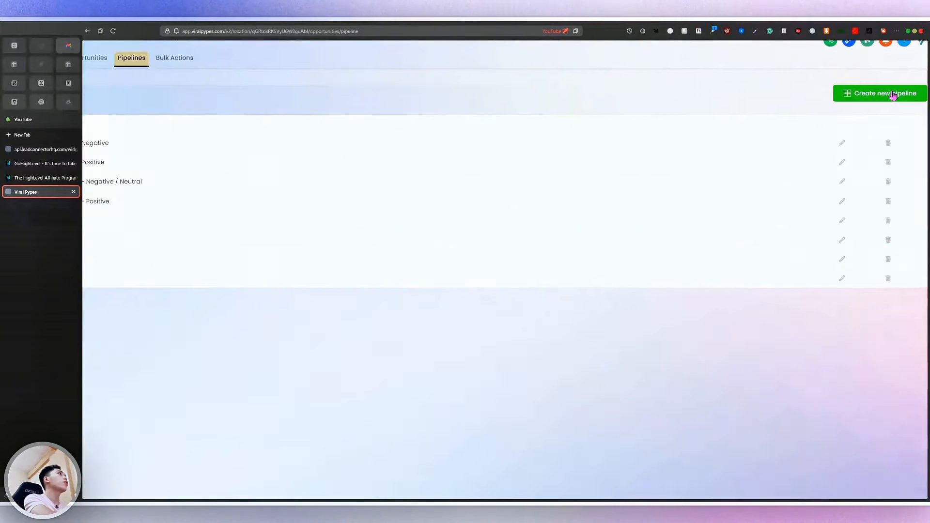
{"action": "left_click", "coordinate": [857, 93]}
{"action": "scroll", "coordinate": [824, 93], "scroll_direction": "down", "scroll_amount": 5}
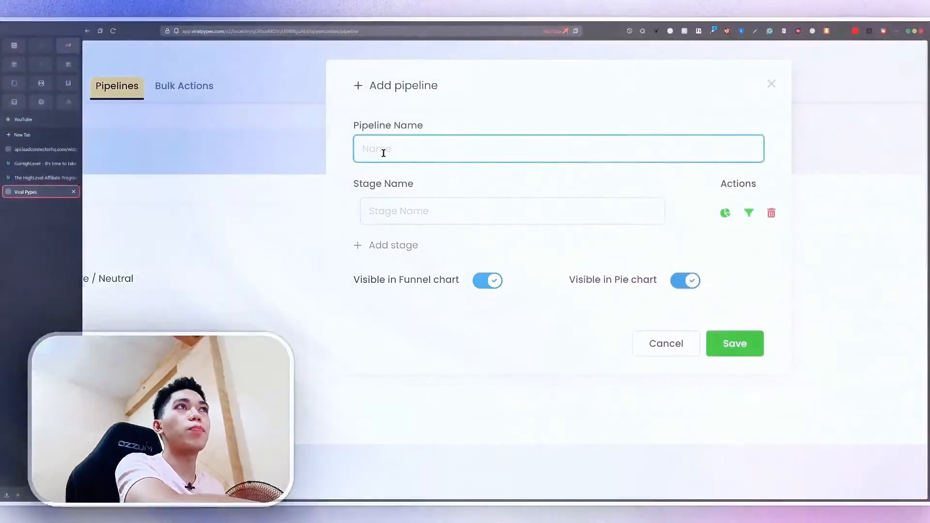
{"action": "scroll", "coordinate": [384, 153], "scroll_direction": "left", "scroll_amount": 4}
{"action": "scroll", "coordinate": [383, 153], "scroll_direction": "right", "scroll_amount": 1}
{"action": "scroll", "coordinate": [384, 153], "scroll_direction": "left", "scroll_amount": 2}
{"action": "scroll", "coordinate": [383, 153], "scroll_direction": "right", "scroll_amount": 1}
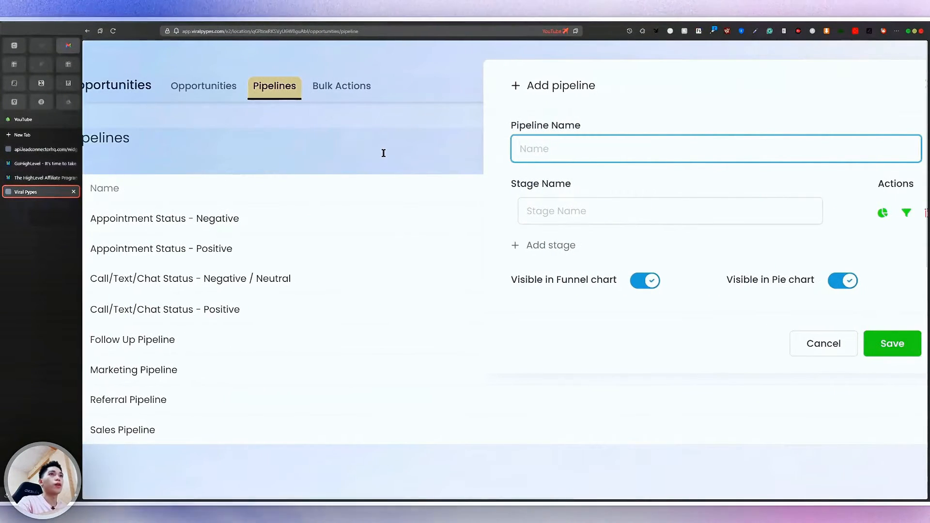
{"action": "type", "text": "Follow Up Pipeline"}
{"action": "left_click", "coordinate": [605, 206]}
Close the Add pipeline form and zoom out to see all eight pipelines
{"action": "key", "text": "ctrl+minus"}
{"action": "key", "text": "ctrl+minus"}
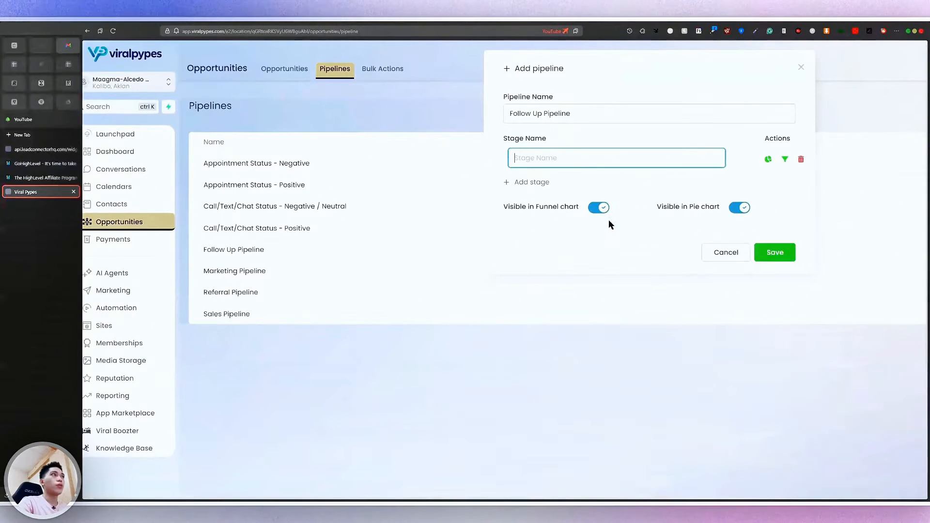
{"action": "left_click", "coordinate": [726, 253]}
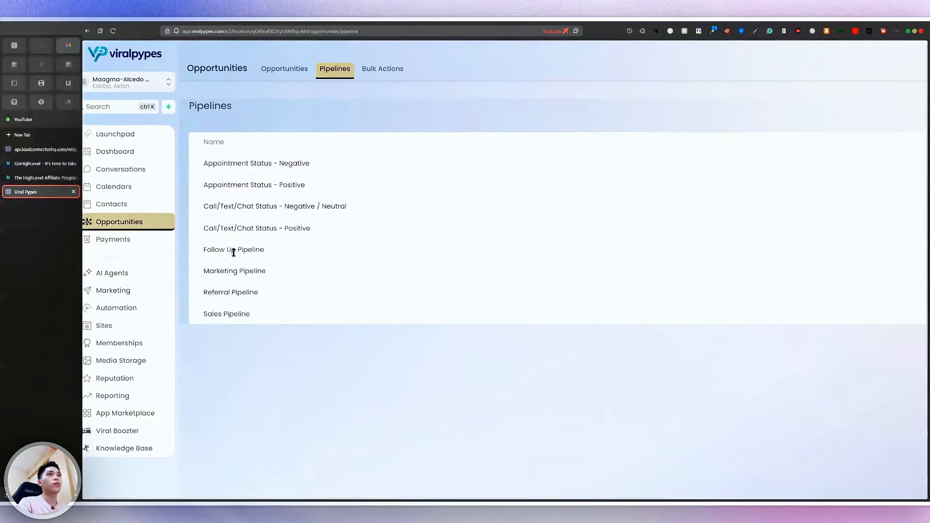
{"action": "key", "text": "ctrl+plus"}
{"action": "key", "text": "ctrl+minus"}
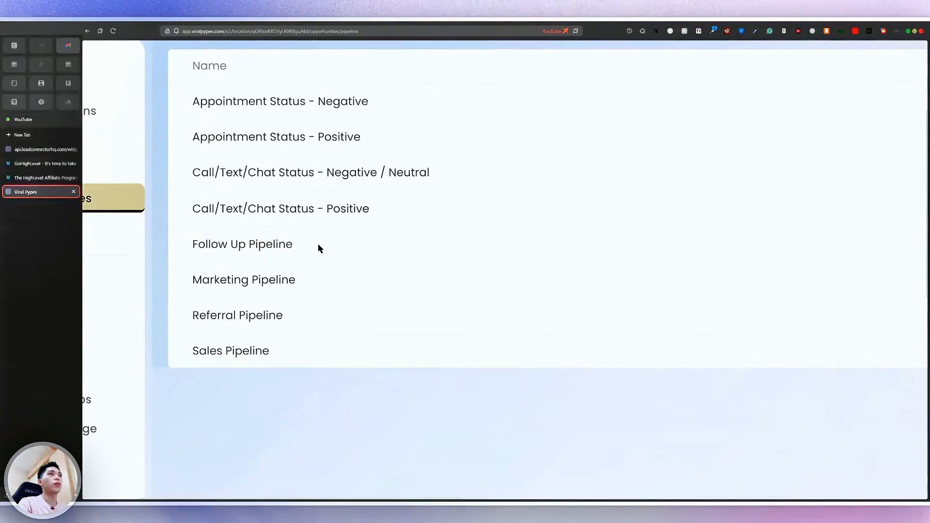
{"action": "key", "text": "ctrl+minus"}
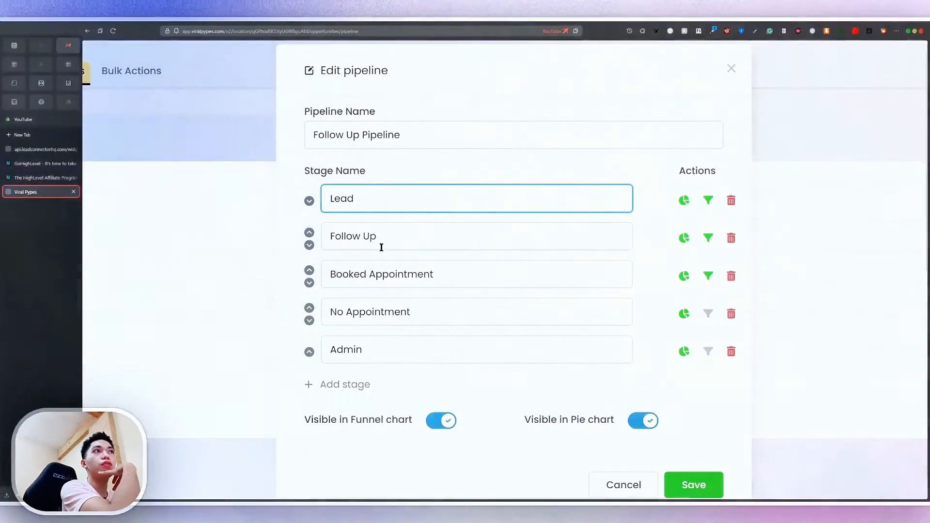
{"action": "left_click", "coordinate": [393, 234]}
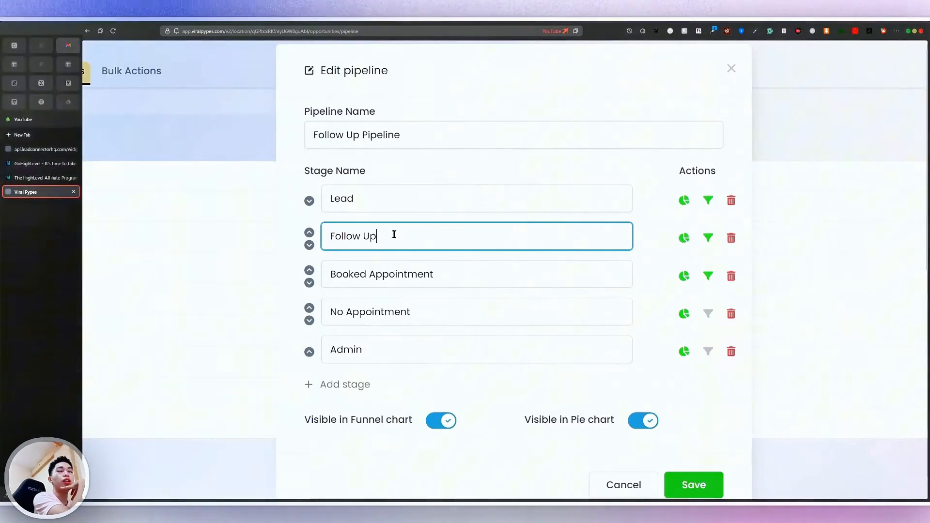
{"action": "left_click", "coordinate": [446, 279]}
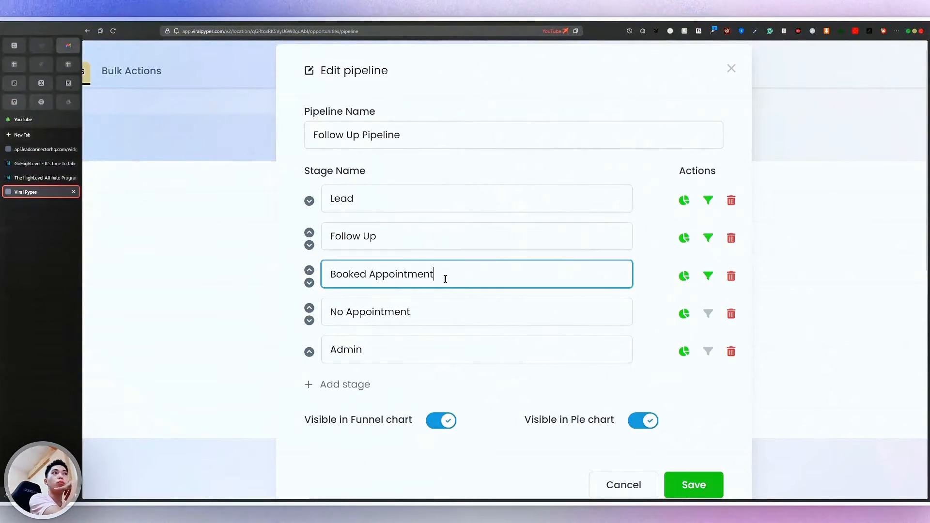
{"action": "left_click", "coordinate": [424, 317]}
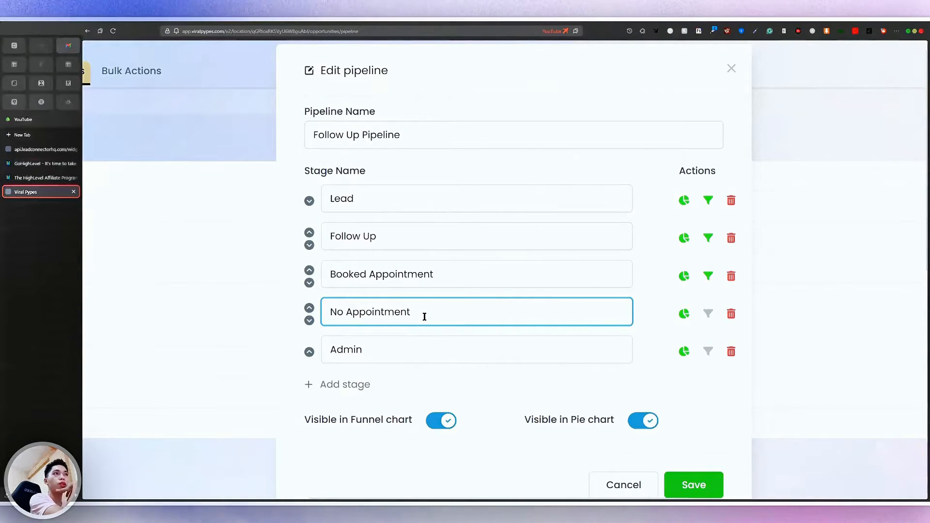
{"action": "left_click", "coordinate": [407, 342]}
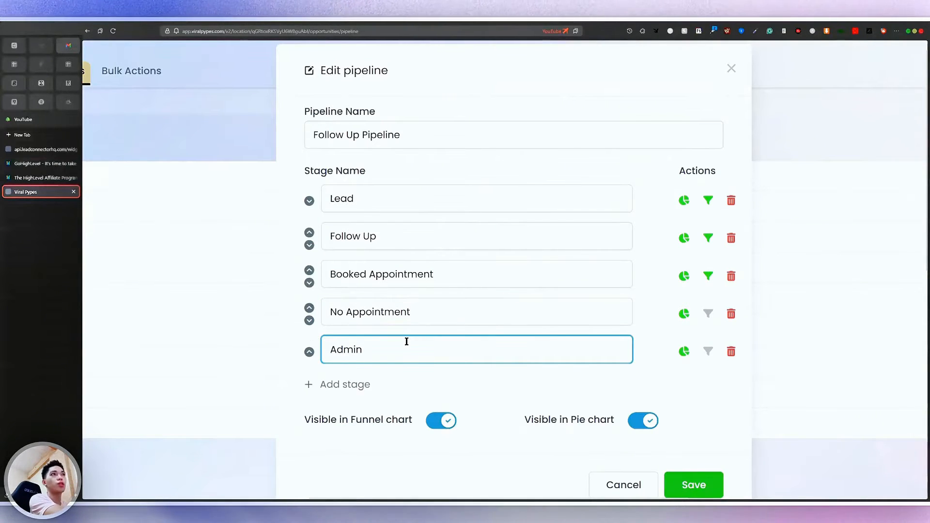
{"action": "scroll", "coordinate": [592, 373], "scroll_direction": "down", "scroll_amount": 1}
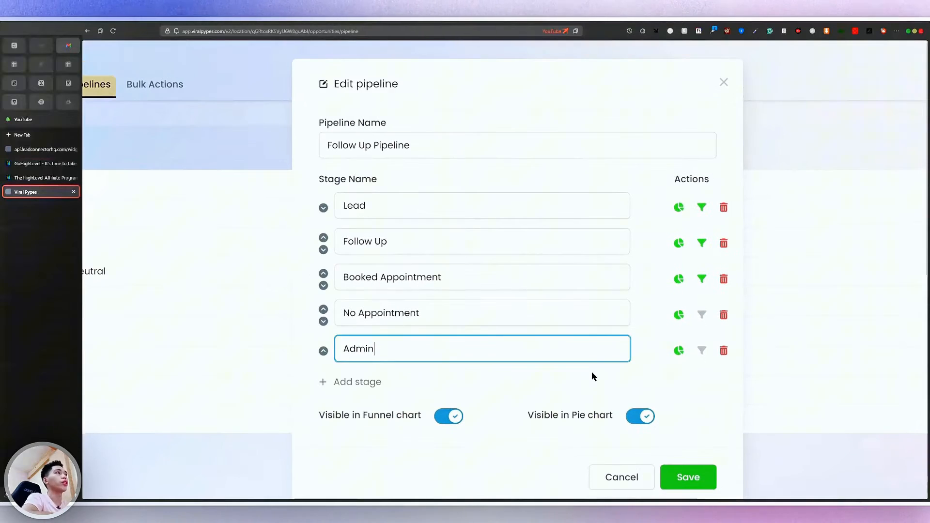
{"action": "scroll", "coordinate": [591, 371], "scroll_direction": "down", "scroll_amount": 3}
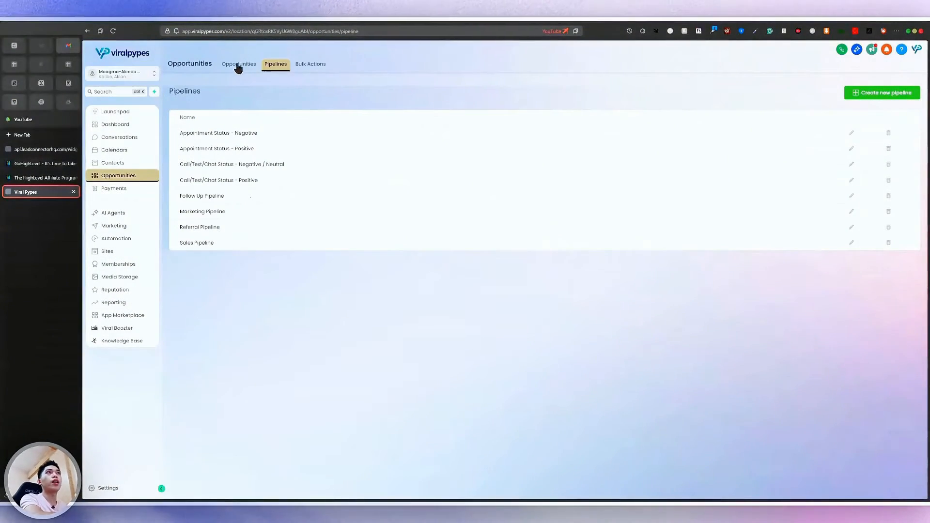
On the Opportunities board, switch the pipeline selector to Follow Up Pipeline
{"action": "left_click", "coordinate": [238, 64]}
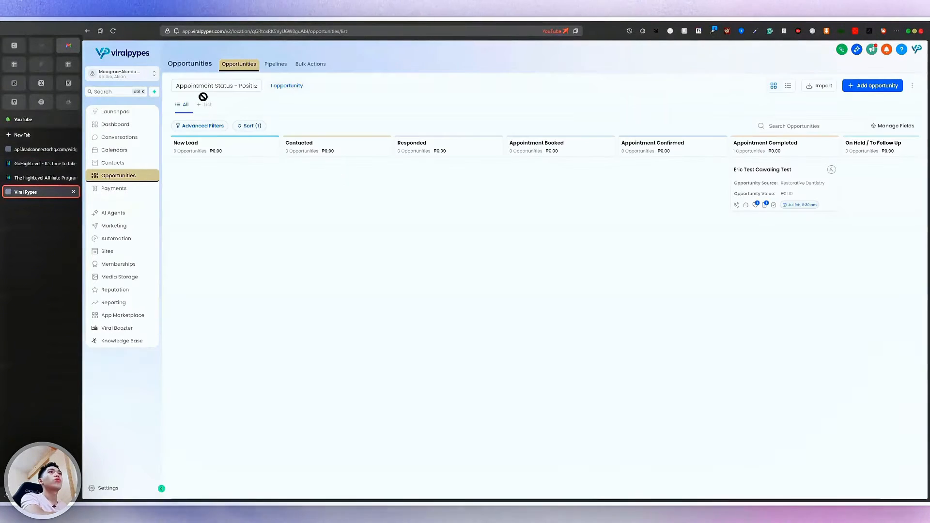
{"action": "left_click", "coordinate": [223, 90]}
{"action": "scroll", "coordinate": [227, 139], "scroll_direction": "up", "scroll_amount": 3}
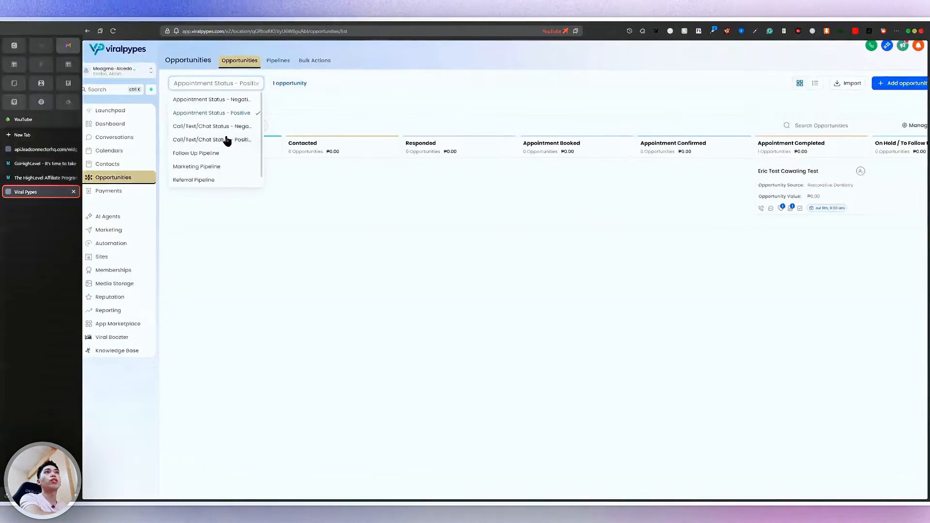
{"action": "scroll", "coordinate": [214, 180], "scroll_direction": "up", "scroll_amount": 1}
{"action": "scroll", "coordinate": [214, 194], "scroll_direction": "down", "scroll_amount": 2}
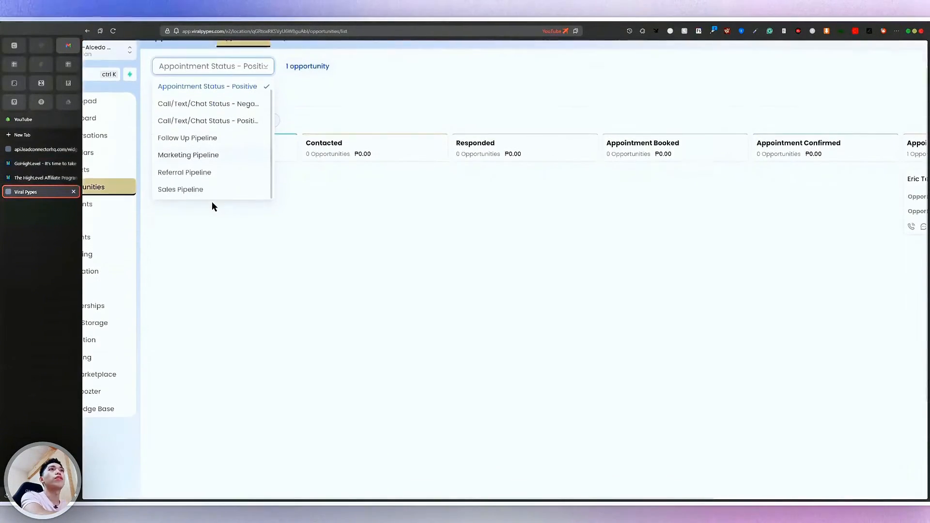
{"action": "left_click", "coordinate": [203, 136]}
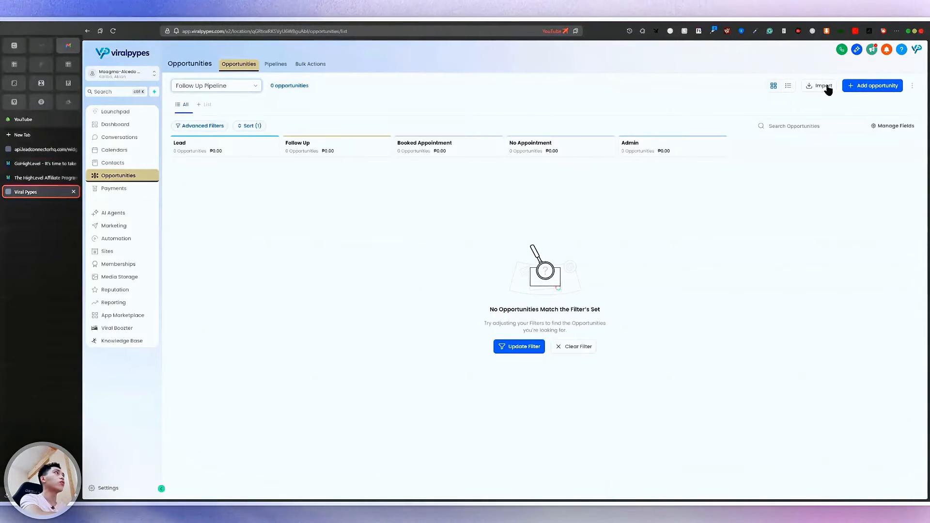
Start a new opportunity and select the example contact
{"action": "left_click", "coordinate": [888, 86]}
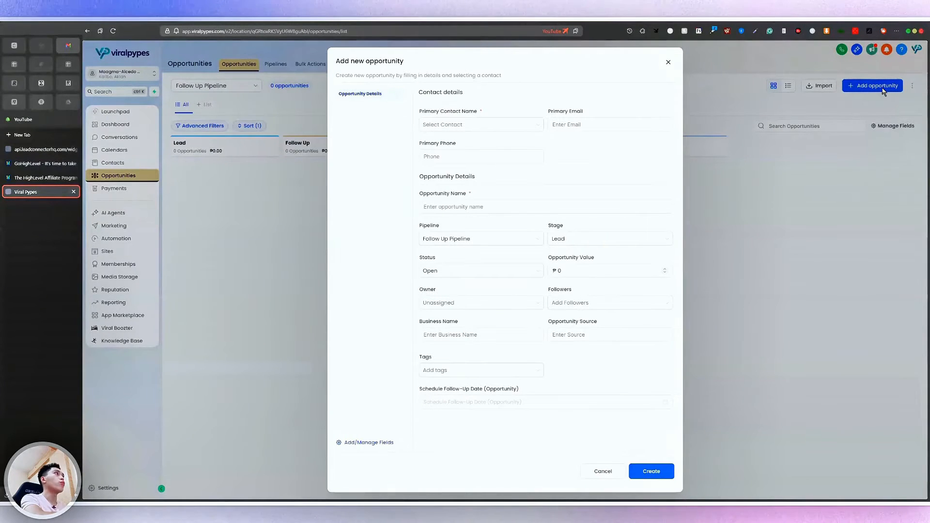
{"action": "left_click", "coordinate": [469, 125]}
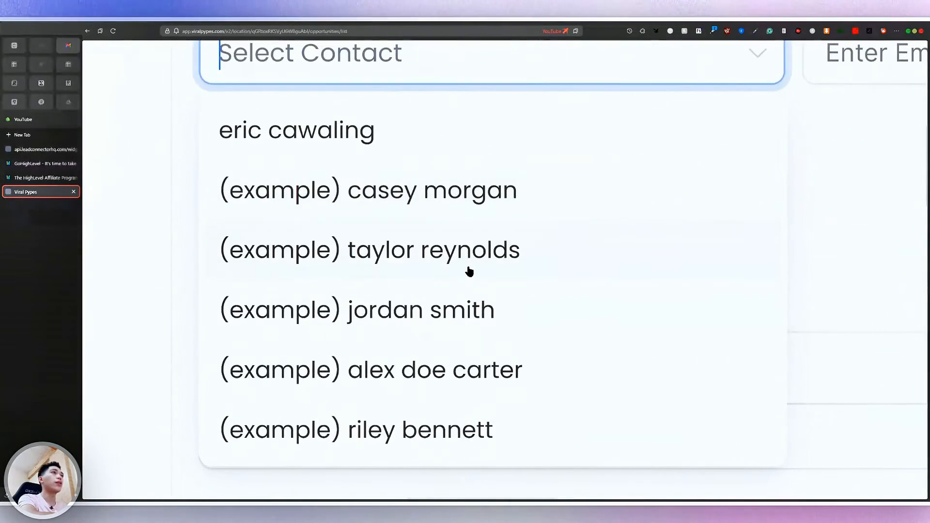
{"action": "left_click", "coordinate": [476, 255]}
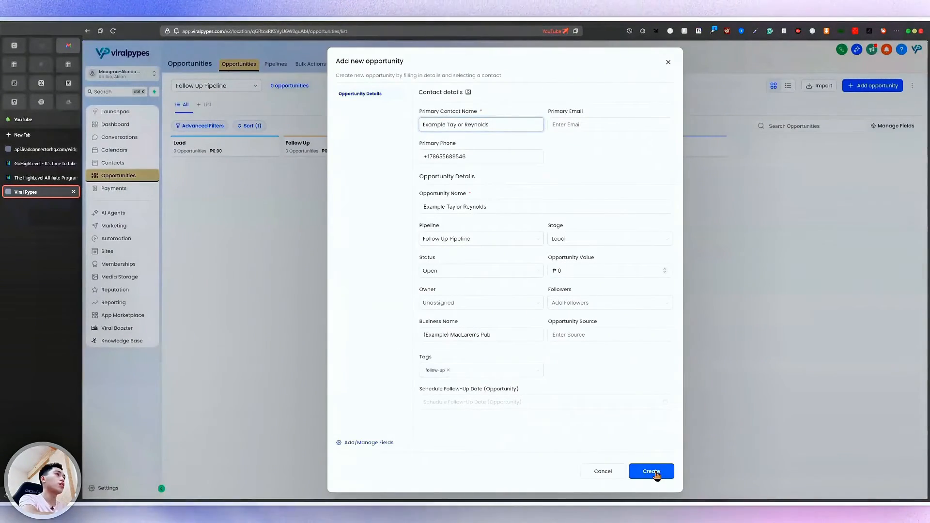
Replace the invalid digits of the primary phone number and create the opportunity
{"action": "left_click", "coordinate": [657, 473]}
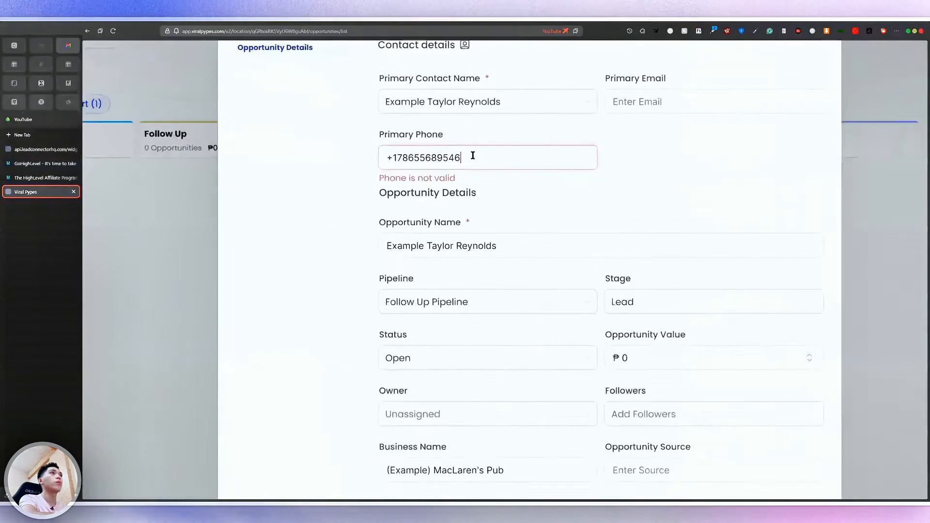
{"action": "key", "text": "BackSpace"}
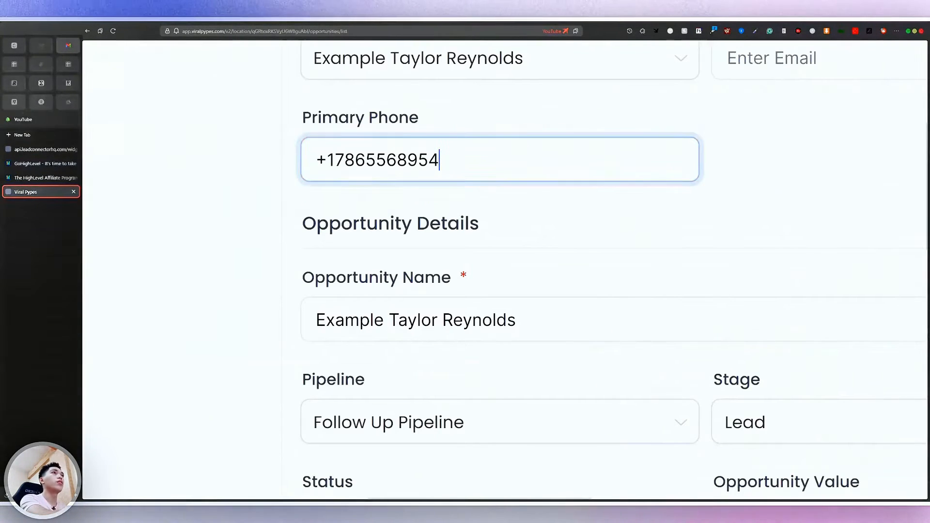
{"action": "key", "text": "BackSpace"}
{"action": "key", "text": "BackSpace"}
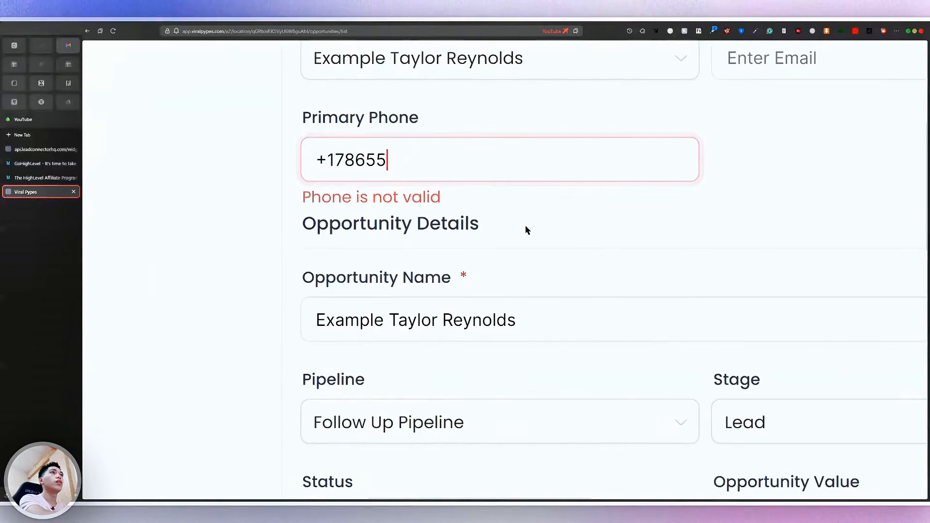
{"action": "double_click", "coordinate": [338, 159]}
{"action": "key", "text": "BackSpace"}
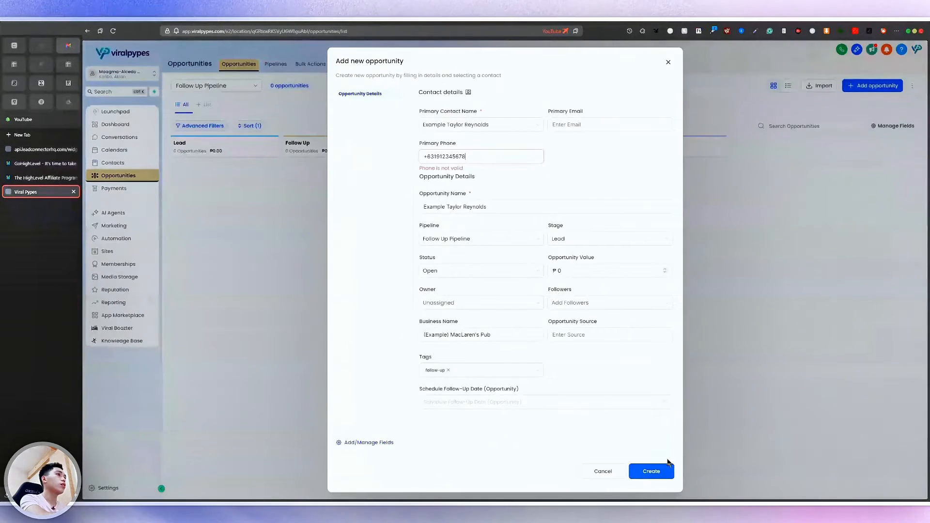
{"action": "left_click", "coordinate": [668, 472]}
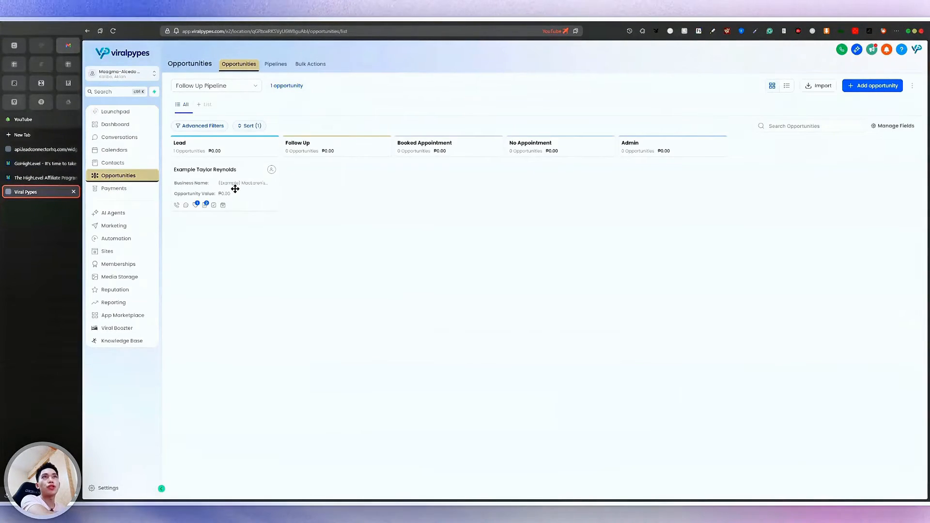
Drop the example contact's ₱0.00 opportunity card into the Booked Appointment column
{"action": "left_click_drag", "start_coordinate": [240, 188], "coordinate": [341, 162]}
{"action": "left_click_drag", "start_coordinate": [272, 174], "coordinate": [469, 183]}
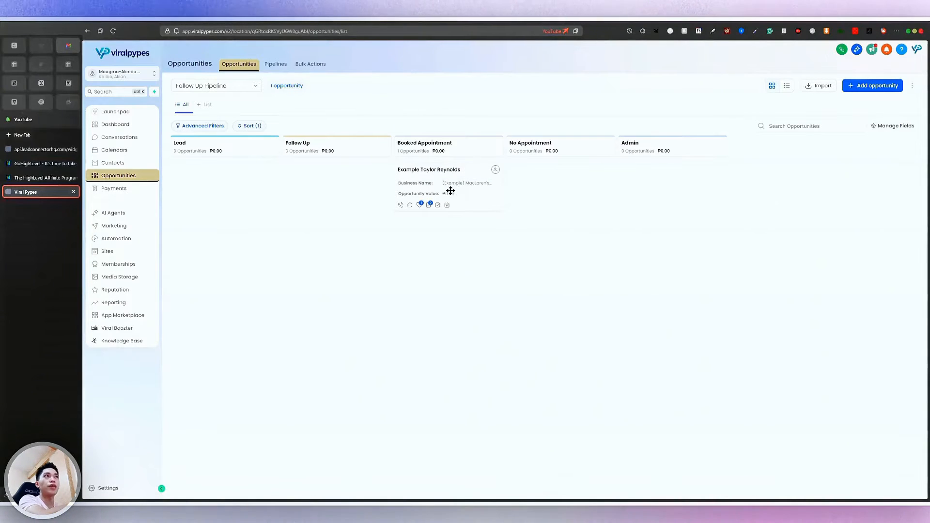
{"action": "scroll", "coordinate": [438, 181], "scroll_direction": "up", "scroll_amount": 5}
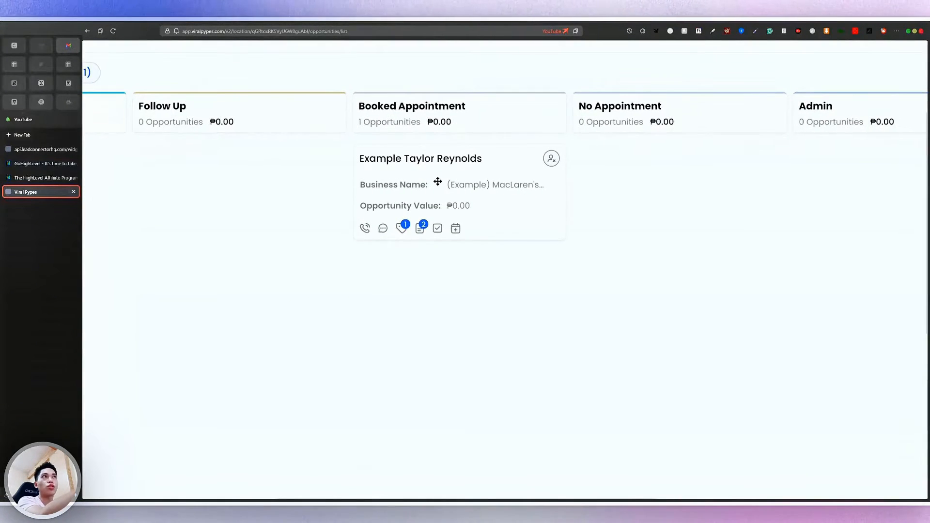
{"action": "scroll", "coordinate": [437, 181], "scroll_direction": "down", "scroll_amount": 5}
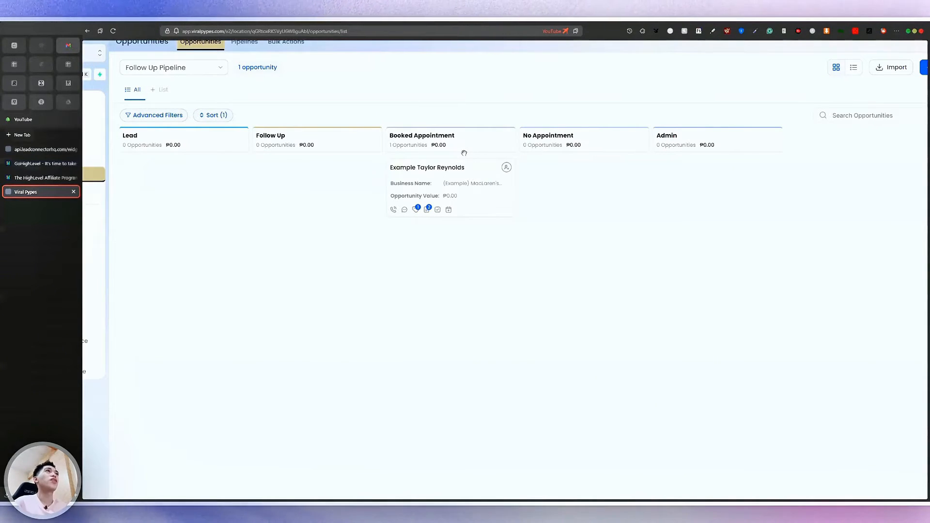
Zoom out and open the pipeline list, with Follow Up Pipeline marked current
{"action": "key", "text": "ctrl+minus"}
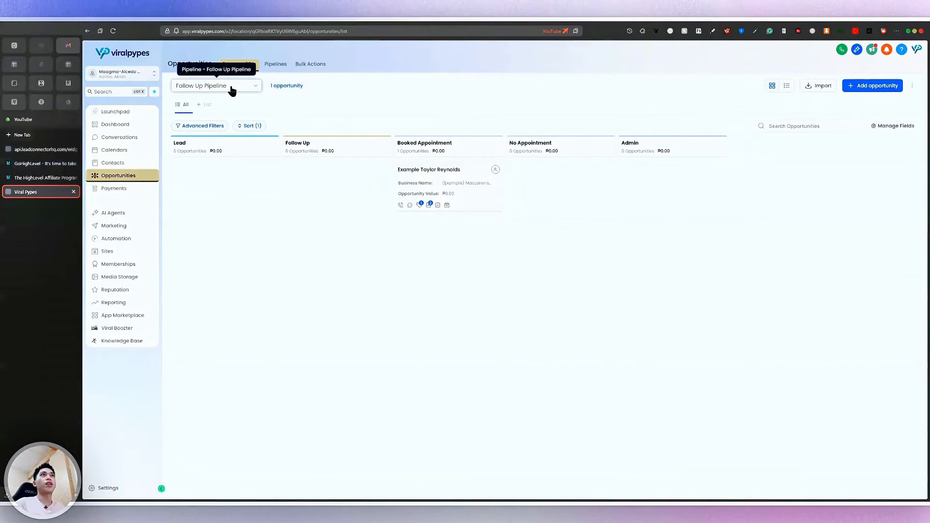
{"action": "left_click", "coordinate": [246, 93]}
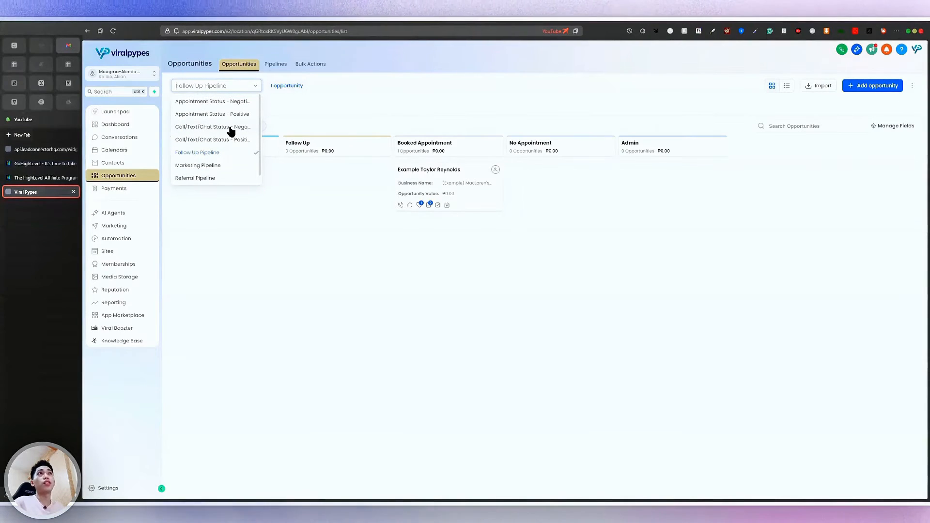
{"action": "key", "text": "ctrl+plus"}
{"action": "key", "text": "ctrl+plus"}
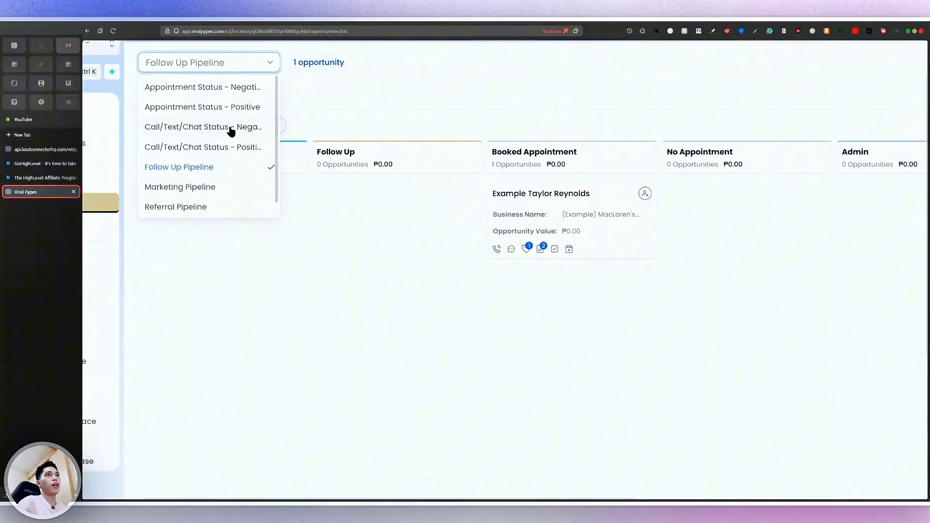
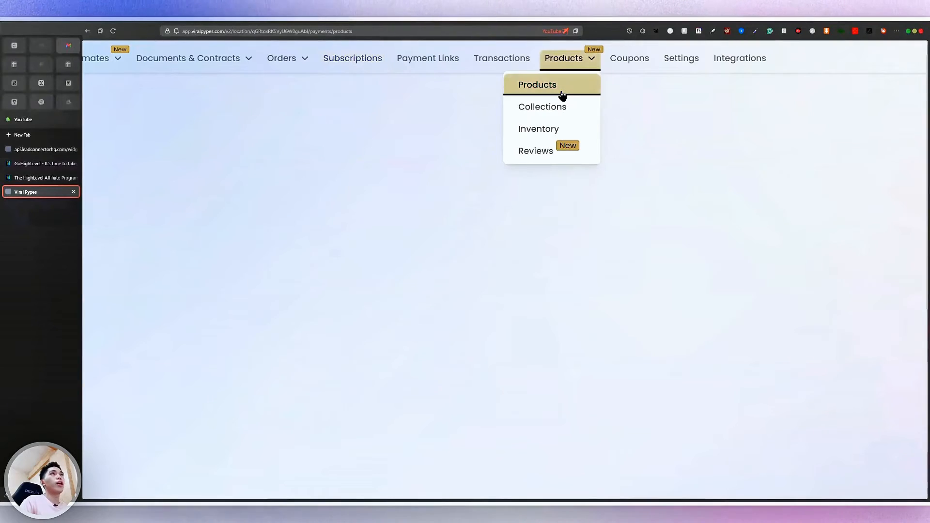
Open the empty Payments product list and start creating a new product
{"action": "left_click", "coordinate": [561, 92]}
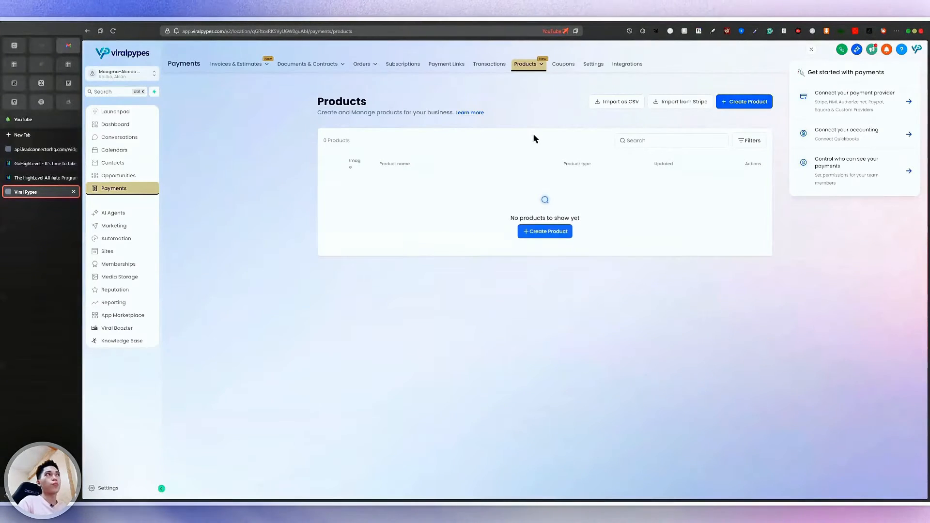
{"action": "left_click", "coordinate": [555, 233]}
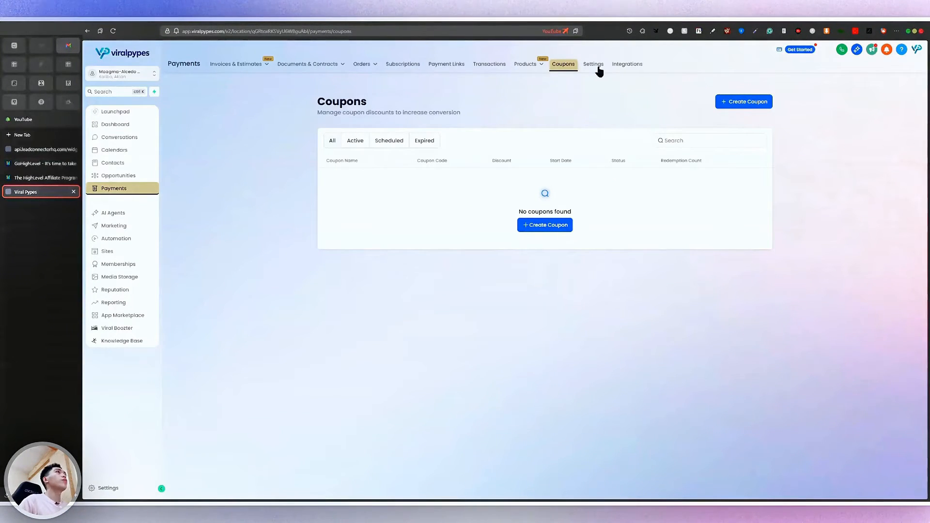
Review the payment provider integrations on the Integrations tab
{"action": "scroll", "coordinate": [599, 71], "scroll_direction": "up", "scroll_amount": 5}
{"action": "left_click", "coordinate": [655, 61]}
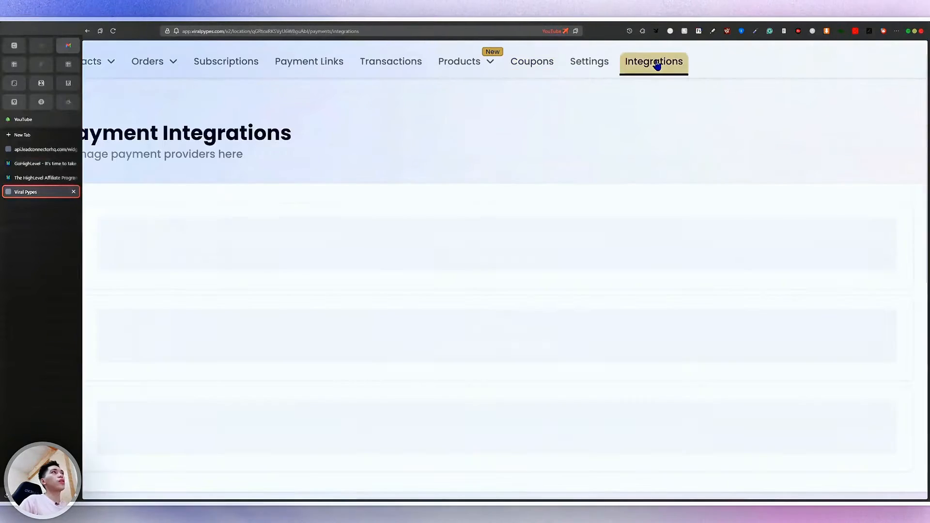
{"action": "scroll", "coordinate": [655, 59], "scroll_direction": "down", "scroll_amount": 5}
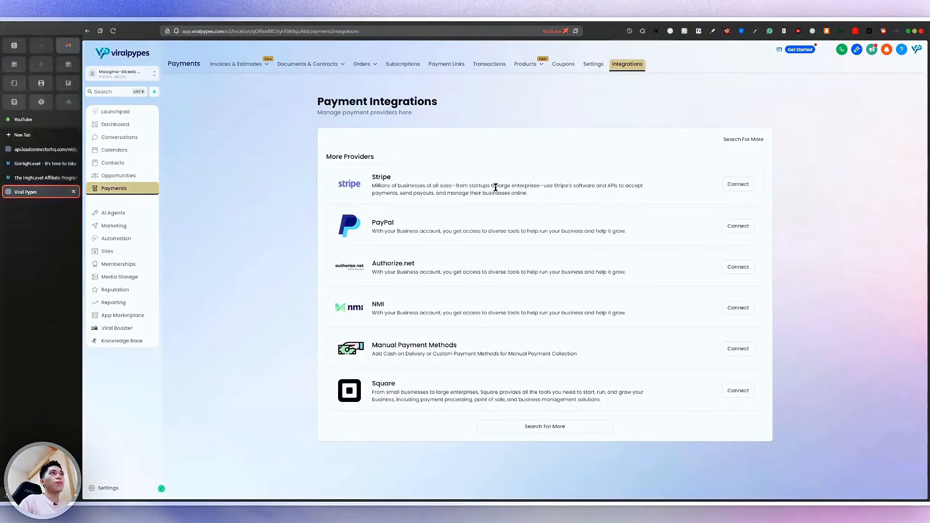
{"action": "scroll", "coordinate": [597, 435], "scroll_direction": "up", "scroll_amount": 5}
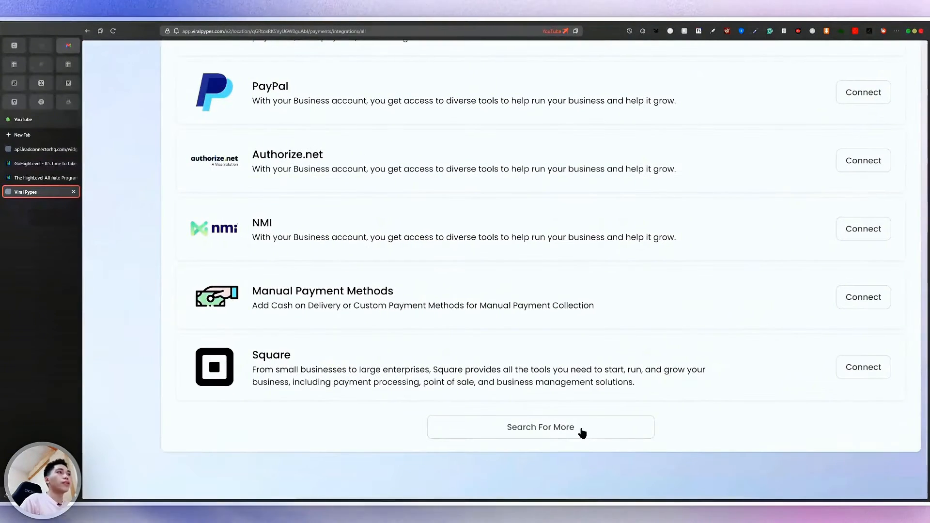
Browse the full list of available integrations, return to the overview, and open Marketing
{"action": "left_click", "coordinate": [583, 431]}
{"action": "scroll", "coordinate": [451, 177], "scroll_direction": "down", "scroll_amount": 8}
{"action": "scroll", "coordinate": [449, 177], "scroll_direction": "up", "scroll_amount": 10}
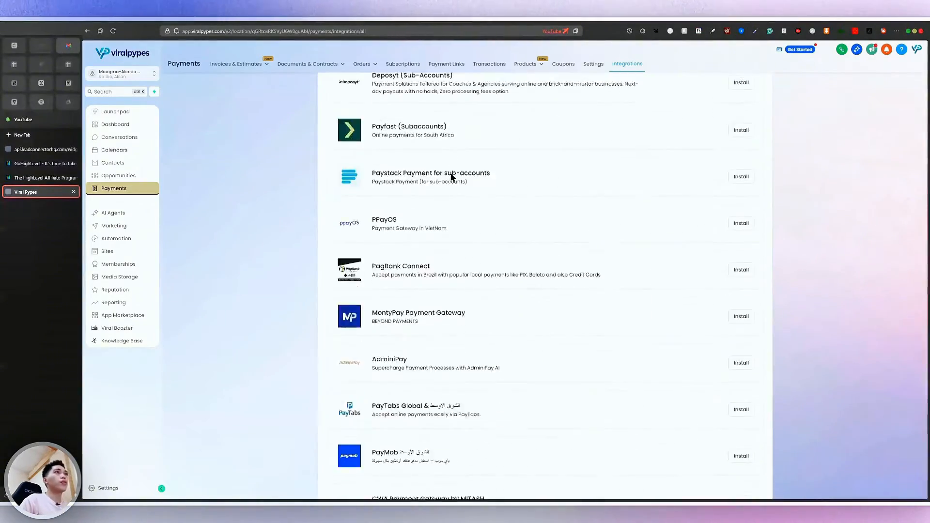
{"action": "left_click", "coordinate": [321, 102]}
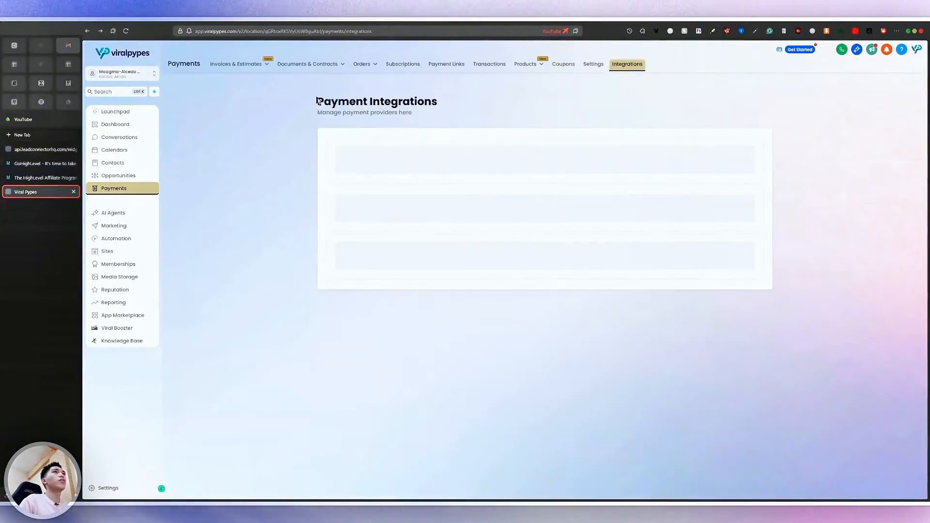
{"action": "left_click", "coordinate": [134, 229]}
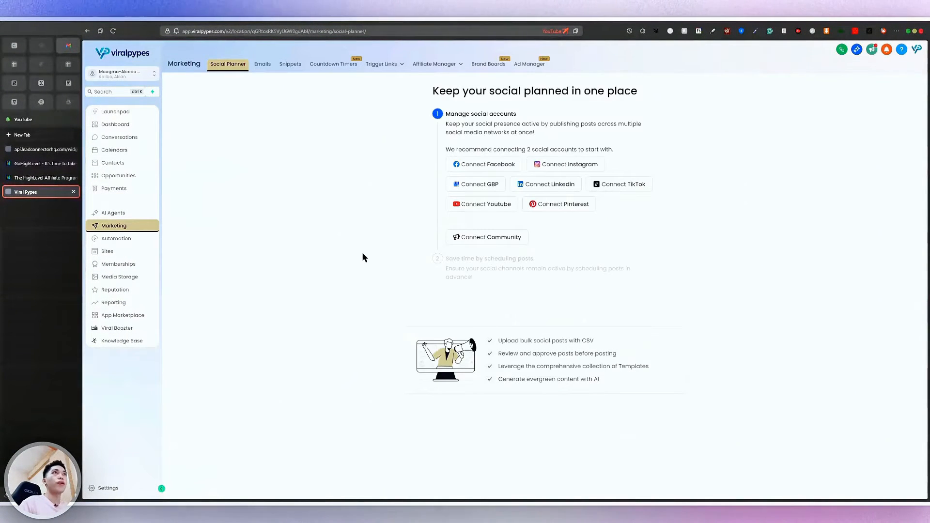
{"action": "scroll", "coordinate": [276, 78], "scroll_direction": "up", "scroll_amount": 5}
{"action": "scroll", "coordinate": [380, 162], "scroll_direction": "down", "scroll_amount": 5}
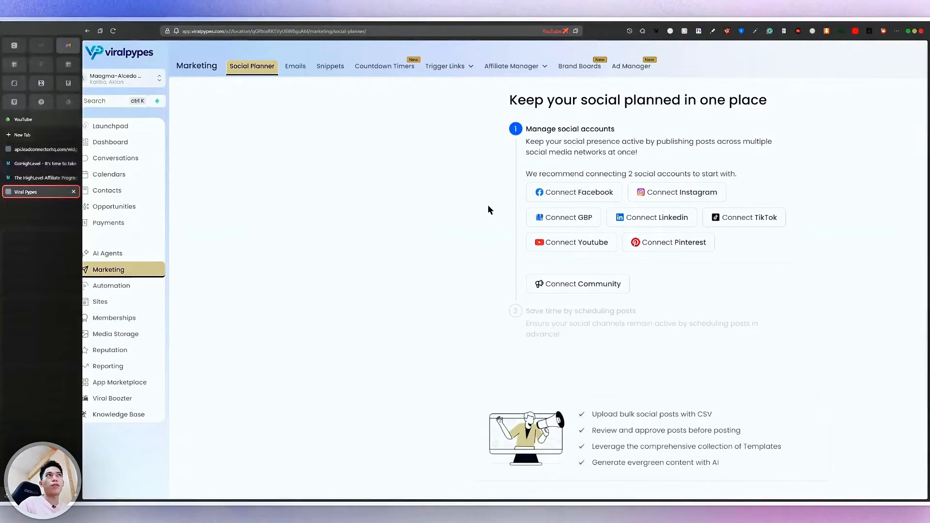
{"action": "scroll", "coordinate": [488, 209], "scroll_direction": "down", "scroll_amount": 3}
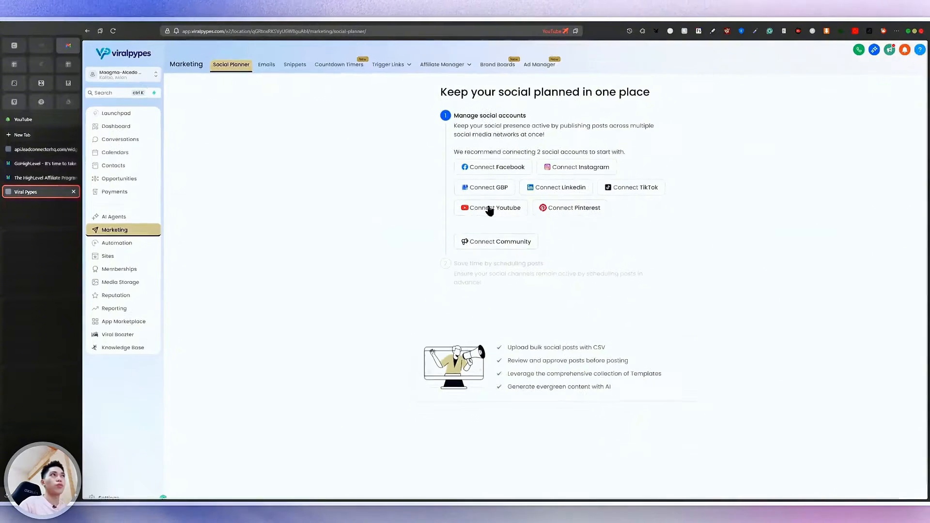
{"action": "scroll", "coordinate": [488, 208], "scroll_direction": "up", "scroll_amount": 1}
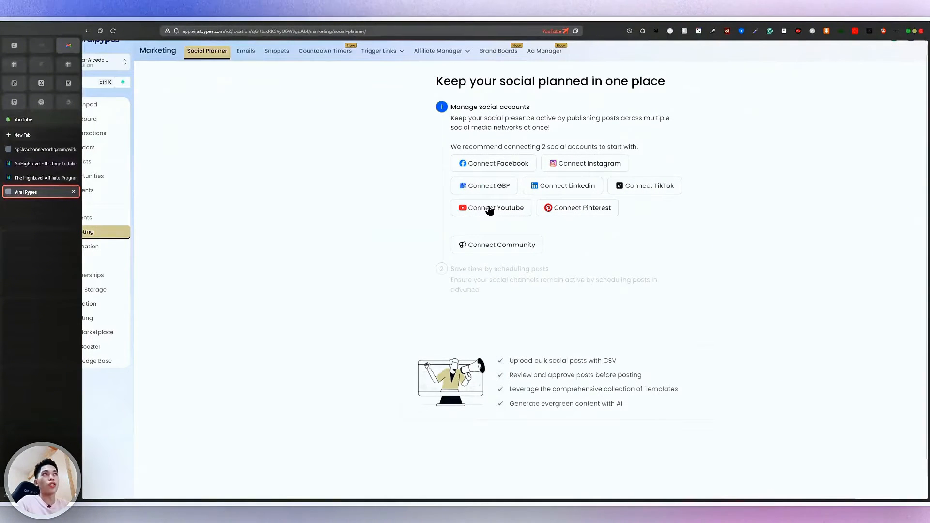
{"action": "scroll", "coordinate": [543, 177], "scroll_direction": "up", "scroll_amount": 5}
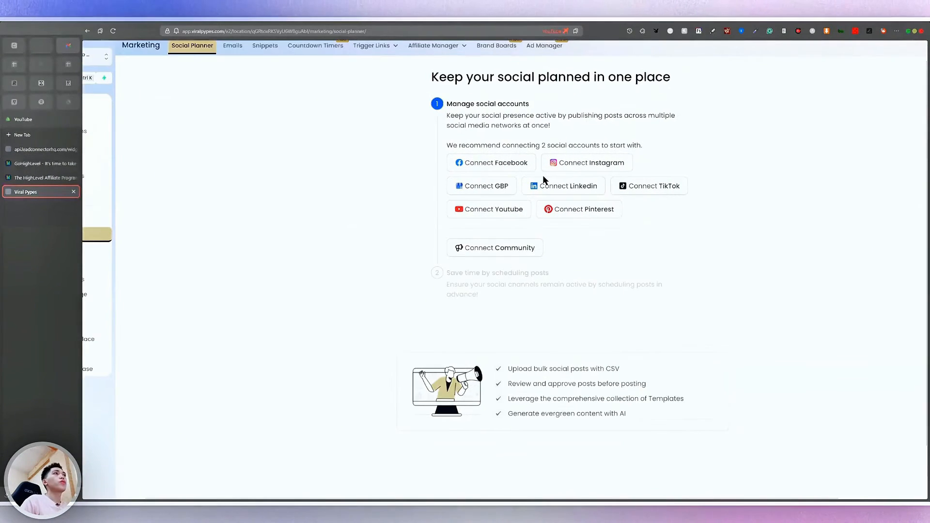
{"action": "scroll", "coordinate": [543, 179], "scroll_direction": "up", "scroll_amount": 3}
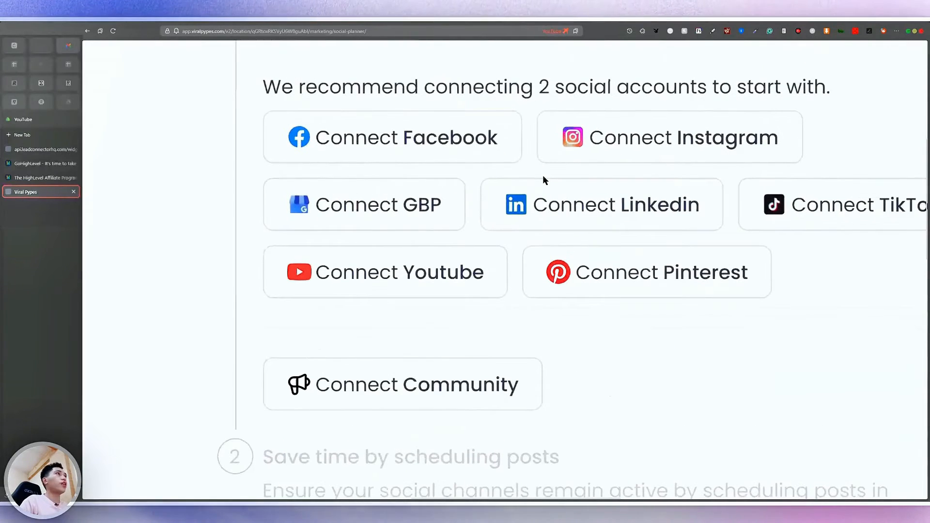
{"action": "scroll", "coordinate": [542, 179], "scroll_direction": "right", "scroll_amount": 3}
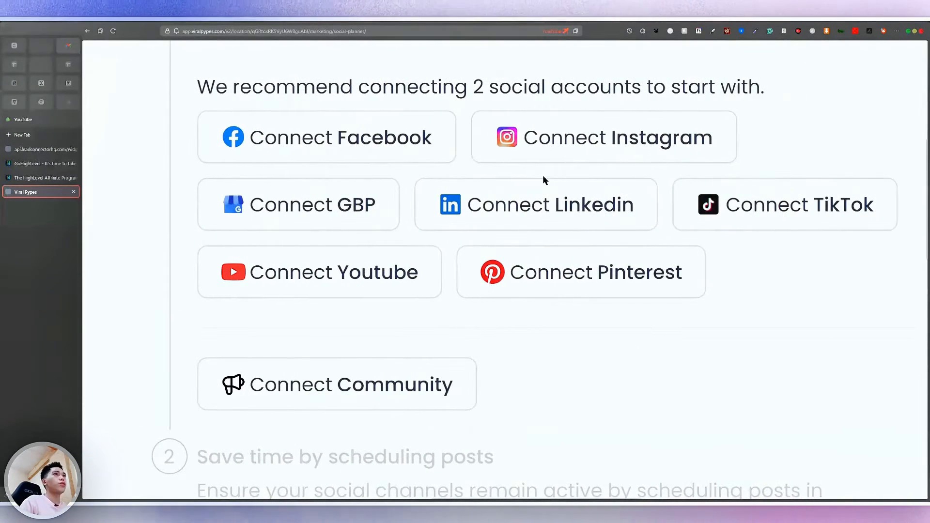
{"action": "scroll", "coordinate": [545, 180], "scroll_direction": "right", "scroll_amount": 4}
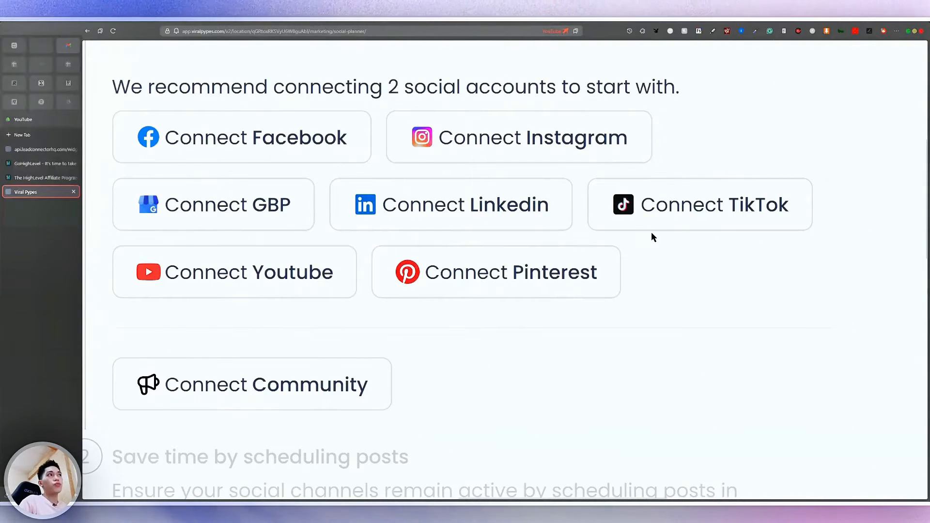
{"action": "scroll", "coordinate": [652, 234], "scroll_direction": "down", "scroll_amount": 5}
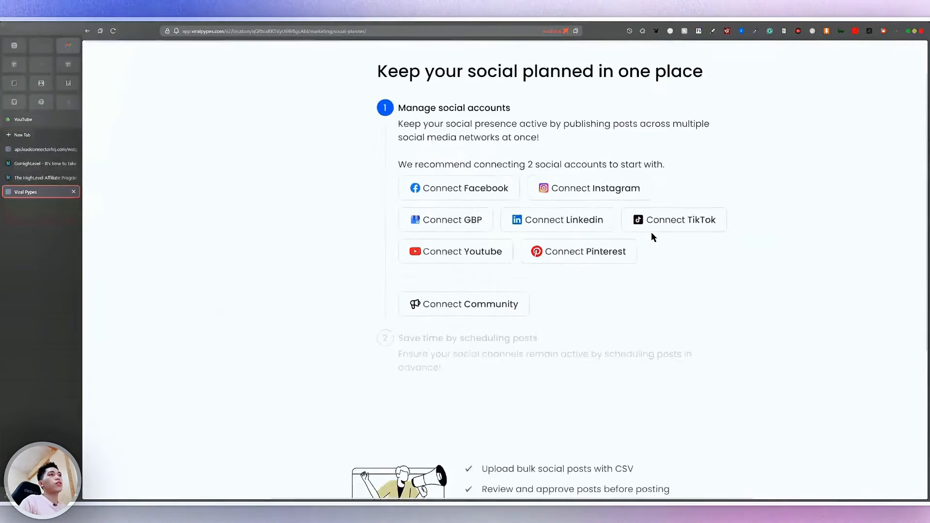
{"action": "scroll", "coordinate": [490, 305], "scroll_direction": "up", "scroll_amount": 5}
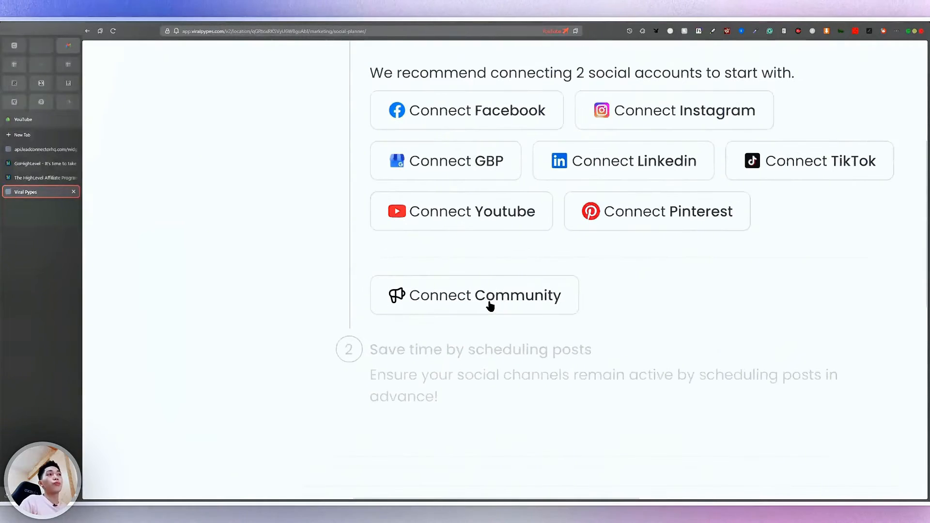
{"action": "scroll", "coordinate": [562, 293], "scroll_direction": "down", "scroll_amount": 2}
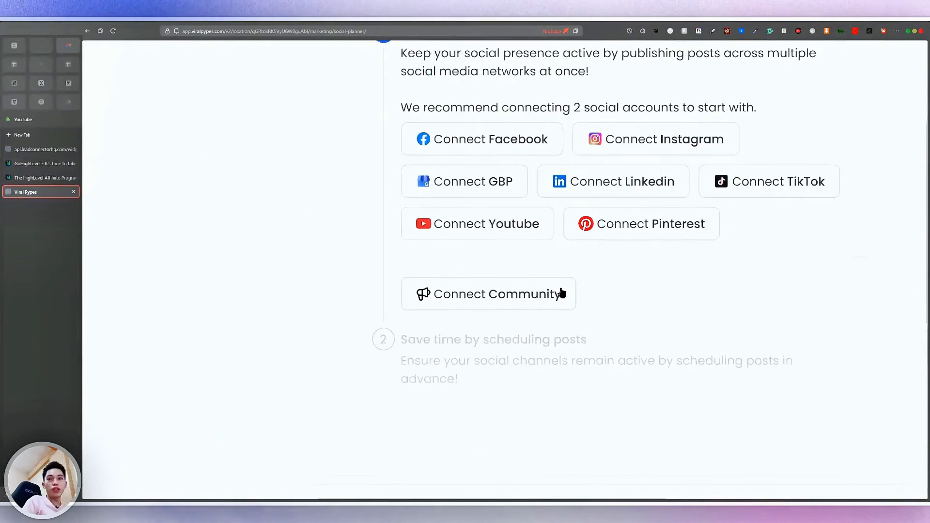
{"action": "scroll", "coordinate": [562, 292], "scroll_direction": "down", "scroll_amount": 3}
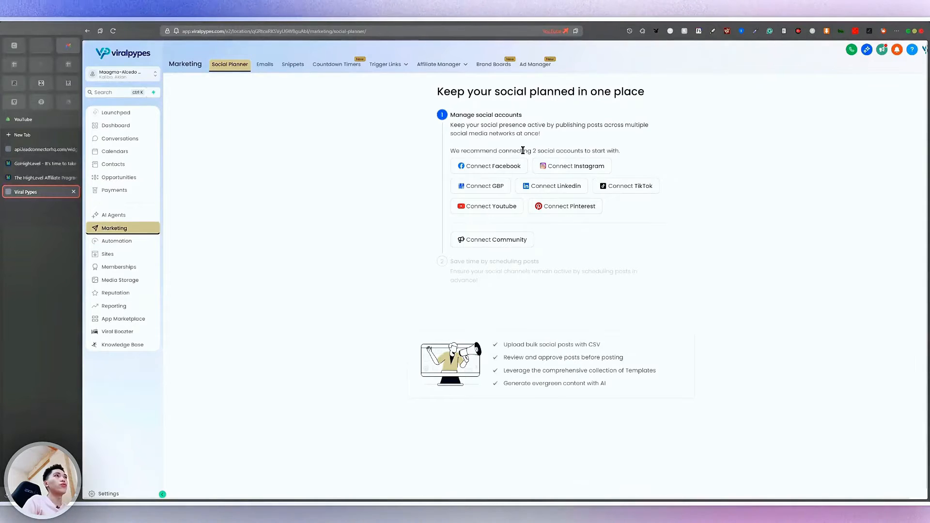
{"action": "scroll", "coordinate": [523, 150], "scroll_direction": "up", "scroll_amount": 4}
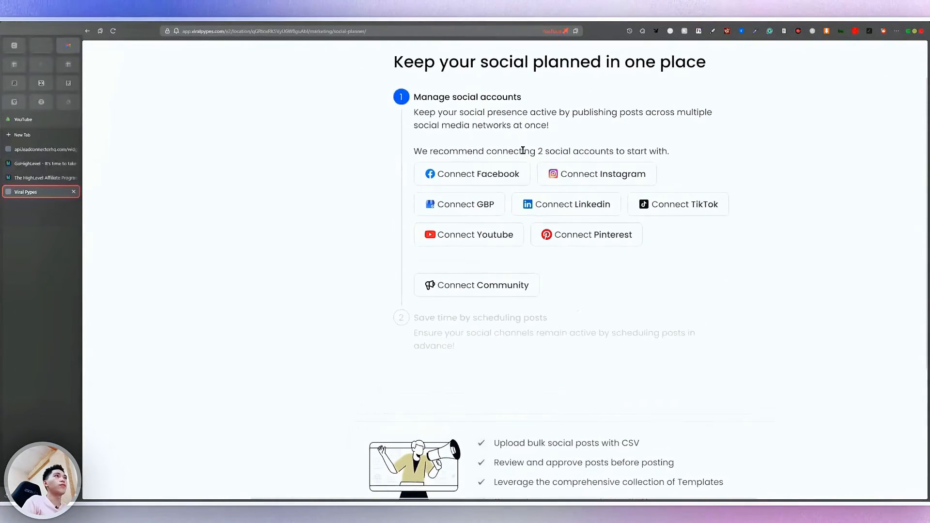
{"action": "scroll", "coordinate": [523, 150], "scroll_direction": "up", "scroll_amount": 2}
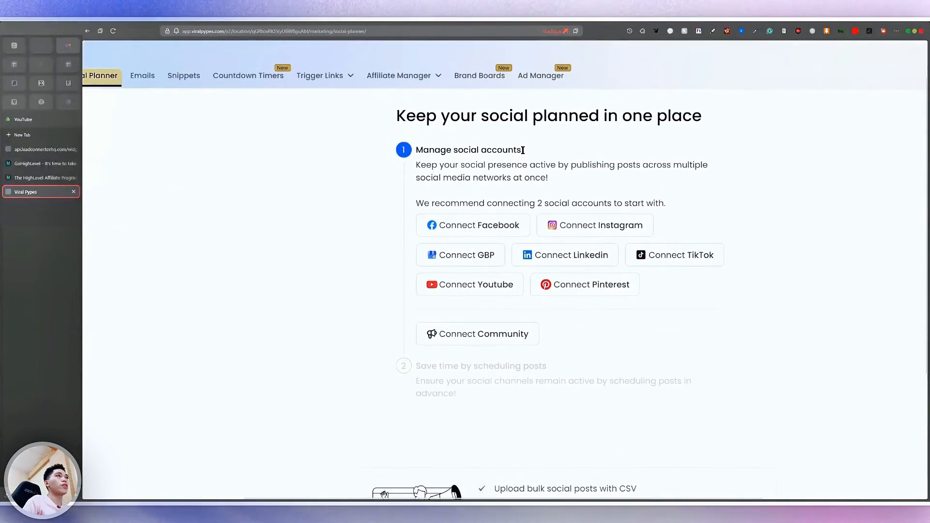
{"action": "scroll", "coordinate": [633, 208], "scroll_direction": "left", "scroll_amount": 3}
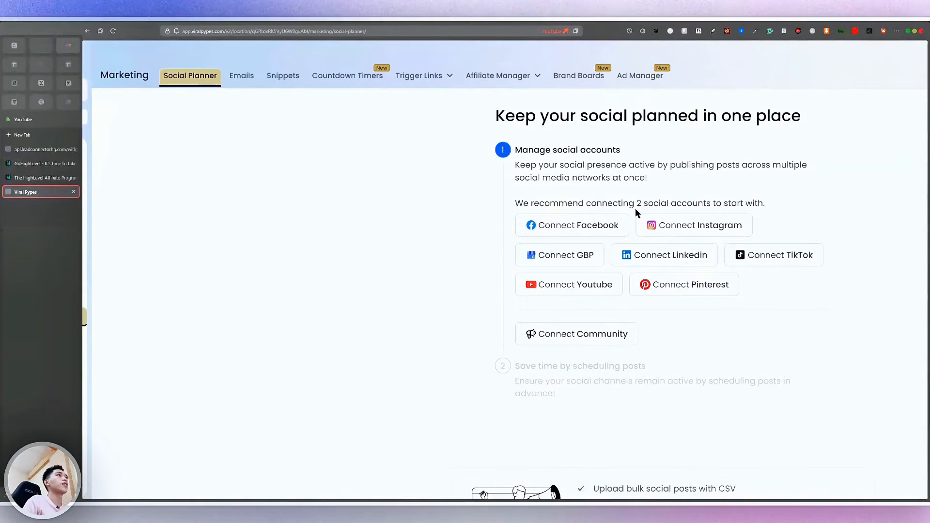
{"action": "key", "text": "ctrl+minus"}
{"action": "key", "text": "ctrl+minus"}
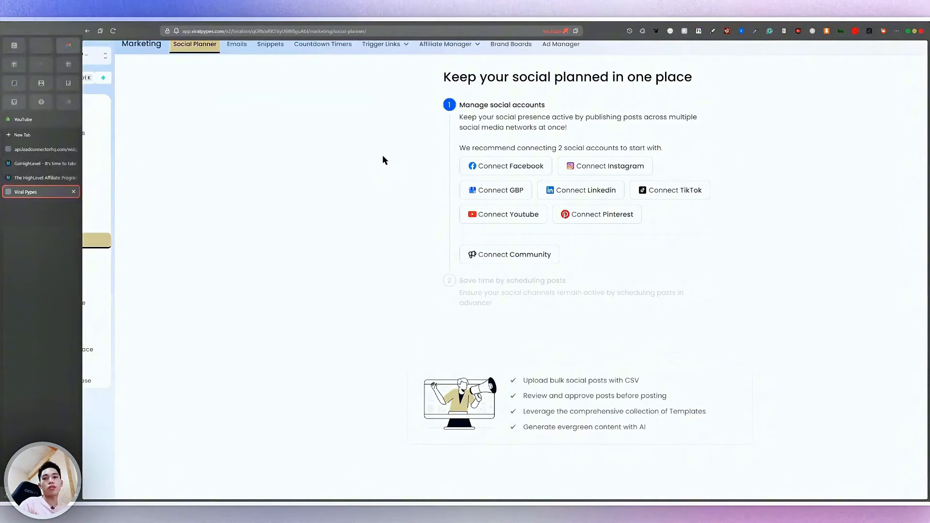
{"action": "scroll", "coordinate": [383, 160], "scroll_direction": "up", "scroll_amount": 2}
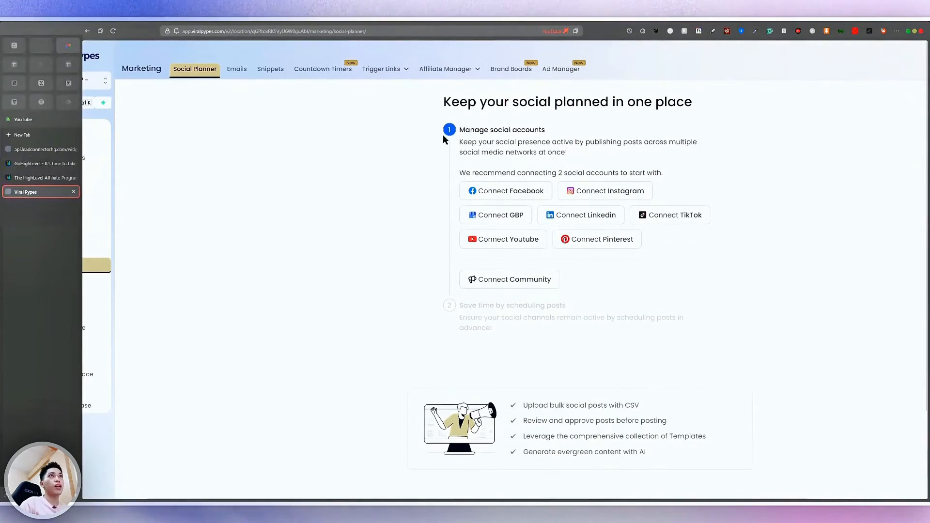
{"action": "scroll", "coordinate": [294, 180], "scroll_direction": "left", "scroll_amount": 2}
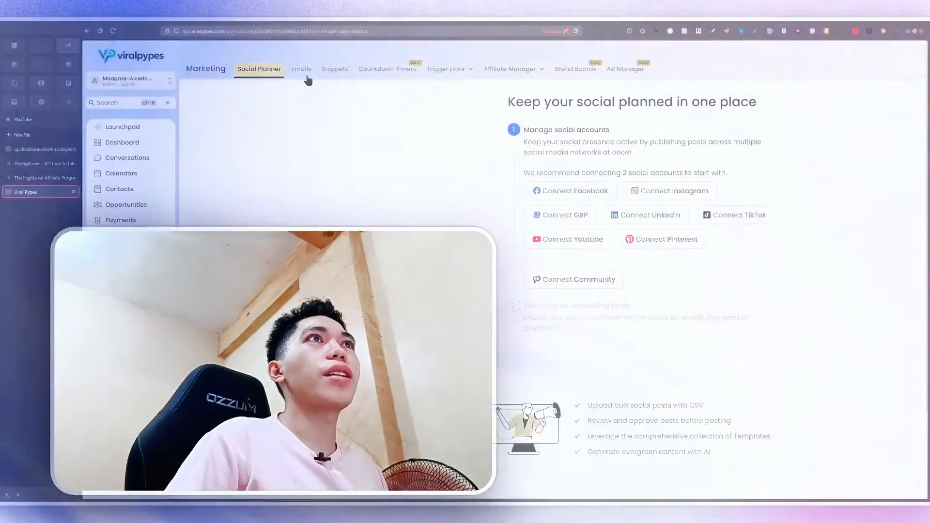
Look over the email marketing statistics
{"action": "left_click", "coordinate": [301, 70]}
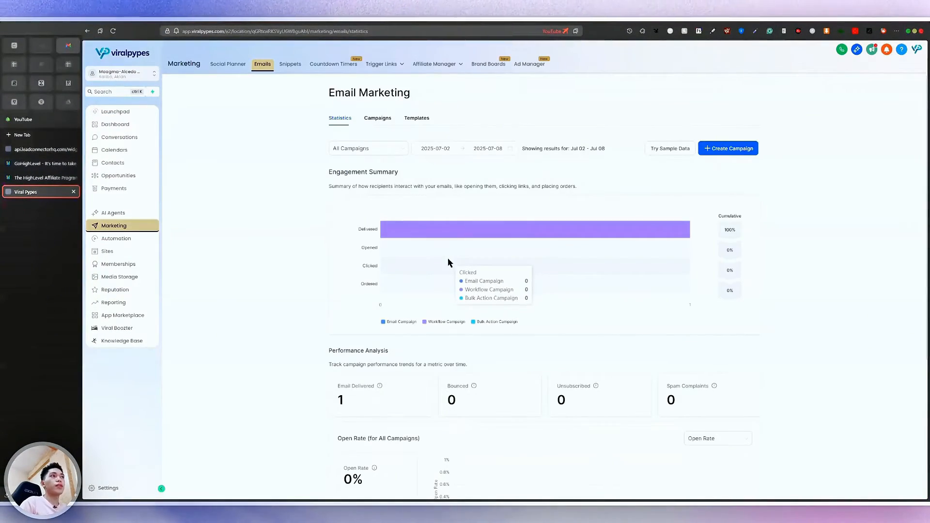
{"action": "scroll", "coordinate": [448, 258], "scroll_direction": "down", "scroll_amount": 5}
{"action": "scroll", "coordinate": [448, 258], "scroll_direction": "up", "scroll_amount": 5}
{"action": "scroll", "coordinate": [377, 104], "scroll_direction": "up", "scroll_amount": 1}
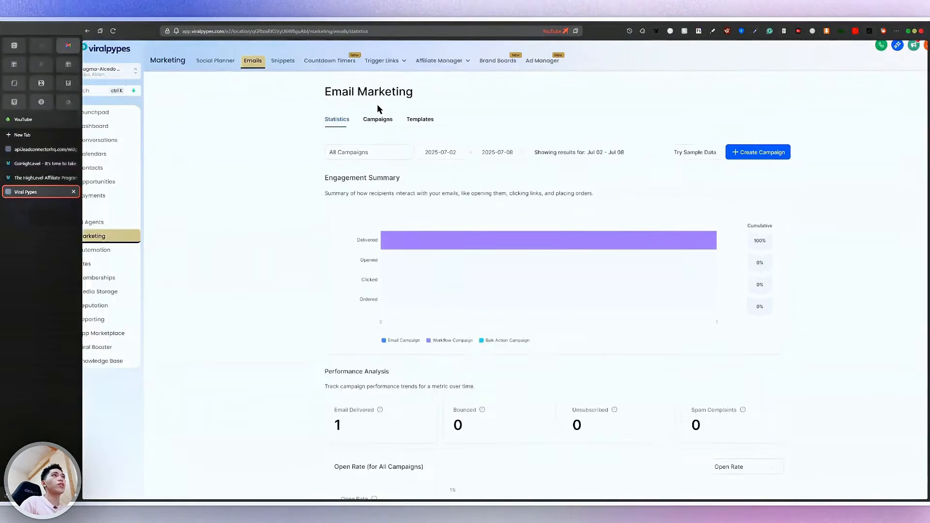
{"action": "scroll", "coordinate": [376, 104], "scroll_direction": "up", "scroll_amount": 3}
Switch to the email templates list and scroll through it
{"action": "left_click", "coordinate": [461, 132]}
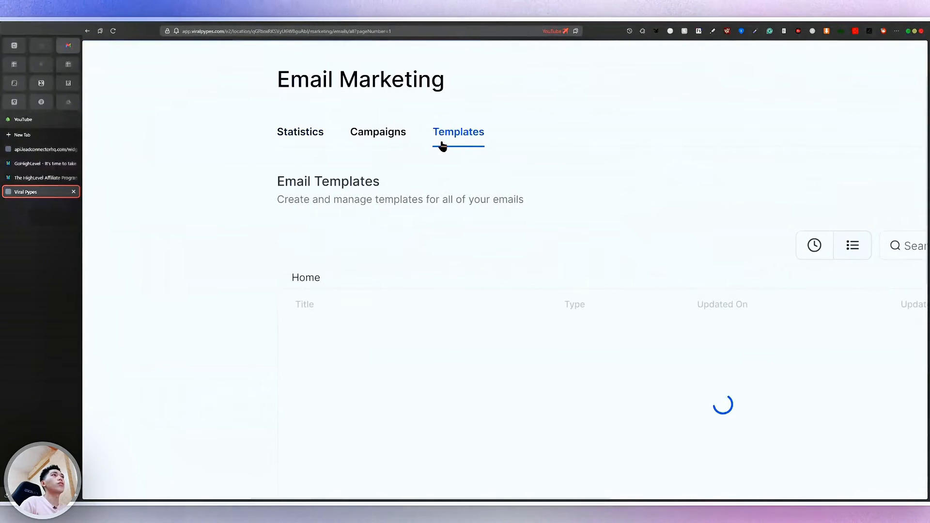
{"action": "scroll", "coordinate": [443, 146], "scroll_direction": "down", "scroll_amount": 4}
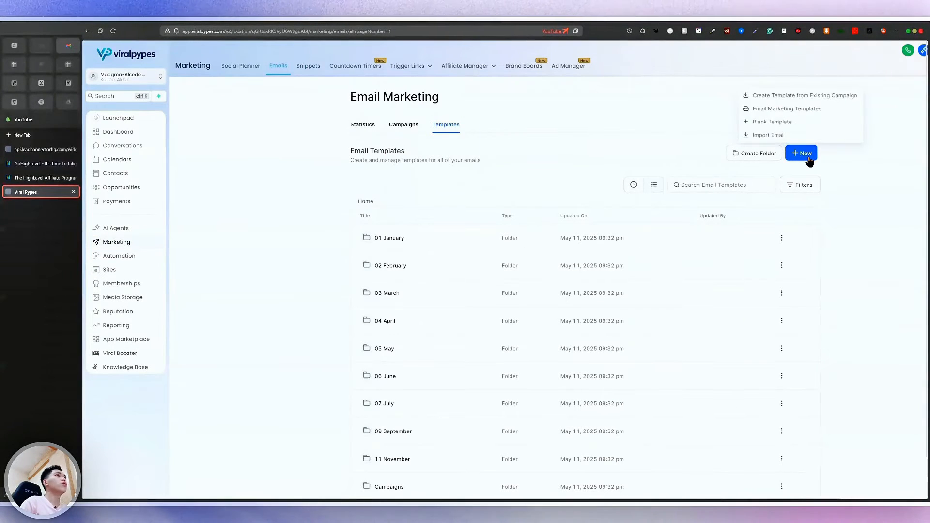
{"action": "scroll", "coordinate": [659, 161], "scroll_direction": "up", "scroll_amount": 3}
Open the Email Marketing Templates library and load more designs, such as Radiance Beauty and Happy New Year Generic
{"action": "left_click", "coordinate": [658, 160]}
{"action": "scroll", "coordinate": [658, 161], "scroll_direction": "down", "scroll_amount": 3}
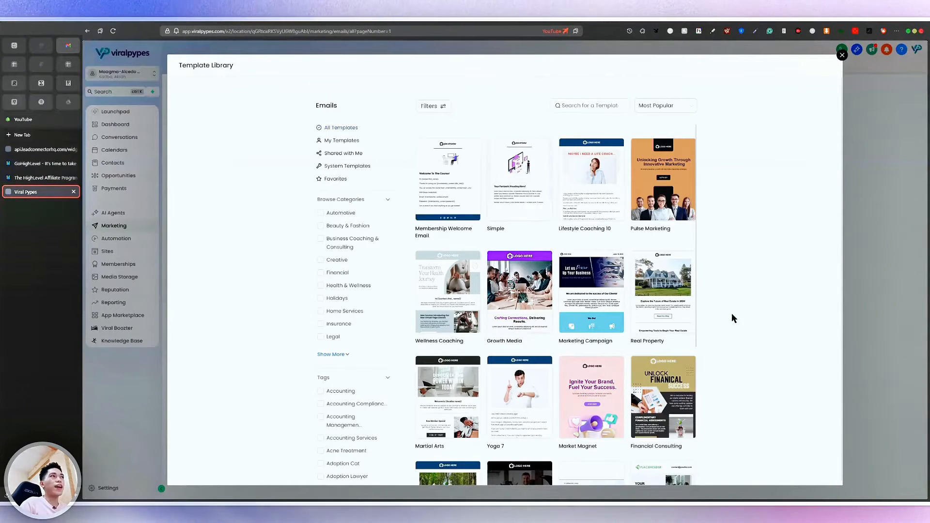
{"action": "scroll", "coordinate": [659, 315], "scroll_direction": "down", "scroll_amount": 5}
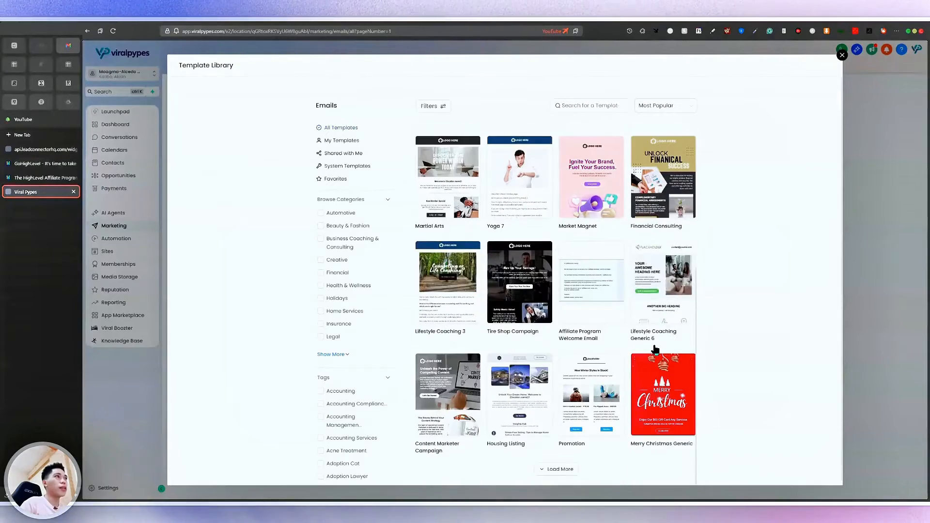
{"action": "scroll", "coordinate": [655, 350], "scroll_direction": "down", "scroll_amount": 1}
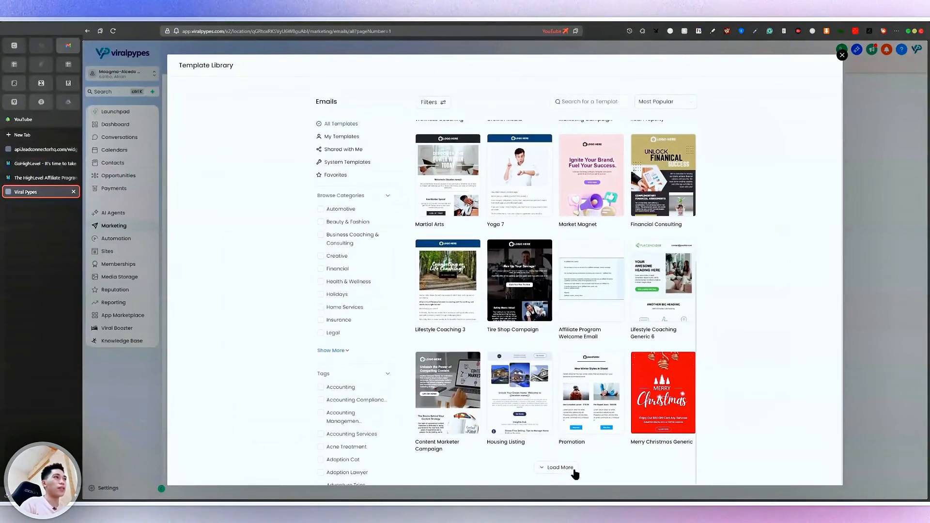
{"action": "left_click", "coordinate": [556, 467]}
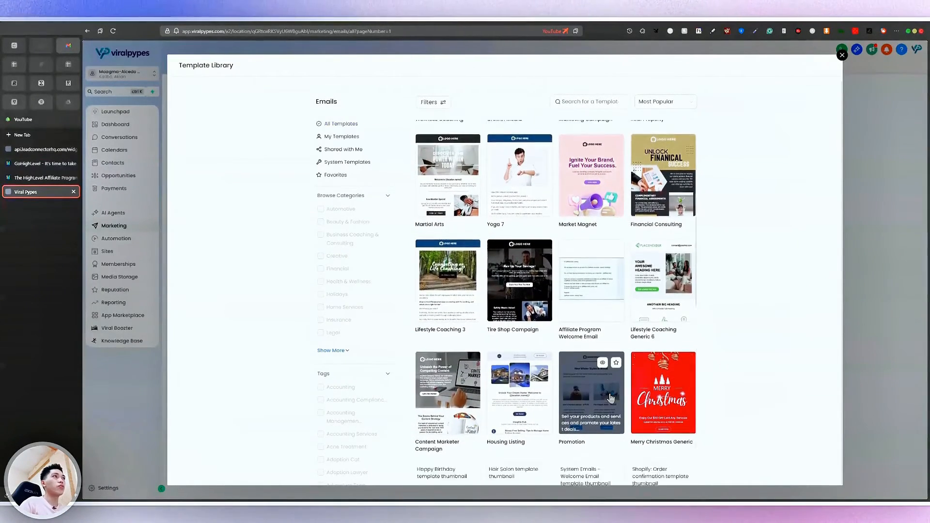
{"action": "scroll", "coordinate": [606, 407], "scroll_direction": "down", "scroll_amount": 10}
{"action": "scroll", "coordinate": [610, 398], "scroll_direction": "up", "scroll_amount": 10}
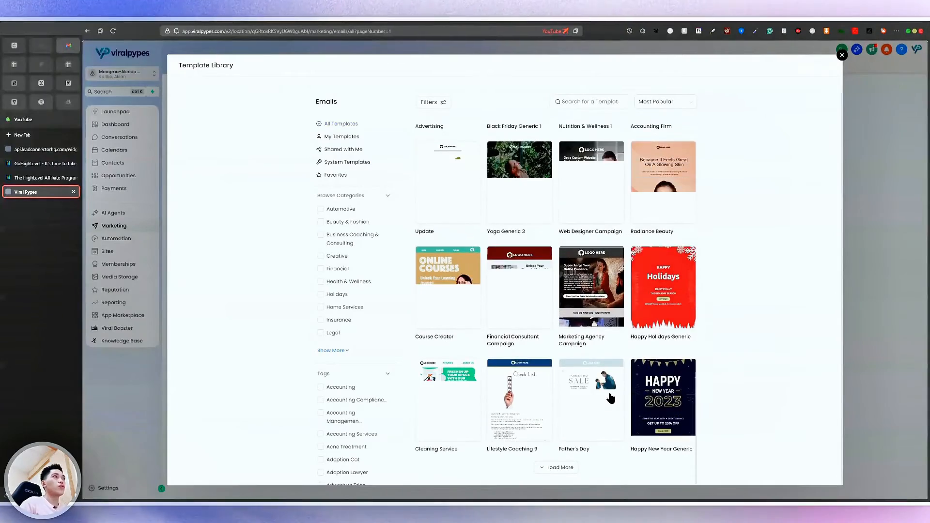
{"action": "scroll", "coordinate": [611, 398], "scroll_direction": "up", "scroll_amount": 4}
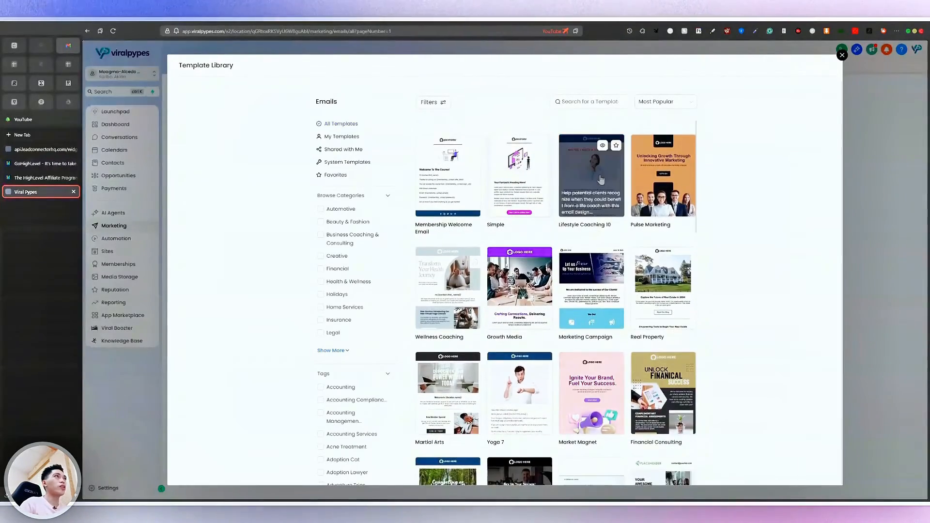
{"action": "scroll", "coordinate": [600, 183], "scroll_direction": "up", "scroll_amount": 5}
{"action": "scroll", "coordinate": [600, 184], "scroll_direction": "down", "scroll_amount": 1}
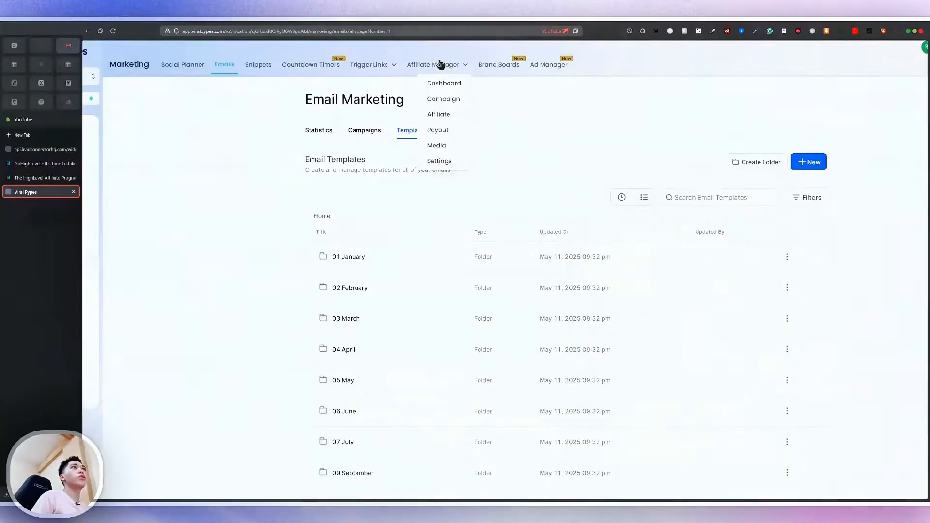
Open the Affiliate Manager dashboard and review its ₱0.00 revenue, 0% conversion and zero affiliates
{"action": "scroll", "coordinate": [440, 65], "scroll_direction": "up", "scroll_amount": 5}
{"action": "left_click", "coordinate": [435, 74]}
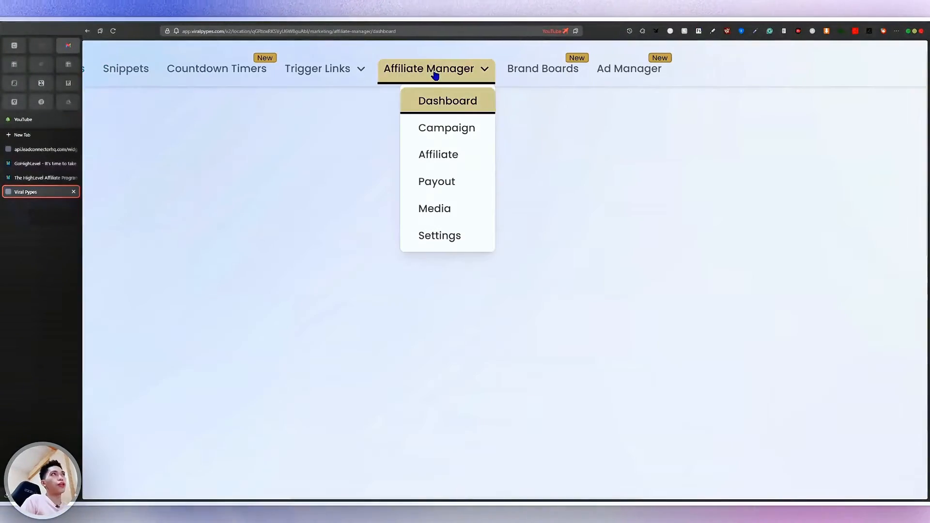
{"action": "scroll", "coordinate": [435, 75], "scroll_direction": "down", "scroll_amount": 3}
{"action": "scroll", "coordinate": [435, 74], "scroll_direction": "down", "scroll_amount": 3}
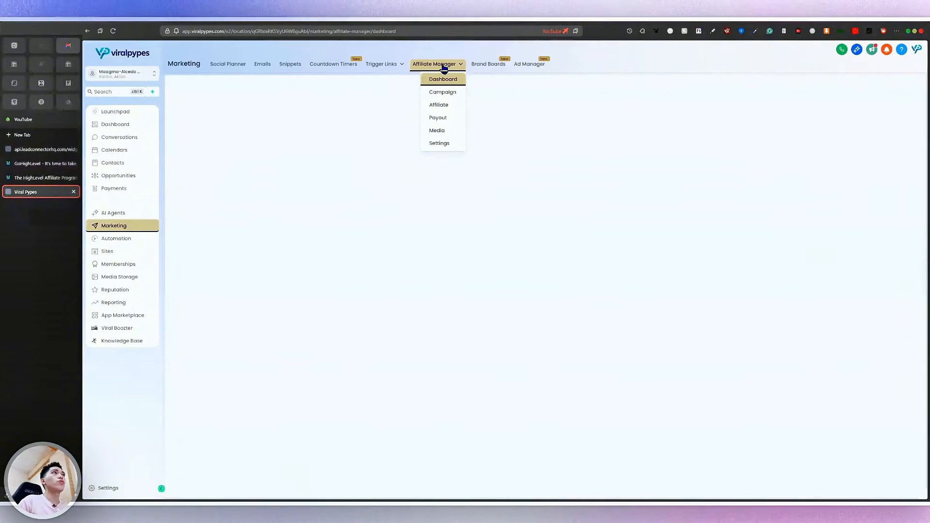
{"action": "scroll", "coordinate": [444, 68], "scroll_direction": "up", "scroll_amount": 3}
{"action": "scroll", "coordinate": [443, 68], "scroll_direction": "down", "scroll_amount": 3}
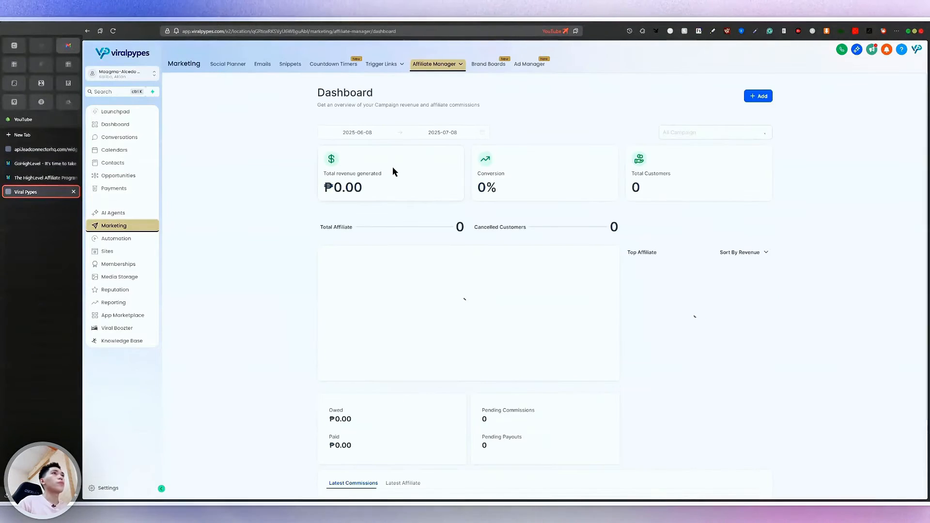
{"action": "scroll", "coordinate": [392, 169], "scroll_direction": "up", "scroll_amount": 5}
{"action": "scroll", "coordinate": [392, 167], "scroll_direction": "down", "scroll_amount": 5}
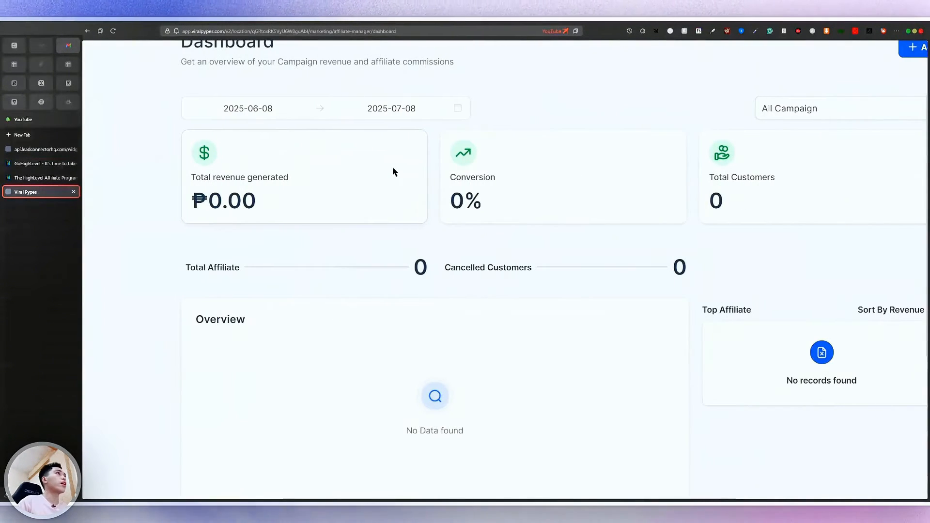
{"action": "scroll", "coordinate": [442, 203], "scroll_direction": "up", "scroll_amount": 3}
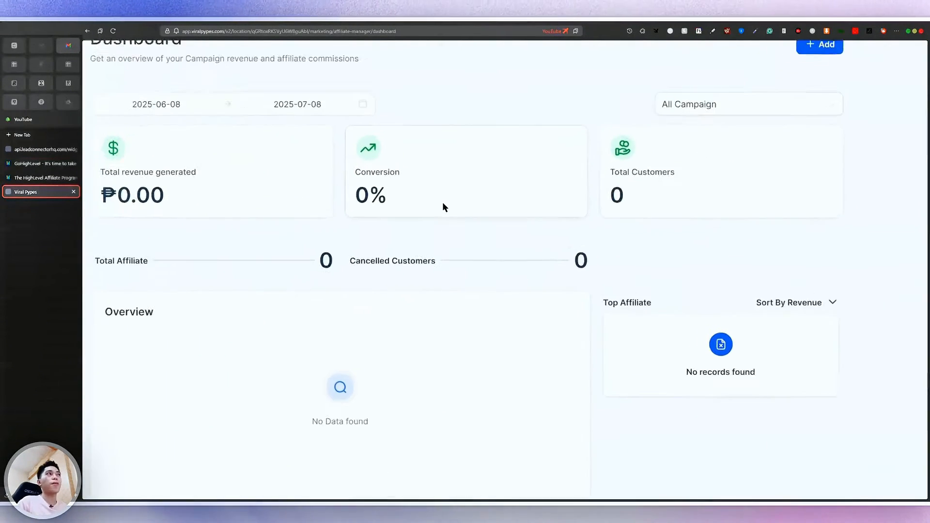
{"action": "scroll", "coordinate": [641, 221], "scroll_direction": "left", "scroll_amount": 3}
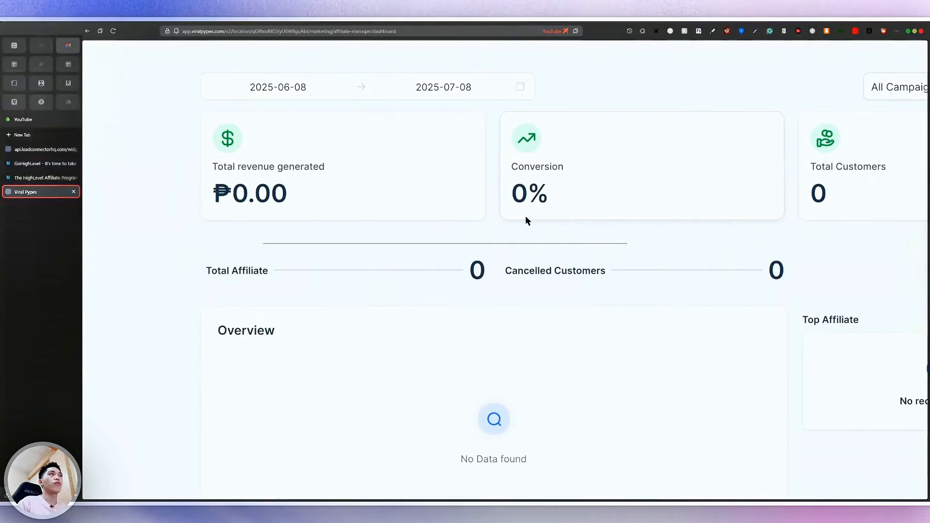
{"action": "scroll", "coordinate": [232, 230], "scroll_direction": "down", "scroll_amount": 4}
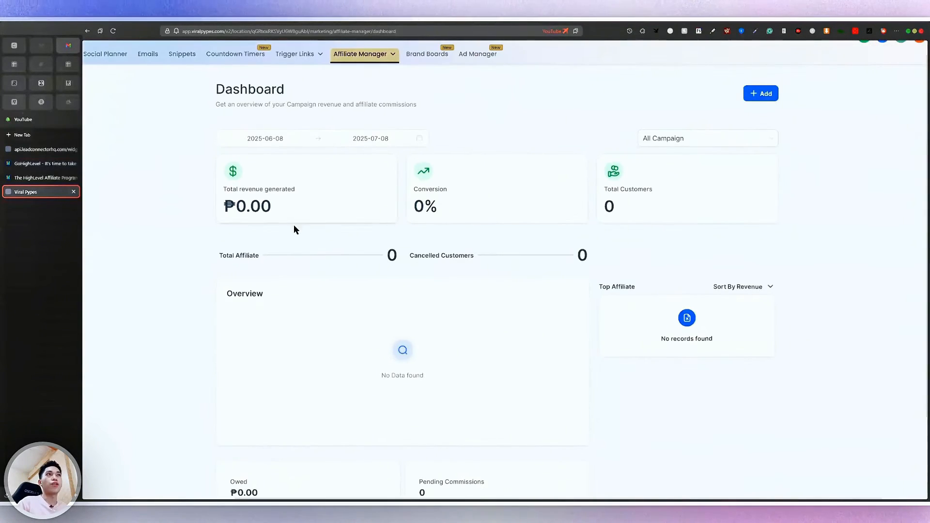
{"action": "scroll", "coordinate": [336, 246], "scroll_direction": "up", "scroll_amount": 2}
{"action": "scroll", "coordinate": [336, 246], "scroll_direction": "down", "scroll_amount": 2}
{"action": "scroll", "coordinate": [337, 247], "scroll_direction": "down", "scroll_amount": 2}
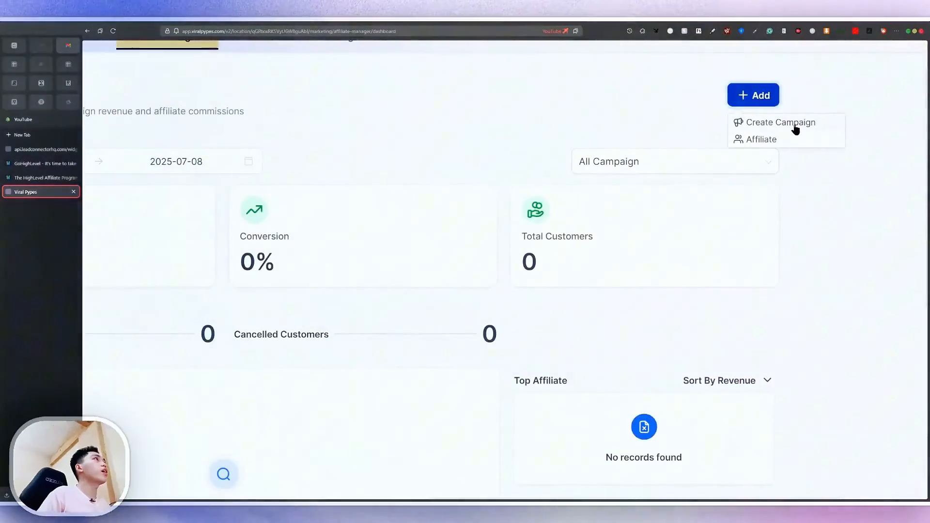
{"action": "scroll", "coordinate": [797, 128], "scroll_direction": "down", "scroll_amount": 3}
{"action": "scroll", "coordinate": [307, 234], "scroll_direction": "up", "scroll_amount": 3}
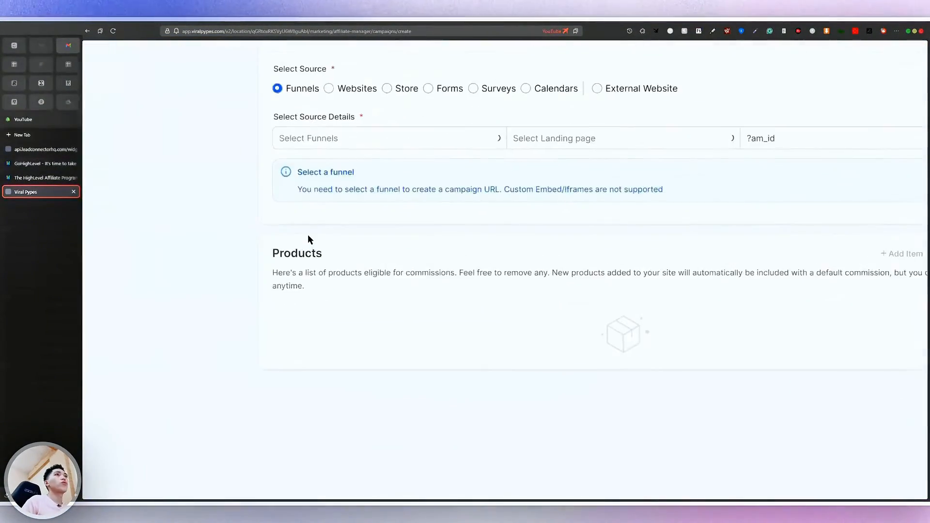
{"action": "scroll", "coordinate": [307, 235], "scroll_direction": "up", "scroll_amount": 3}
{"action": "left_click", "coordinate": [354, 261]}
{"action": "scroll", "coordinate": [356, 261], "scroll_direction": "up", "scroll_amount": 3}
{"action": "left_click", "coordinate": [359, 262]}
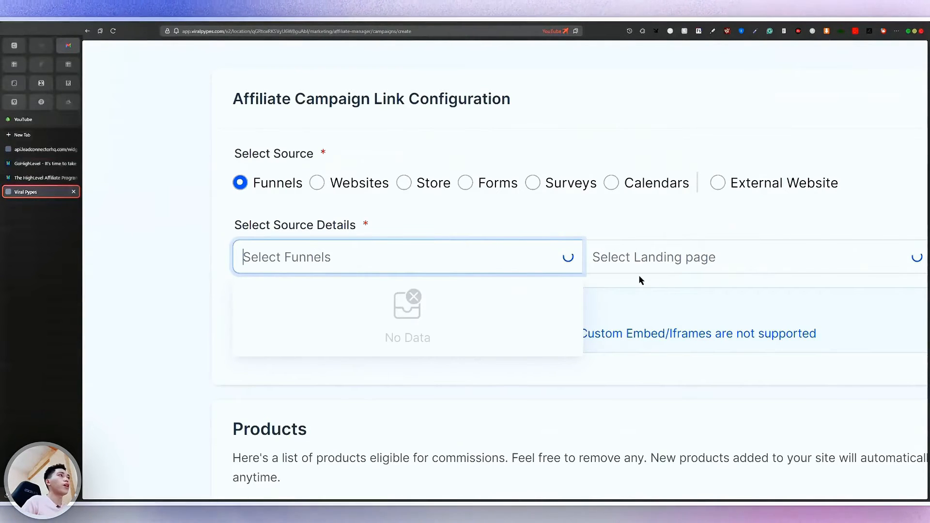
{"action": "scroll", "coordinate": [639, 277], "scroll_direction": "right", "scroll_amount": 2}
{"action": "scroll", "coordinate": [639, 277], "scroll_direction": "down", "scroll_amount": 3}
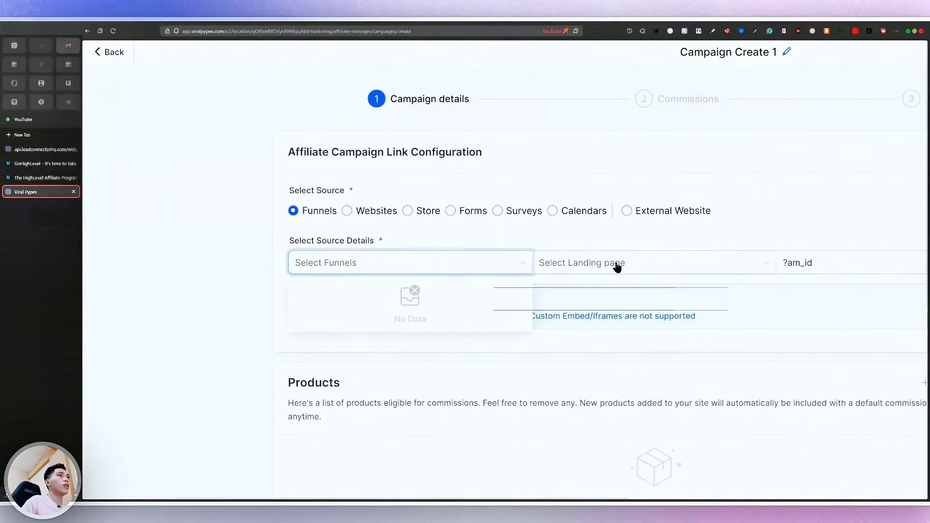
{"action": "scroll", "coordinate": [566, 306], "scroll_direction": "down", "scroll_amount": 5}
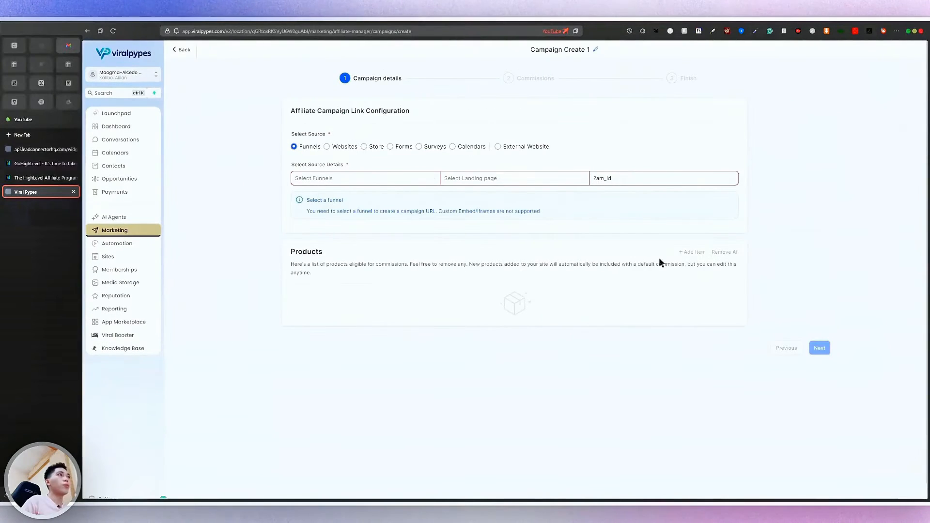
{"action": "scroll", "coordinate": [408, 220], "scroll_direction": "down", "scroll_amount": 1}
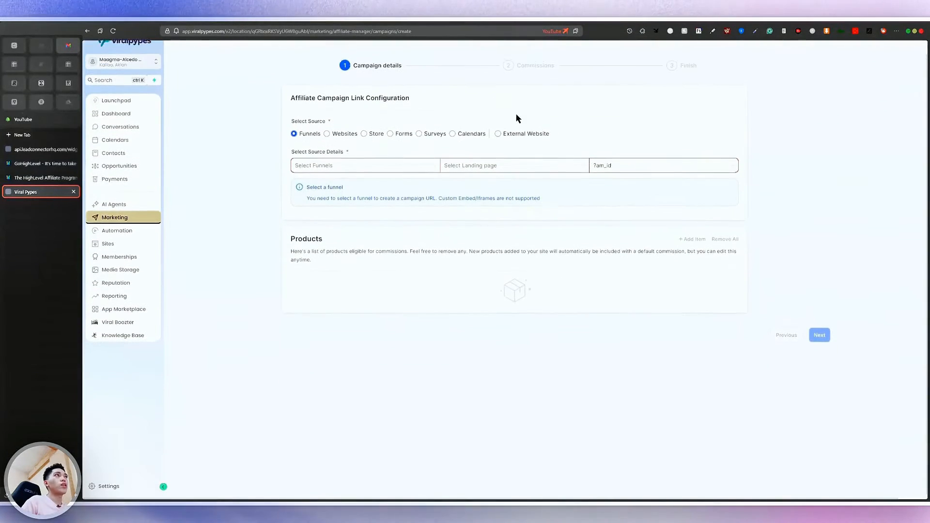
{"action": "scroll", "coordinate": [568, 77], "scroll_direction": "up", "scroll_amount": 4}
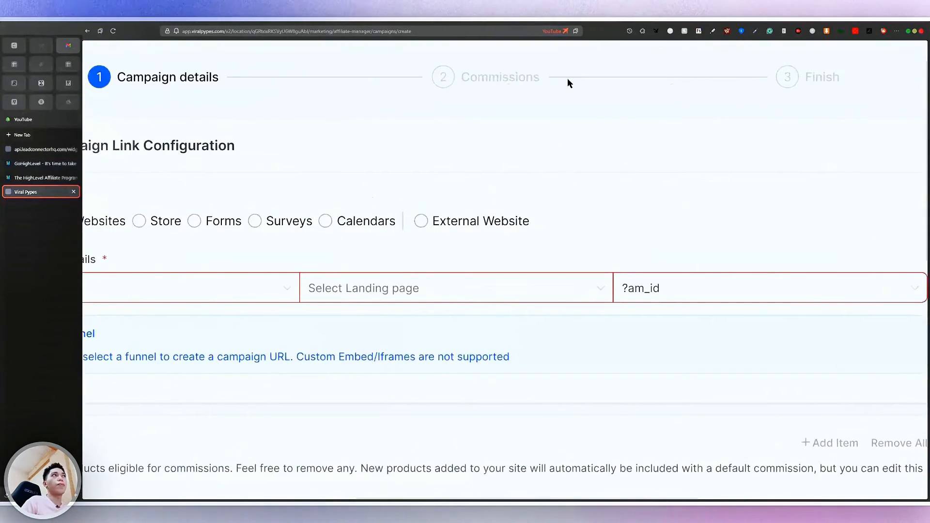
{"action": "scroll", "coordinate": [568, 77], "scroll_direction": "down", "scroll_amount": 4}
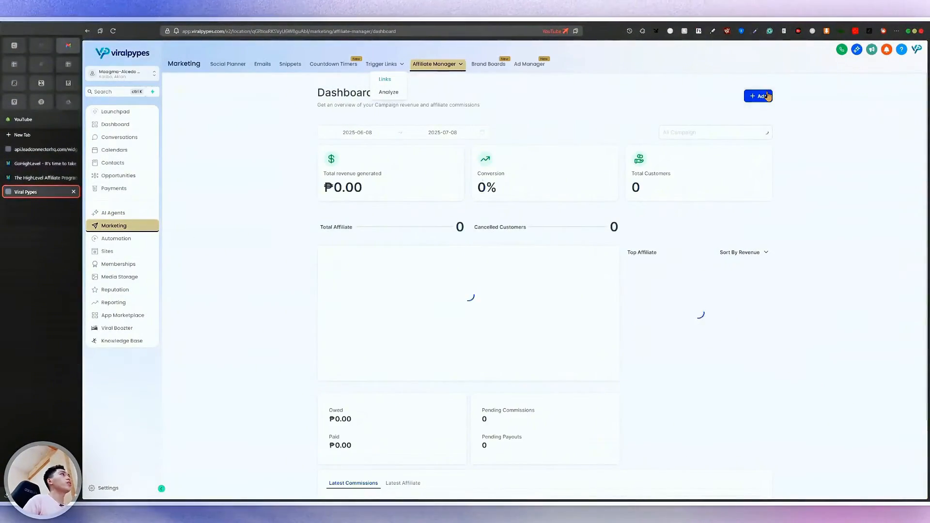
Start a new affiliate and look through the Basic Info fields and campaign choices
{"action": "left_click", "coordinate": [768, 96]}
{"action": "scroll", "coordinate": [768, 96], "scroll_direction": "up", "scroll_amount": 3}
{"action": "left_click", "coordinate": [759, 144]}
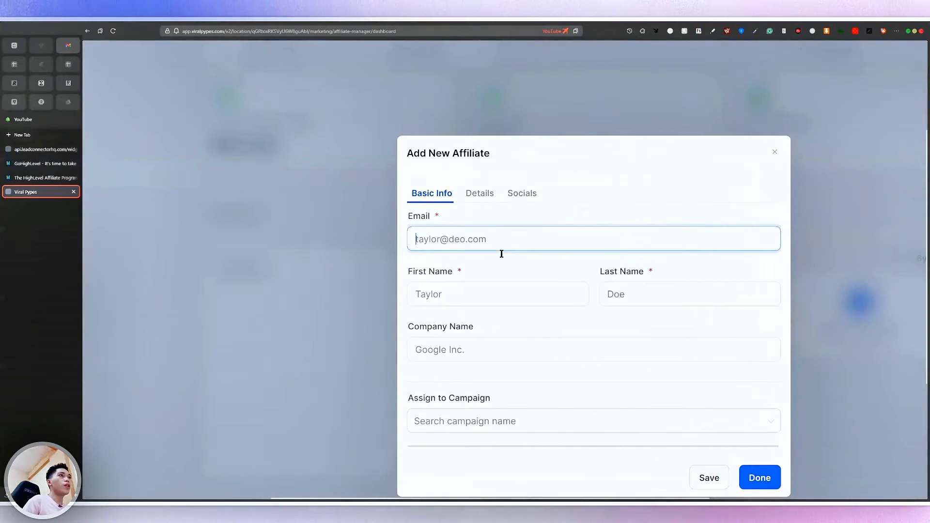
{"action": "left_click", "coordinate": [577, 299]}
{"action": "scroll", "coordinate": [577, 338], "scroll_direction": "down", "scroll_amount": 1}
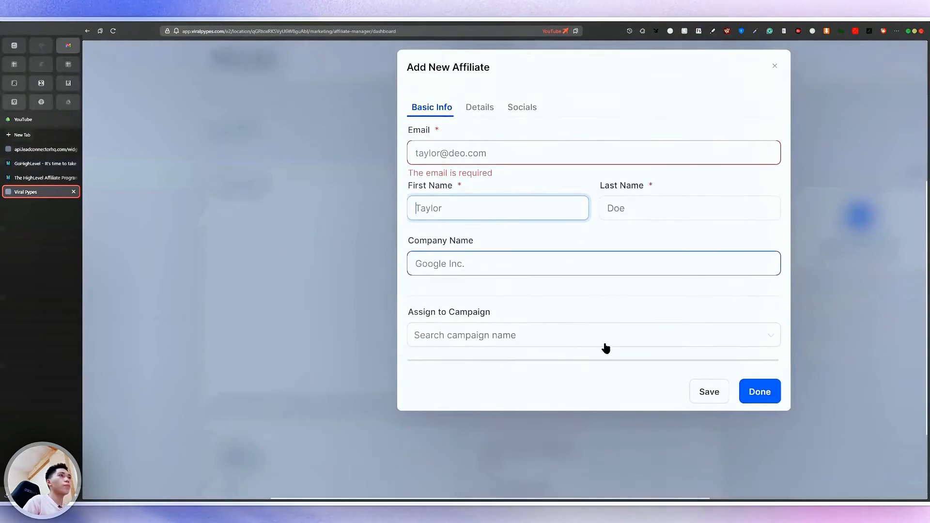
{"action": "left_click", "coordinate": [556, 386]}
{"action": "scroll", "coordinate": [527, 426], "scroll_direction": "down", "scroll_amount": 2}
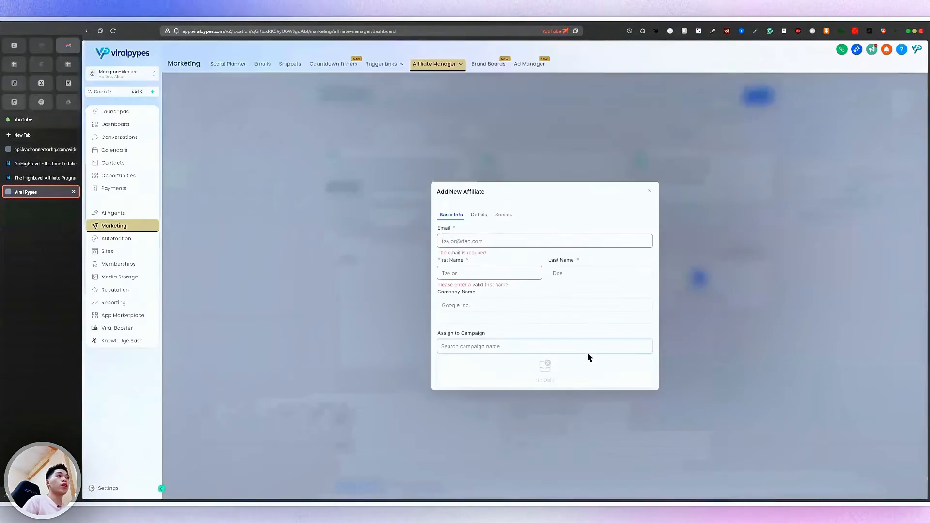
View the Details and Socials tabs, close the form unsaved, and open Brand Boards
{"action": "left_click", "coordinate": [480, 87]}
{"action": "scroll", "coordinate": [482, 216], "scroll_direction": "up", "scroll_amount": 1}
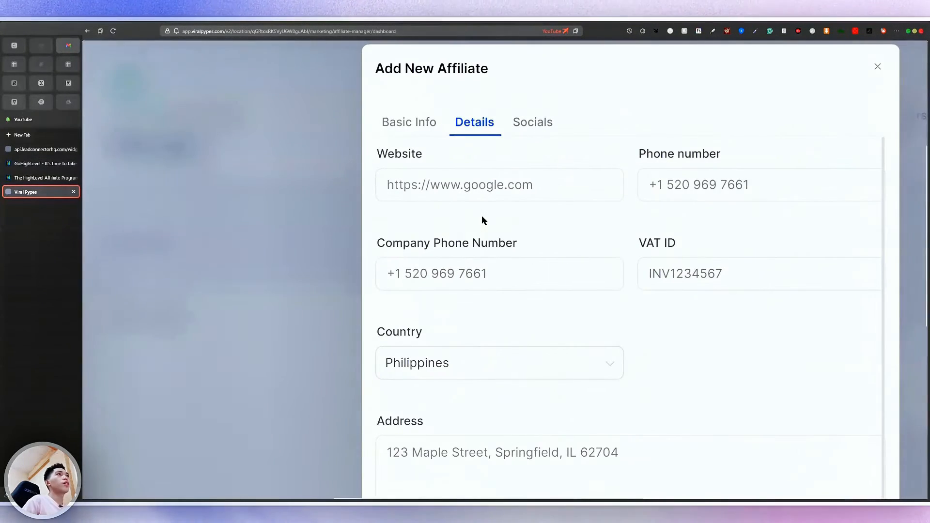
{"action": "scroll", "coordinate": [556, 262], "scroll_direction": "up", "scroll_amount": 1}
{"action": "left_click", "coordinate": [540, 125]}
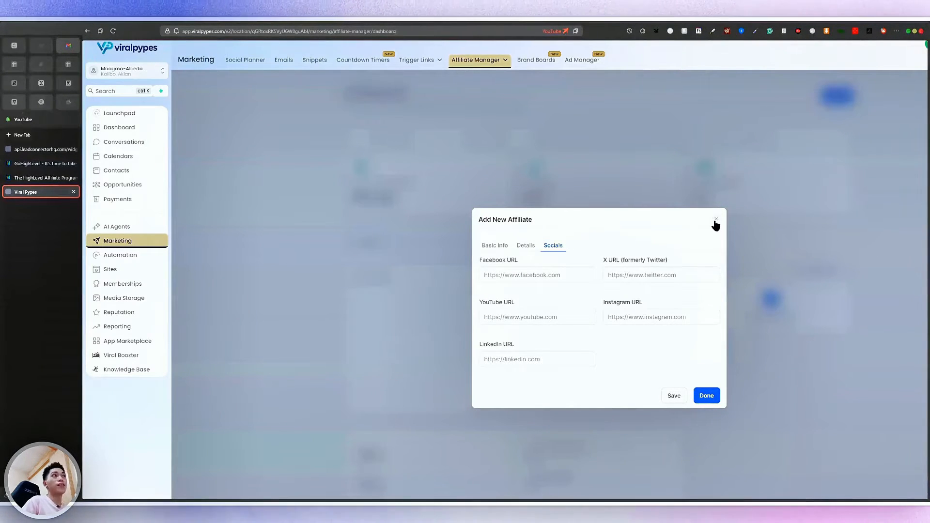
{"action": "left_click", "coordinate": [715, 221]}
{"action": "left_click", "coordinate": [484, 65]}
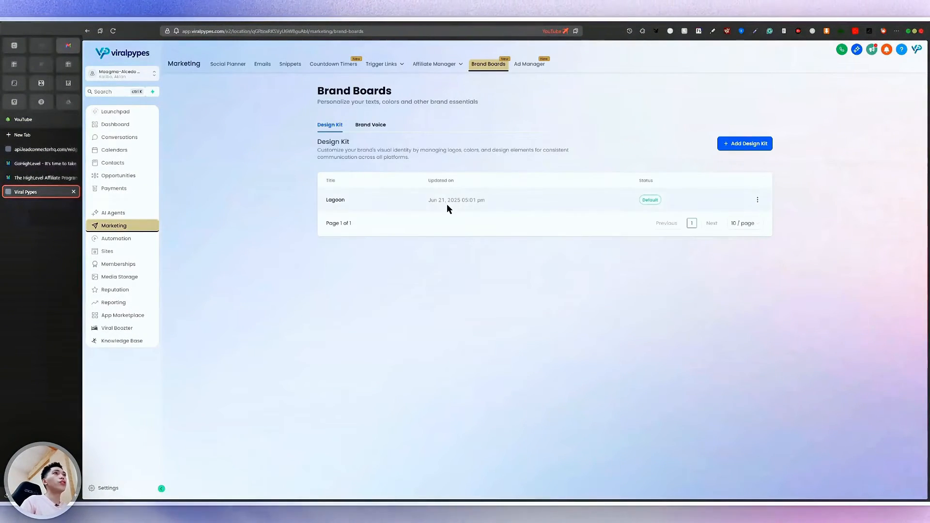
Inspect the Lagoon brand board's logos, colours and typography, then go to Ad Manager
{"action": "scroll", "coordinate": [447, 204], "scroll_direction": "up", "scroll_amount": 5}
{"action": "left_click", "coordinate": [309, 203]}
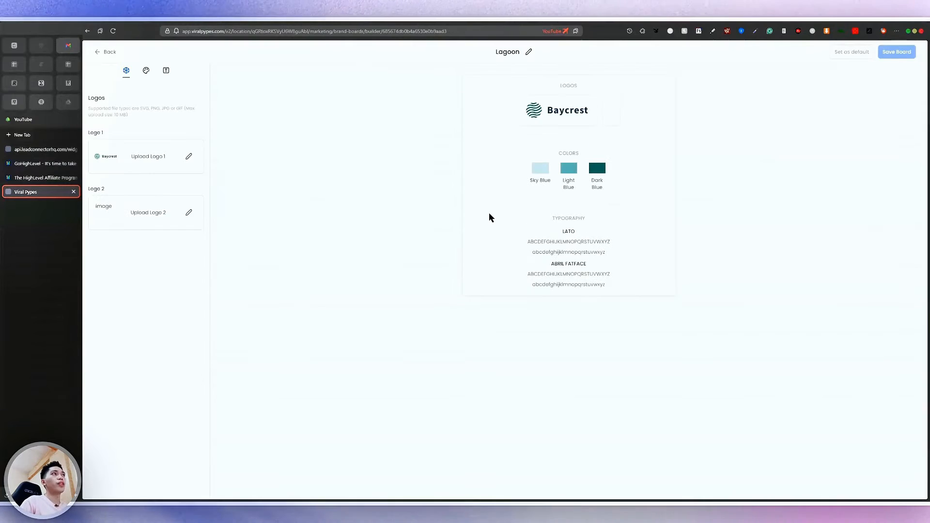
{"action": "scroll", "coordinate": [570, 126], "scroll_direction": "up", "scroll_amount": 3}
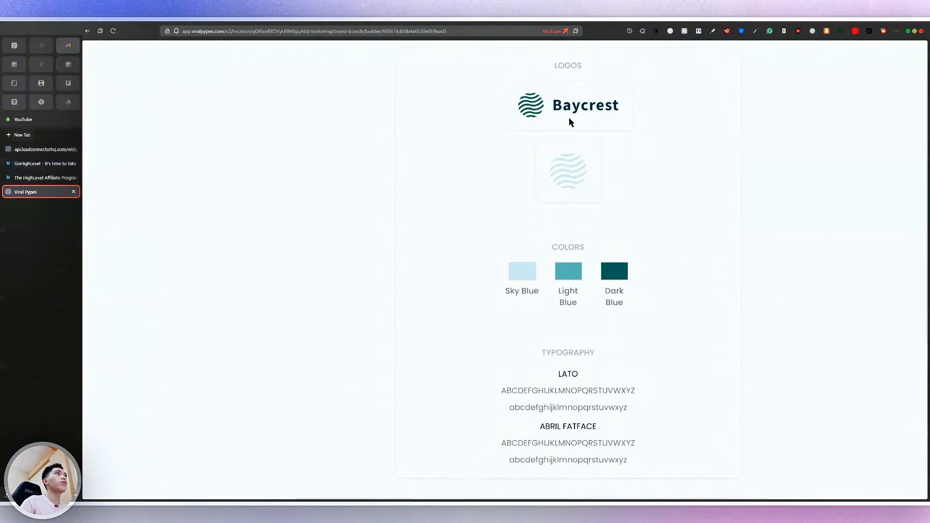
{"action": "scroll", "coordinate": [396, 286], "scroll_direction": "down", "scroll_amount": 3}
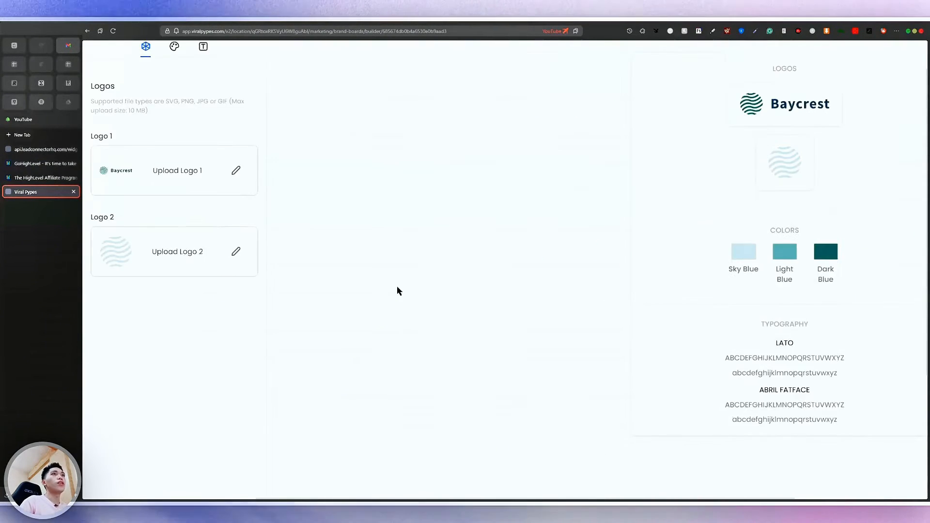
{"action": "left_click", "coordinate": [174, 83]}
{"action": "left_click", "coordinate": [203, 84]}
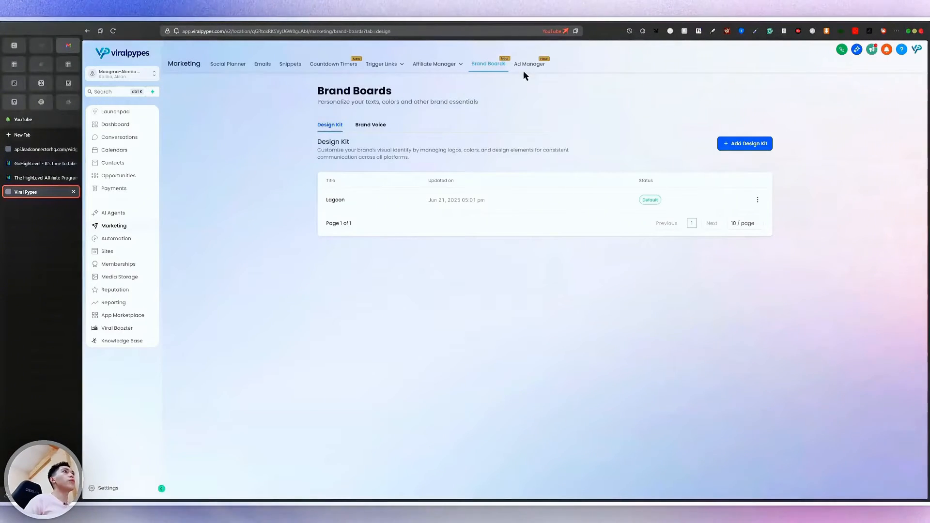
{"action": "left_click", "coordinate": [528, 67]}
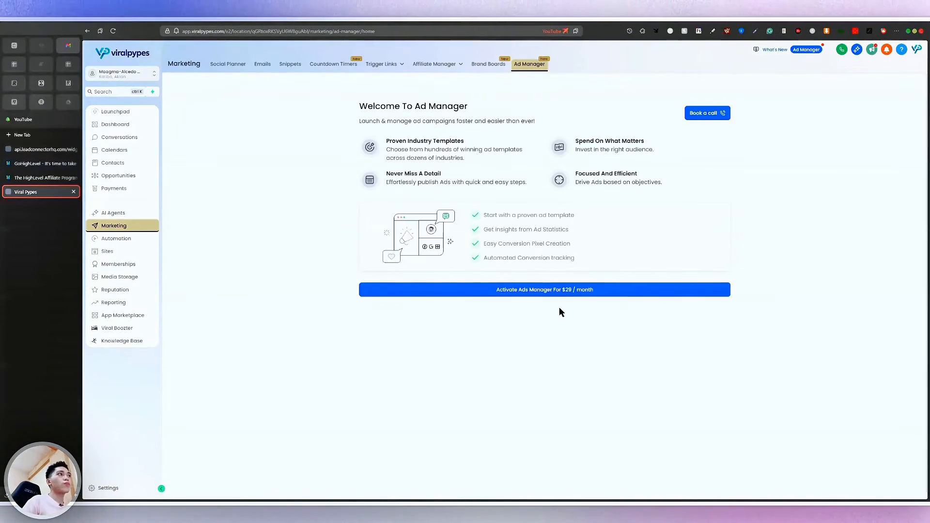
Scroll through the Ad Manager welcome page and its $29/month activation offer
{"action": "scroll", "coordinate": [559, 308], "scroll_direction": "up", "scroll_amount": 4}
{"action": "scroll", "coordinate": [560, 308], "scroll_direction": "up", "scroll_amount": 3}
{"action": "scroll", "coordinate": [559, 308], "scroll_direction": "down", "scroll_amount": 4}
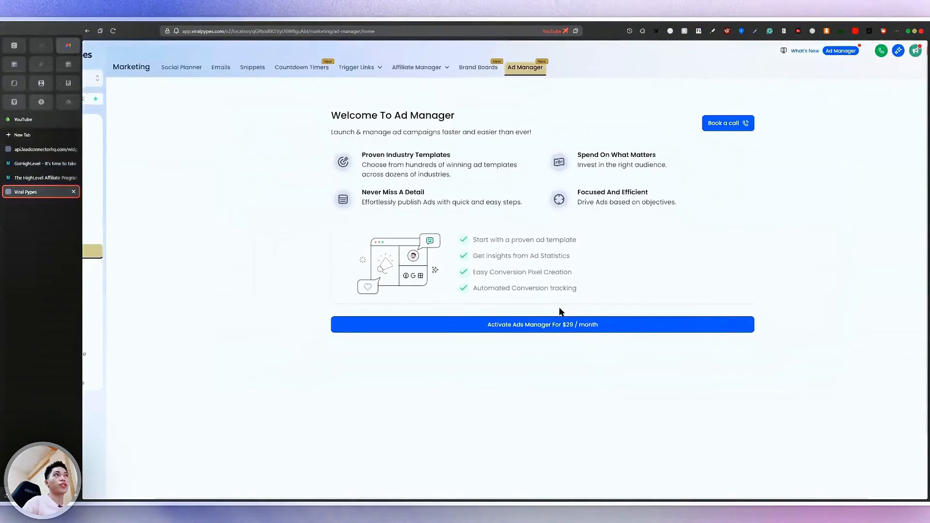
{"action": "scroll", "coordinate": [536, 335], "scroll_direction": "up", "scroll_amount": 5}
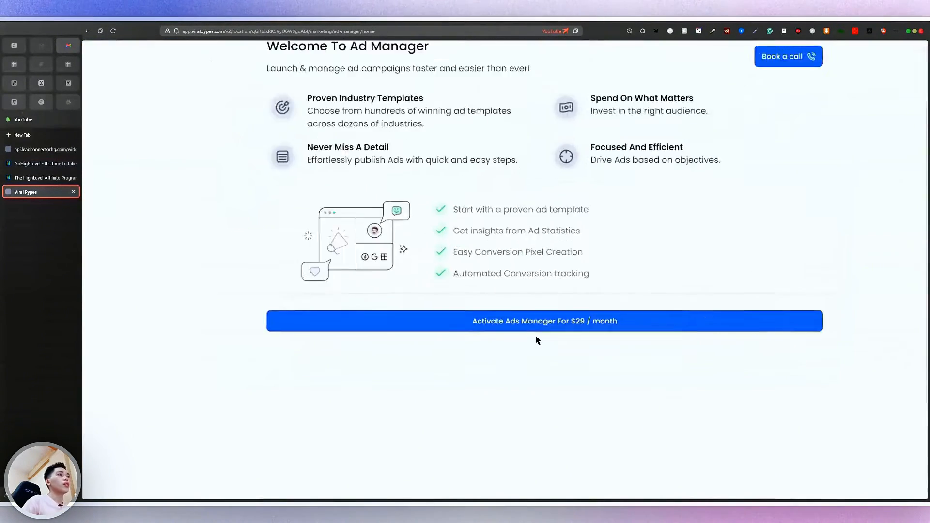
{"action": "scroll", "coordinate": [655, 337], "scroll_direction": "down", "scroll_amount": 6}
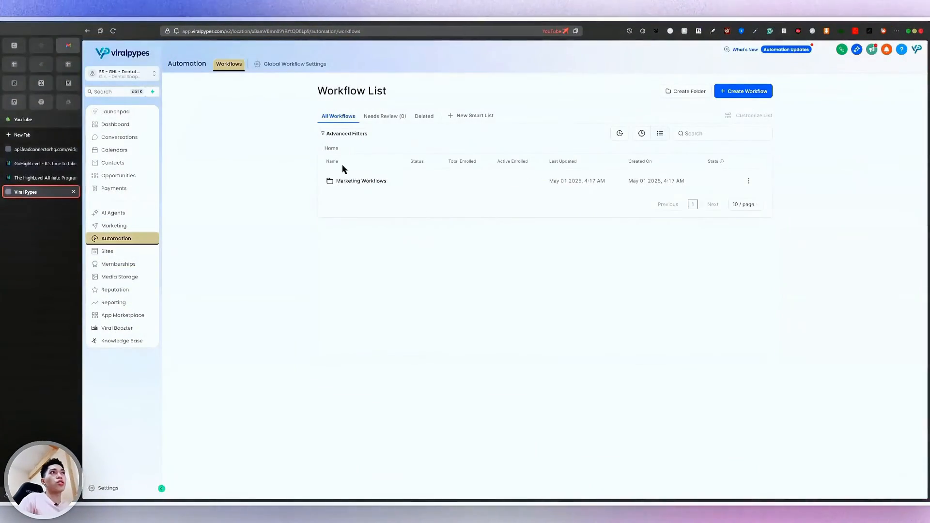
Open the Marketing Workflows folder and the workflow 1. New Lead Nurture (Fast 5) - Claim Offer
{"action": "left_click", "coordinate": [355, 180]}
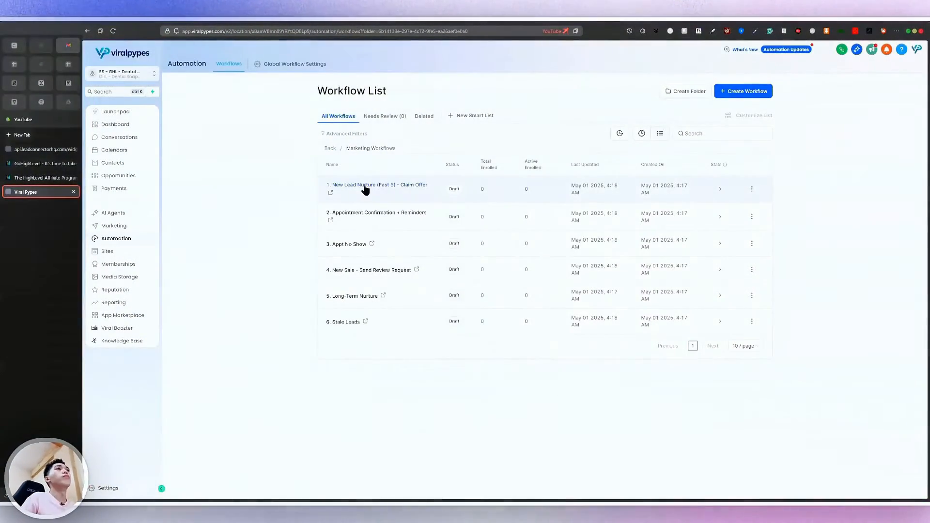
{"action": "left_click", "coordinate": [397, 189]}
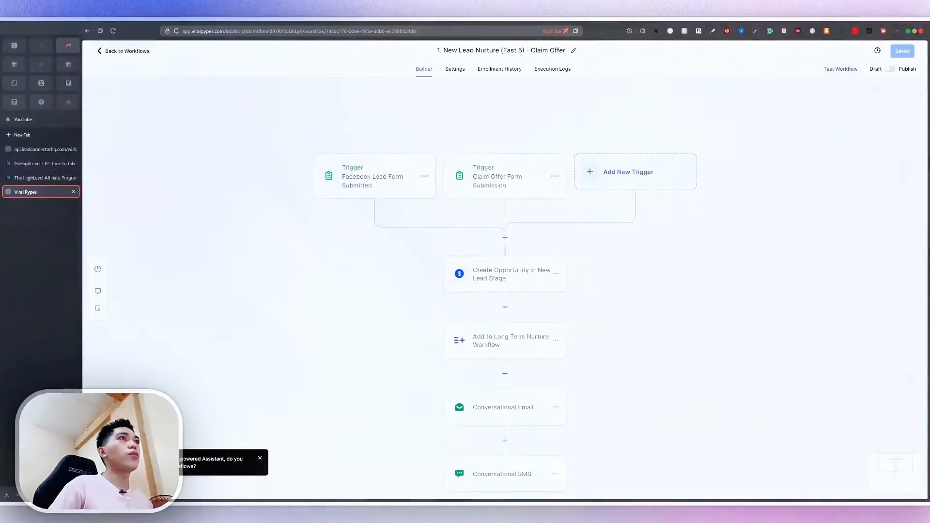
{"action": "scroll", "coordinate": [331, 210], "scroll_direction": "up", "scroll_amount": 5}
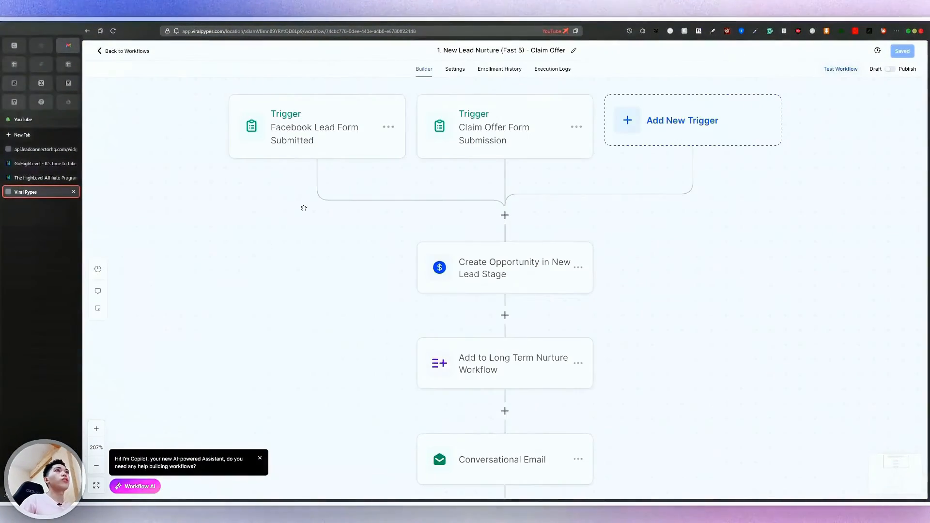
{"action": "scroll", "coordinate": [332, 210], "scroll_direction": "up", "scroll_amount": 2}
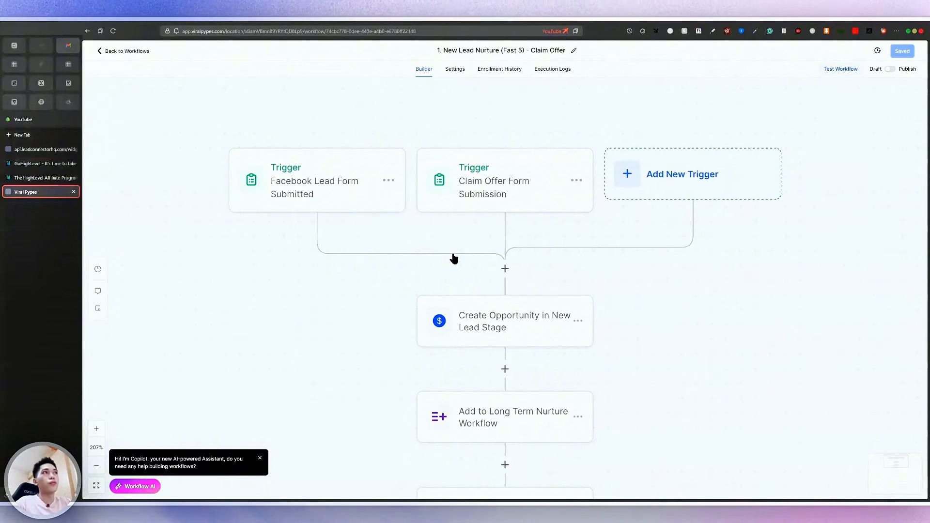
{"action": "scroll", "coordinate": [305, 193], "scroll_direction": "up", "scroll_amount": 1}
{"action": "scroll", "coordinate": [305, 192], "scroll_direction": "up", "scroll_amount": 2}
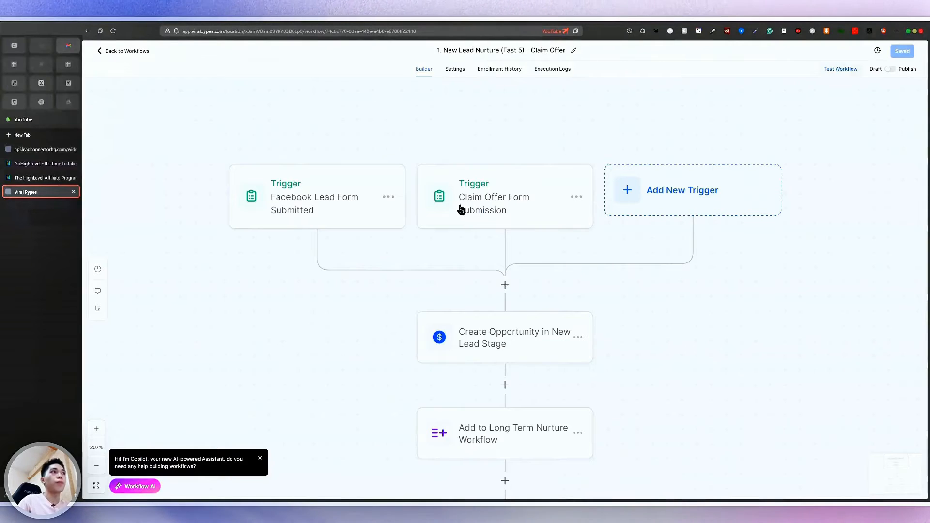
{"action": "scroll", "coordinate": [460, 332], "scroll_direction": "down", "scroll_amount": 2}
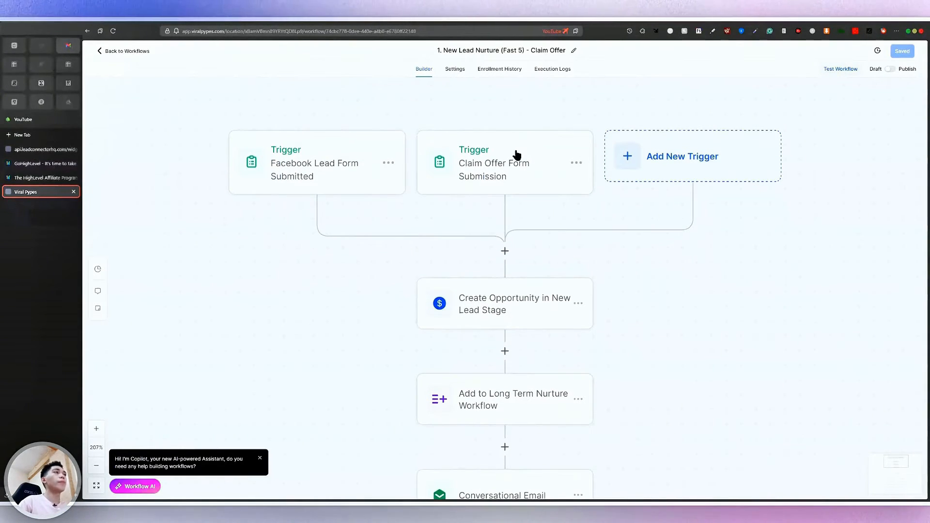
{"action": "scroll", "coordinate": [515, 154], "scroll_direction": "up", "scroll_amount": 1}
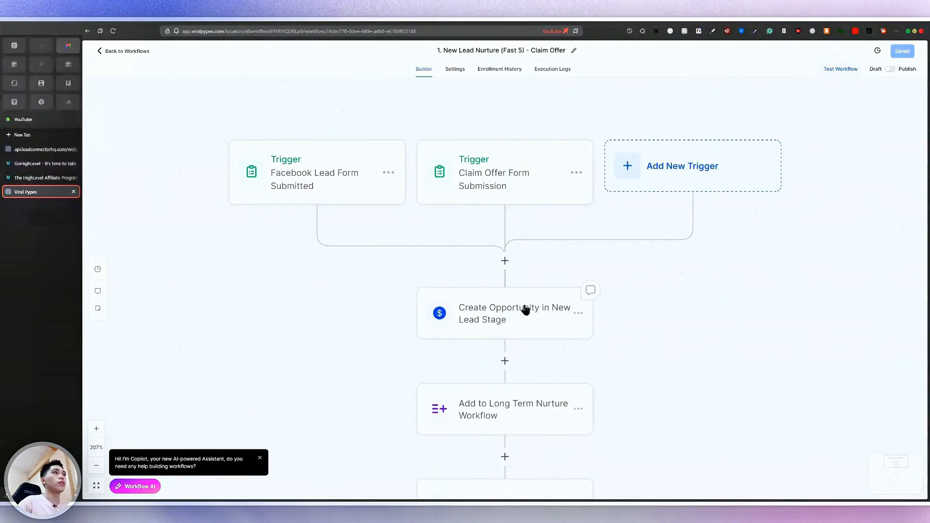
{"action": "left_click", "coordinate": [516, 320]}
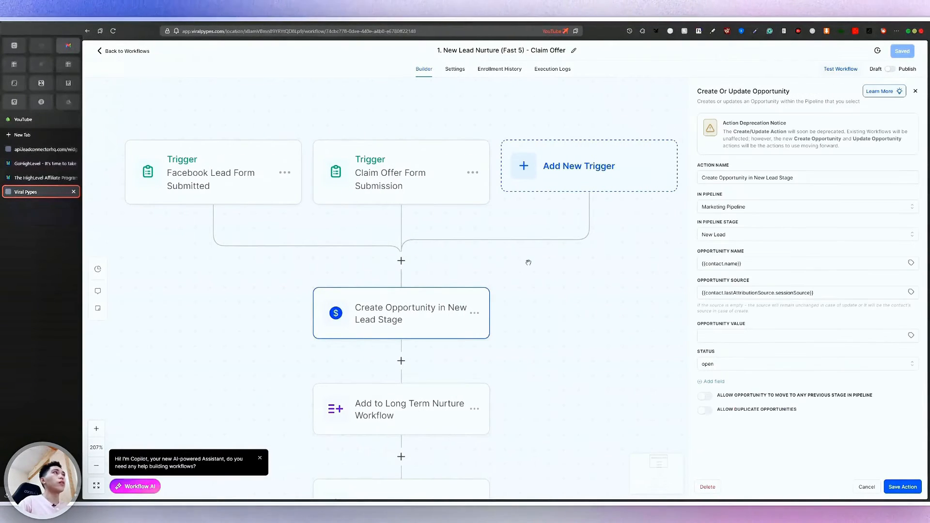
{"action": "scroll", "coordinate": [432, 314], "scroll_direction": "down", "scroll_amount": 1}
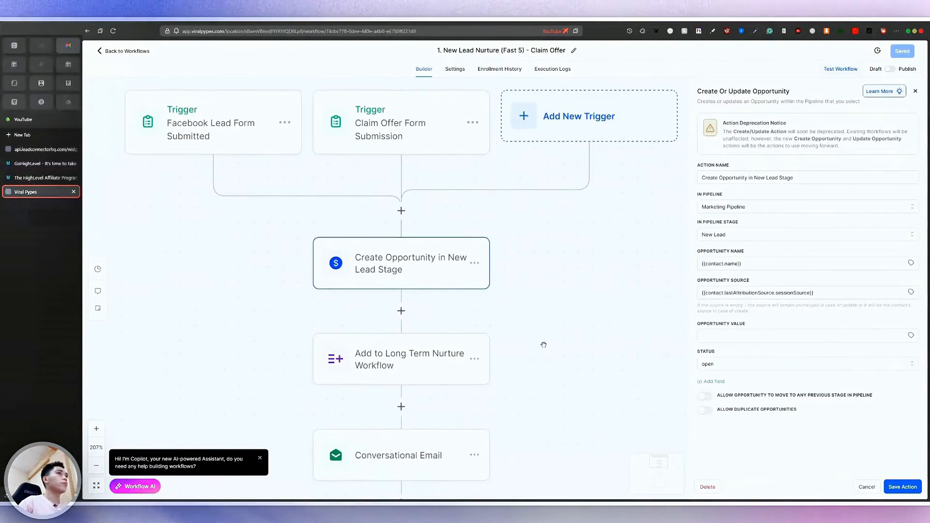
{"action": "scroll", "coordinate": [563, 245], "scroll_direction": "down", "scroll_amount": 3}
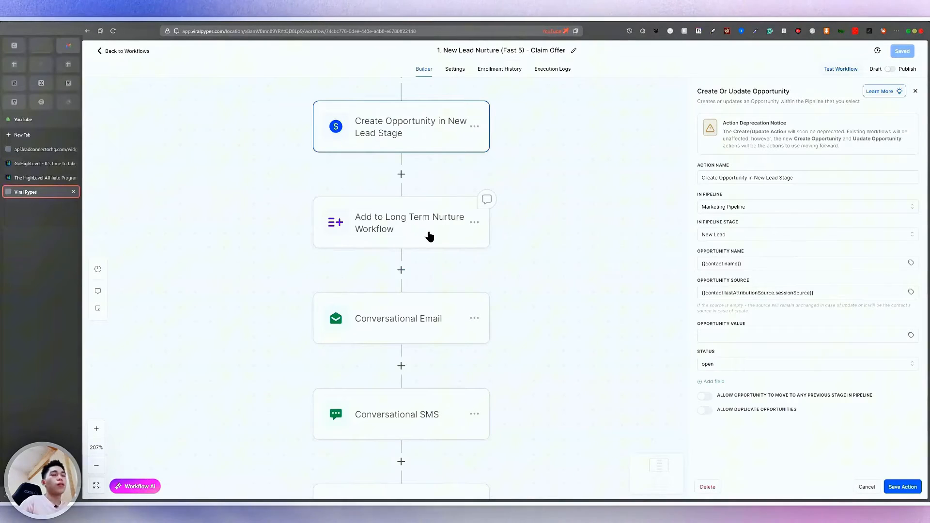
{"action": "scroll", "coordinate": [431, 238], "scroll_direction": "down", "scroll_amount": 1}
{"action": "scroll", "coordinate": [399, 471], "scroll_direction": "down", "scroll_amount": 10}
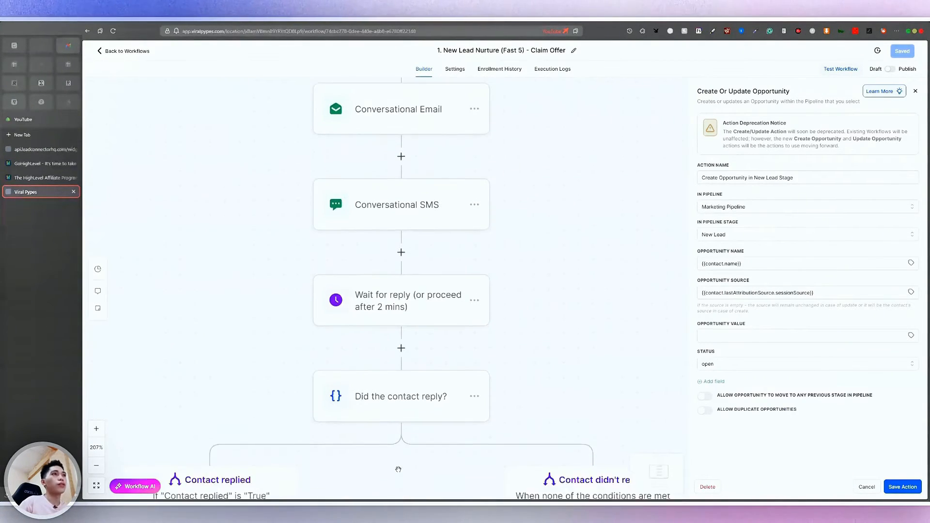
{"action": "scroll", "coordinate": [398, 470], "scroll_direction": "down", "scroll_amount": 4}
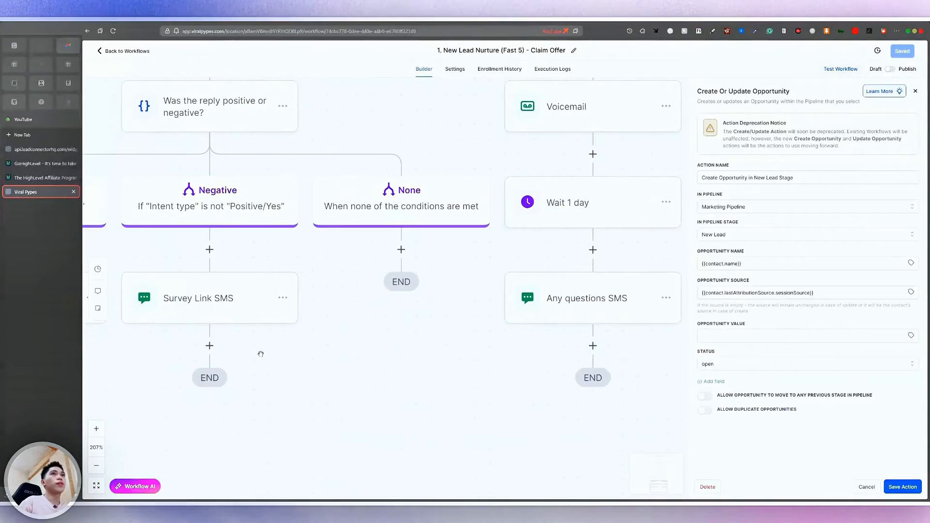
{"action": "left_click", "coordinate": [97, 466]}
{"action": "left_click", "coordinate": [96, 467]}
{"action": "left_click", "coordinate": [97, 467]}
{"action": "left_click", "coordinate": [96, 467]}
{"action": "left_click", "coordinate": [97, 467]}
{"action": "left_click", "coordinate": [96, 467]}
{"action": "left_click", "coordinate": [96, 467]}
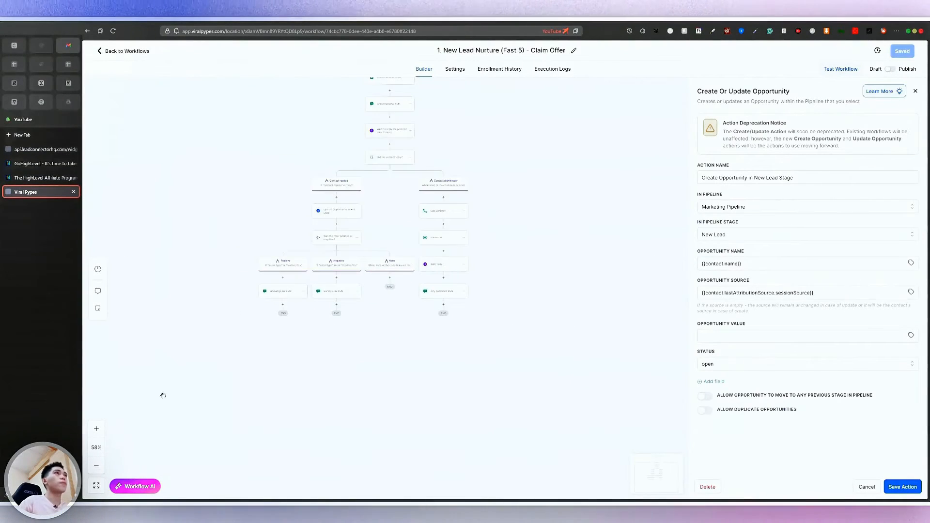
{"action": "scroll", "coordinate": [359, 223], "scroll_direction": "up", "scroll_amount": 4}
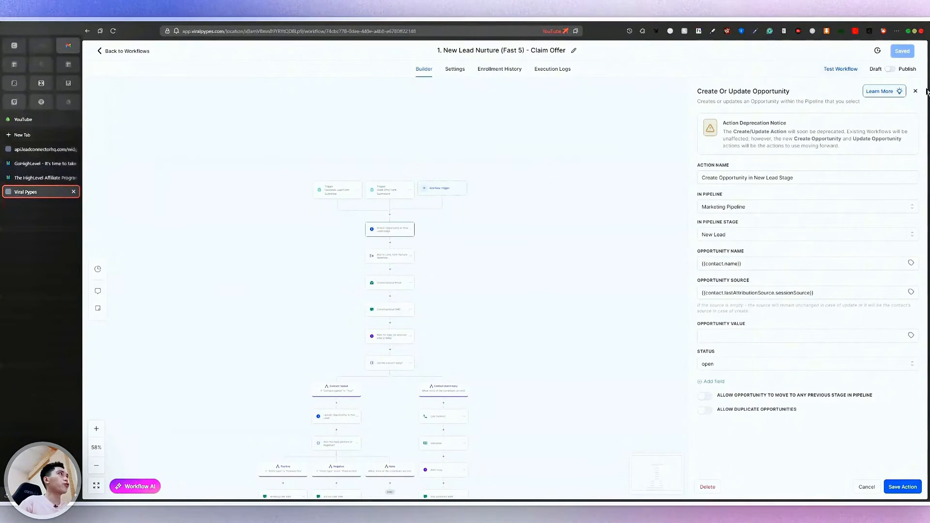
{"action": "left_click", "coordinate": [560, 204]}
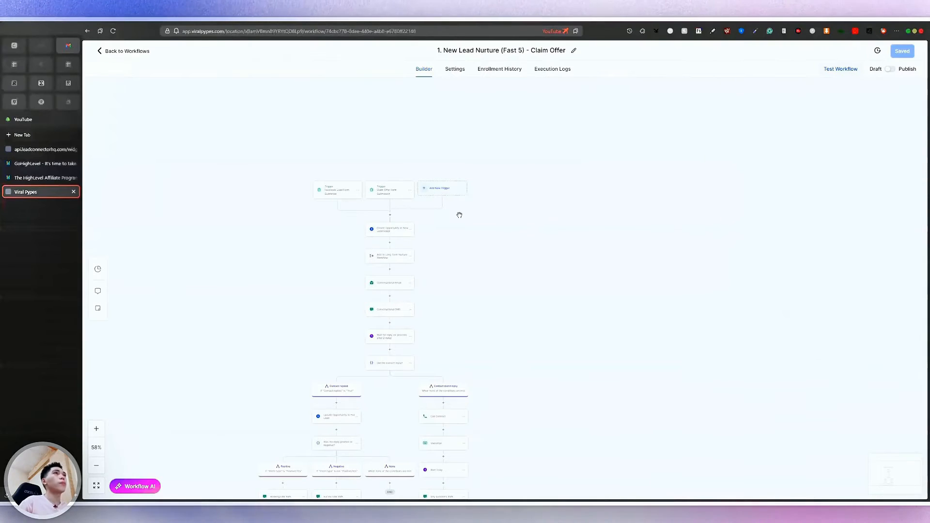
{"action": "left_click", "coordinate": [341, 196]}
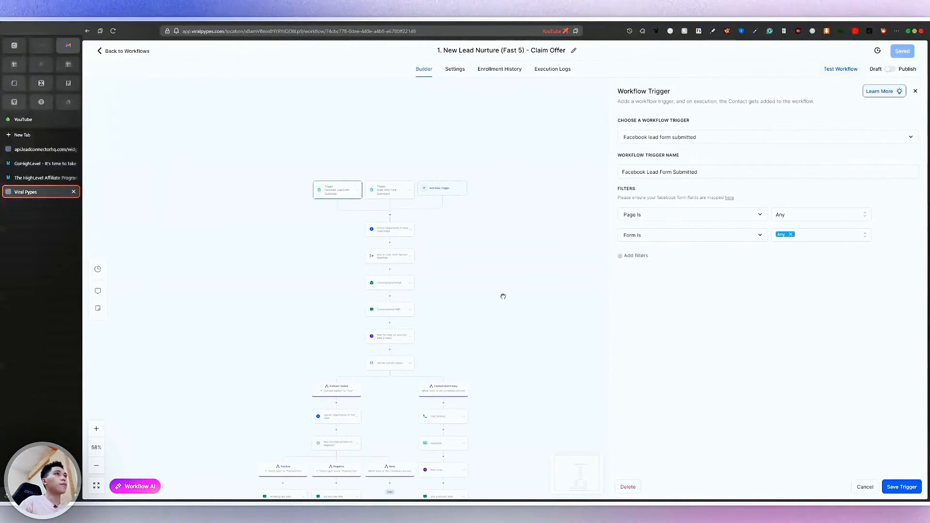
{"action": "left_click", "coordinate": [864, 488]}
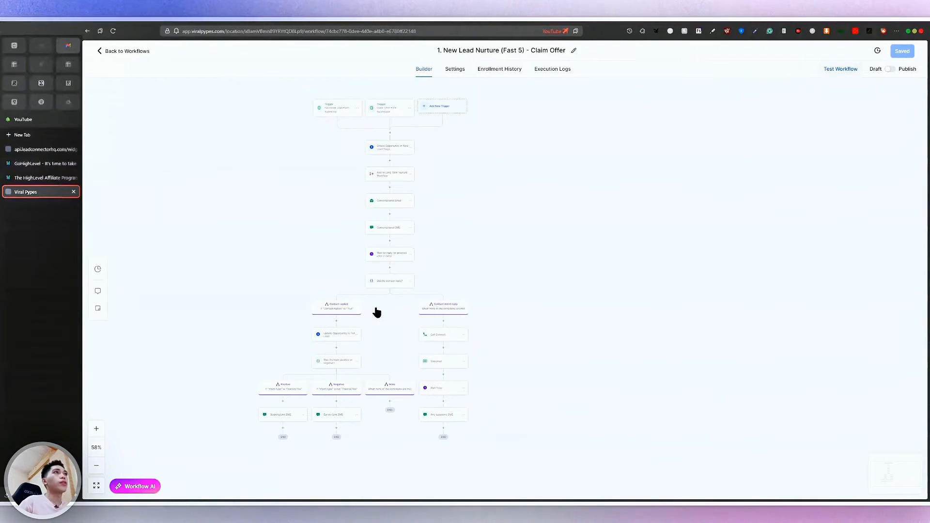
{"action": "left_click", "coordinate": [337, 427]}
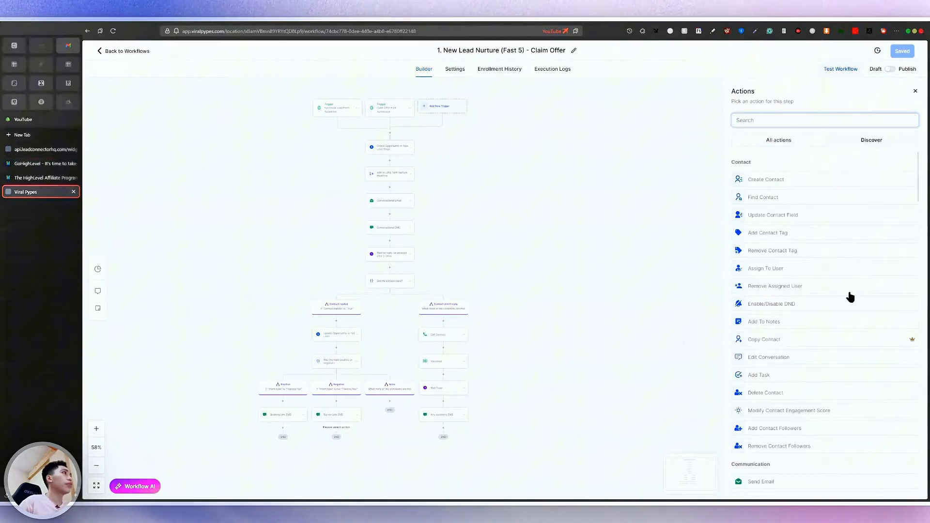
{"action": "scroll", "coordinate": [849, 294], "scroll_direction": "down", "scroll_amount": 3}
{"action": "scroll", "coordinate": [850, 294], "scroll_direction": "up", "scroll_amount": 3}
{"action": "scroll", "coordinate": [850, 296], "scroll_direction": "down", "scroll_amount": 8}
{"action": "scroll", "coordinate": [850, 297], "scroll_direction": "down", "scroll_amount": 5}
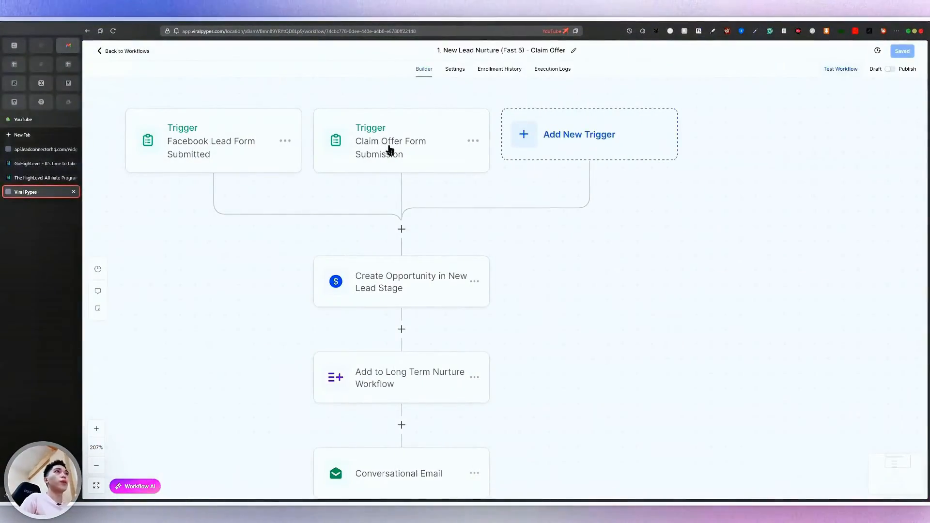
{"action": "left_click", "coordinate": [410, 304]}
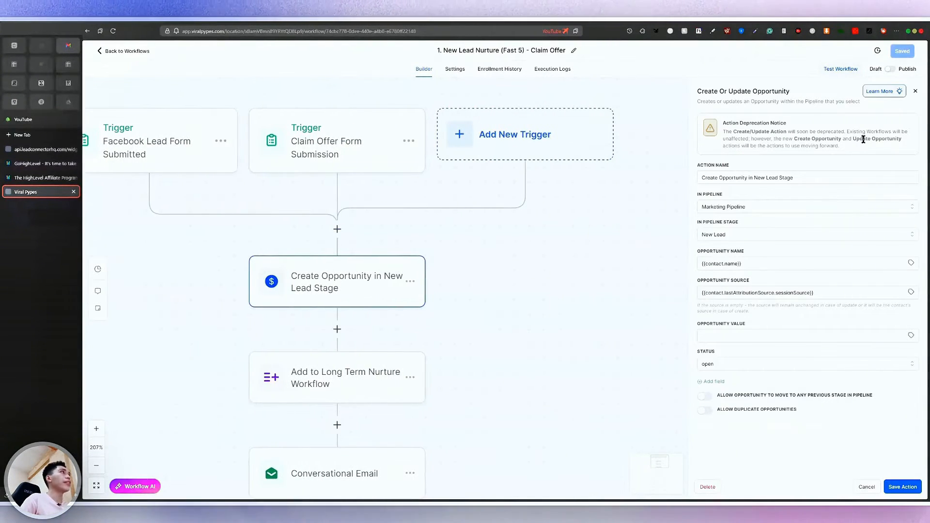
{"action": "scroll", "coordinate": [866, 129], "scroll_direction": "up", "scroll_amount": 5}
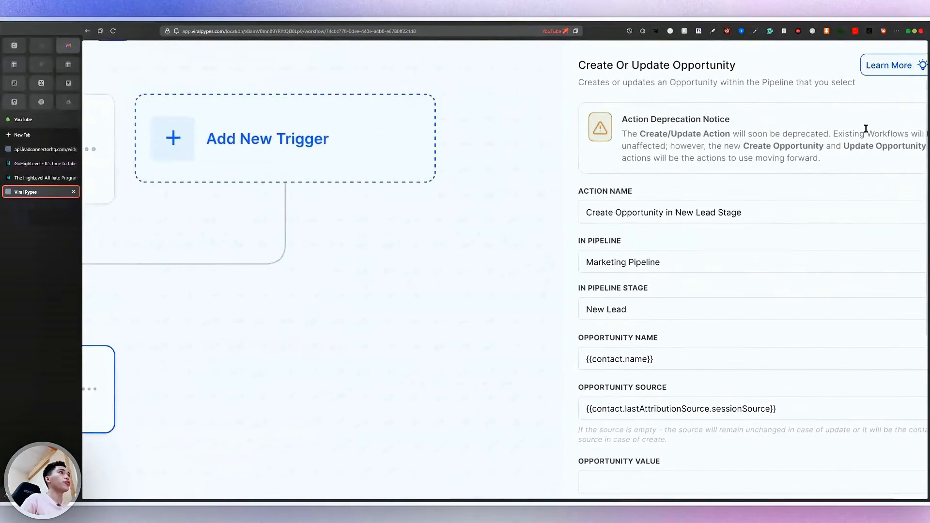
{"action": "scroll", "coordinate": [800, 288], "scroll_direction": "down", "scroll_amount": 5}
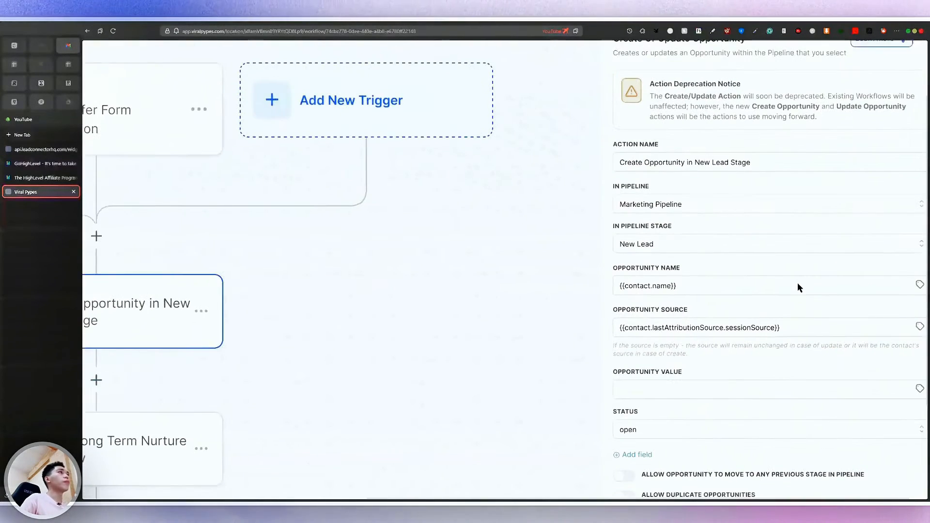
{"action": "scroll", "coordinate": [641, 236], "scroll_direction": "down", "scroll_amount": 1}
{"action": "left_click_drag", "start_coordinate": [614, 163], "coordinate": [645, 167]}
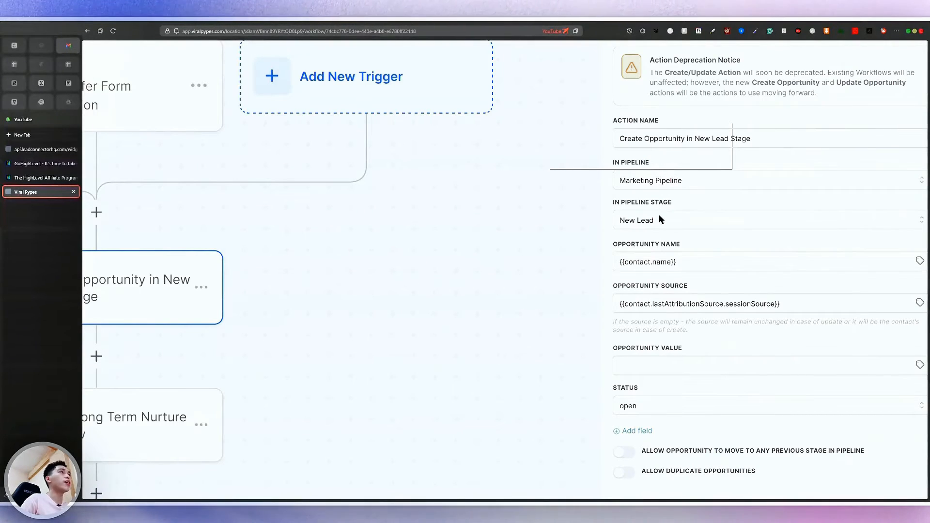
{"action": "scroll", "coordinate": [659, 214], "scroll_direction": "up", "scroll_amount": 3}
{"action": "left_click", "coordinate": [682, 227]}
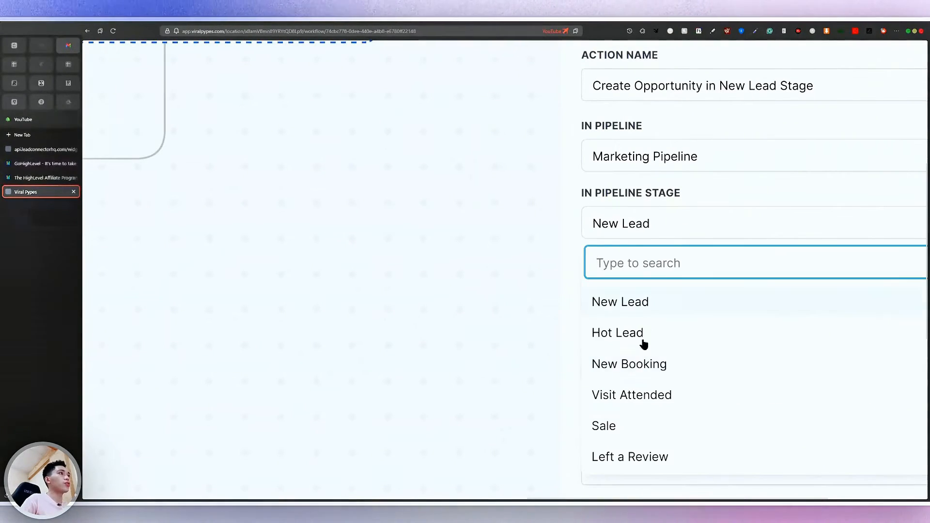
{"action": "left_click", "coordinate": [672, 235]}
{"action": "scroll", "coordinate": [672, 235], "scroll_direction": "down", "scroll_amount": 5}
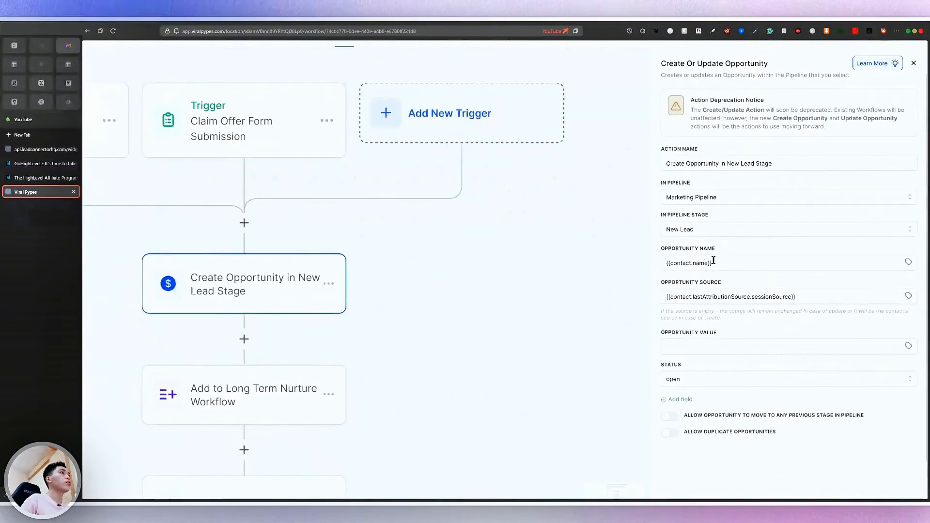
{"action": "scroll", "coordinate": [713, 260], "scroll_direction": "up", "scroll_amount": 5}
{"action": "left_click", "coordinate": [677, 268]}
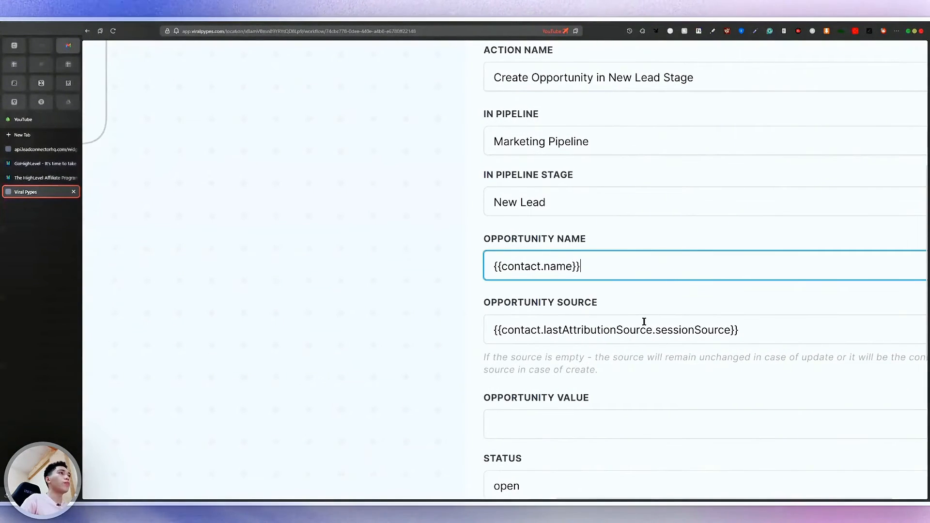
{"action": "left_click", "coordinate": [632, 329]}
{"action": "scroll", "coordinate": [632, 329], "scroll_direction": "down", "scroll_amount": 3}
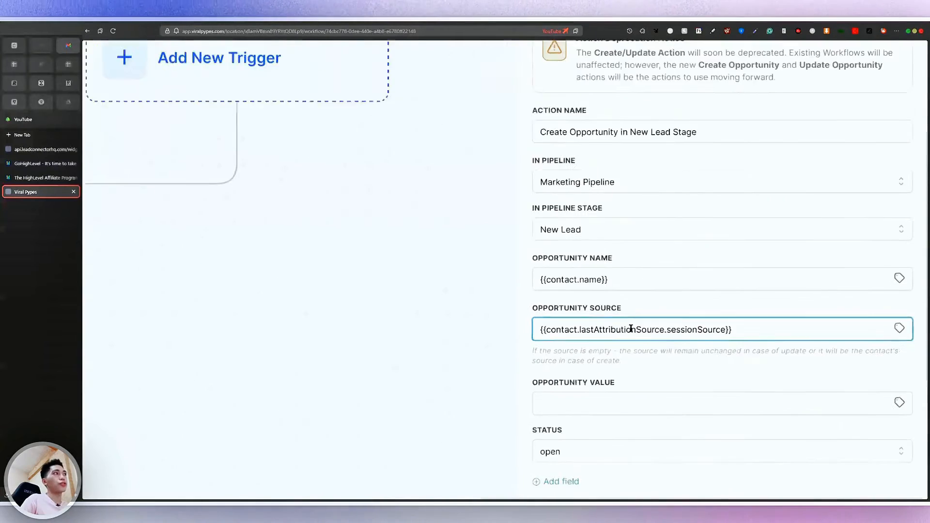
{"action": "left_click_drag", "start_coordinate": [777, 332], "coordinate": [506, 351]}
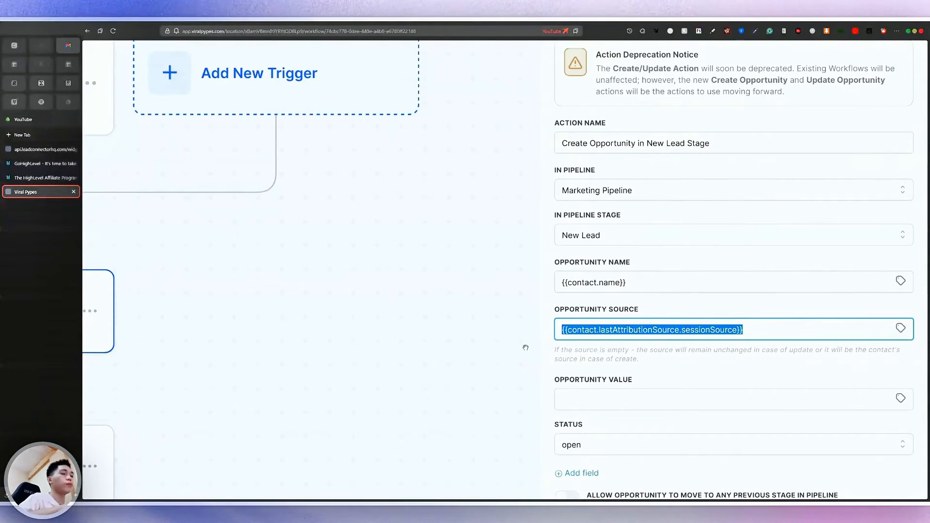
{"action": "key", "text": "BackSpace"}
{"action": "left_click", "coordinate": [638, 282]}
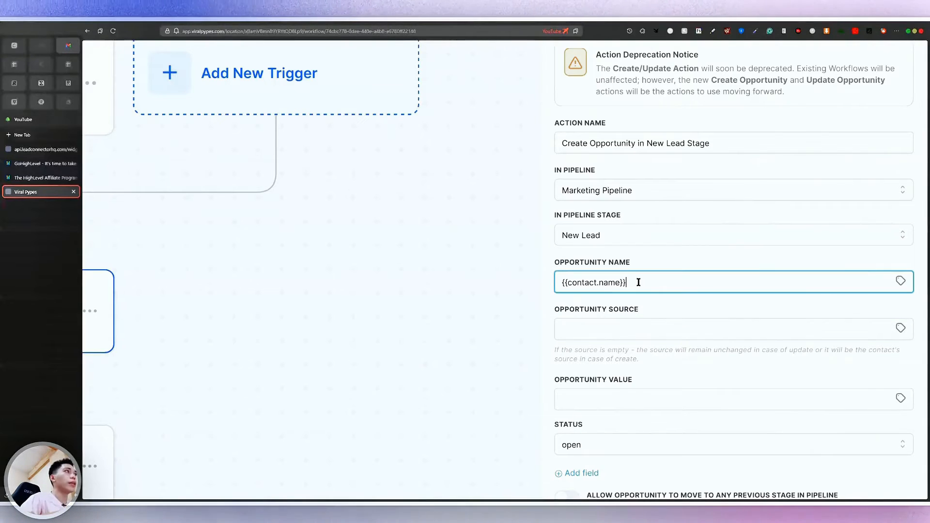
{"action": "key", "text": "ctrl+z"}
{"action": "left_click", "coordinate": [645, 284]}
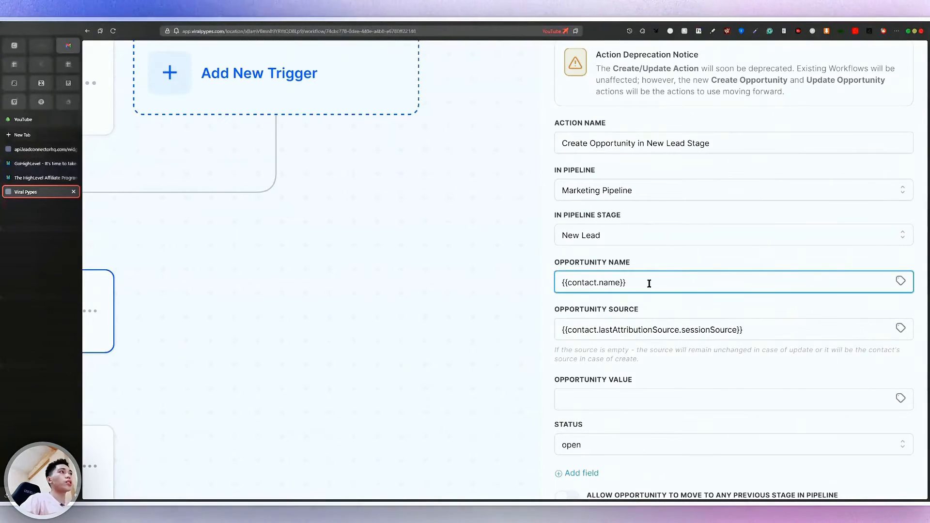
{"action": "key", "text": "ctrl+minus"}
{"action": "scroll", "coordinate": [677, 283], "scroll_direction": "down", "scroll_amount": 3}
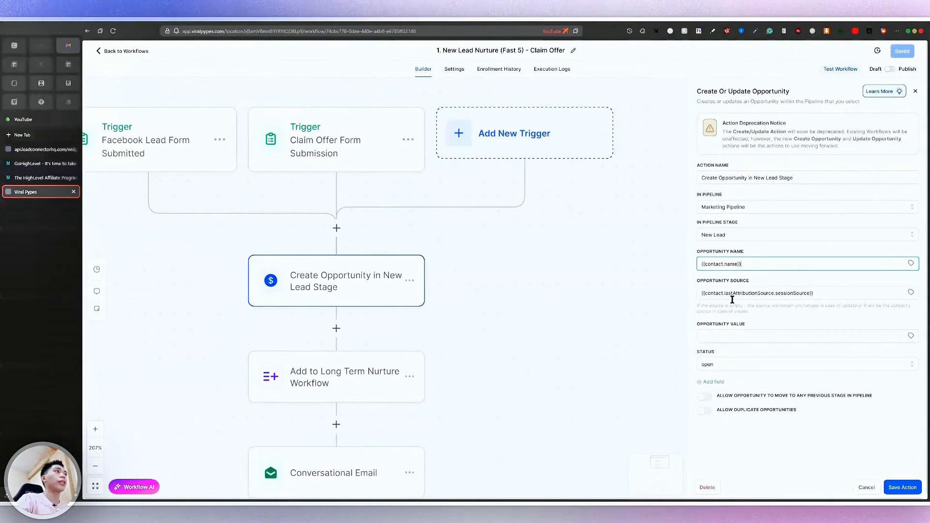
{"action": "scroll", "coordinate": [795, 275], "scroll_direction": "up", "scroll_amount": 5}
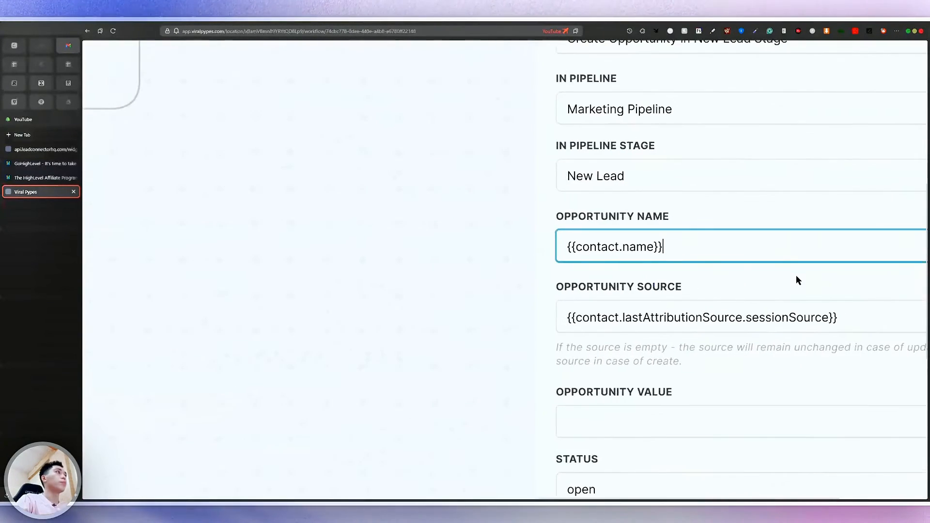
{"action": "scroll", "coordinate": [796, 275], "scroll_direction": "right", "scroll_amount": 3}
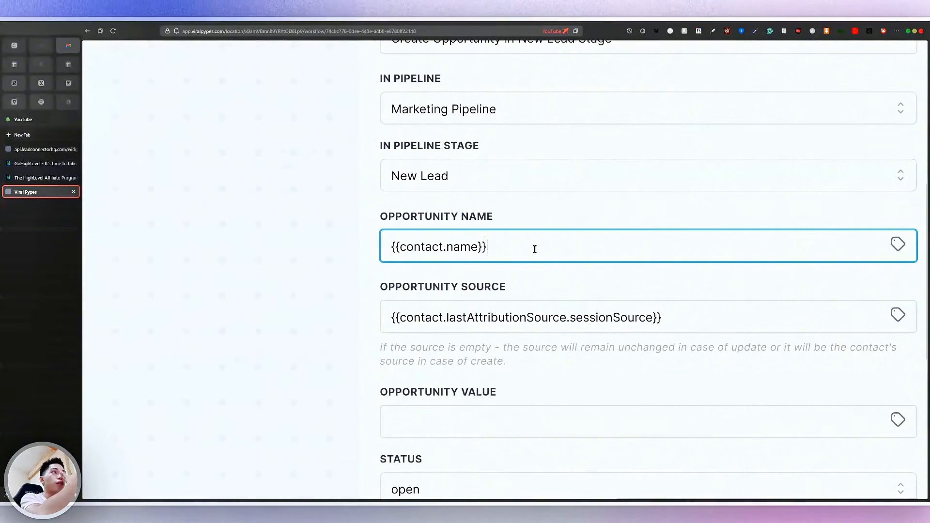
Append the User > Full Name merge field to the opportunity name, then delete it
{"action": "left_click", "coordinate": [898, 245]}
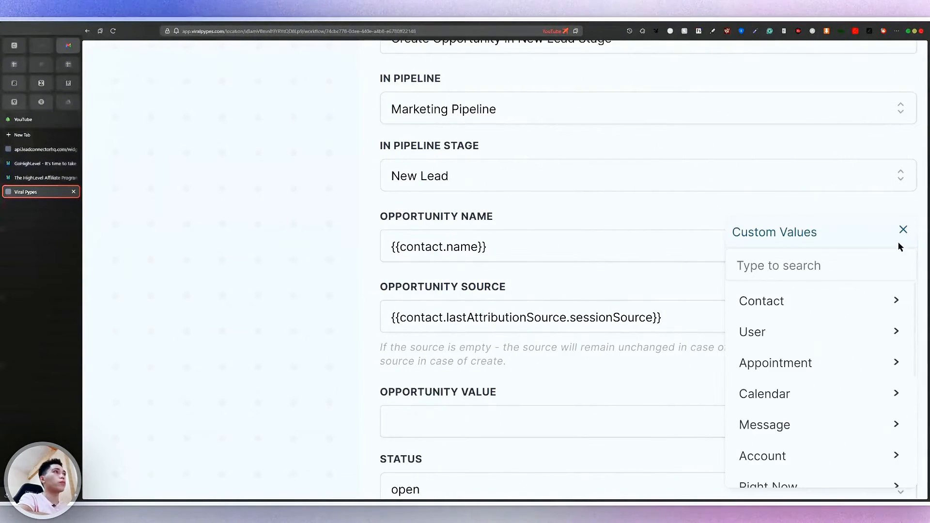
{"action": "left_click", "coordinate": [792, 334]}
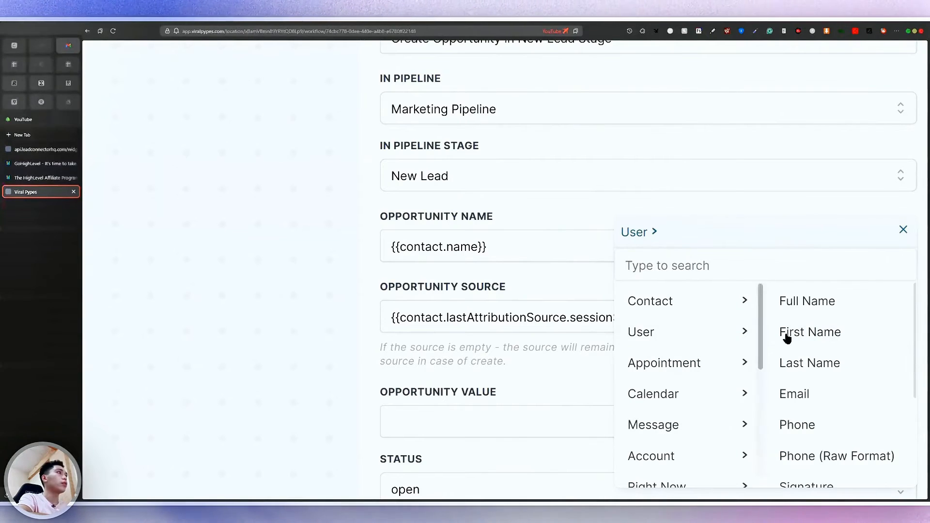
{"action": "left_click", "coordinate": [841, 301]}
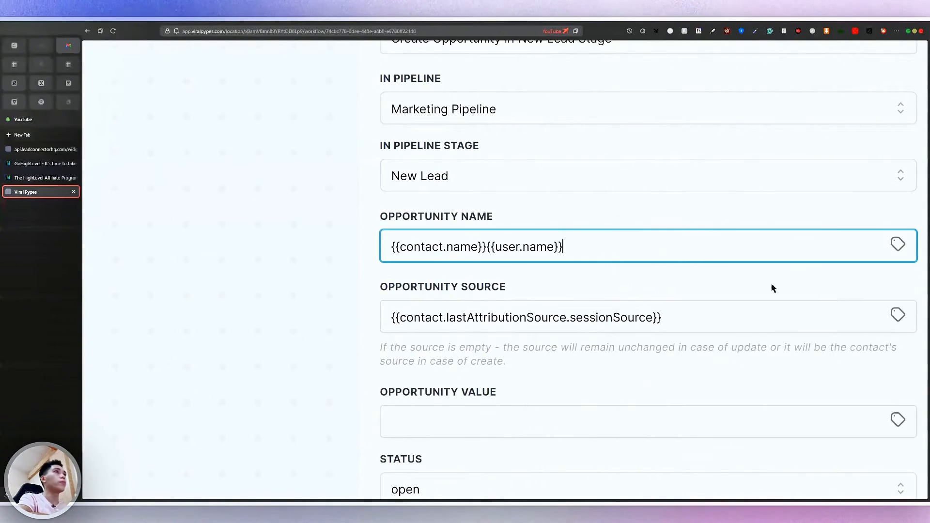
{"action": "scroll", "coordinate": [510, 247], "scroll_direction": "up", "scroll_amount": 5}
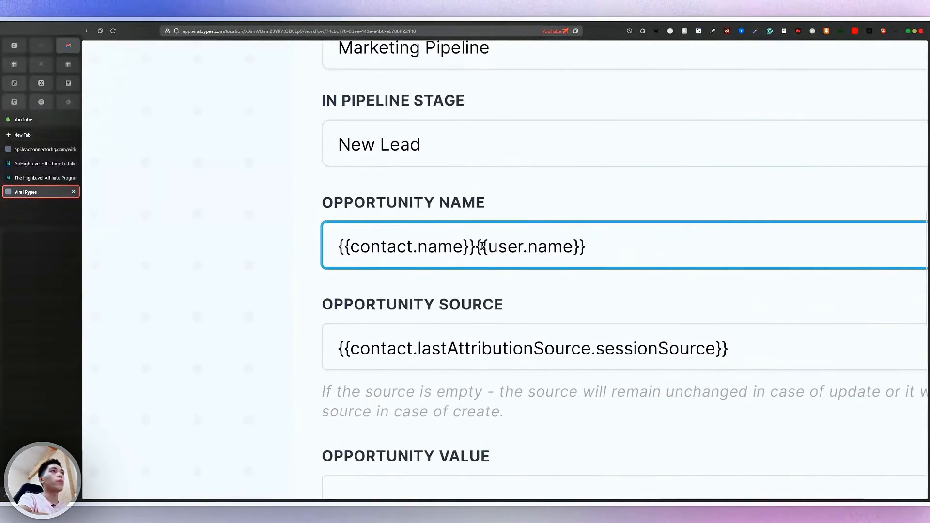
{"action": "left_click_drag", "start_coordinate": [477, 246], "coordinate": [808, 262]}
{"action": "key", "text": "BackSpace"}
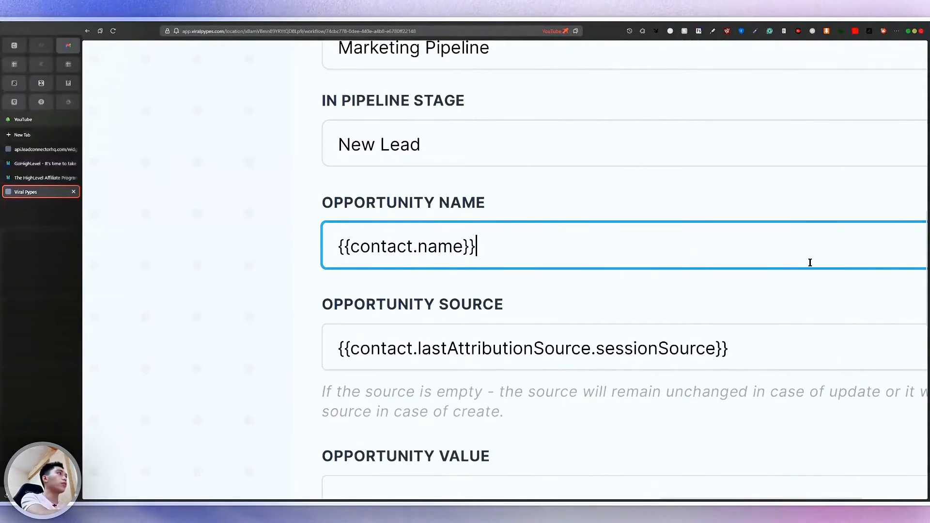
{"action": "scroll", "coordinate": [807, 262], "scroll_direction": "right", "scroll_amount": 5}
Insert the Contact > Full Name merge field and delete the duplicate {{contact.name}} tag
{"action": "left_click", "coordinate": [875, 244]}
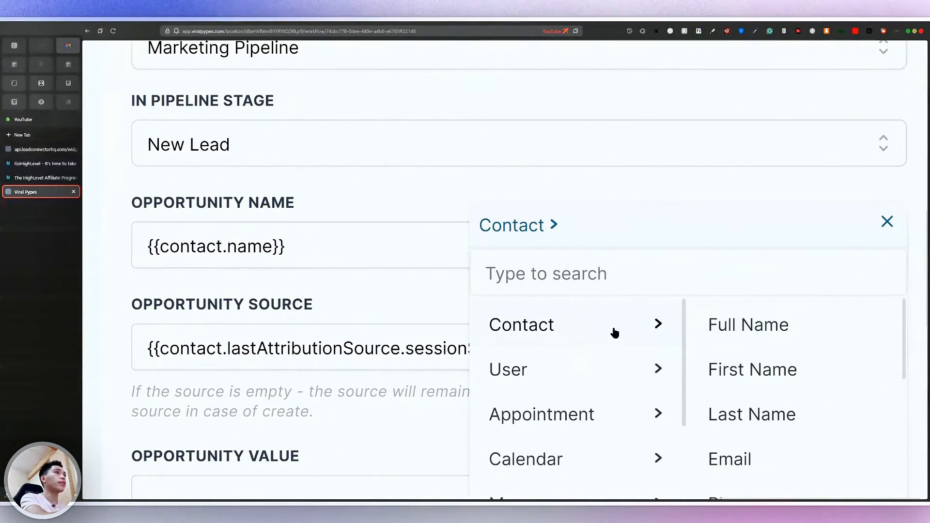
{"action": "left_click", "coordinate": [792, 336]}
{"action": "left_click_drag", "start_coordinate": [289, 243], "coordinate": [482, 245]}
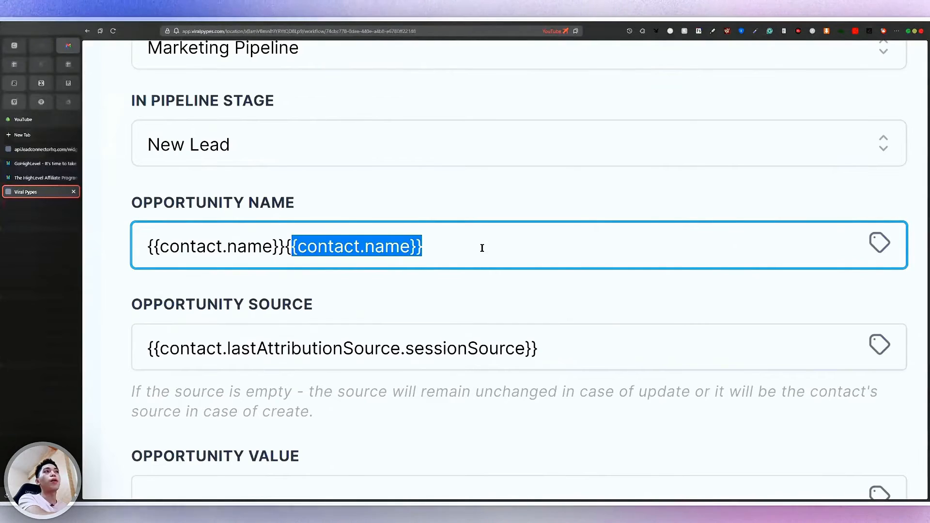
{"action": "key", "text": "BackSpace"}
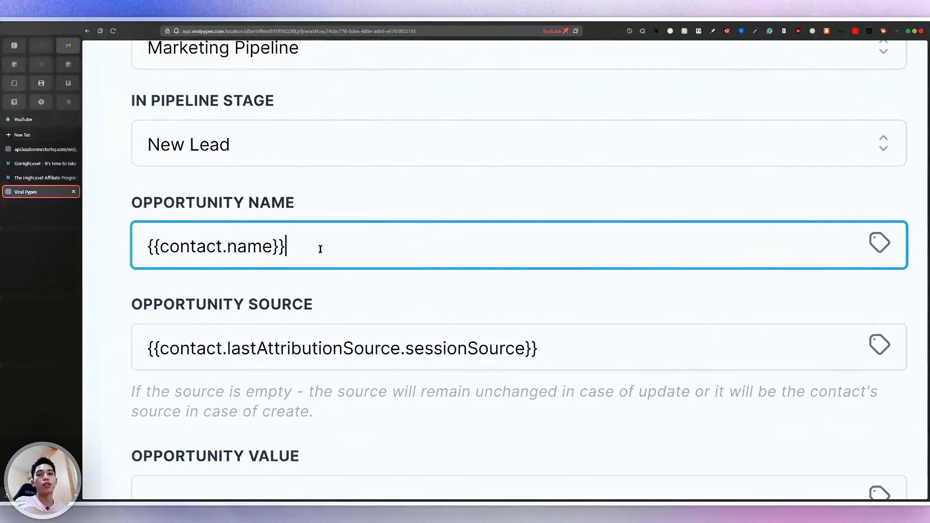
Check the remaining {{contact.name}} tag in the opportunity name and review the other action settings
{"action": "scroll", "coordinate": [320, 249], "scroll_direction": "down", "scroll_amount": 2}
{"action": "scroll", "coordinate": [320, 249], "scroll_direction": "down", "scroll_amount": 1}
{"action": "left_click_drag", "start_coordinate": [476, 249], "coordinate": [356, 246]}
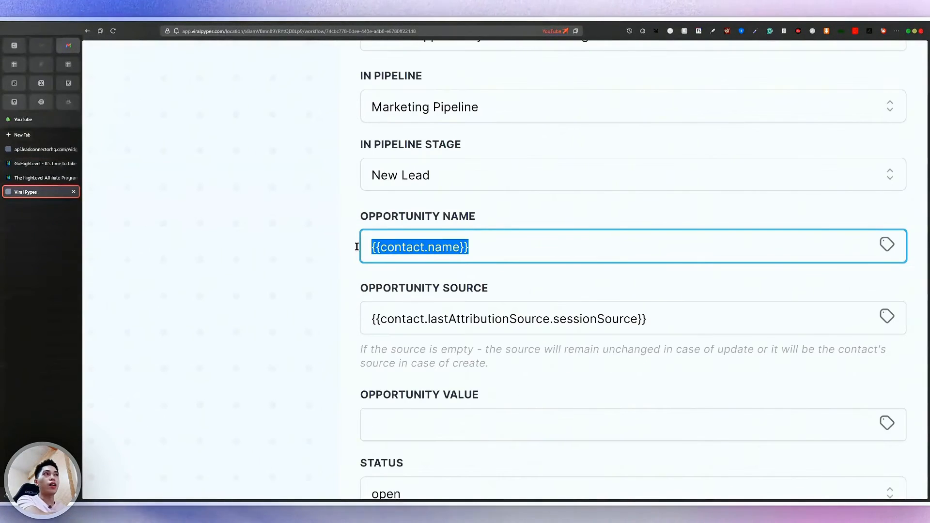
{"action": "left_click", "coordinate": [482, 252]}
{"action": "key", "text": "shift+Left"}
{"action": "key", "text": "shift+Left"}
{"action": "scroll", "coordinate": [480, 247], "scroll_direction": "up", "scroll_amount": 3}
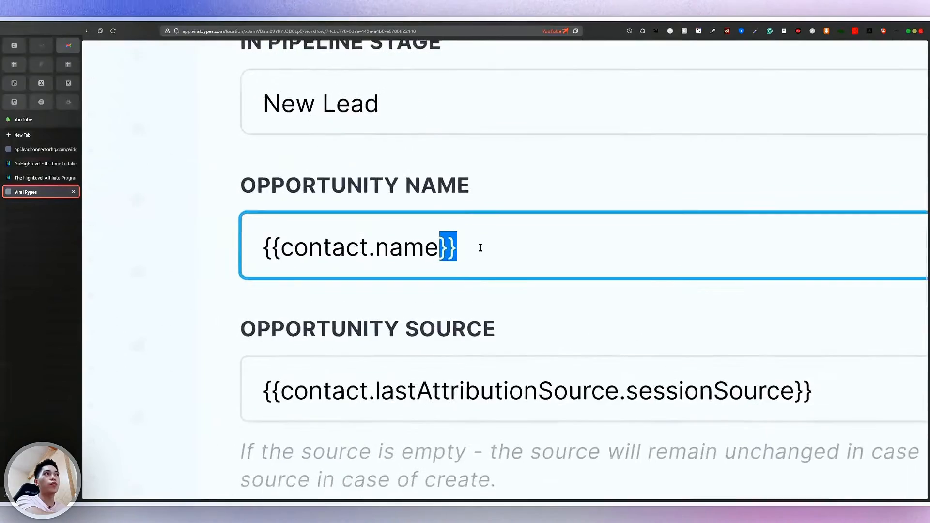
{"action": "scroll", "coordinate": [335, 270], "scroll_direction": "down", "scroll_amount": 3}
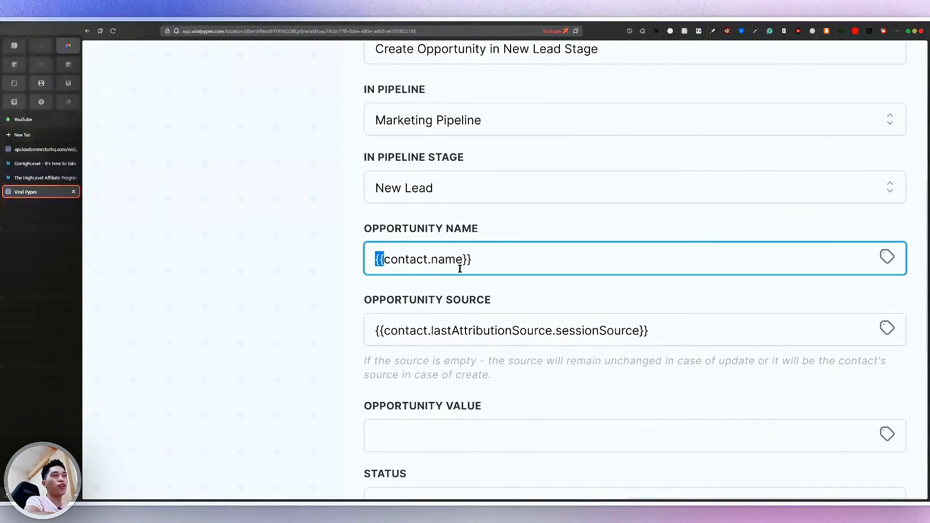
{"action": "scroll", "coordinate": [460, 268], "scroll_direction": "down", "scroll_amount": 4}
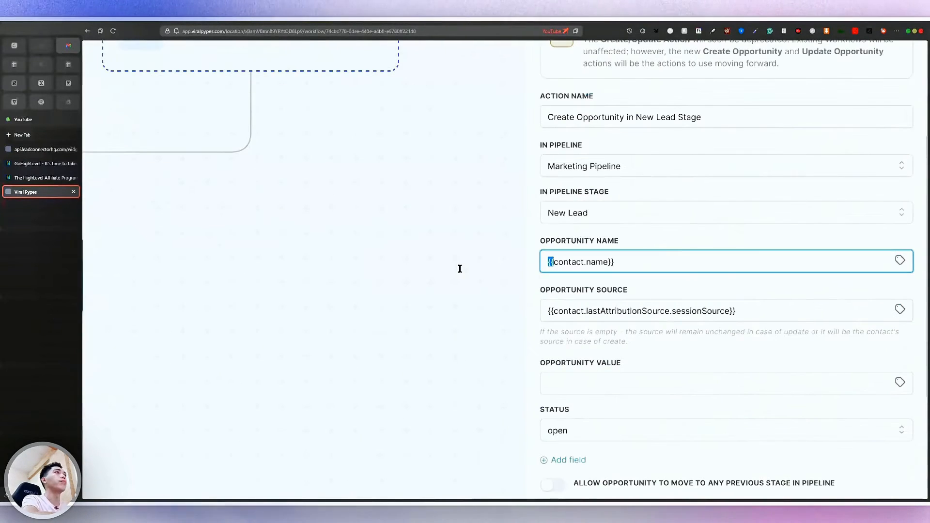
{"action": "scroll", "coordinate": [654, 342], "scroll_direction": "down", "scroll_amount": 3}
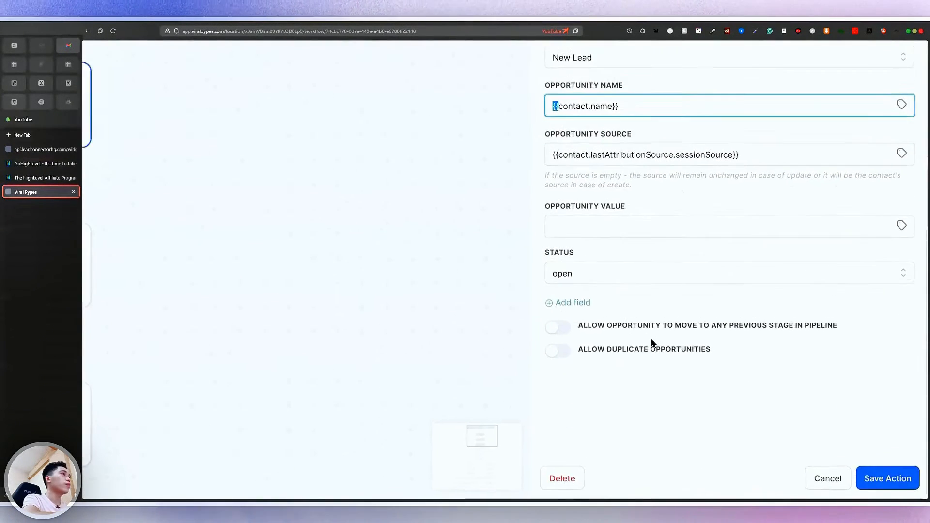
{"action": "scroll", "coordinate": [651, 341], "scroll_direction": "down", "scroll_amount": 2}
{"action": "scroll", "coordinate": [896, 486], "scroll_direction": "down", "scroll_amount": 2}
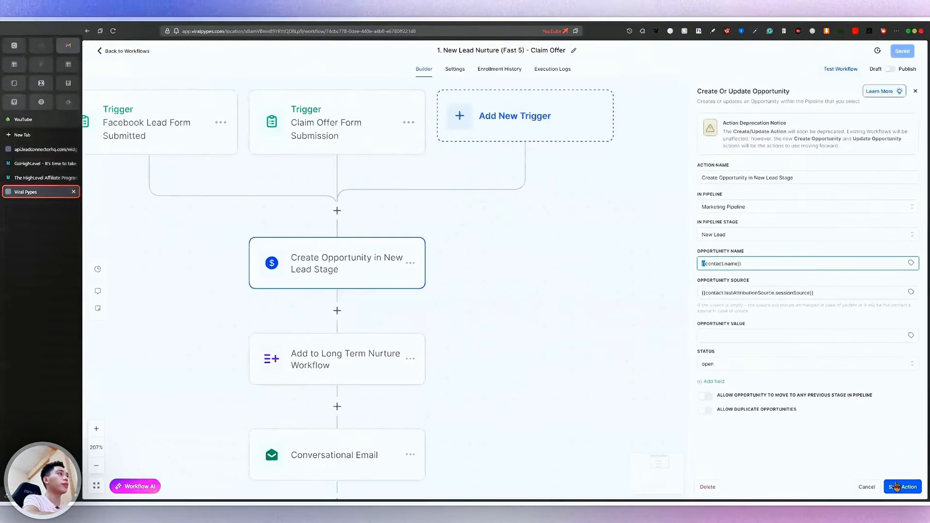
Close the opportunity action's settings and open the Long Term Nurture step
{"action": "left_click", "coordinate": [866, 487]}
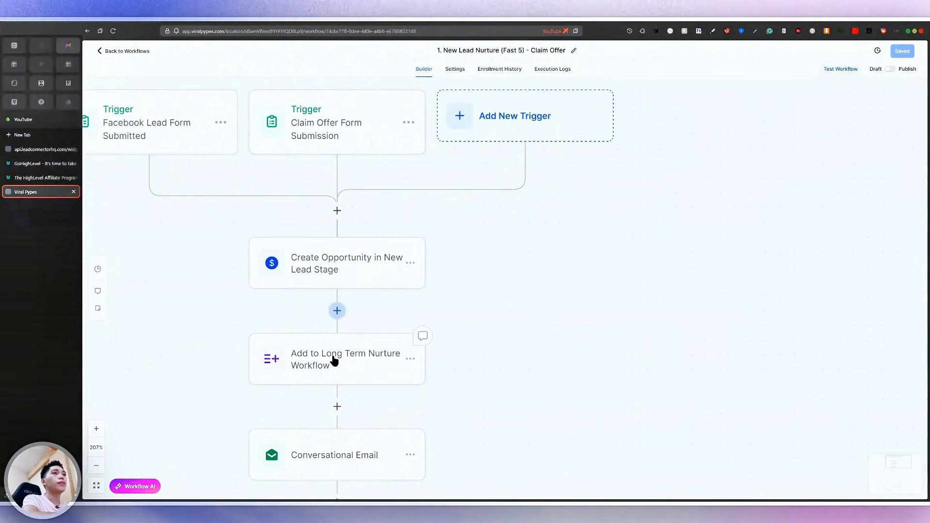
{"action": "left_click", "coordinate": [373, 366]}
{"action": "scroll", "coordinate": [373, 359], "scroll_direction": "down", "scroll_amount": 1}
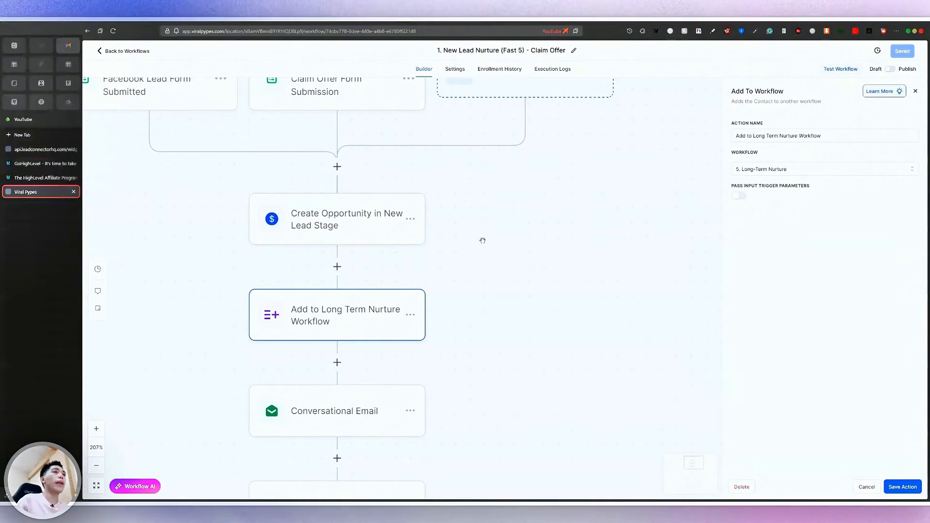
{"action": "scroll", "coordinate": [370, 334], "scroll_direction": "down", "scroll_amount": 1}
Inspect the Conversational Email, Conversational SMS and Wait for reply steps in turn
{"action": "left_click", "coordinate": [356, 369]}
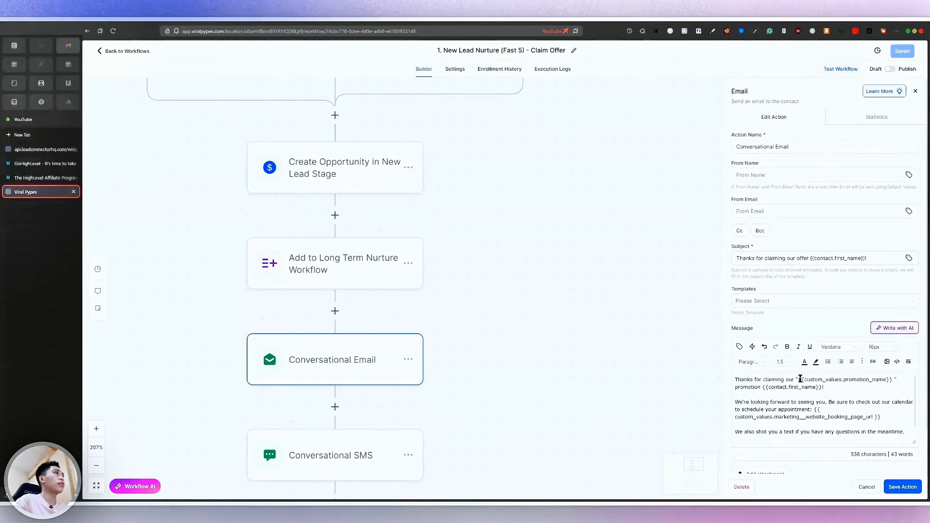
{"action": "scroll", "coordinate": [801, 379], "scroll_direction": "down", "scroll_amount": 3}
{"action": "scroll", "coordinate": [871, 347], "scroll_direction": "up", "scroll_amount": 2}
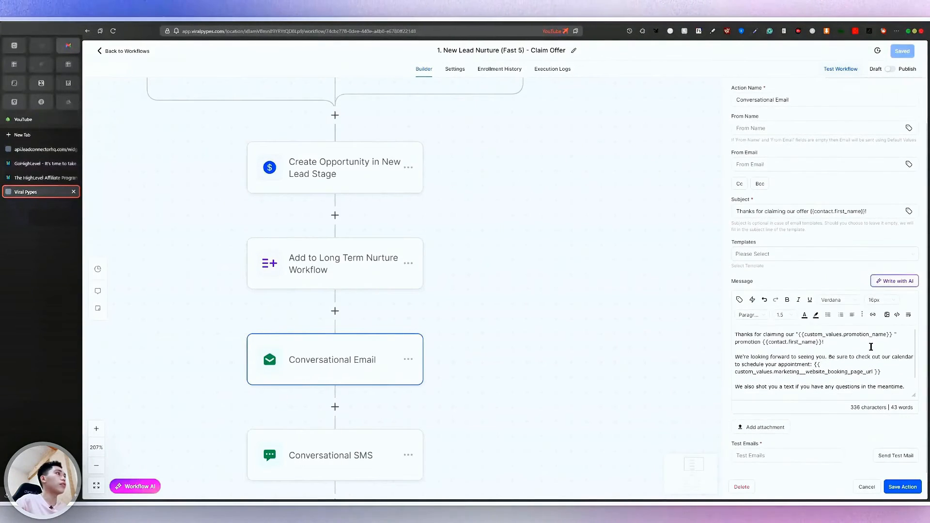
{"action": "scroll", "coordinate": [347, 411], "scroll_direction": "down", "scroll_amount": 2}
{"action": "left_click", "coordinate": [349, 413]}
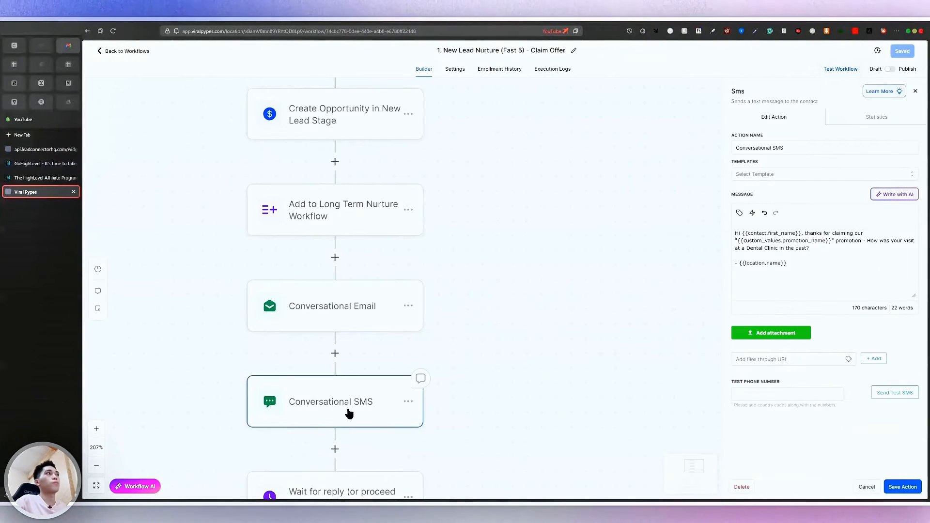
{"action": "scroll", "coordinate": [342, 433], "scroll_direction": "down", "scroll_amount": 2}
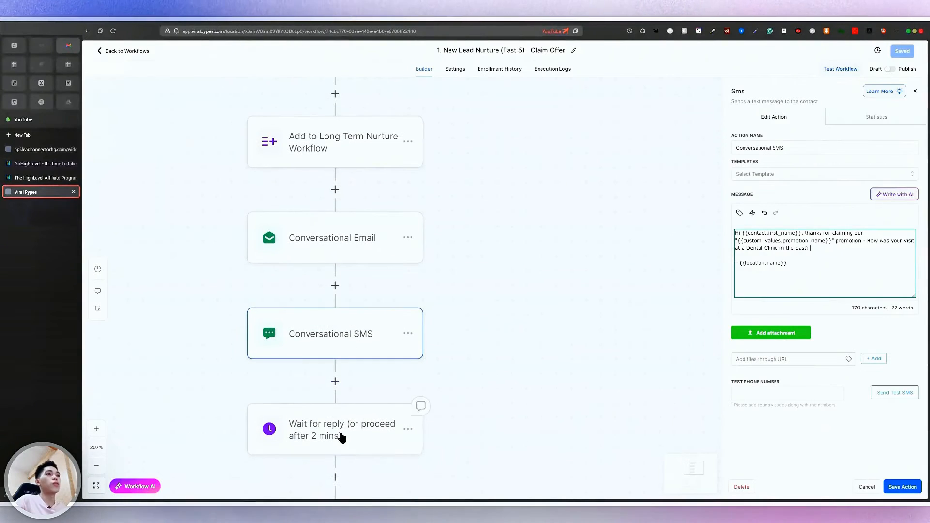
{"action": "left_click", "coordinate": [347, 441]}
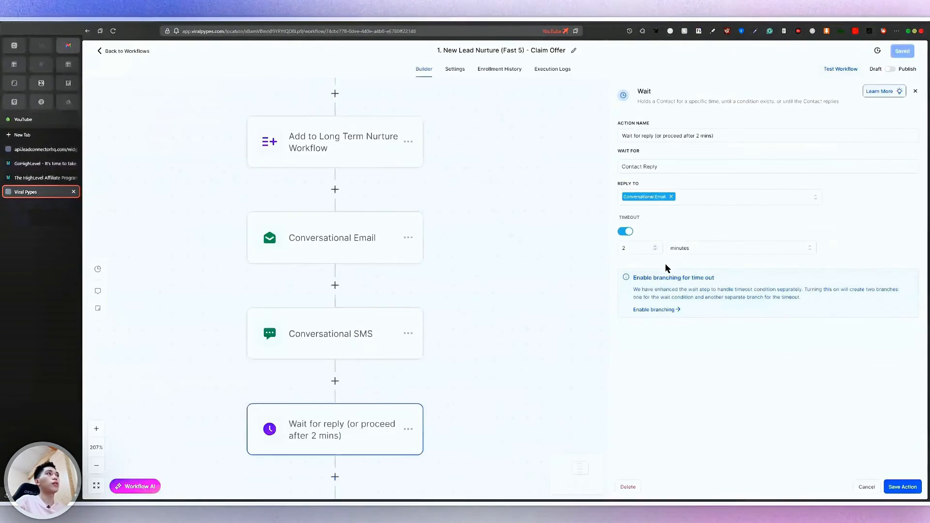
Close the wait step, keep its changes, and zoom out to show the whole workflow tree
{"action": "left_click", "coordinate": [870, 488]}
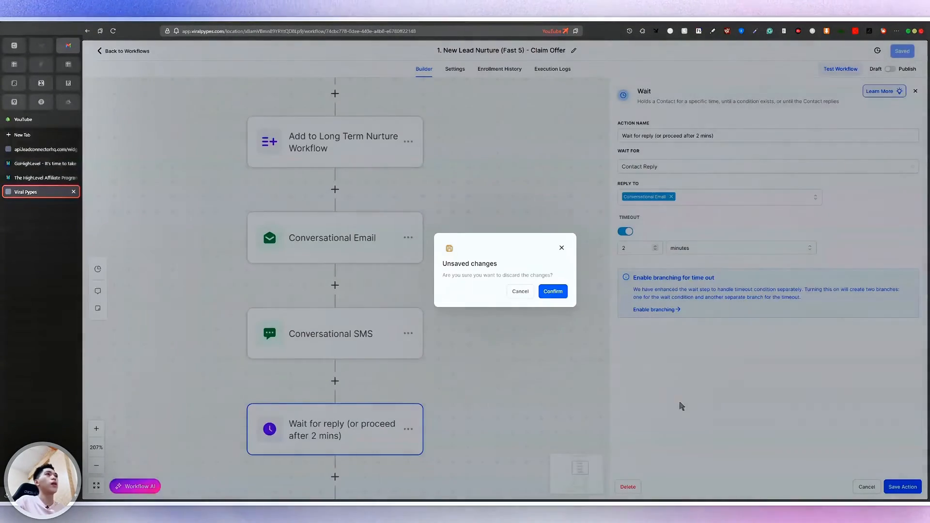
{"action": "left_click", "coordinate": [520, 292]}
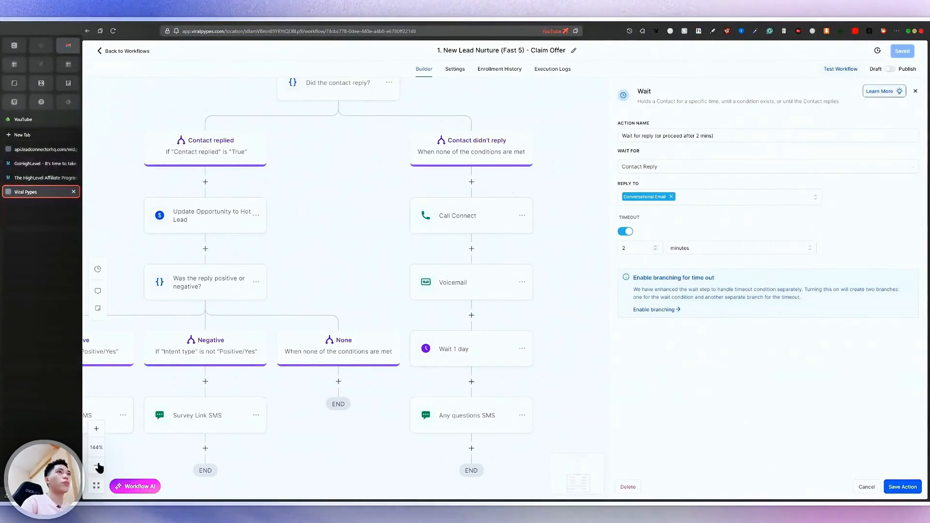
{"action": "scroll", "coordinate": [322, 322], "scroll_direction": "left", "scroll_amount": 5}
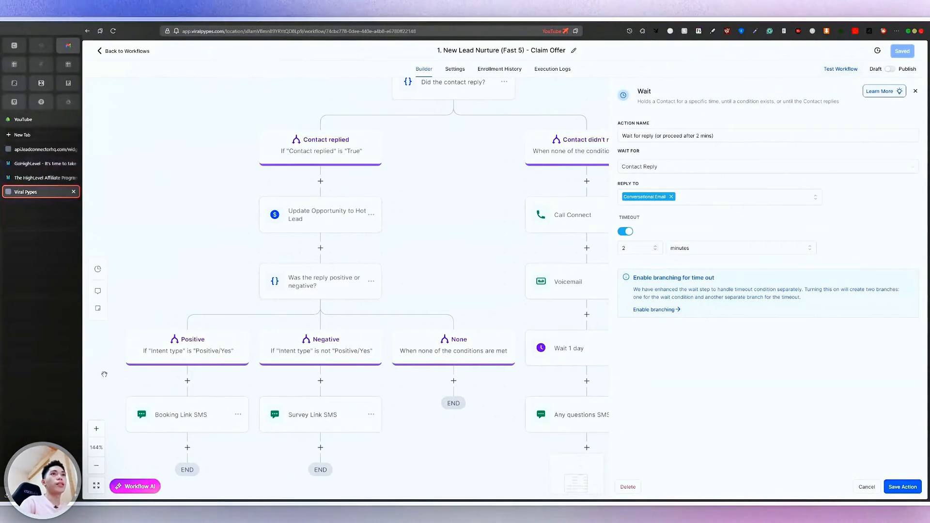
{"action": "left_click", "coordinate": [97, 465]}
{"action": "left_click", "coordinate": [97, 465]}
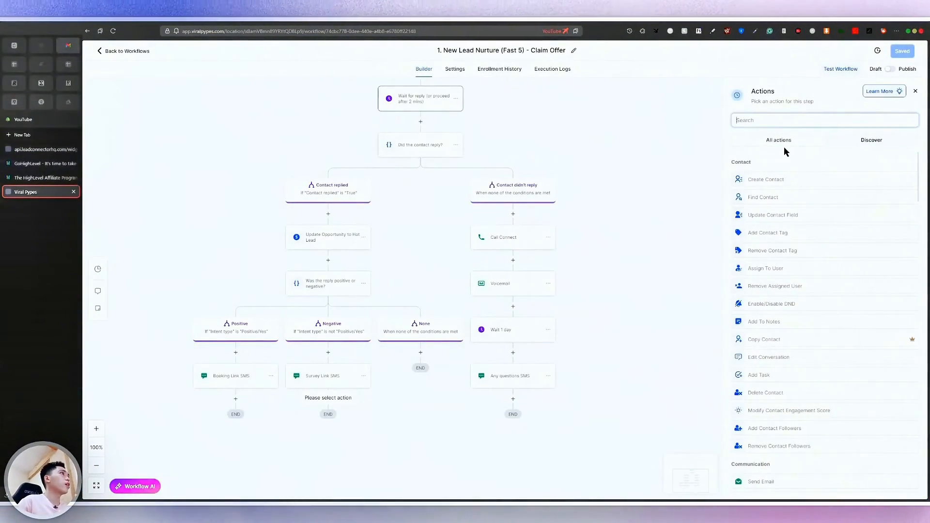
Choose Voicemail as the new step's action and save it
{"action": "scroll", "coordinate": [791, 299], "scroll_direction": "down", "scroll_amount": 5}
{"action": "scroll", "coordinate": [794, 300], "scroll_direction": "up", "scroll_amount": 5}
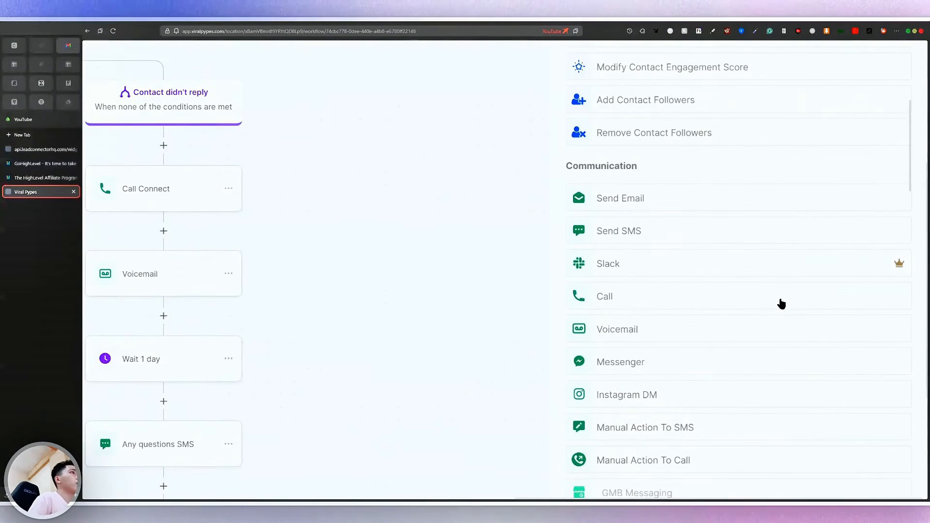
{"action": "left_click", "coordinate": [685, 328]}
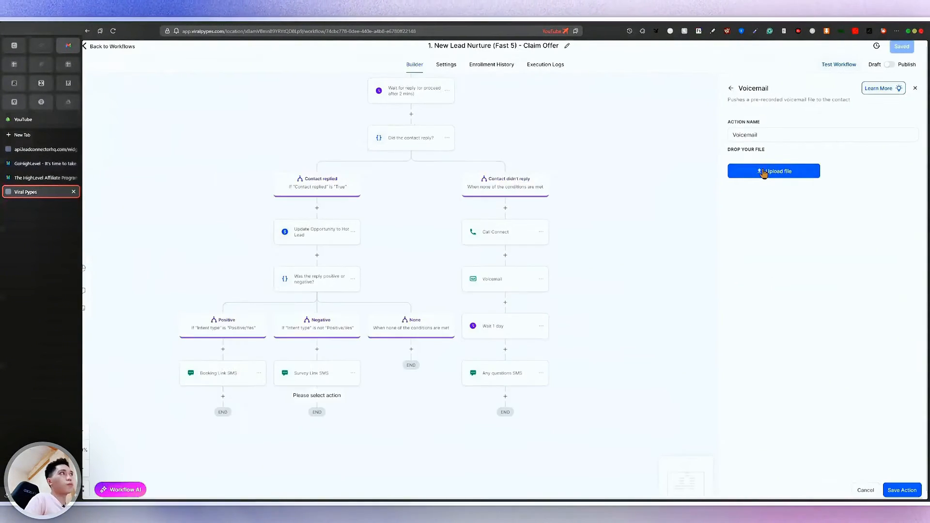
{"action": "left_click", "coordinate": [902, 487]}
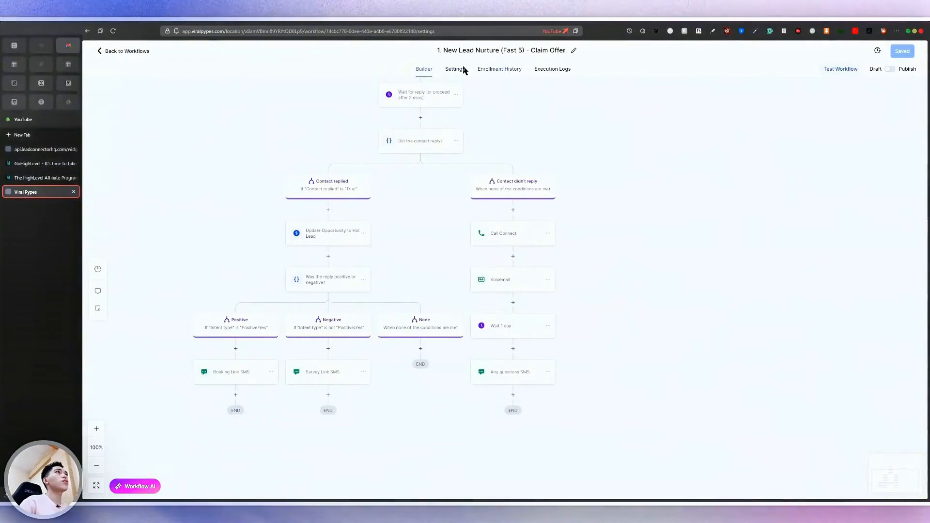
Check the Claim Offer workflow's Settings, Enrollment History and Execution Logs tabs
{"action": "left_click", "coordinate": [481, 69]}
{"action": "left_click", "coordinate": [530, 71]}
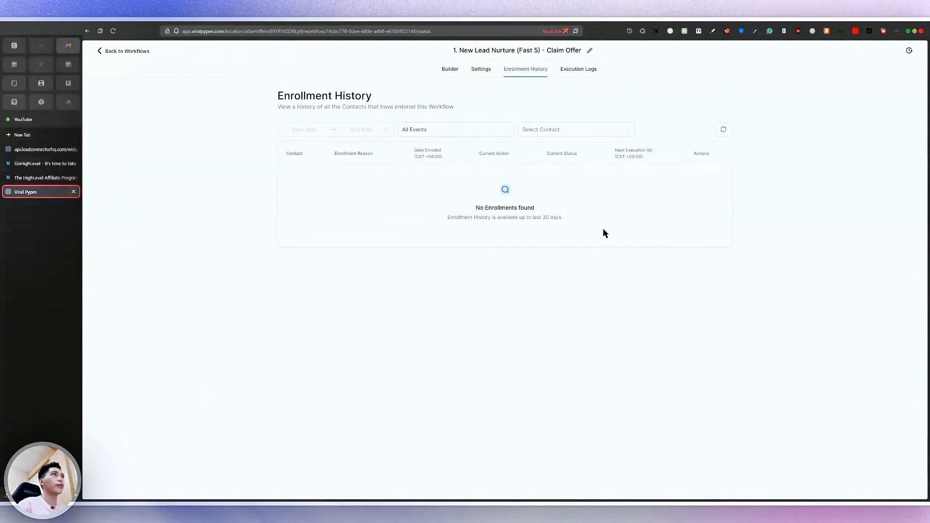
{"action": "left_click", "coordinate": [578, 69]}
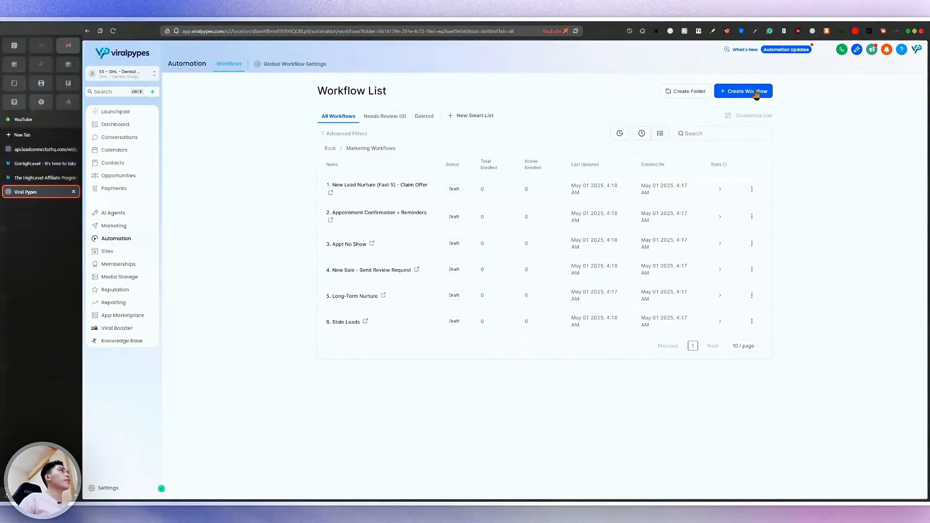
Browse the workflow recipe templates, then go back and reopen the Create Workflow options
{"action": "left_click", "coordinate": [756, 95]}
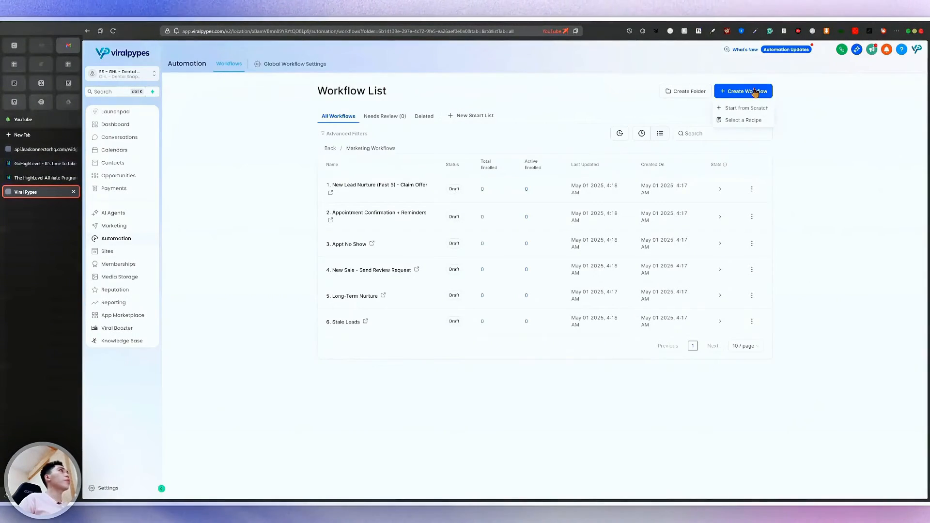
{"action": "scroll", "coordinate": [754, 91], "scroll_direction": "up", "scroll_amount": 1}
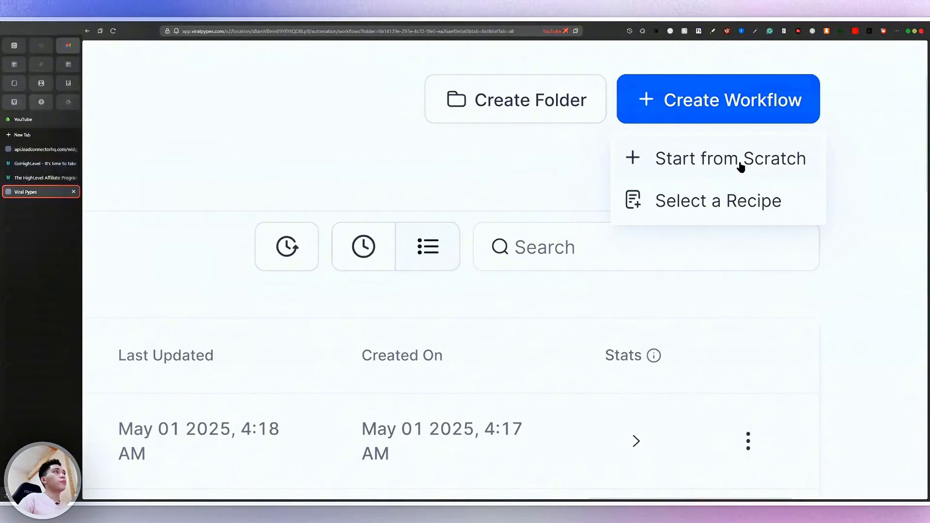
{"action": "left_click", "coordinate": [755, 207]}
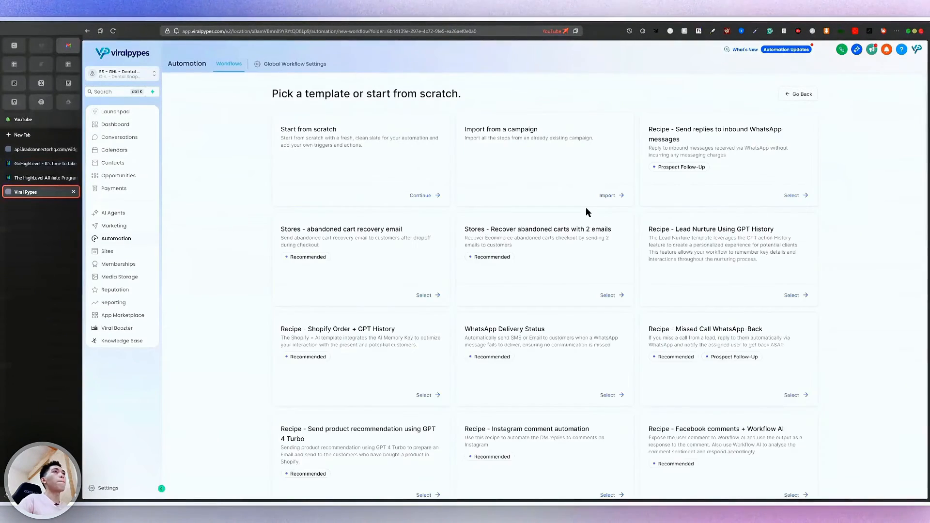
{"action": "scroll", "coordinate": [587, 211], "scroll_direction": "down", "scroll_amount": 6}
{"action": "scroll", "coordinate": [586, 209], "scroll_direction": "down", "scroll_amount": 6}
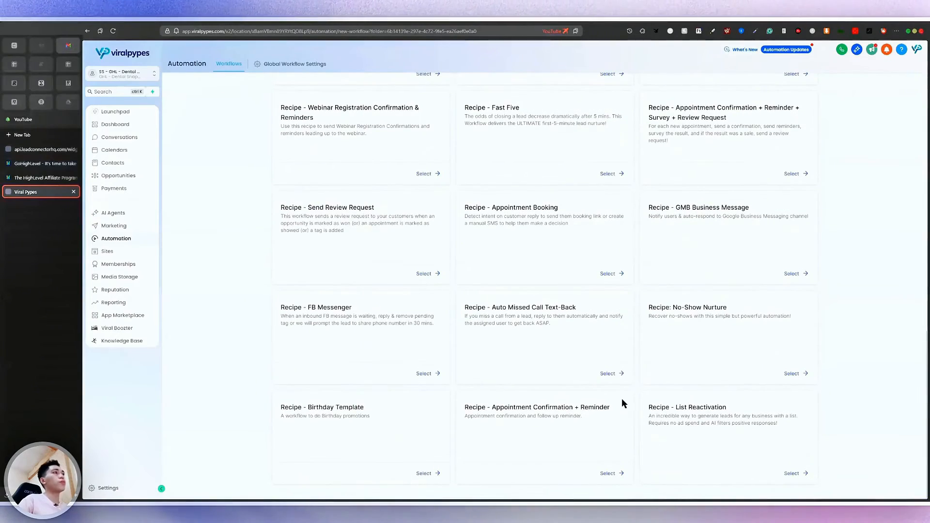
{"action": "scroll", "coordinate": [630, 339], "scroll_direction": "up", "scroll_amount": 3}
{"action": "scroll", "coordinate": [628, 328], "scroll_direction": "down", "scroll_amount": 1}
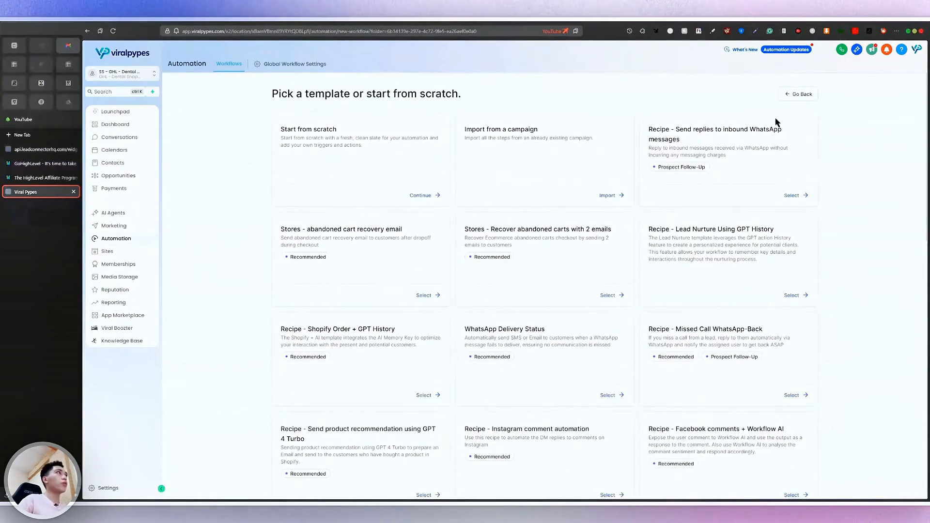
{"action": "left_click", "coordinate": [796, 94]}
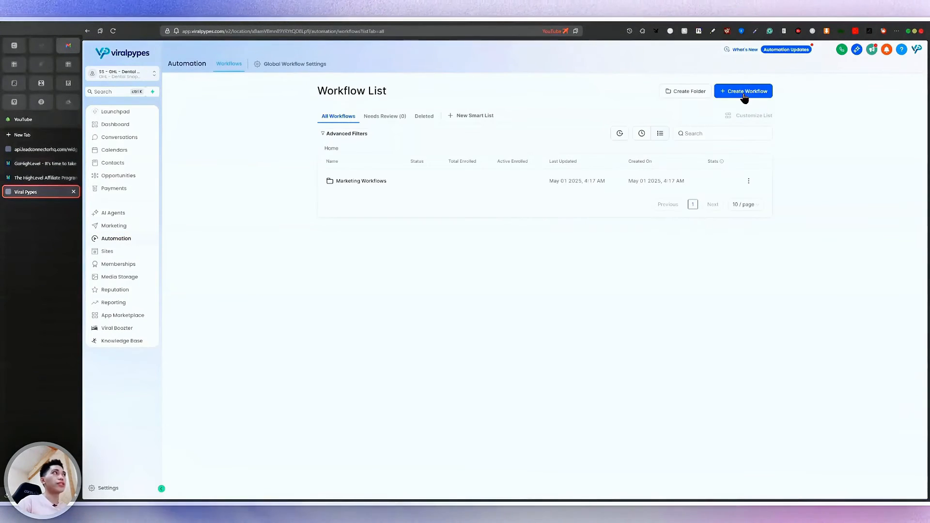
{"action": "left_click", "coordinate": [744, 92]}
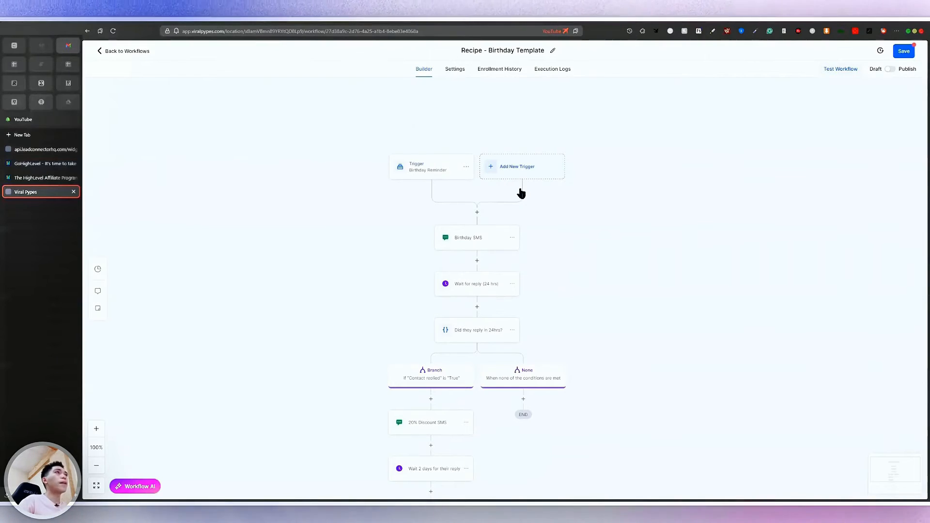
Open the Birthday SMS step, then zoom in and pan to the offer branches
{"action": "scroll", "coordinate": [477, 245], "scroll_direction": "up", "scroll_amount": 1}
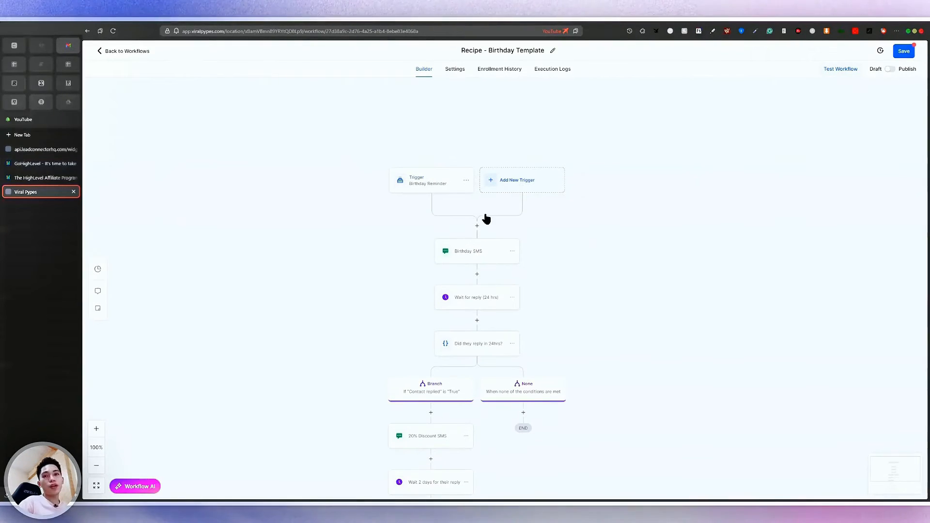
{"action": "left_click", "coordinate": [487, 257]}
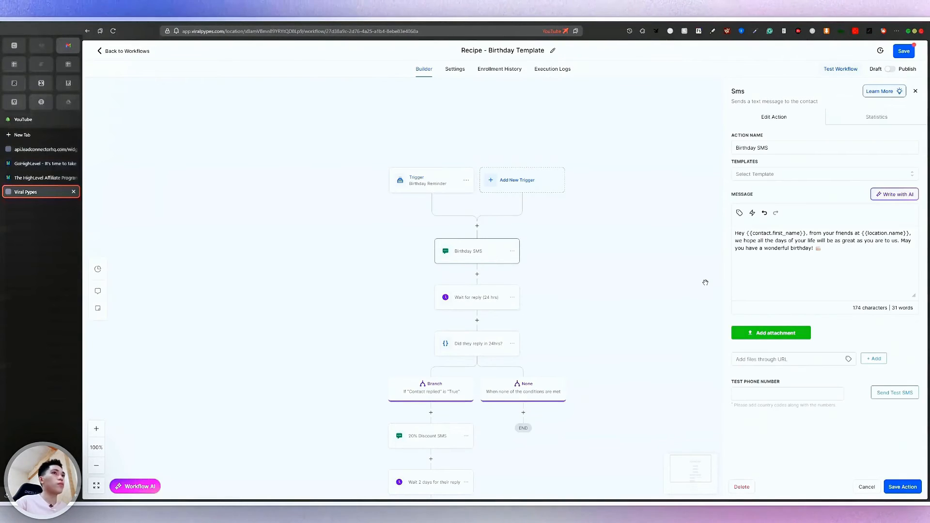
{"action": "left_click", "coordinate": [96, 429]}
{"action": "left_click", "coordinate": [97, 428]}
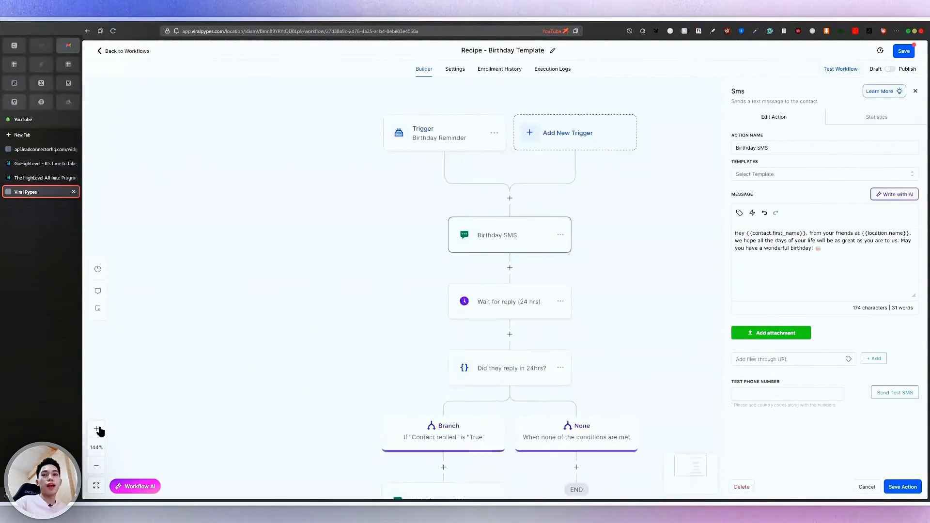
{"action": "left_click", "coordinate": [96, 429]}
{"action": "left_click_drag", "start_coordinate": [382, 327], "coordinate": [309, 328]}
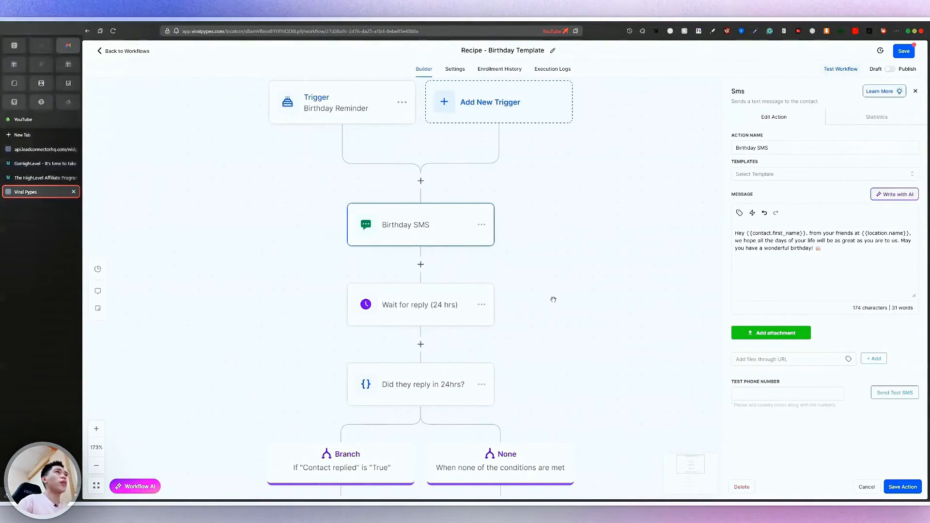
{"action": "left_click_drag", "start_coordinate": [553, 299], "coordinate": [539, 111]}
{"action": "left_click_drag", "start_coordinate": [490, 386], "coordinate": [505, 184]}
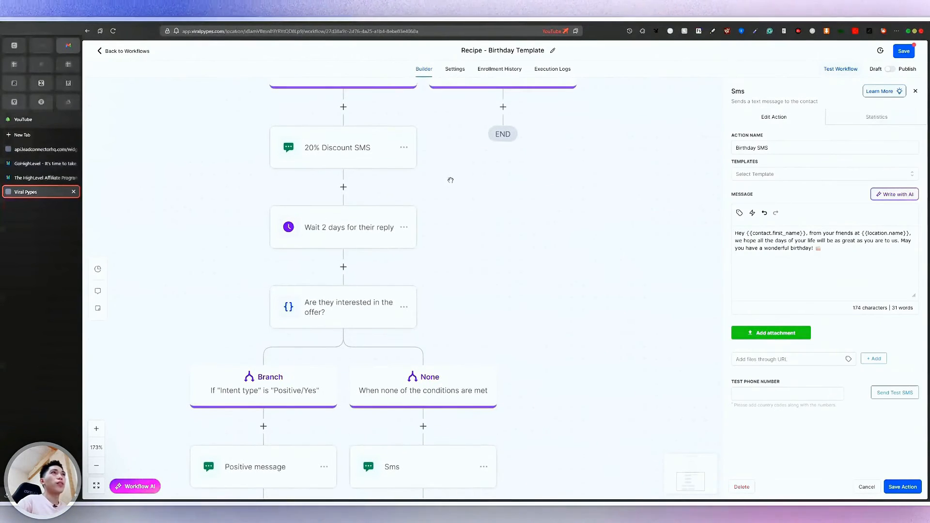
Inspect the 20% Discount SMS and Positive message steps, selecting the {{contact.first_name}} merge field
{"action": "left_click", "coordinate": [327, 154]}
{"action": "left_click_drag", "start_coordinate": [500, 257], "coordinate": [507, 123]}
{"action": "left_click", "coordinate": [298, 329]}
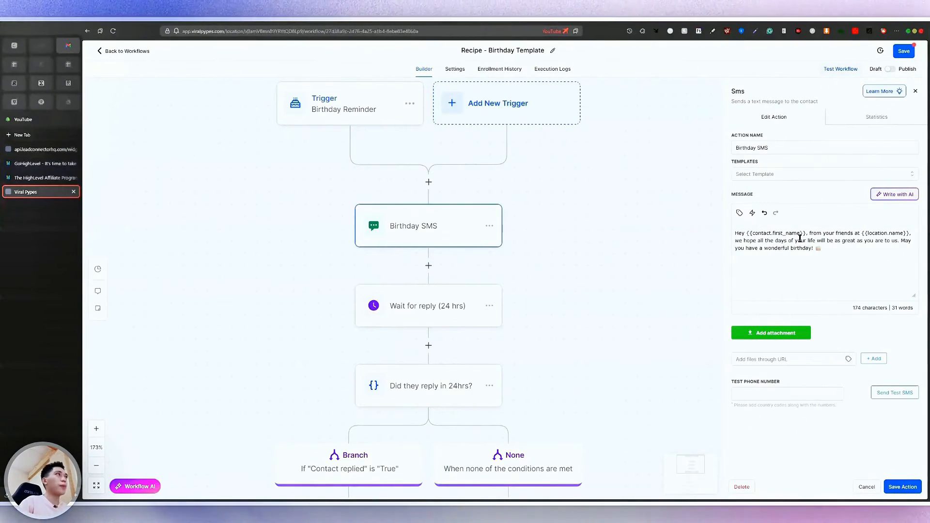
{"action": "scroll", "coordinate": [798, 243], "scroll_direction": "up", "scroll_amount": 5}
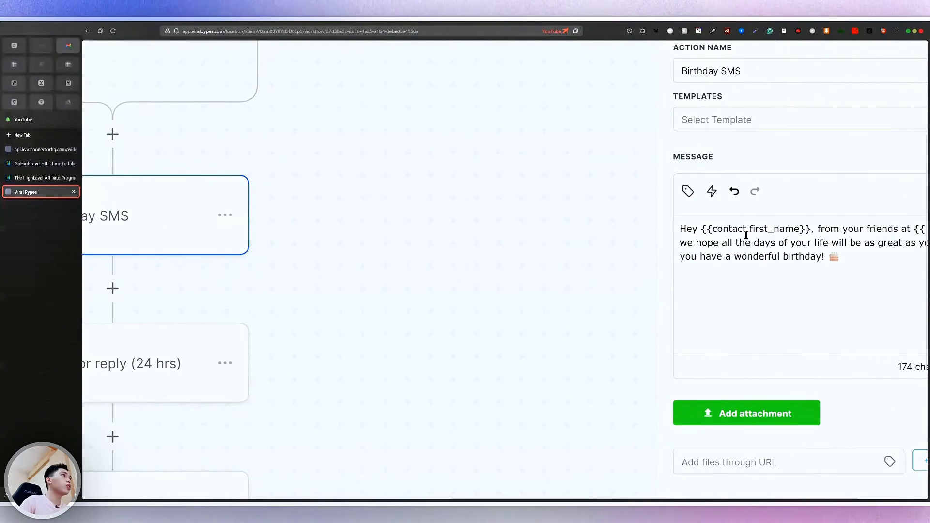
{"action": "left_click_drag", "start_coordinate": [812, 228], "coordinate": [691, 231]}
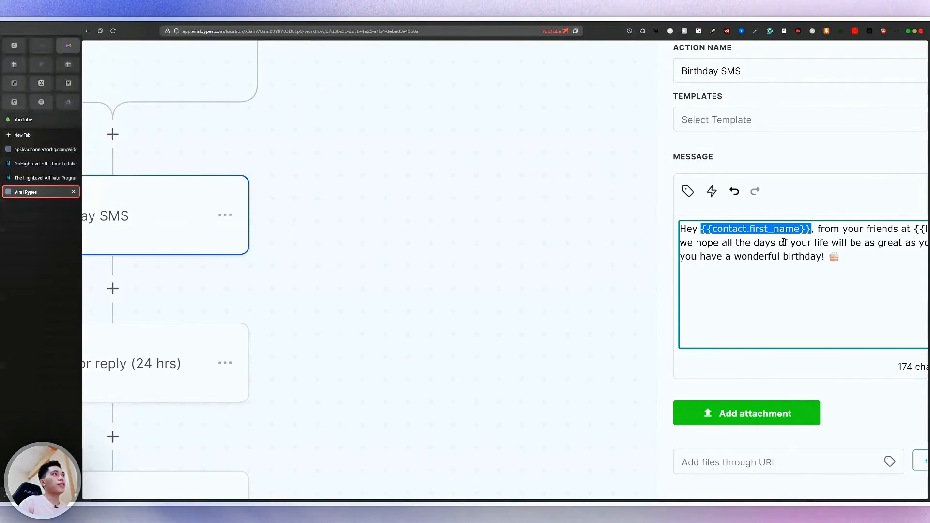
{"action": "scroll", "coordinate": [702, 229], "scroll_direction": "up", "scroll_amount": 5}
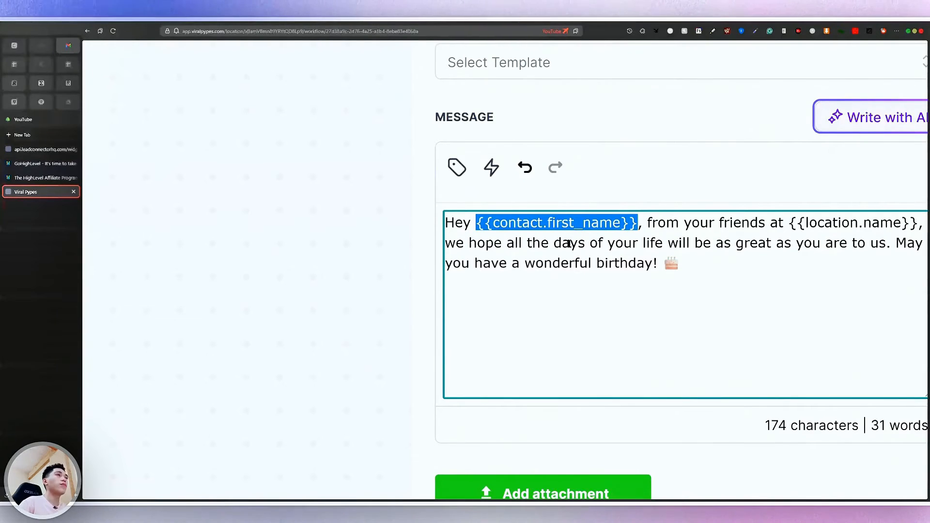
{"action": "scroll", "coordinate": [767, 238], "scroll_direction": "right", "scroll_amount": 2}
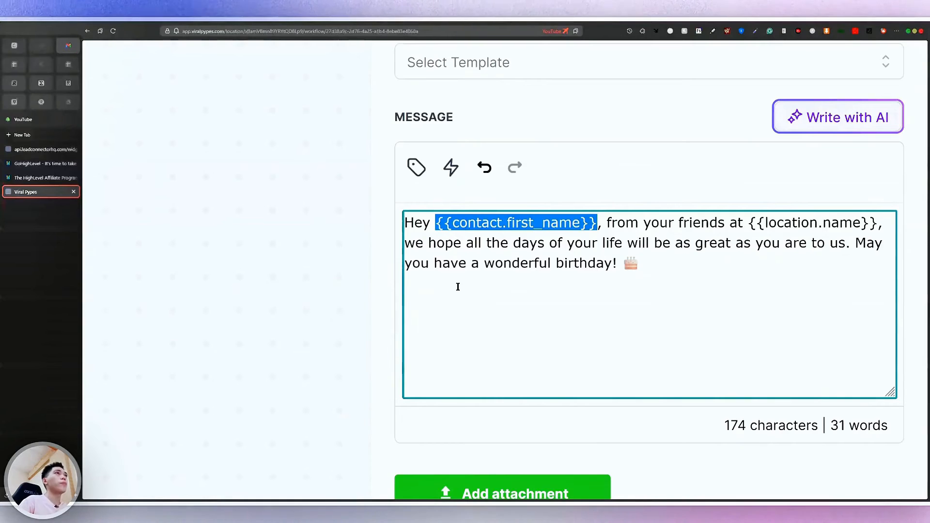
Leave the birthday message unchanged, reset page zoom, and show the Birthday SMS statistics
{"action": "left_click", "coordinate": [655, 275]}
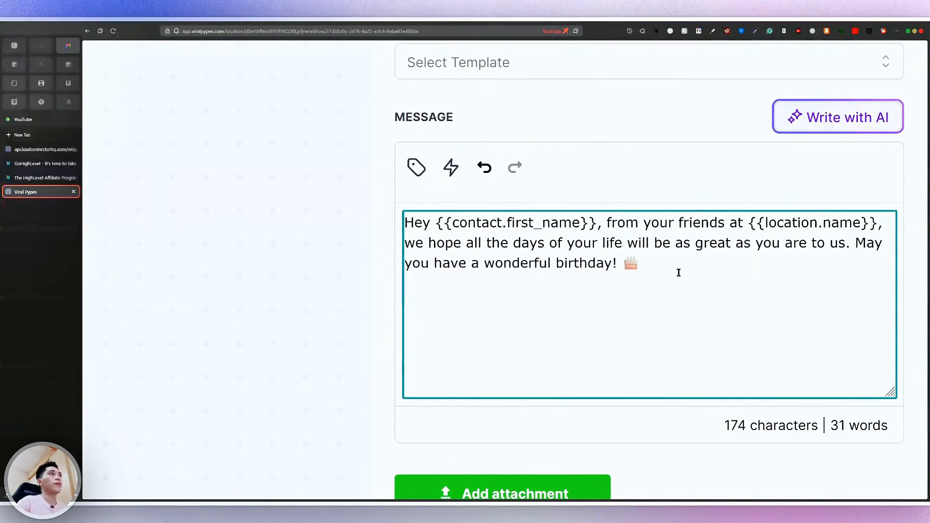
{"action": "type", "text": "t"}
{"action": "key", "text": "BackSpace"}
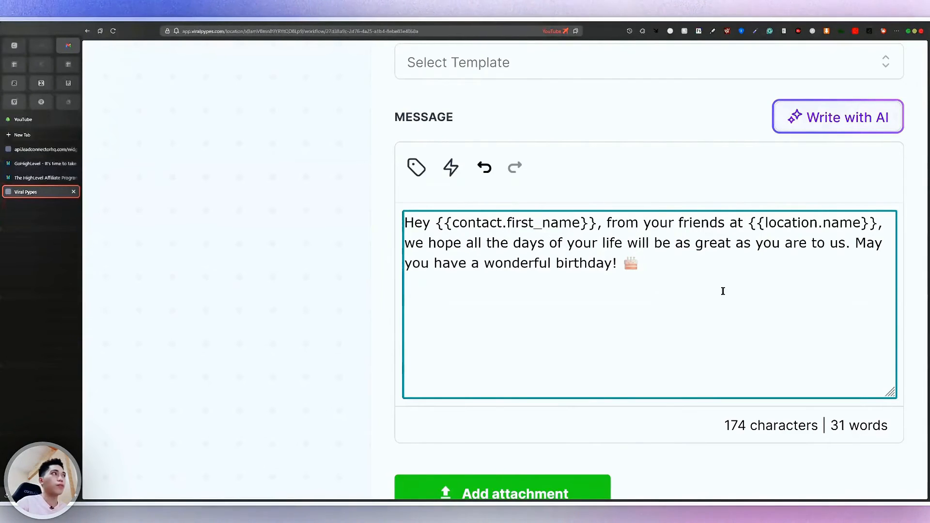
{"action": "key", "text": "super+0"}
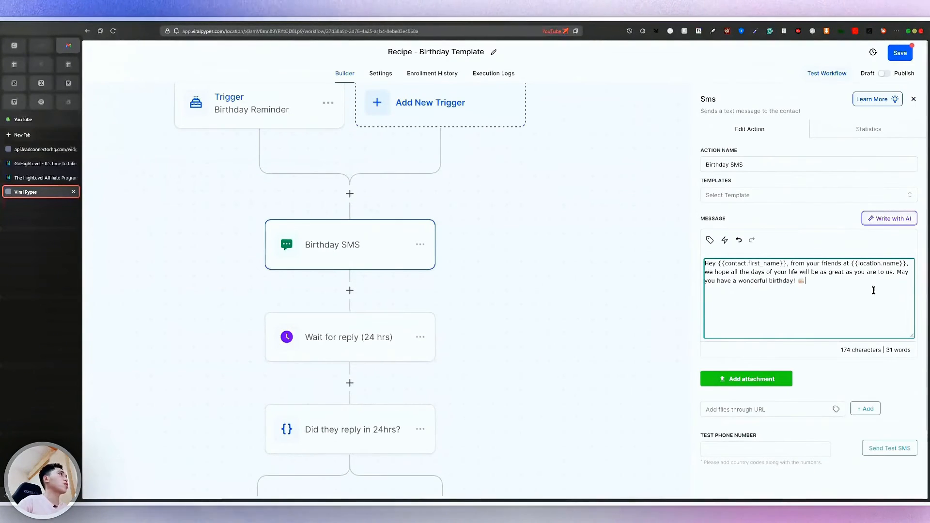
{"action": "left_click", "coordinate": [885, 129]}
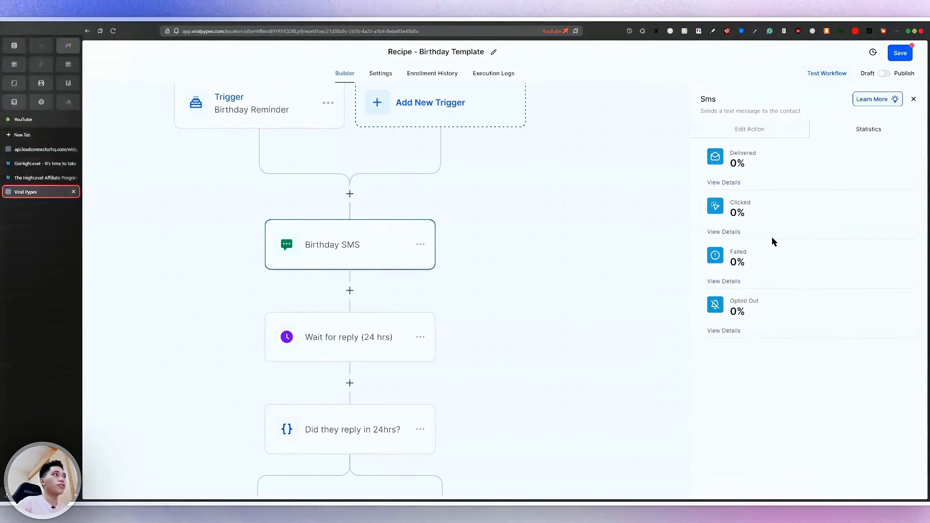
Open the 'Are they interested in the offer?' condition to see its Positive/Yes and None branches
{"action": "scroll", "coordinate": [771, 237], "scroll_direction": "up", "scroll_amount": 5}
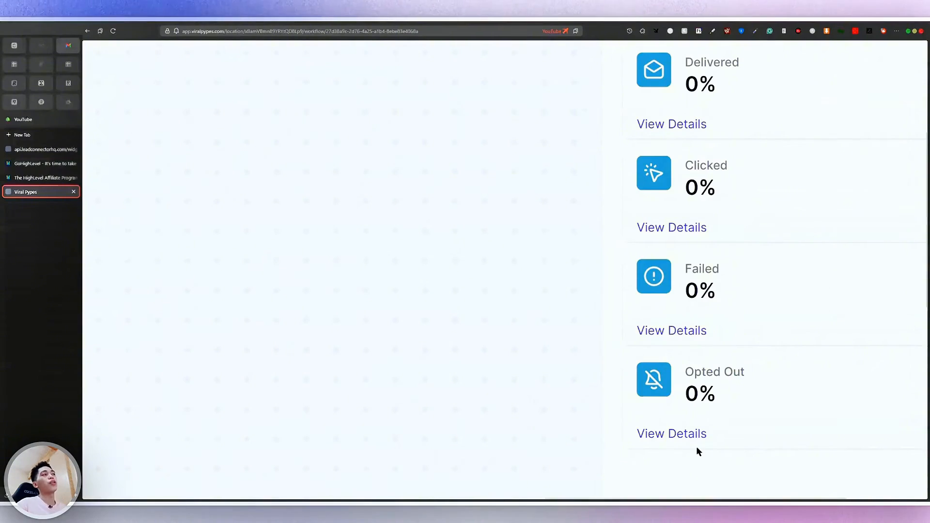
{"action": "scroll", "coordinate": [697, 446], "scroll_direction": "down", "scroll_amount": 5}
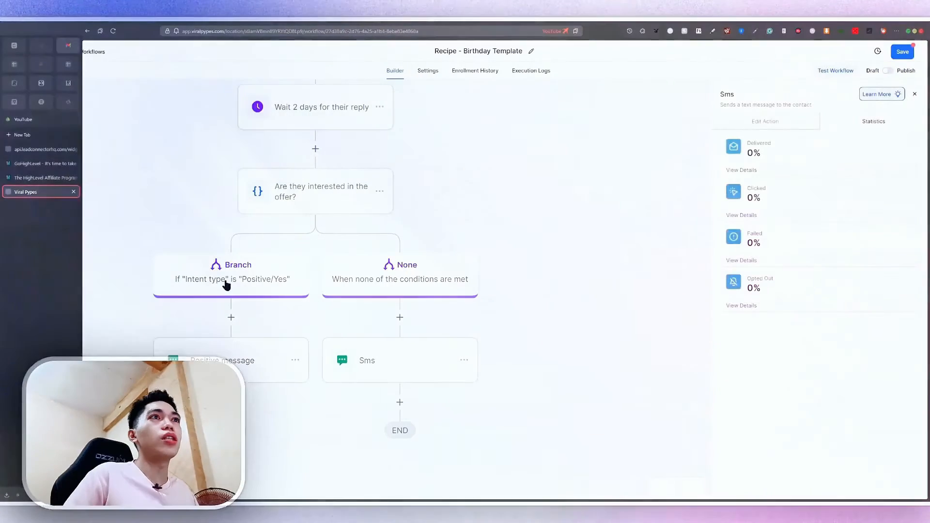
{"action": "left_click", "coordinate": [226, 285]}
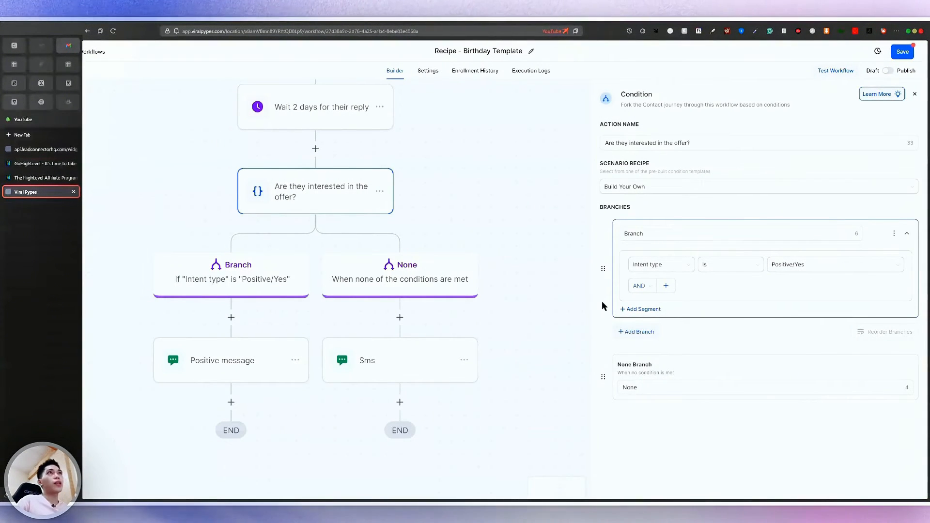
Review the Positive message step and the Branch condition settings
{"action": "left_click", "coordinate": [260, 372]}
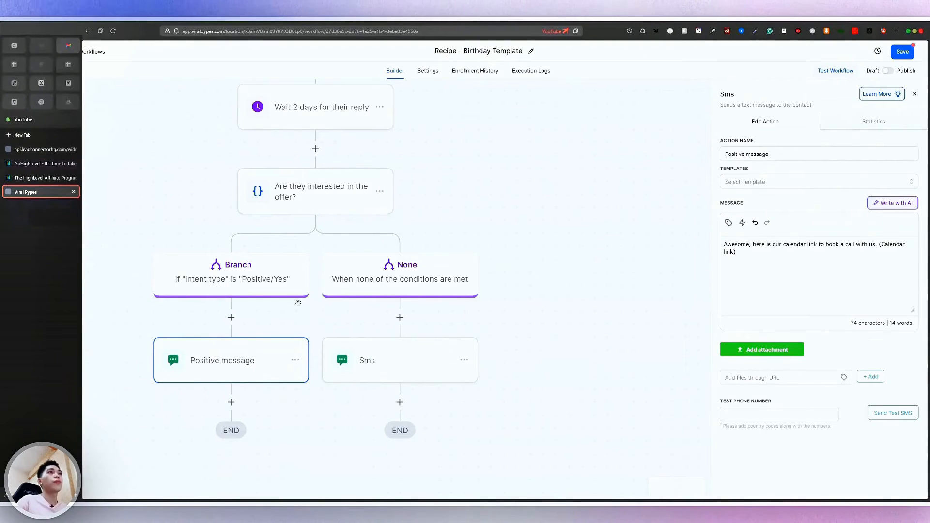
{"action": "left_click", "coordinate": [247, 278]}
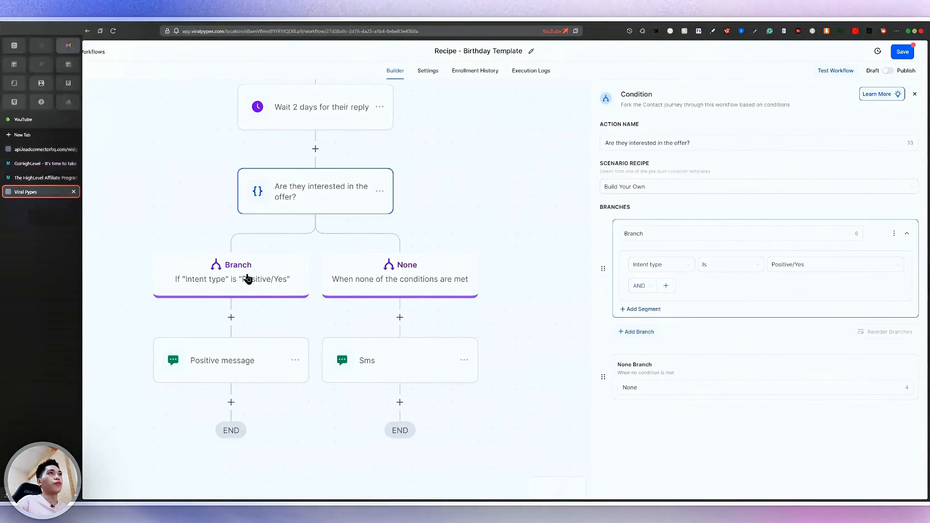
{"action": "scroll", "coordinate": [247, 274], "scroll_direction": "up", "scroll_amount": 4}
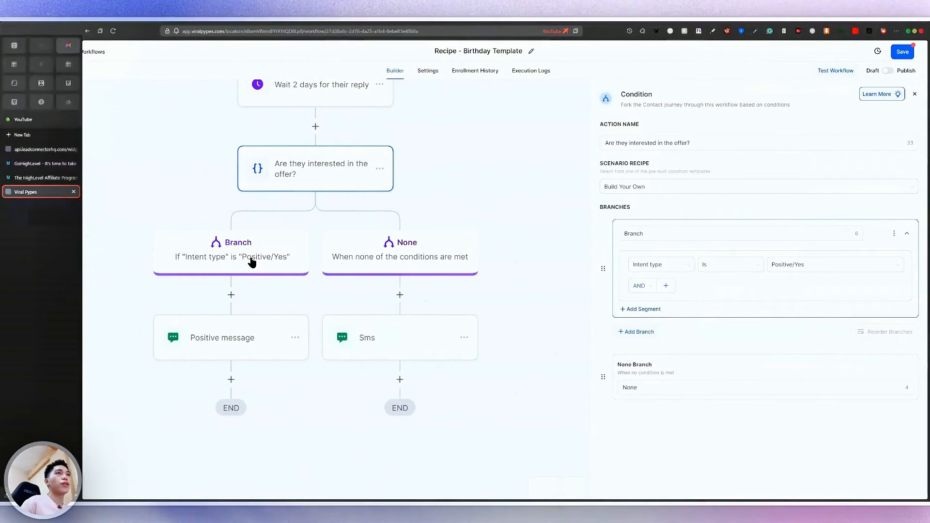
{"action": "left_click", "coordinate": [239, 336]}
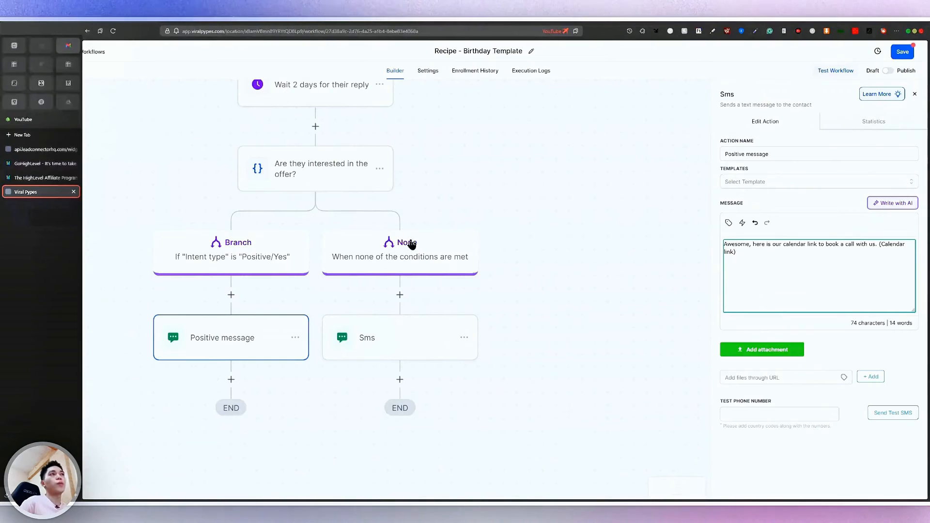
Inspect the None branch and its 'No worries' SMS, then exit to the workflows list
{"action": "left_click", "coordinate": [413, 260]}
{"action": "left_click", "coordinate": [407, 342]}
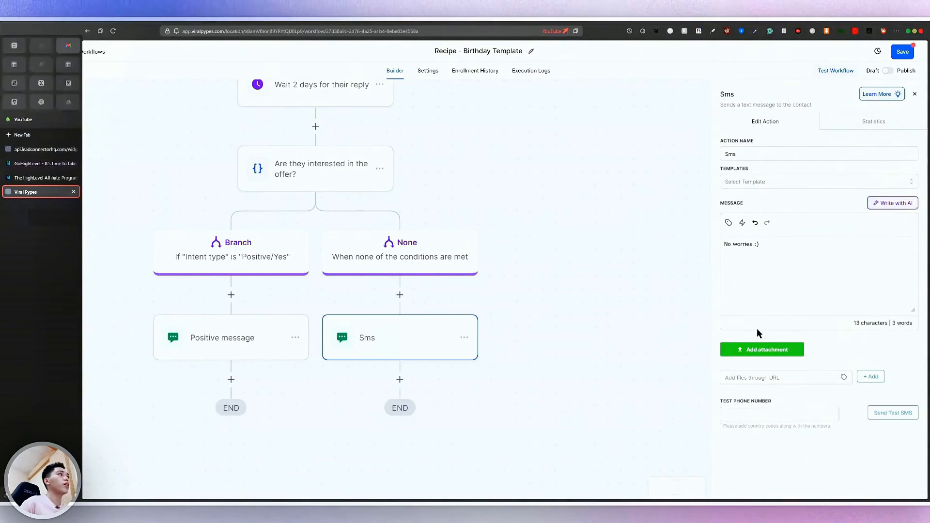
{"action": "left_click", "coordinate": [806, 284]}
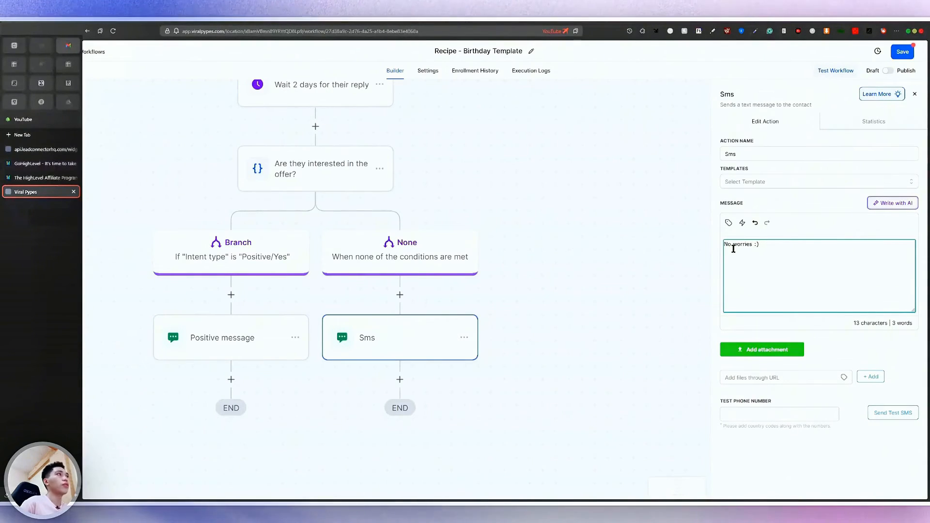
{"action": "scroll", "coordinate": [328, 213], "scroll_direction": "down", "scroll_amount": 1}
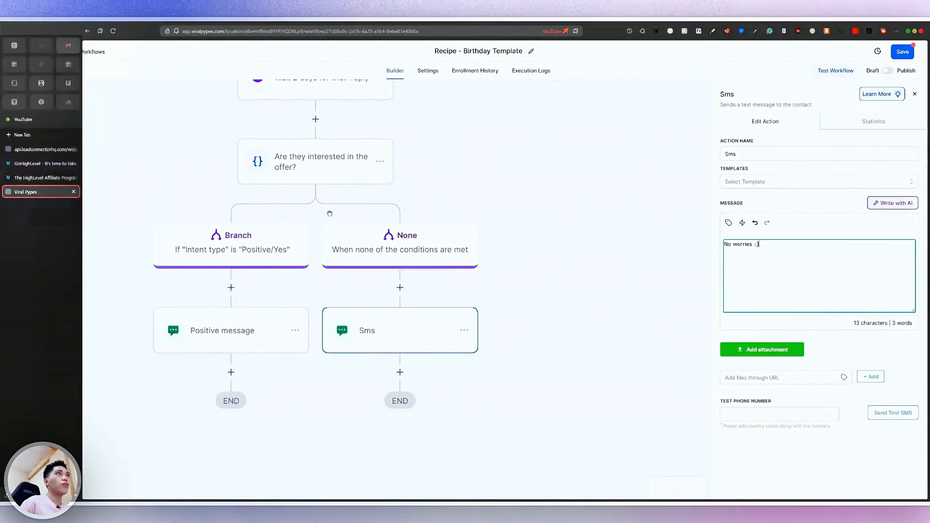
{"action": "scroll", "coordinate": [134, 68], "scroll_direction": "down", "scroll_amount": 1}
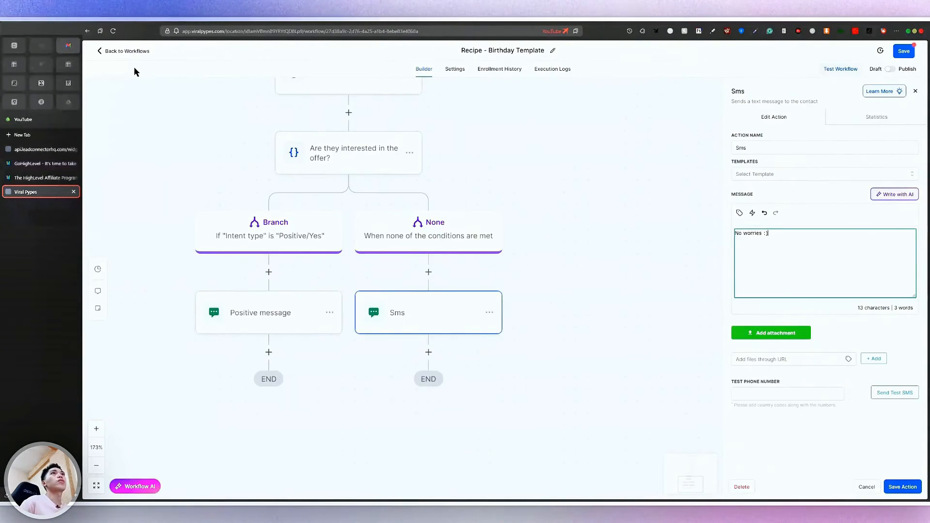
{"action": "left_click", "coordinate": [124, 50]}
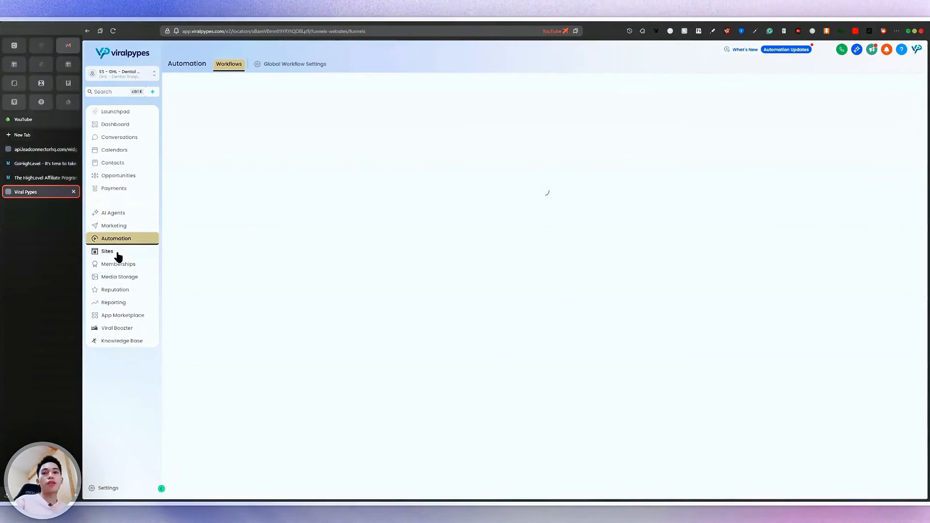
Open the Sites section's funnel list
{"action": "left_click", "coordinate": [107, 252]}
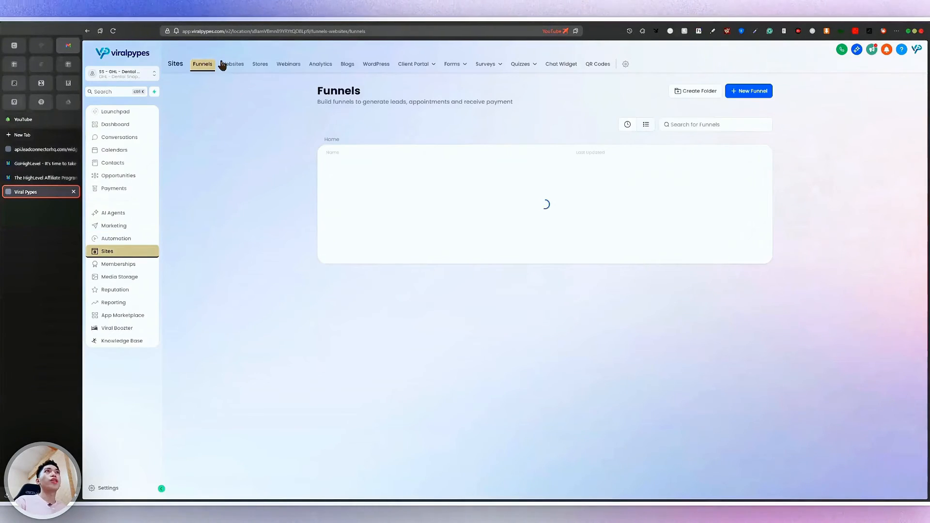
{"action": "scroll", "coordinate": [222, 64], "scroll_direction": "up", "scroll_amount": 5}
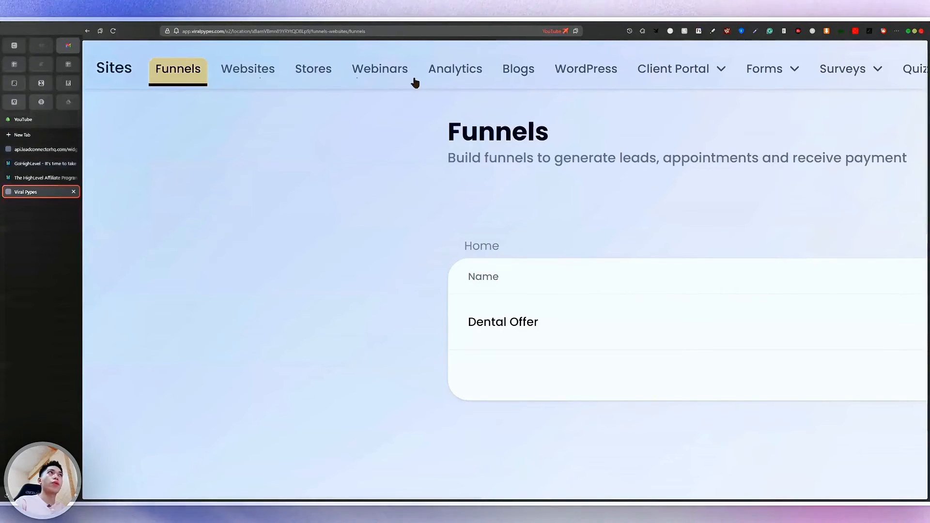
{"action": "scroll", "coordinate": [415, 83], "scroll_direction": "left", "scroll_amount": 2}
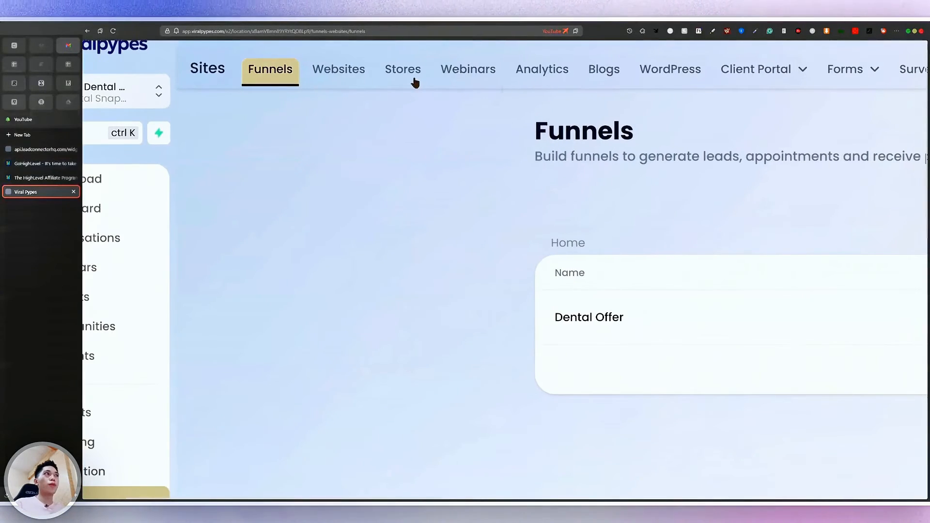
{"action": "scroll", "coordinate": [415, 83], "scroll_direction": "down", "scroll_amount": 5}
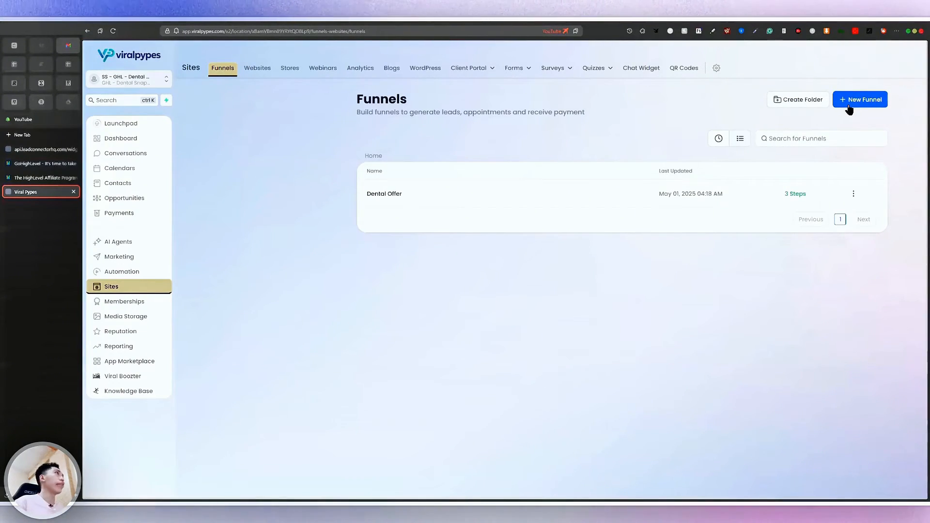
Preview the Dentist Template #1 website's pages, then switch back to Funnels
{"action": "left_click", "coordinate": [257, 68]}
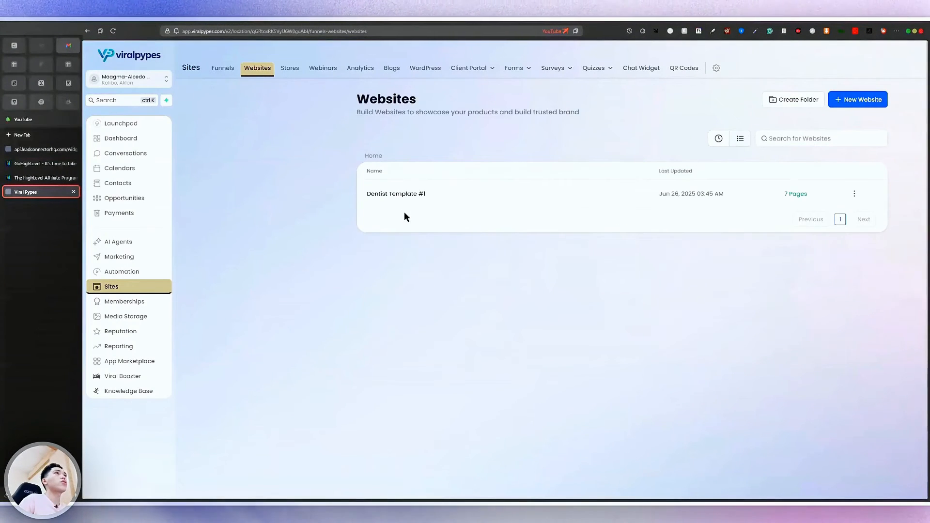
{"action": "left_click", "coordinate": [397, 194]}
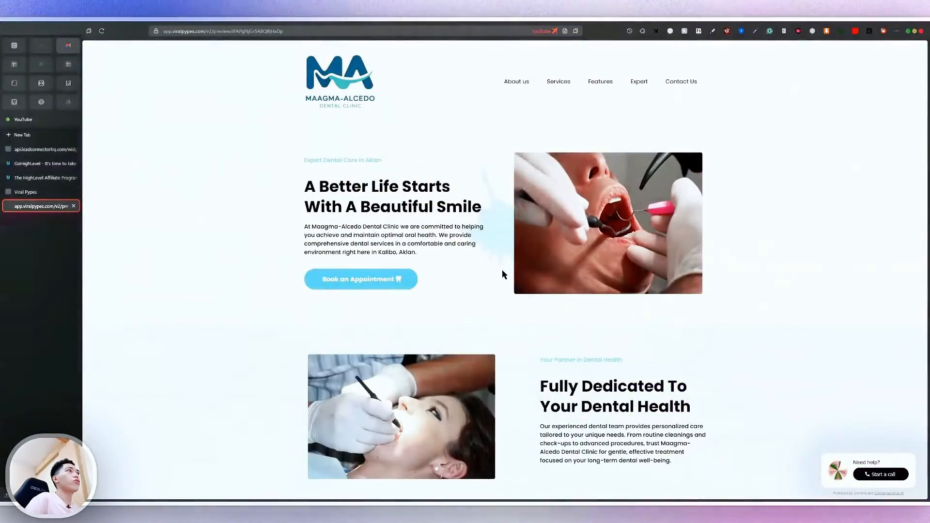
{"action": "scroll", "coordinate": [501, 270], "scroll_direction": "down", "scroll_amount": 10}
{"action": "scroll", "coordinate": [502, 271], "scroll_direction": "down", "scroll_amount": 10}
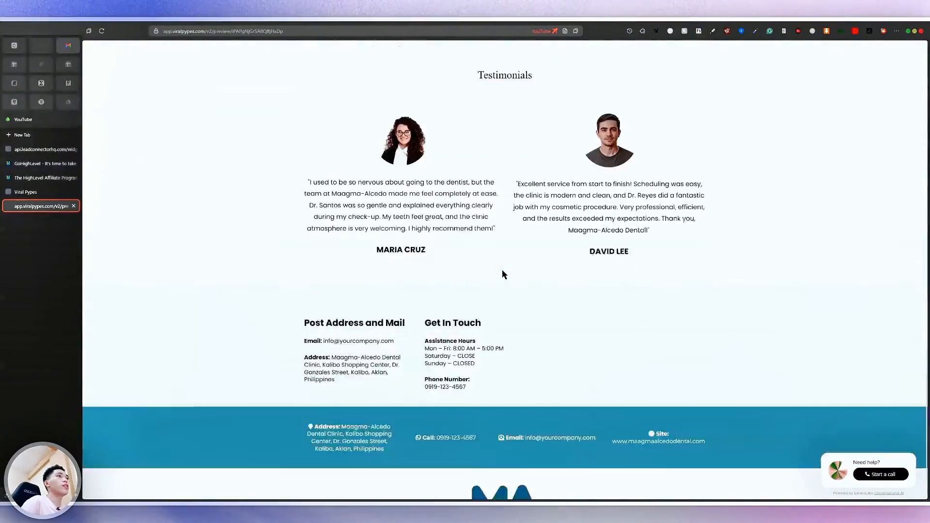
{"action": "scroll", "coordinate": [502, 271], "scroll_direction": "up", "scroll_amount": 20}
{"action": "left_click", "coordinate": [46, 194]}
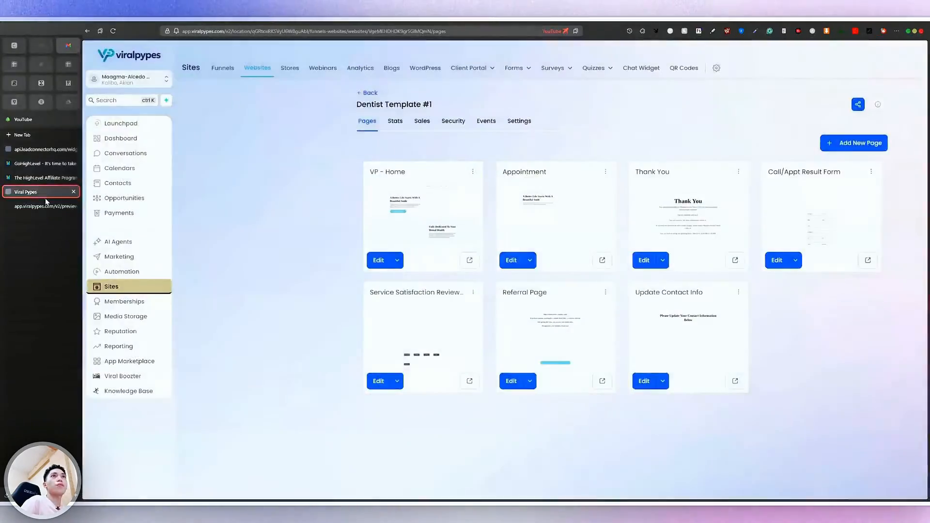
{"action": "left_click", "coordinate": [220, 72]}
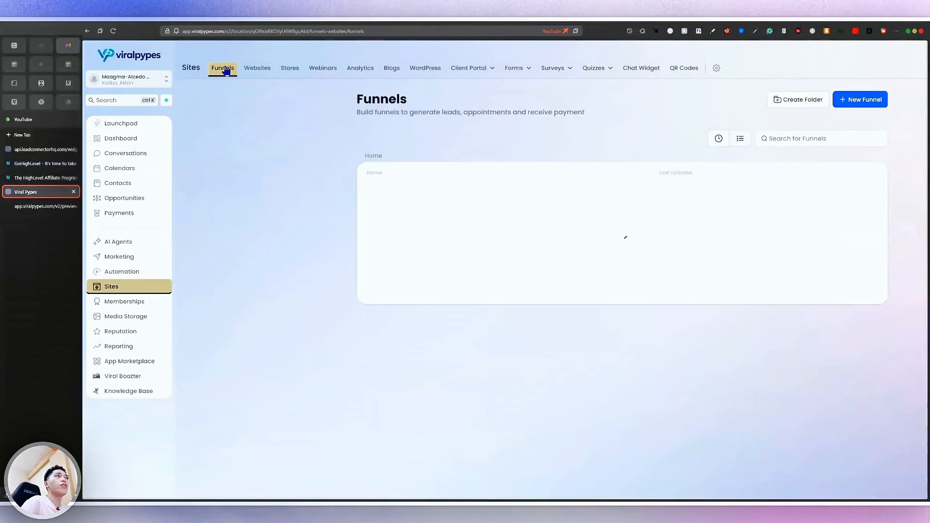
Start a new funnel from templates and proceed to the template gallery
{"action": "left_click", "coordinate": [882, 101]}
{"action": "scroll", "coordinate": [435, 305], "scroll_direction": "up", "scroll_amount": 5}
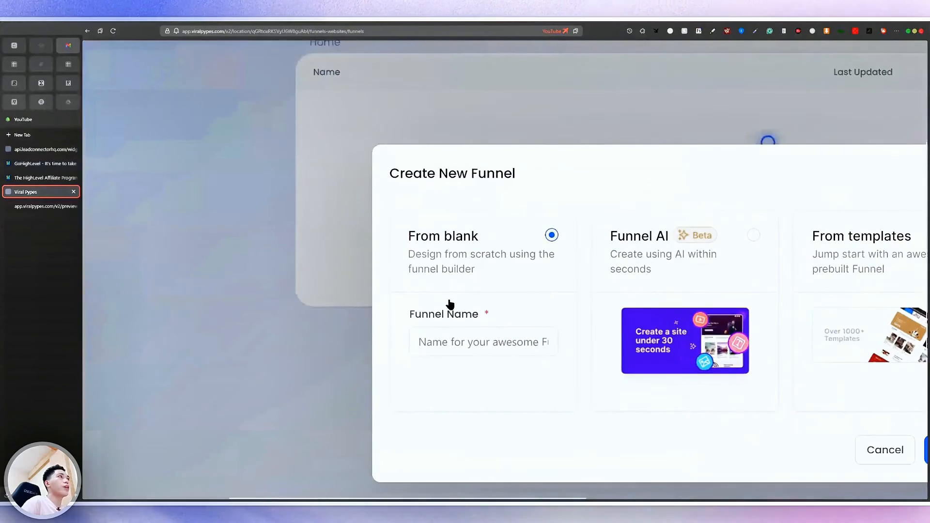
{"action": "scroll", "coordinate": [727, 266], "scroll_direction": "right", "scroll_amount": 3}
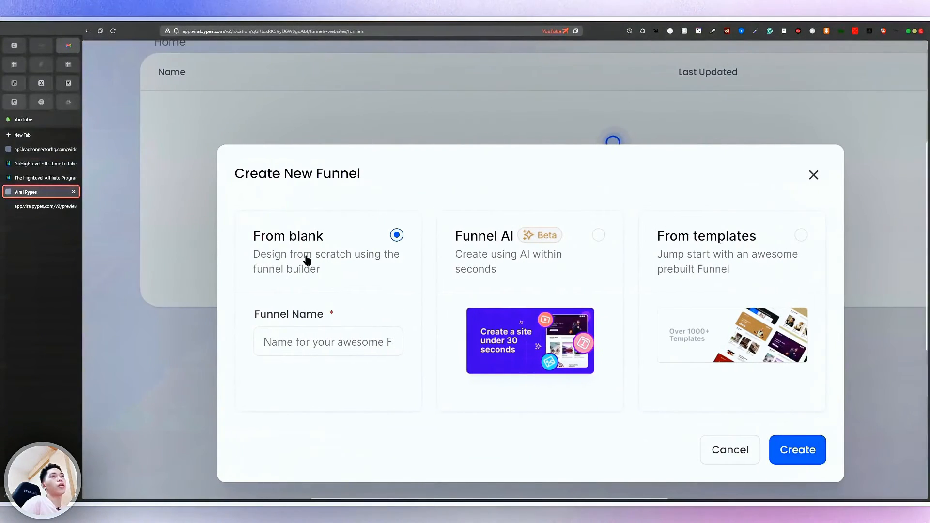
{"action": "left_click", "coordinate": [798, 276]}
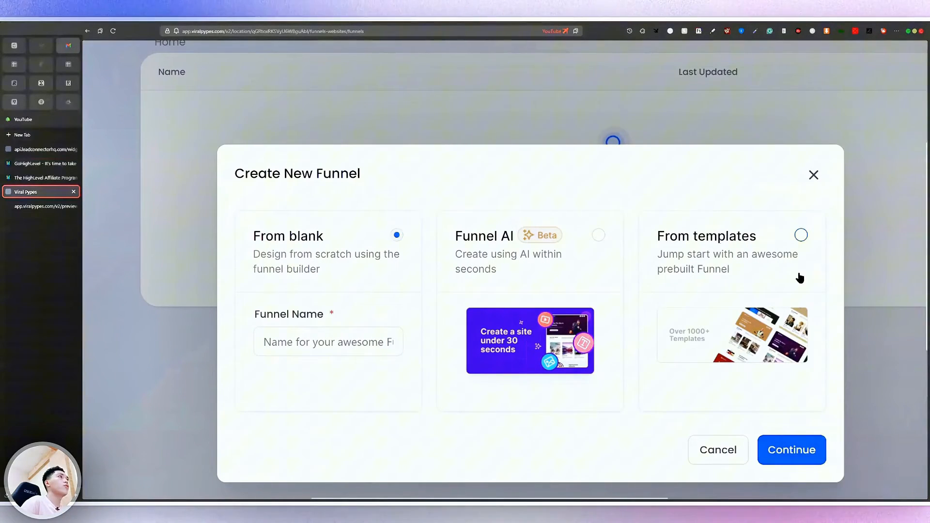
{"action": "left_click", "coordinate": [790, 449]}
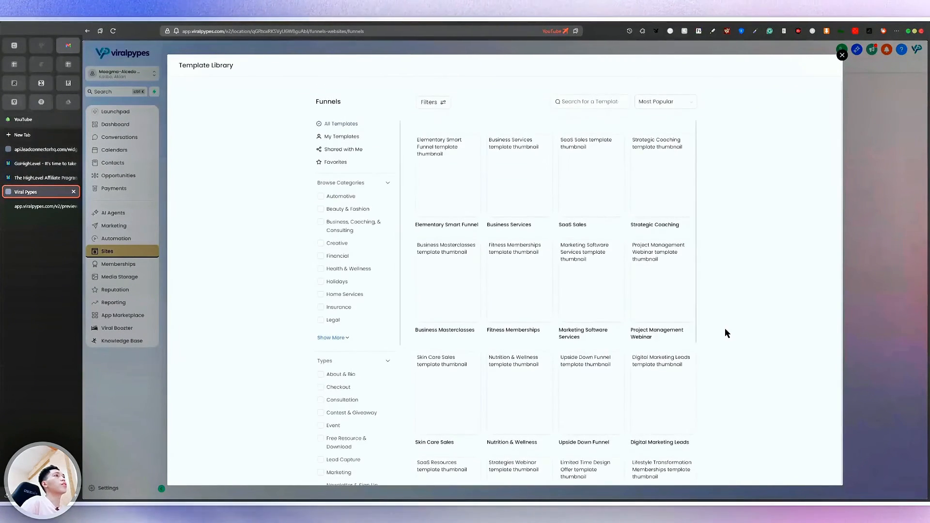
Scroll through the funnel templates to locate the Fitness Memberships card
{"action": "scroll", "coordinate": [595, 310], "scroll_direction": "down", "scroll_amount": 5}
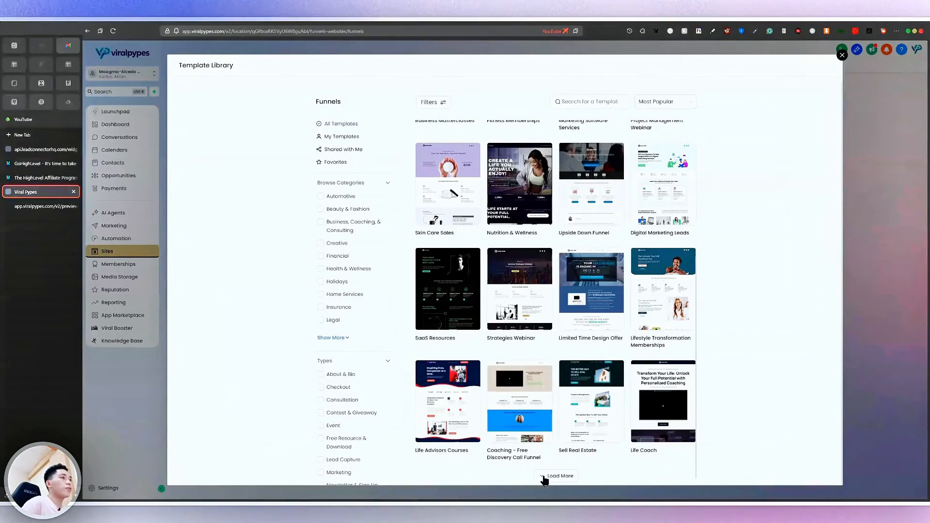
{"action": "scroll", "coordinate": [532, 226], "scroll_direction": "up", "scroll_amount": 5}
{"action": "scroll", "coordinate": [532, 229], "scroll_direction": "down", "scroll_amount": 4}
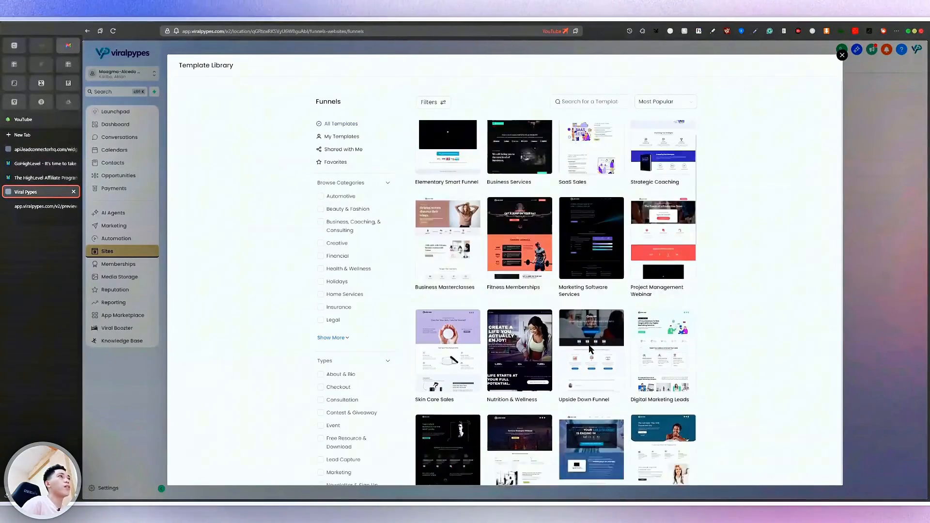
{"action": "scroll", "coordinate": [590, 350], "scroll_direction": "down", "scroll_amount": 6}
{"action": "scroll", "coordinate": [591, 349], "scroll_direction": "up", "scroll_amount": 1}
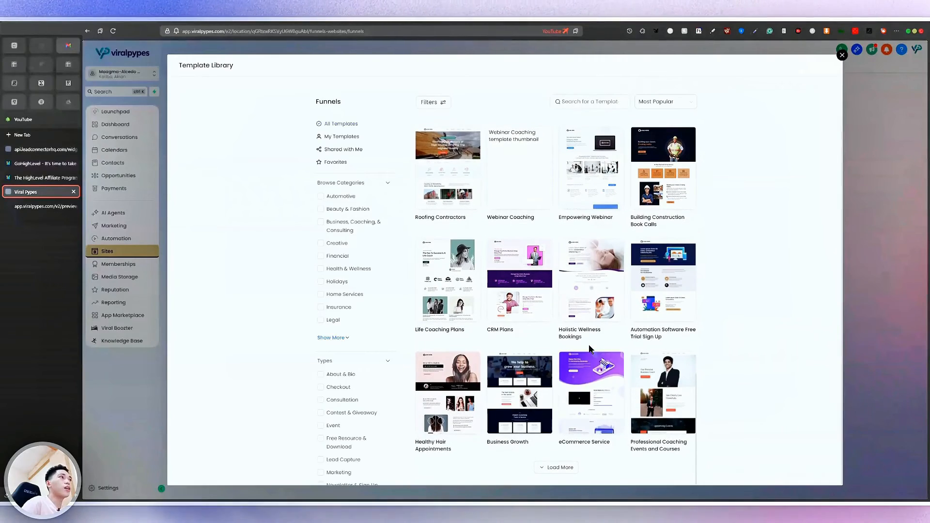
{"action": "scroll", "coordinate": [581, 402], "scroll_direction": "down", "scroll_amount": 10}
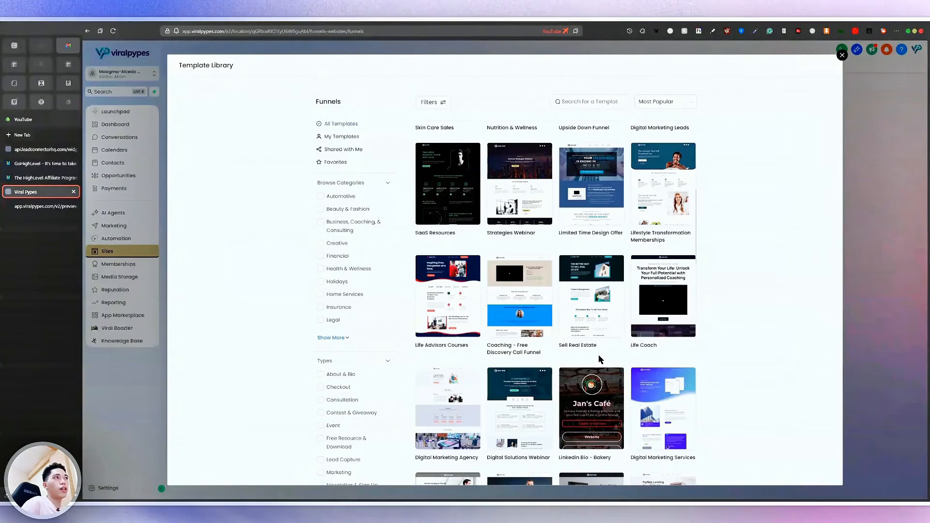
{"action": "scroll", "coordinate": [599, 359], "scroll_direction": "up", "scroll_amount": 7}
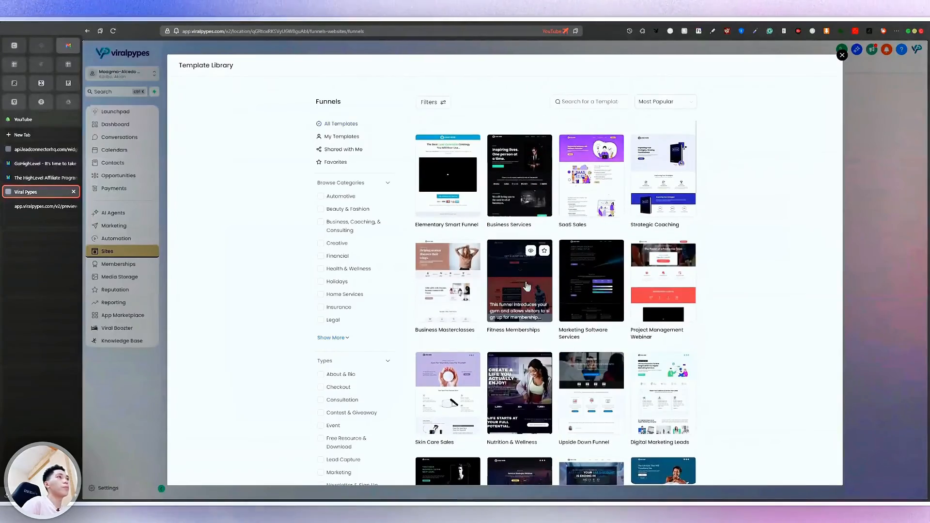
{"action": "scroll", "coordinate": [519, 264], "scroll_direction": "up", "scroll_amount": 5}
Import the Fitness Memberships template and review its hero, Services and 60% OFF sections
{"action": "left_click", "coordinate": [528, 282]}
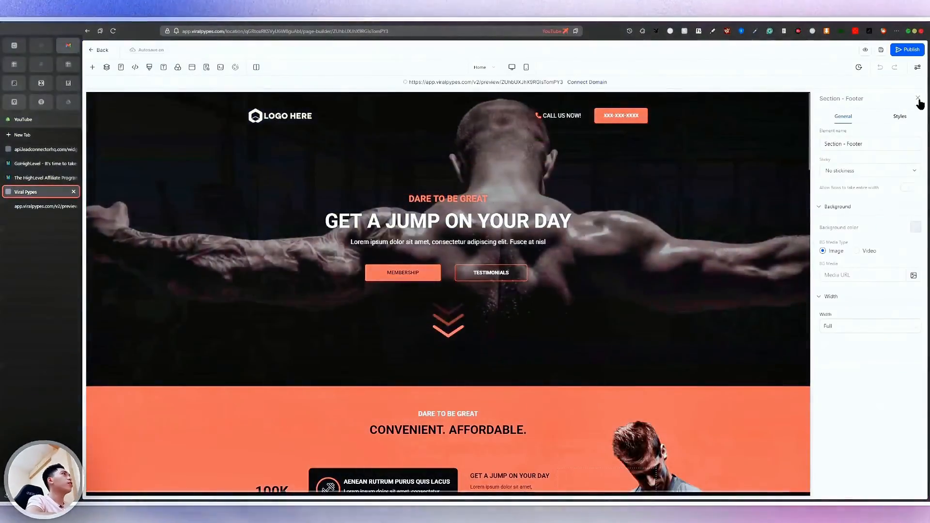
{"action": "left_click", "coordinate": [918, 97]}
{"action": "scroll", "coordinate": [623, 316], "scroll_direction": "down", "scroll_amount": 10}
{"action": "scroll", "coordinate": [624, 320], "scroll_direction": "down", "scroll_amount": 15}
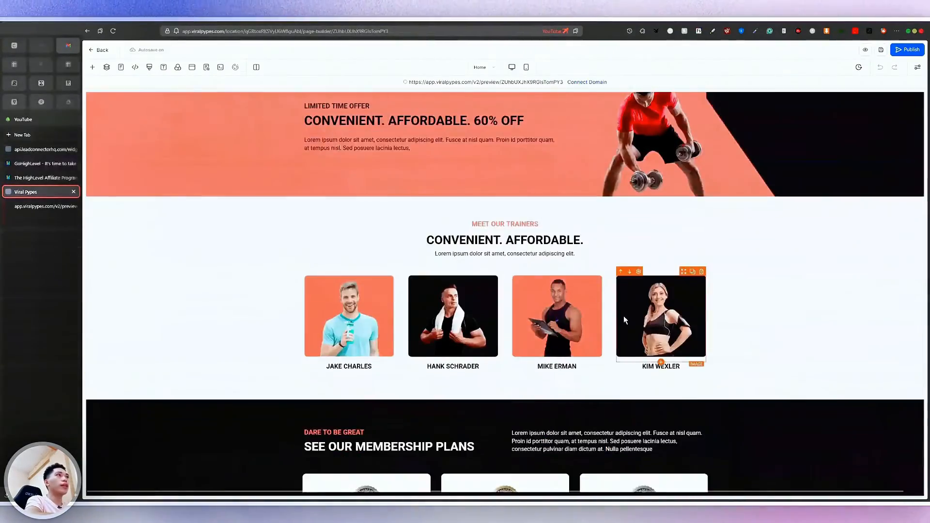
{"action": "scroll", "coordinate": [625, 320], "scroll_direction": "up", "scroll_amount": 1}
{"action": "scroll", "coordinate": [624, 316], "scroll_direction": "up", "scroll_amount": 20}
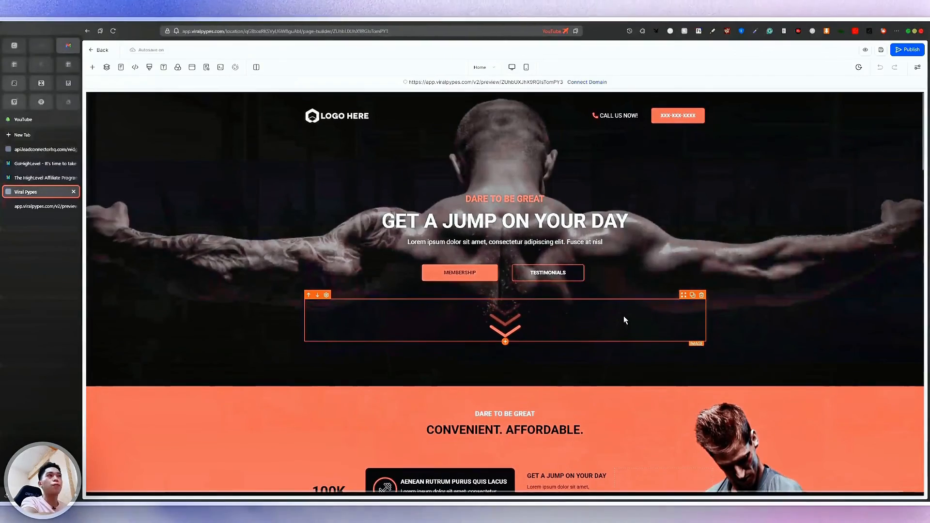
{"action": "scroll", "coordinate": [623, 316], "scroll_direction": "down", "scroll_amount": 1}
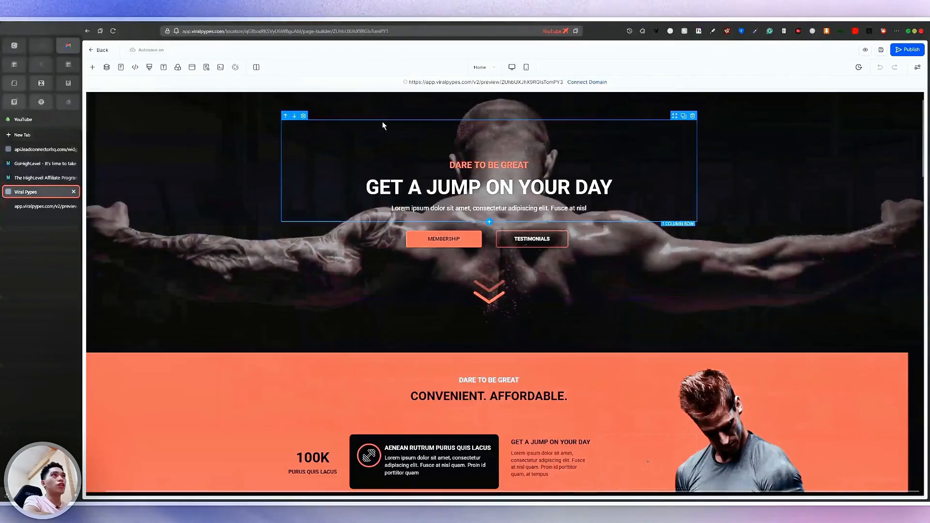
{"action": "scroll", "coordinate": [382, 121], "scroll_direction": "up", "scroll_amount": 1}
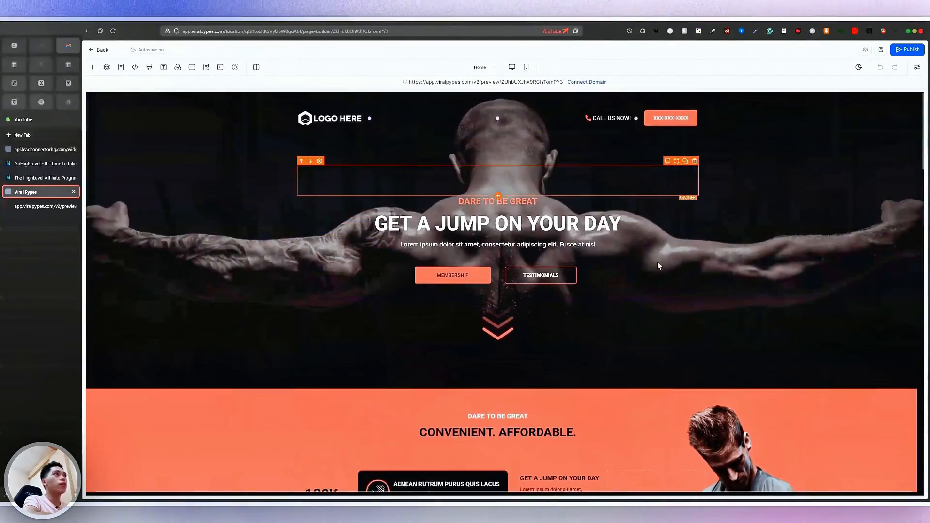
{"action": "scroll", "coordinate": [658, 262], "scroll_direction": "down", "scroll_amount": 5}
{"action": "scroll", "coordinate": [506, 263], "scroll_direction": "up", "scroll_amount": 5}
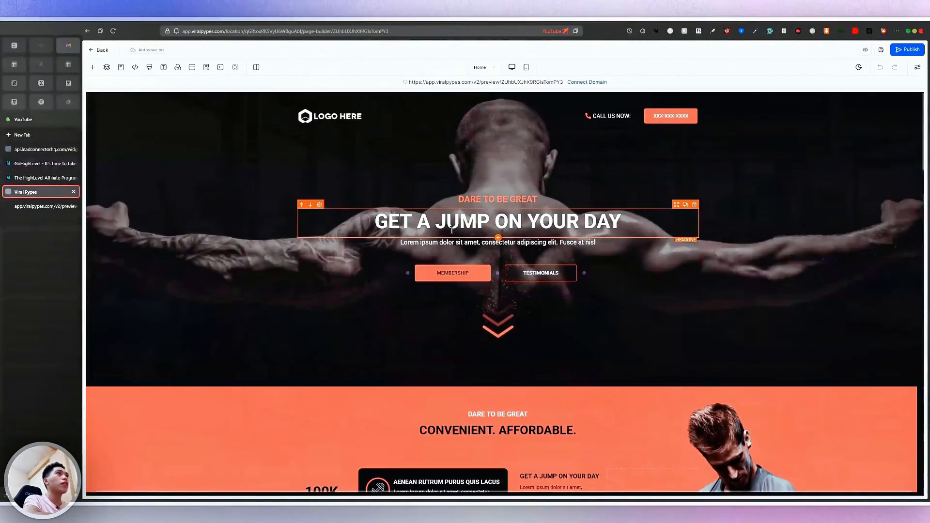
{"action": "scroll", "coordinate": [578, 206], "scroll_direction": "down", "scroll_amount": 15}
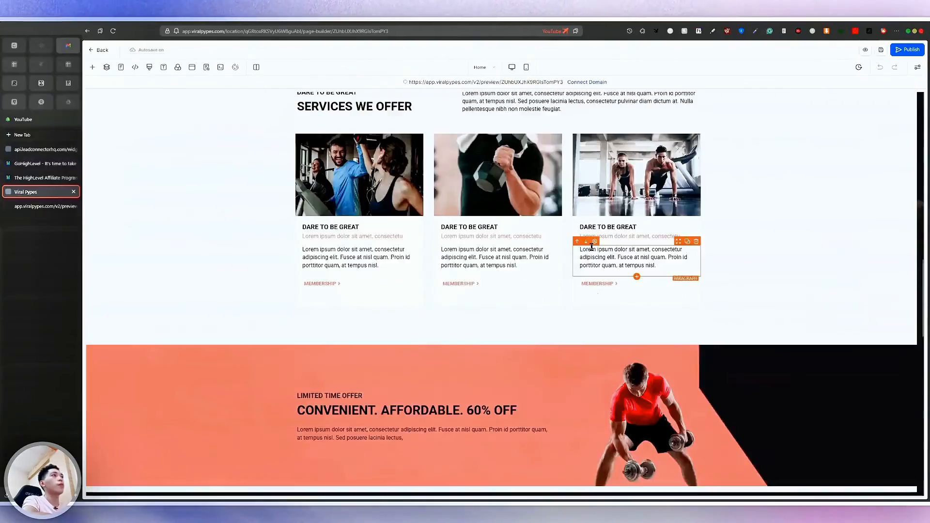
{"action": "scroll", "coordinate": [592, 246], "scroll_direction": "up", "scroll_amount": 8}
{"action": "scroll", "coordinate": [693, 149], "scroll_direction": "up", "scroll_amount": 6}
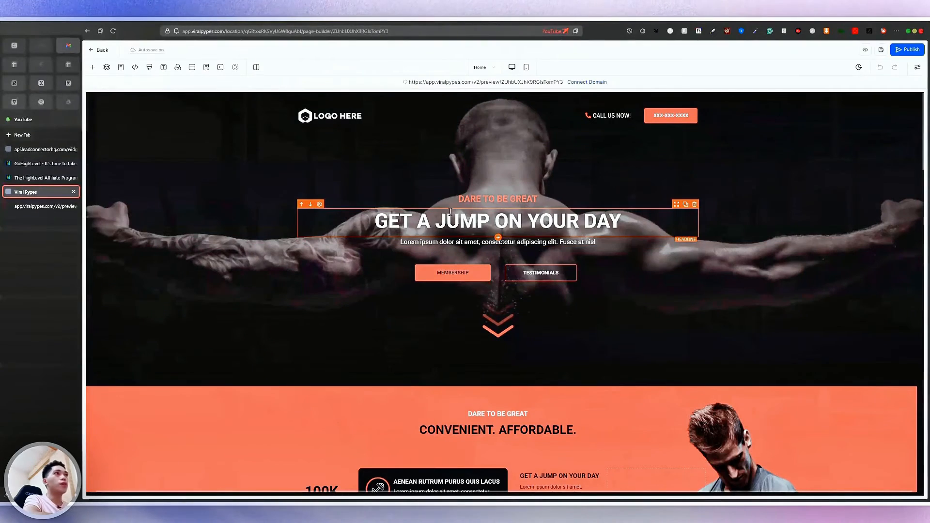
Change the DARE TO BE GREAT subheadline to AWESOME and select the main headline
{"action": "left_click", "coordinate": [527, 198]}
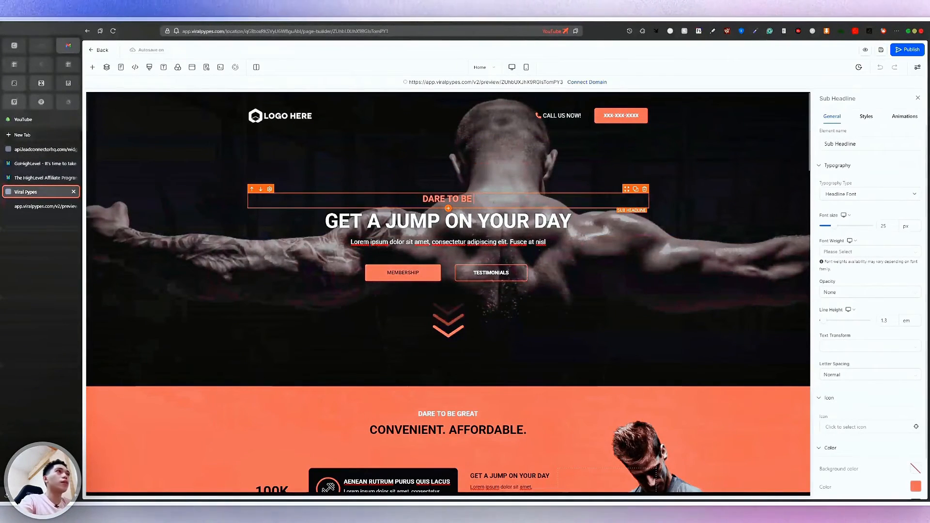
{"action": "type", "text": "A"}
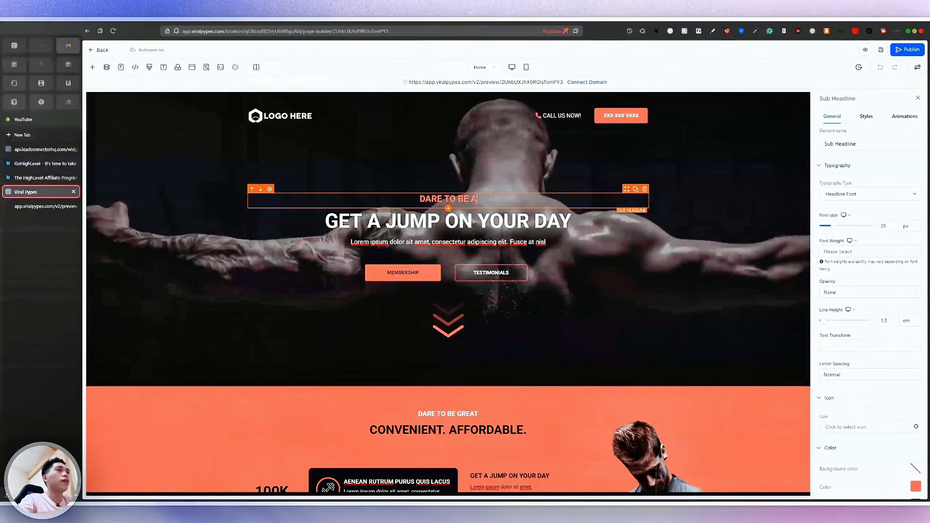
{"action": "type", "text": "WESOME"}
{"action": "left_click", "coordinate": [448, 221]}
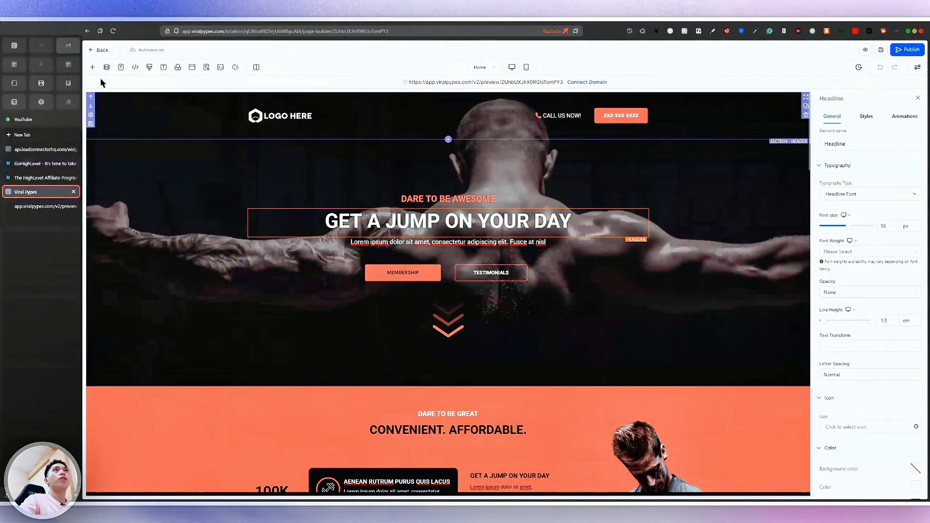
Add a new button labelled 'bUY NOW' below the hero buttons
{"action": "left_click", "coordinate": [92, 68]}
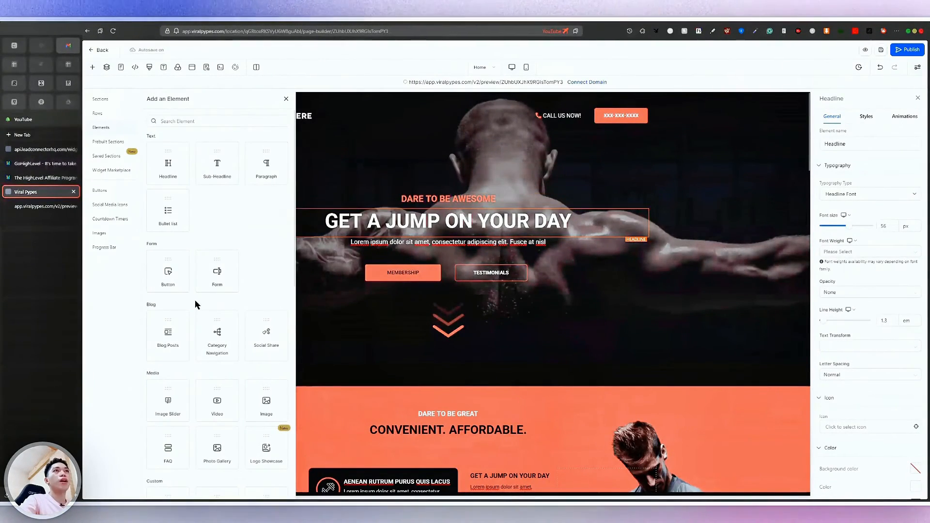
{"action": "left_click_drag", "start_coordinate": [172, 266], "coordinate": [271, 345]}
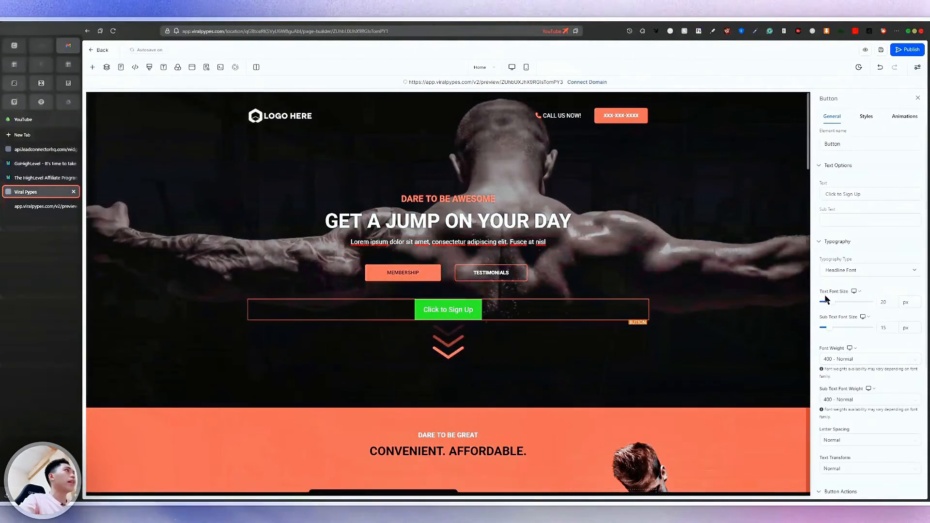
{"action": "type", "text": "bUY NOW"}
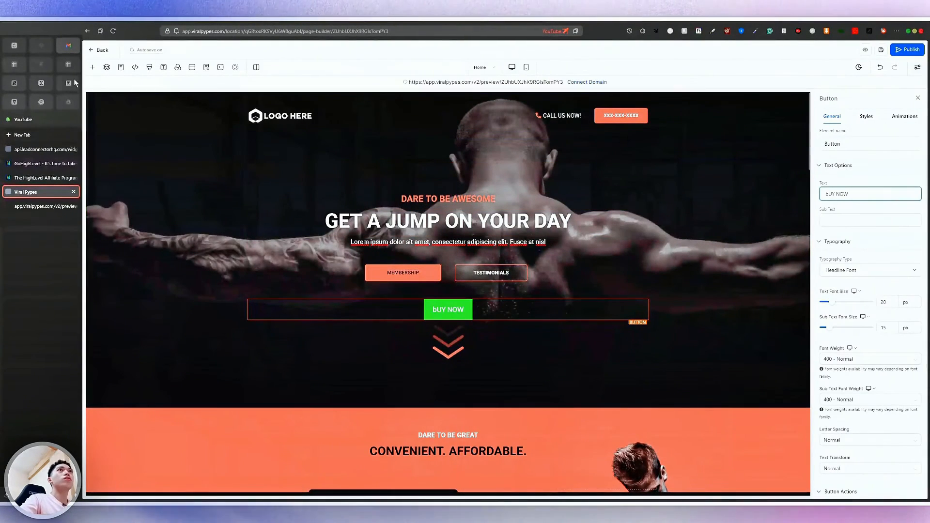
Add an image slider under the main headline and a single image element above it
{"action": "left_click", "coordinate": [92, 68]}
{"action": "scroll", "coordinate": [202, 280], "scroll_direction": "down", "scroll_amount": 10}
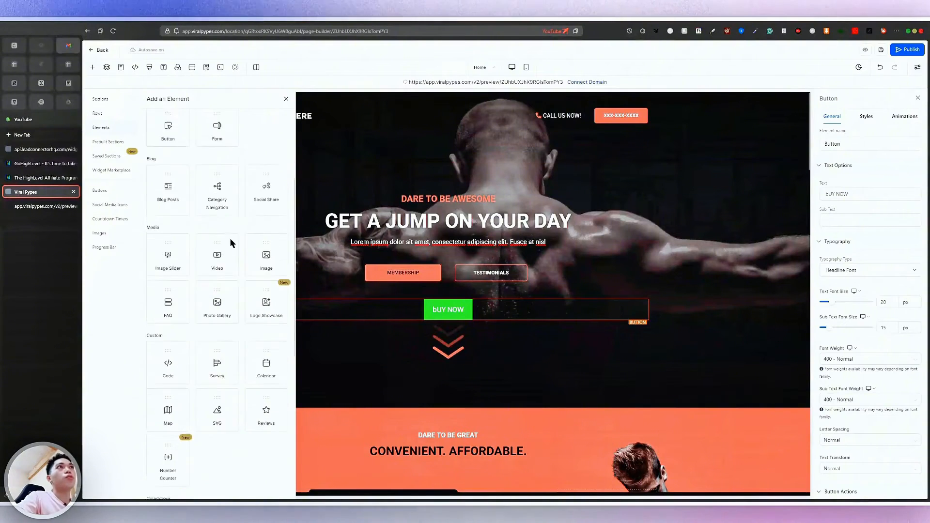
{"action": "scroll", "coordinate": [194, 285], "scroll_direction": "up", "scroll_amount": 7}
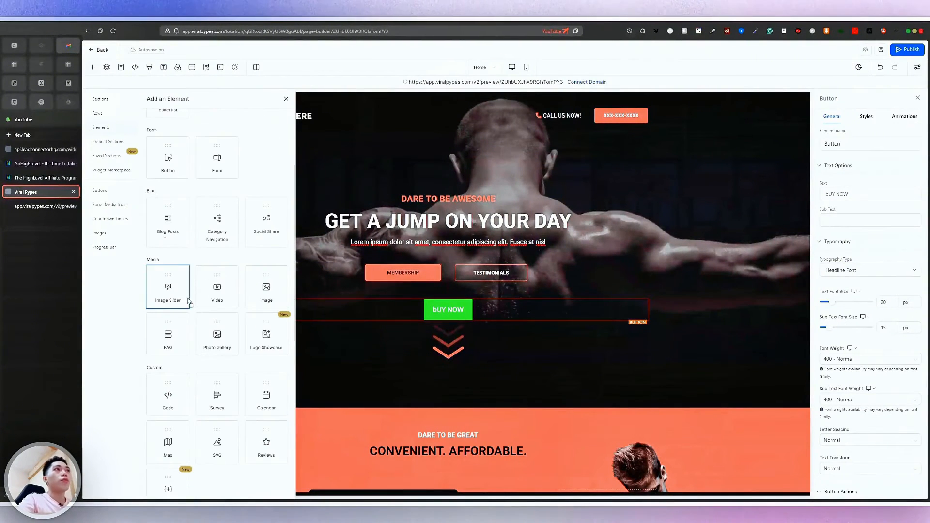
{"action": "left_click_drag", "start_coordinate": [189, 301], "coordinate": [477, 273]}
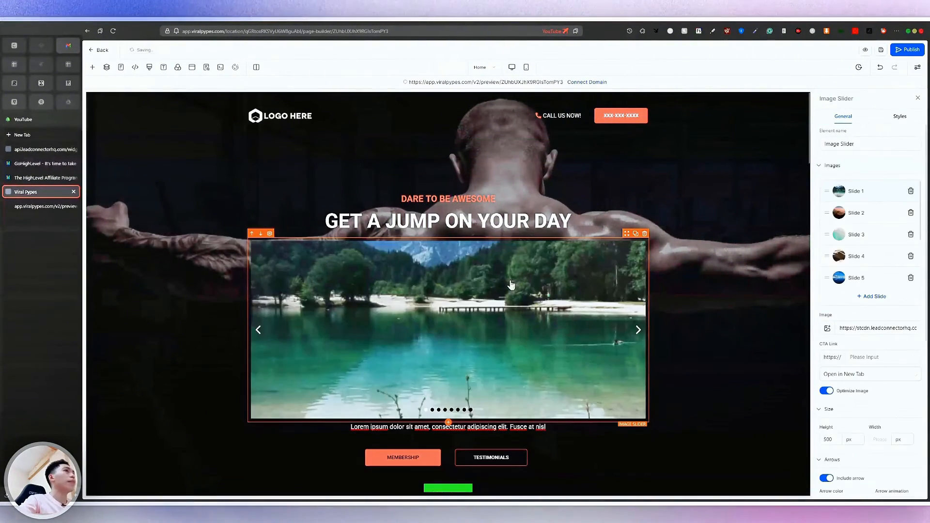
{"action": "left_click", "coordinate": [92, 67]}
{"action": "left_click_drag", "start_coordinate": [189, 257], "coordinate": [404, 263]}
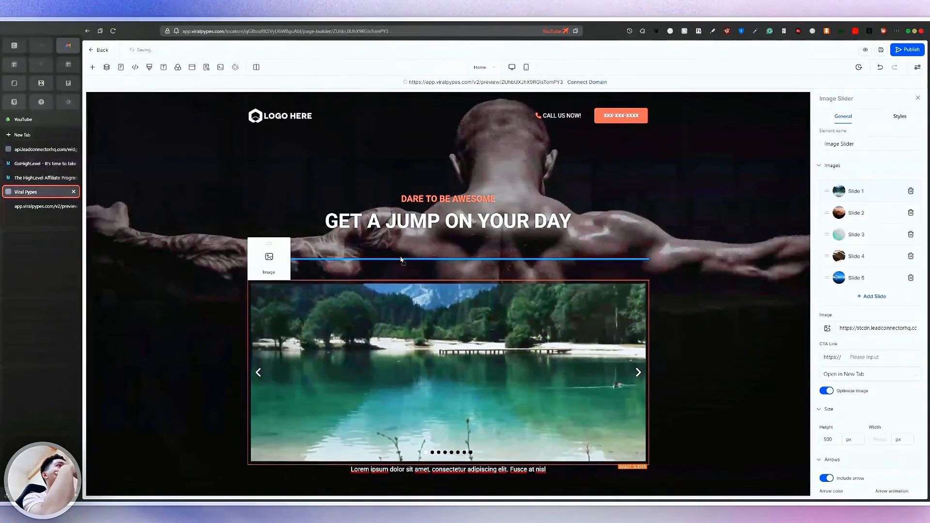
{"action": "left_click_drag", "start_coordinate": [465, 357], "coordinate": [467, 354]}
Delete the trial image slider from the hero section
{"action": "scroll", "coordinate": [484, 294], "scroll_direction": "down", "scroll_amount": 3}
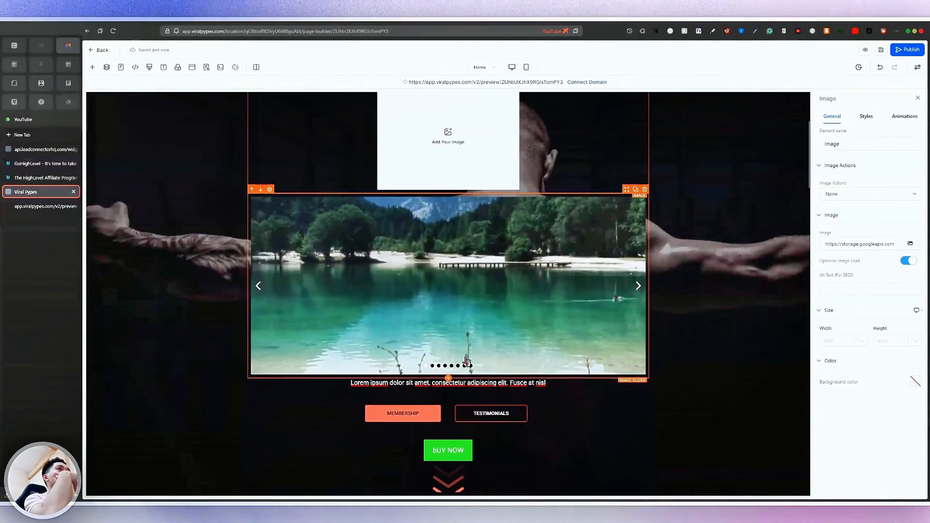
{"action": "left_click", "coordinate": [496, 328]}
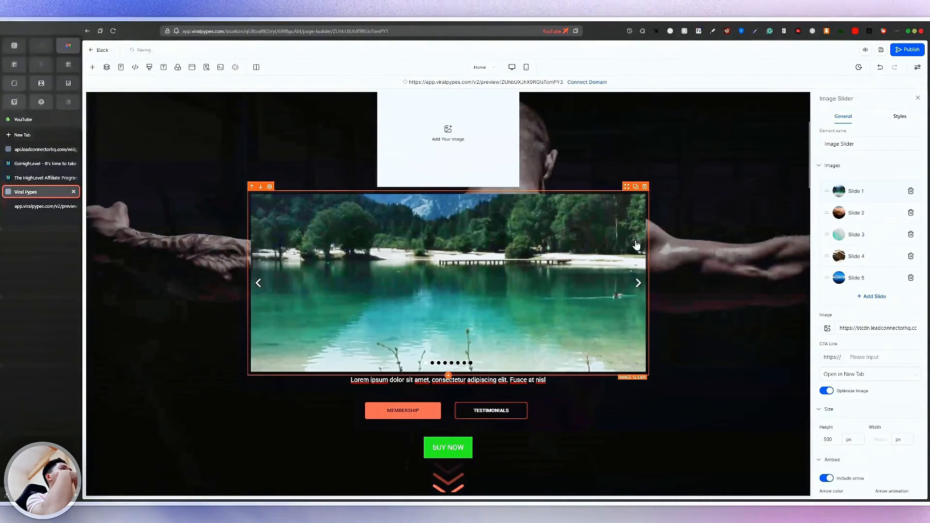
{"action": "left_click", "coordinate": [645, 188]}
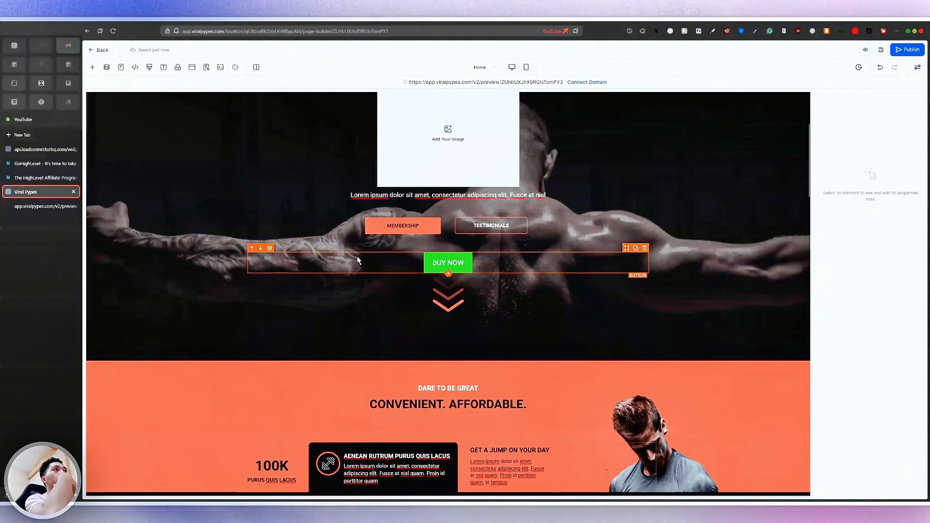
Fill the new image placeholder with pic-10.png from the media library
{"action": "scroll", "coordinate": [359, 254], "scroll_direction": "up", "scroll_amount": 3}
{"action": "left_click", "coordinate": [531, 282]}
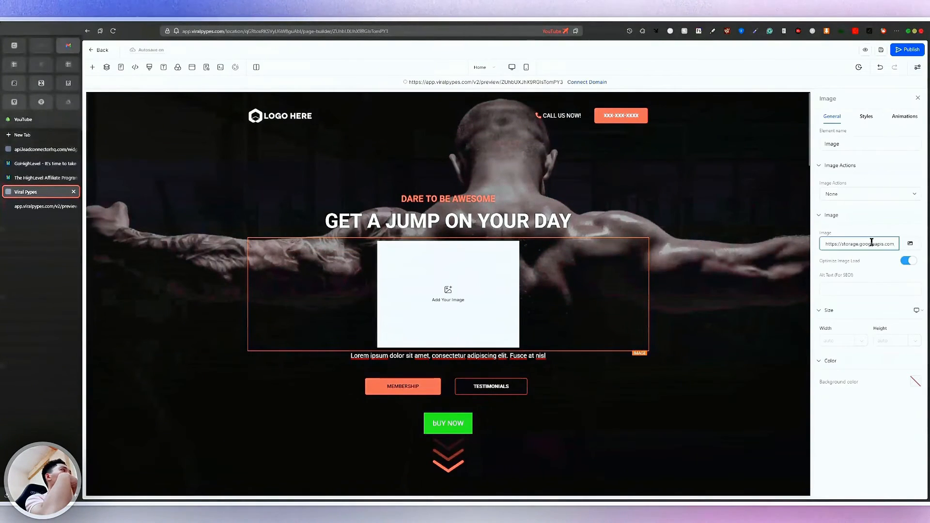
{"action": "left_click", "coordinate": [907, 245]}
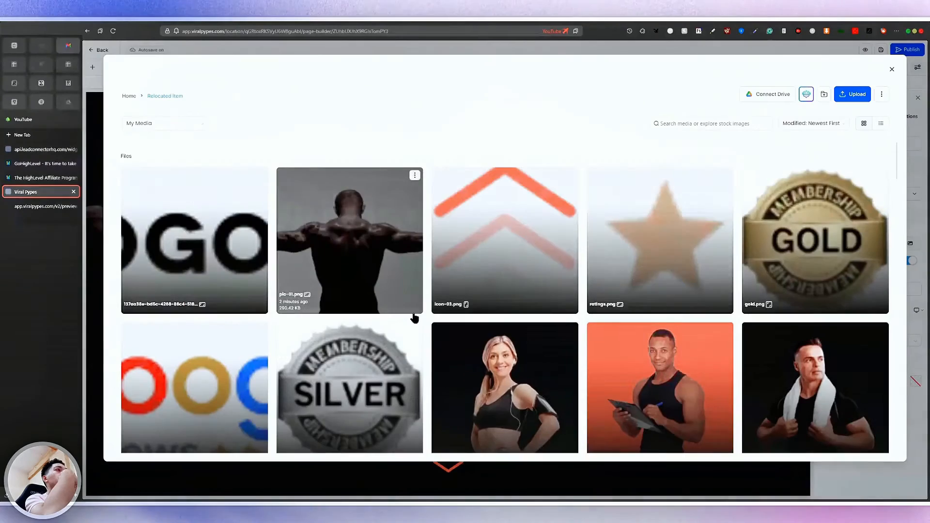
{"action": "scroll", "coordinate": [416, 318], "scroll_direction": "down", "scroll_amount": 3}
{"action": "left_click", "coordinate": [561, 278]}
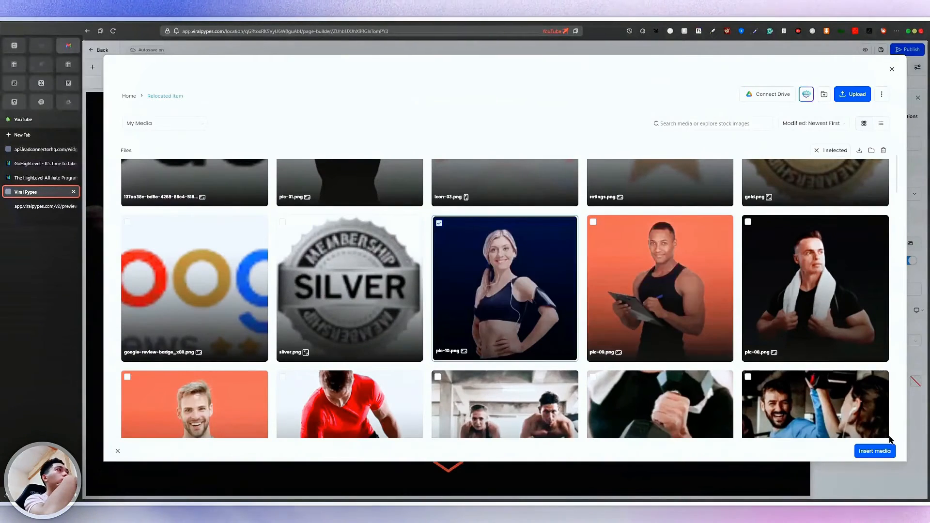
{"action": "left_click", "coordinate": [876, 452]}
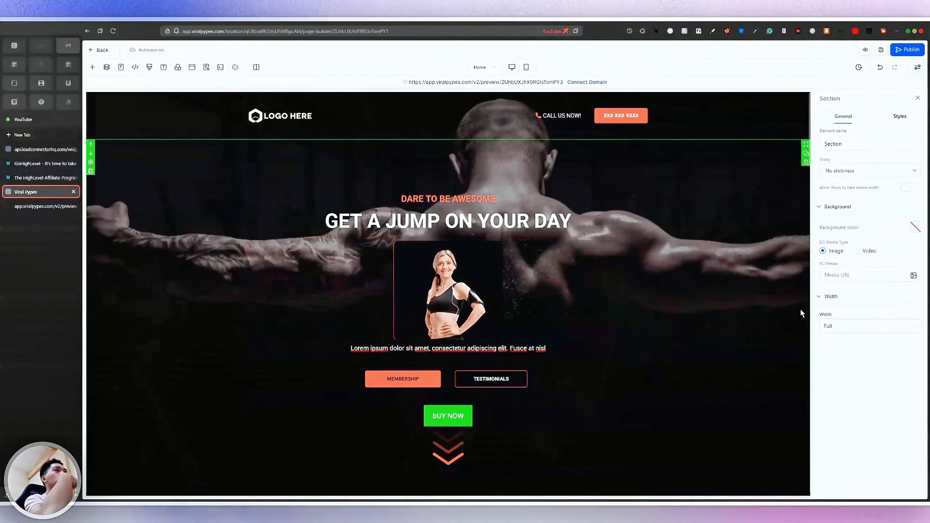
Try blue and pale yellow section backgrounds, then set it to dark teal
{"action": "left_click", "coordinate": [481, 248]}
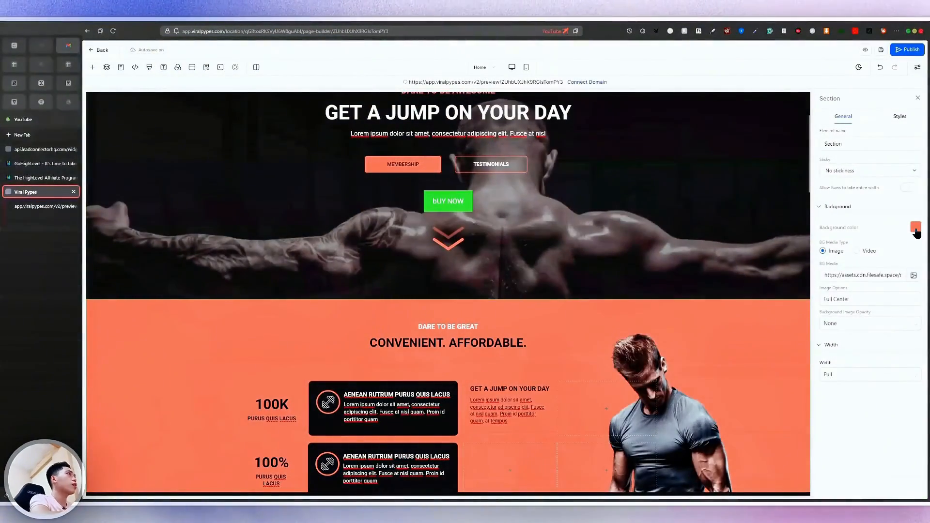
{"action": "left_click", "coordinate": [916, 227]}
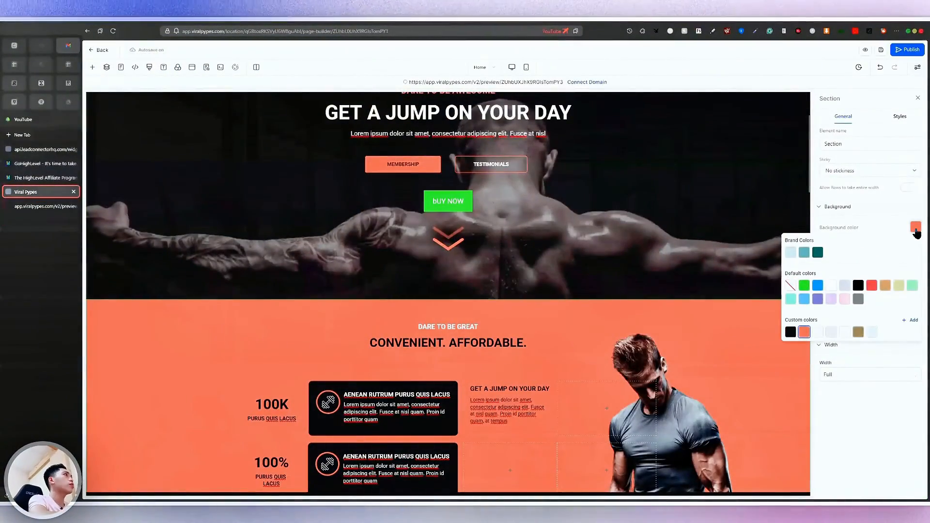
{"action": "left_click", "coordinate": [817, 286]}
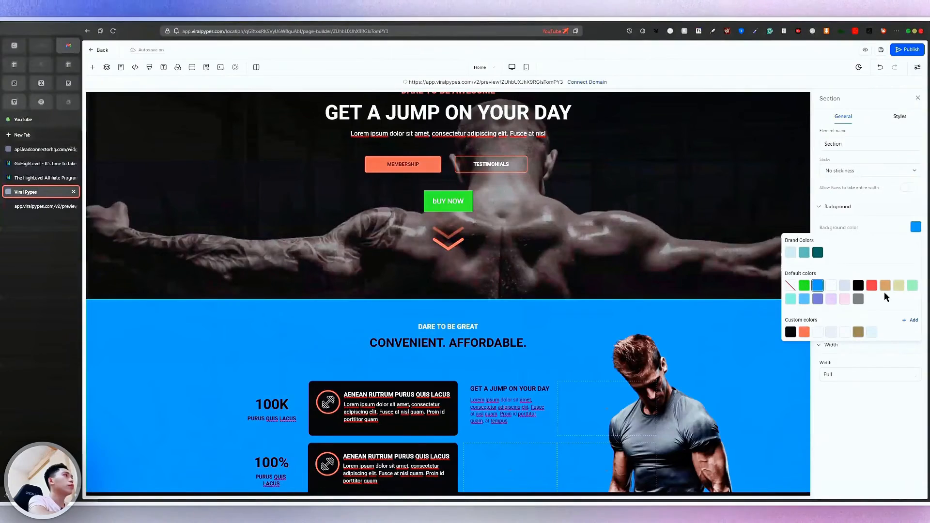
{"action": "left_click", "coordinate": [897, 287]}
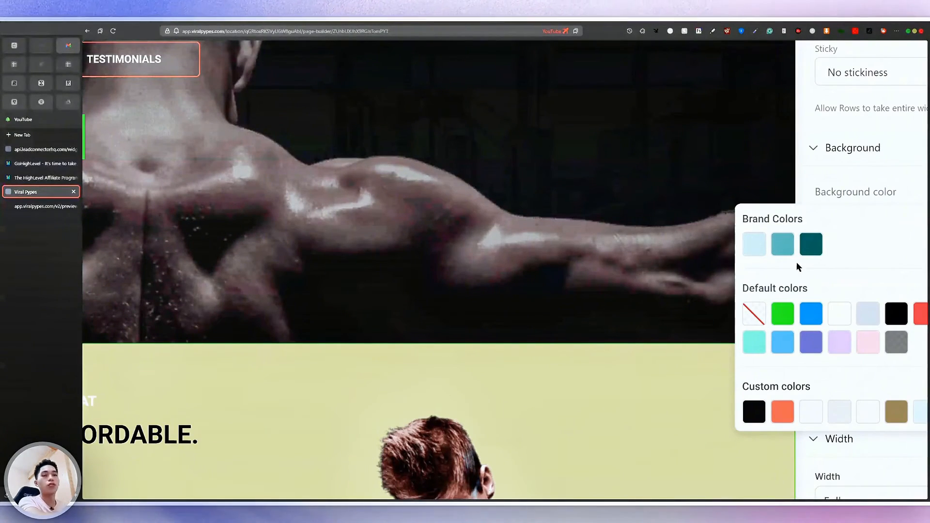
{"action": "left_click", "coordinate": [811, 244]}
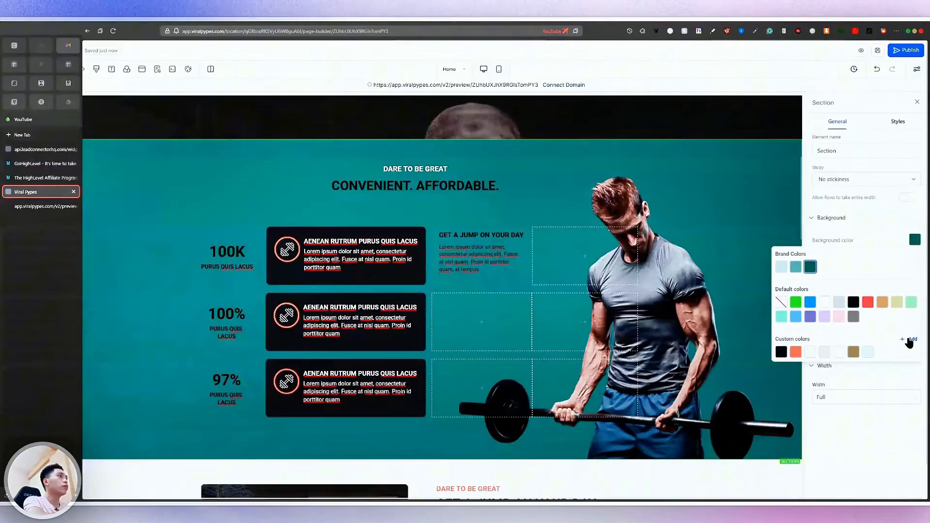
Start defining a named custom colour, then cancel it
{"action": "left_click", "coordinate": [910, 340]}
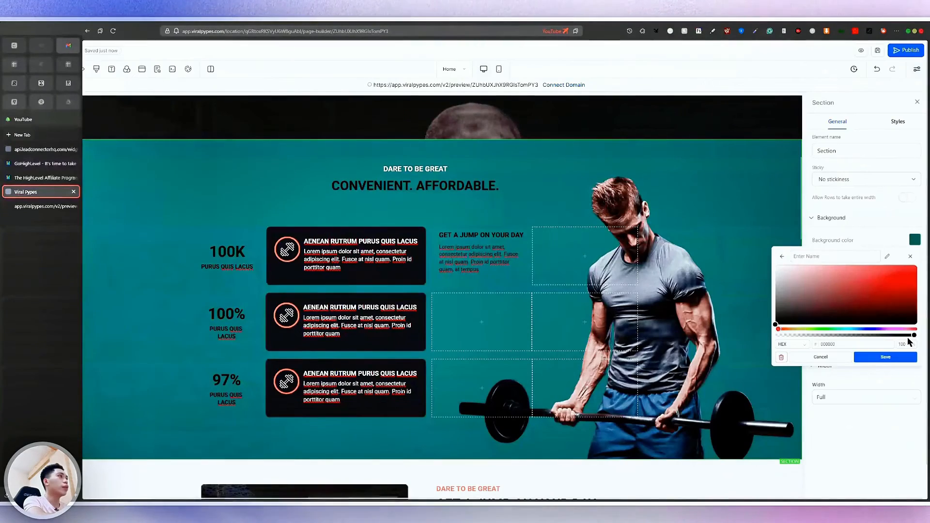
{"action": "left_click", "coordinate": [810, 256]}
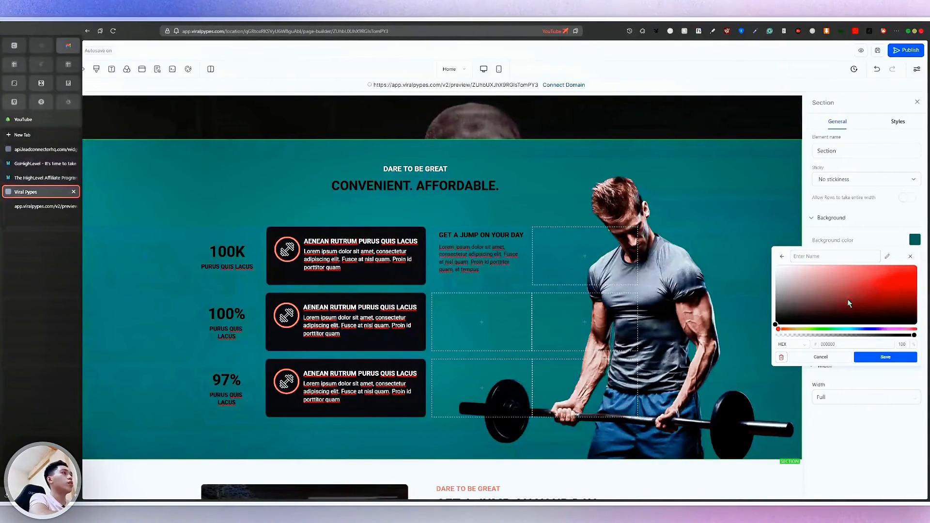
{"action": "left_click", "coordinate": [823, 359]}
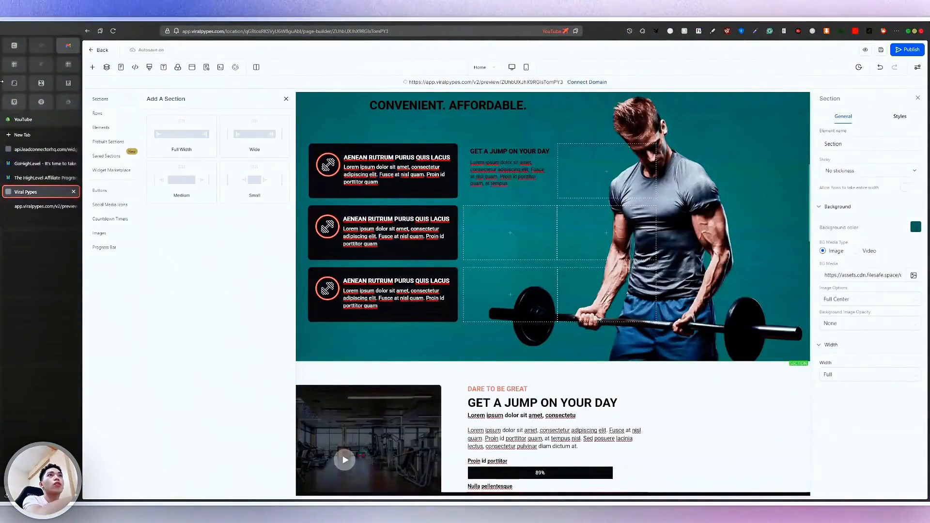
Add the dark founder About template below the teal stats section
{"action": "scroll", "coordinate": [102, 232], "scroll_direction": "up", "scroll_amount": 5}
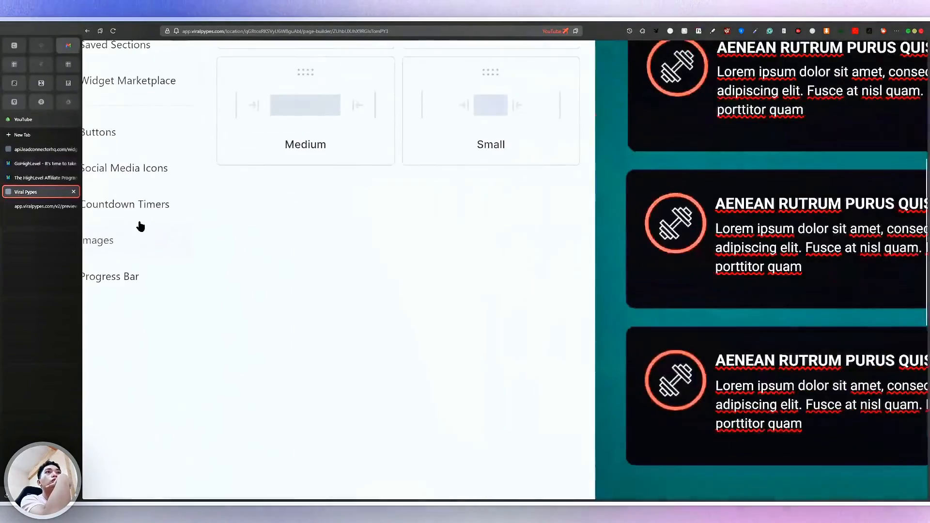
{"action": "scroll", "coordinate": [141, 225], "scroll_direction": "left", "scroll_amount": 1}
{"action": "scroll", "coordinate": [199, 203], "scroll_direction": "up", "scroll_amount": 3}
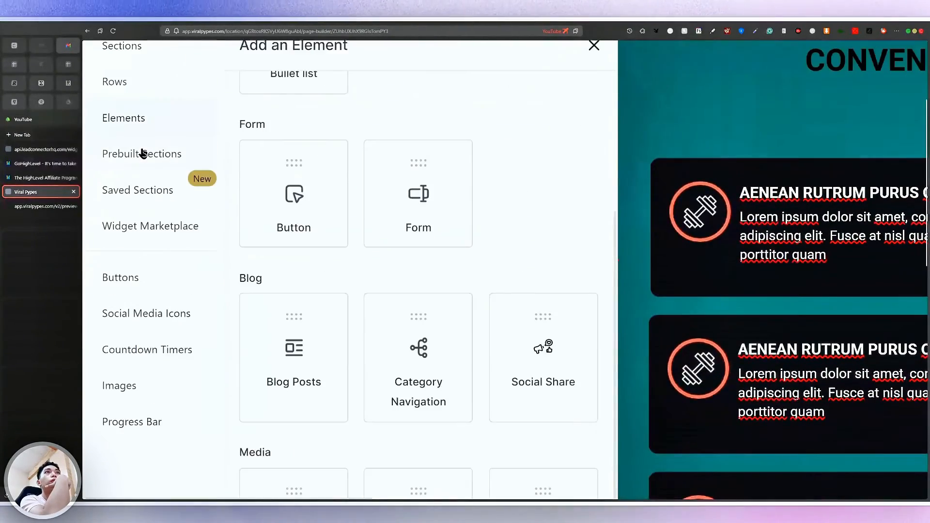
{"action": "left_click", "coordinate": [140, 153]}
{"action": "scroll", "coordinate": [140, 152], "scroll_direction": "down", "scroll_amount": 5}
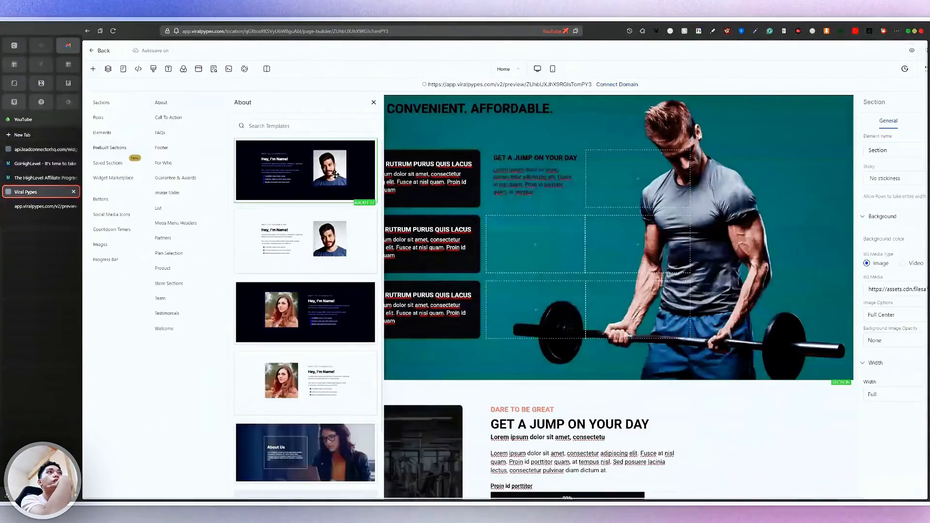
{"action": "scroll", "coordinate": [321, 288], "scroll_direction": "down", "scroll_amount": 1}
{"action": "left_click_drag", "start_coordinate": [340, 155], "coordinate": [516, 371]}
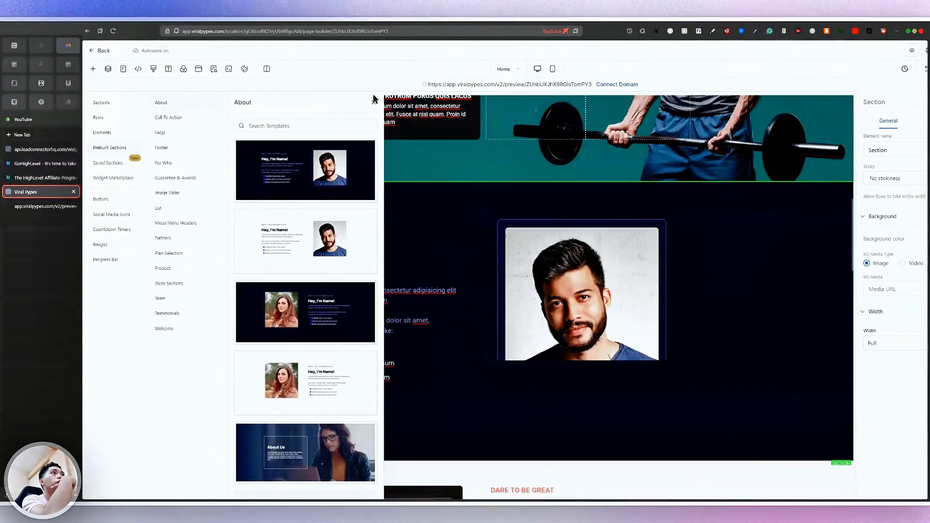
{"action": "left_click", "coordinate": [373, 100]}
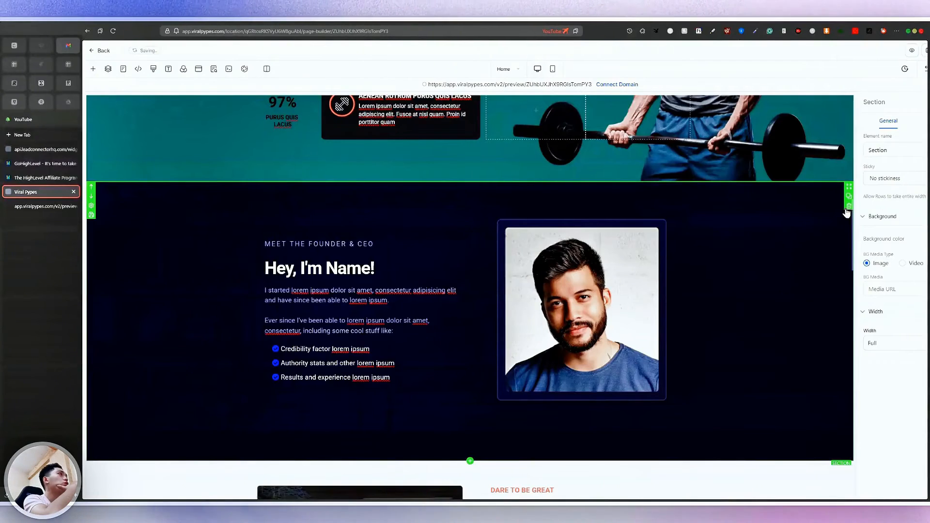
Set the founder section background to Orange and select its paragraph text
{"action": "left_click", "coordinate": [915, 228]}
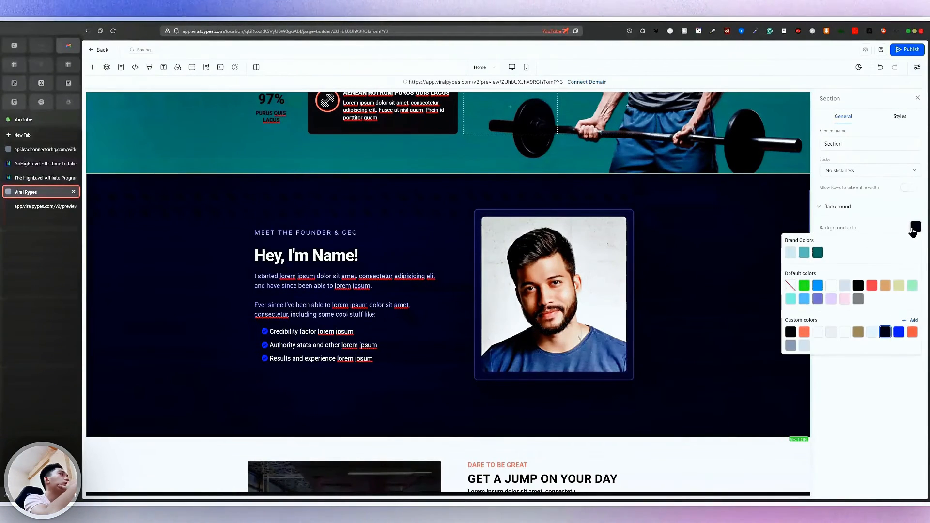
{"action": "left_click", "coordinate": [885, 285]}
{"action": "scroll", "coordinate": [446, 287], "scroll_direction": "up", "scroll_amount": 1}
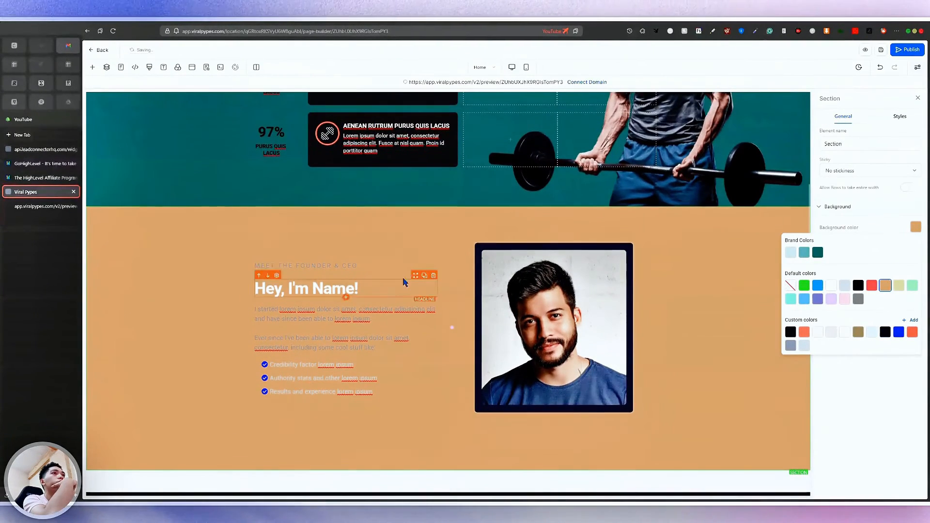
{"action": "left_click", "coordinate": [356, 321]}
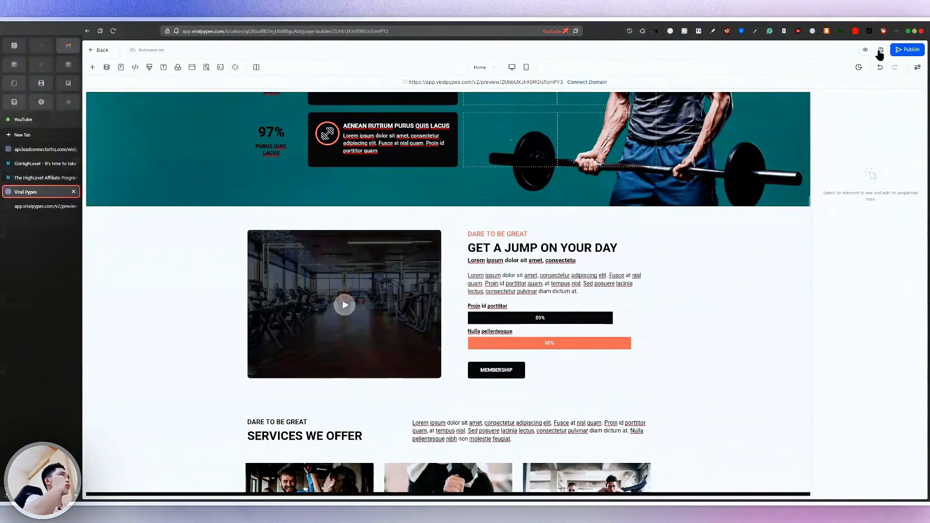
Leave the page builder, confirming the unsaved-changes prompt with OK
{"action": "left_click", "coordinate": [103, 51]}
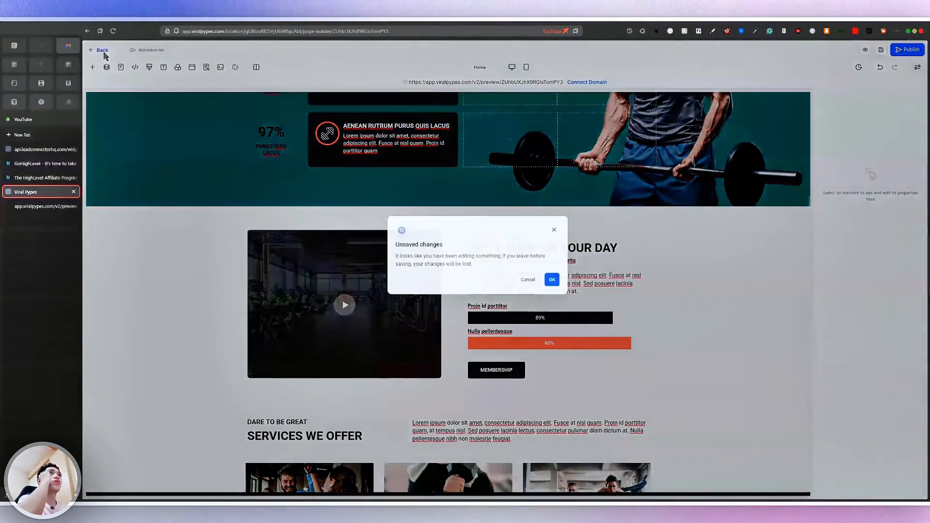
{"action": "left_click", "coordinate": [583, 296]}
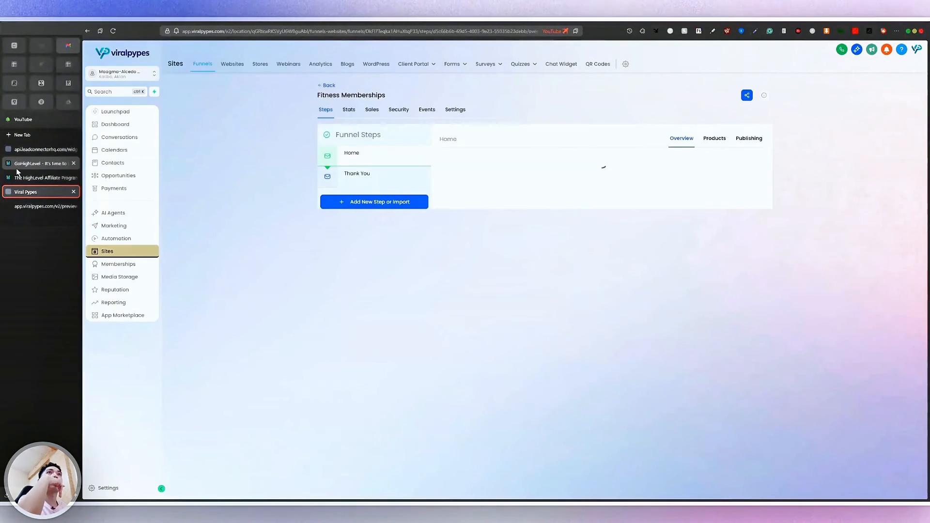
{"action": "scroll", "coordinate": [300, 71], "scroll_direction": "up", "scroll_amount": 5}
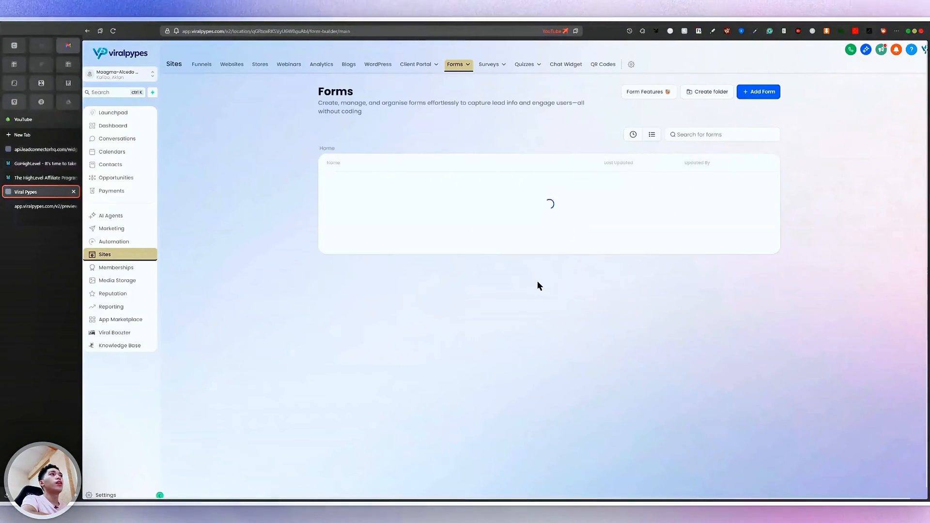
Add a new form from the Legal Consultation template
{"action": "scroll", "coordinate": [362, 201], "scroll_direction": "up", "scroll_amount": 5}
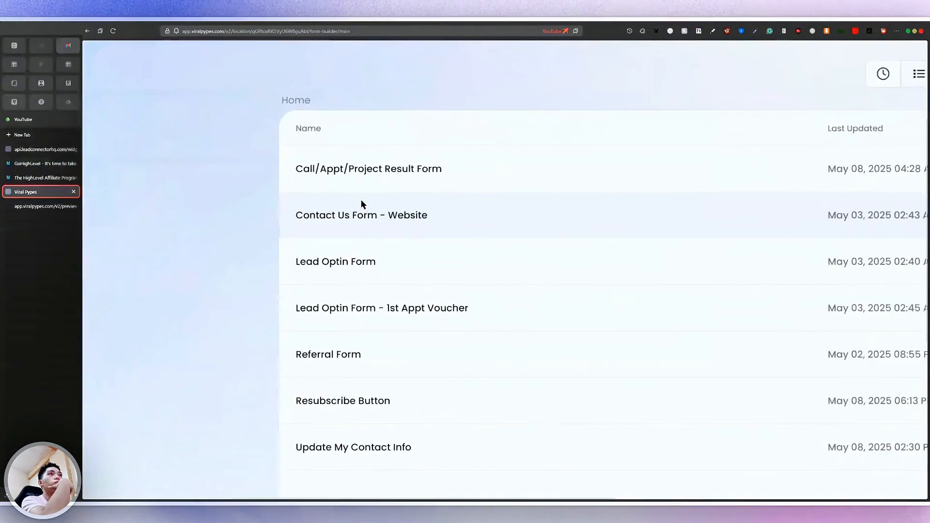
{"action": "scroll", "coordinate": [361, 204], "scroll_direction": "down", "scroll_amount": 5}
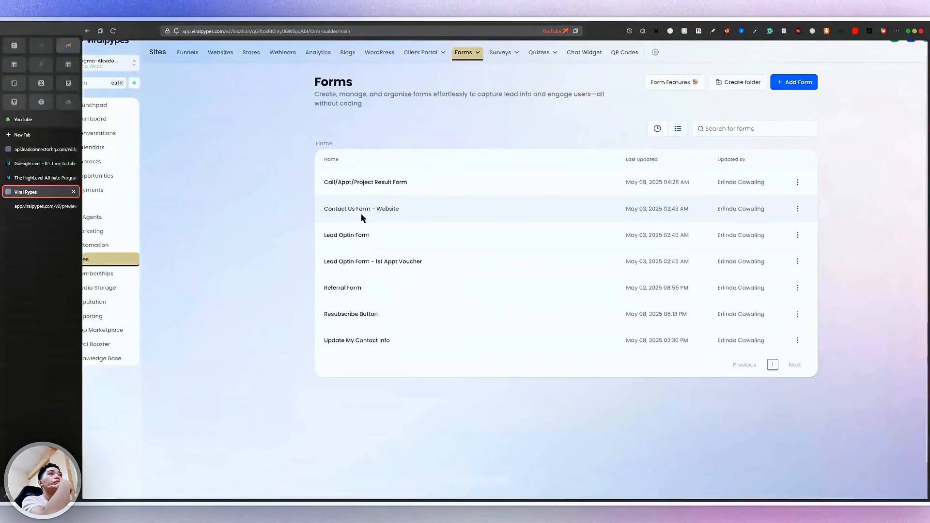
{"action": "left_click", "coordinate": [796, 83]}
{"action": "left_click", "coordinate": [625, 246]}
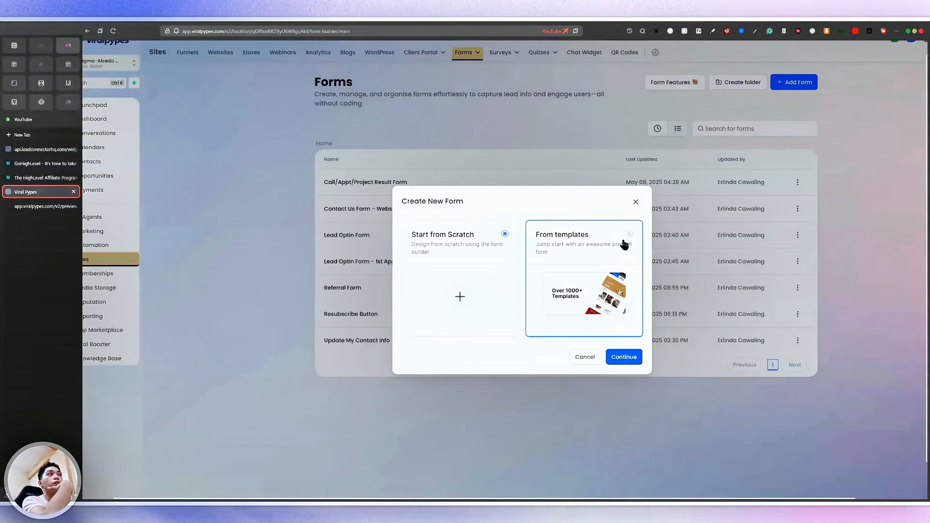
{"action": "left_click", "coordinate": [624, 357]}
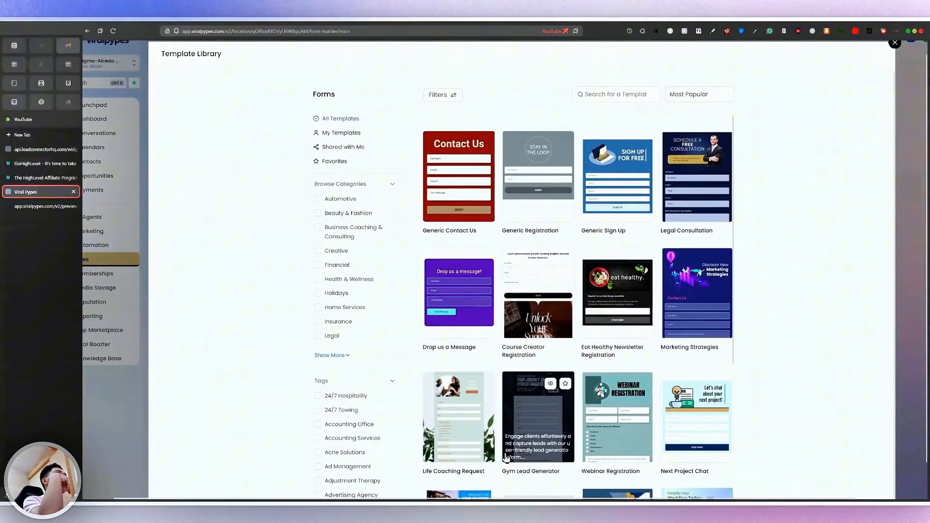
{"action": "left_click", "coordinate": [703, 158]}
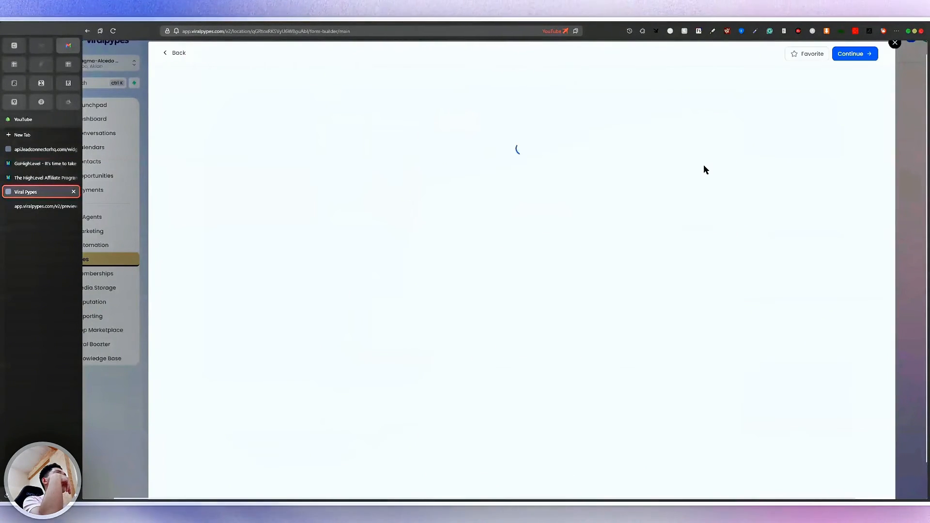
{"action": "left_click", "coordinate": [858, 53]}
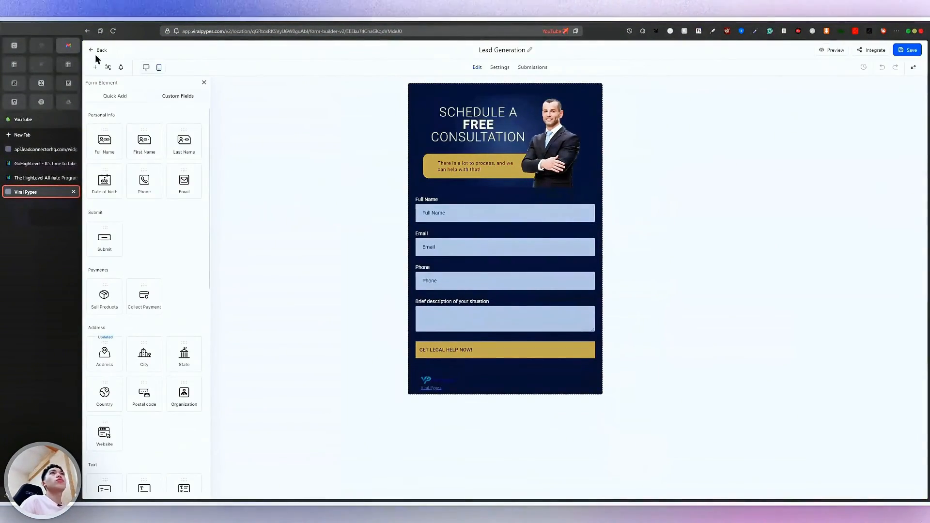
Close the form builder and browse the Memberships area
{"action": "left_click", "coordinate": [97, 53]}
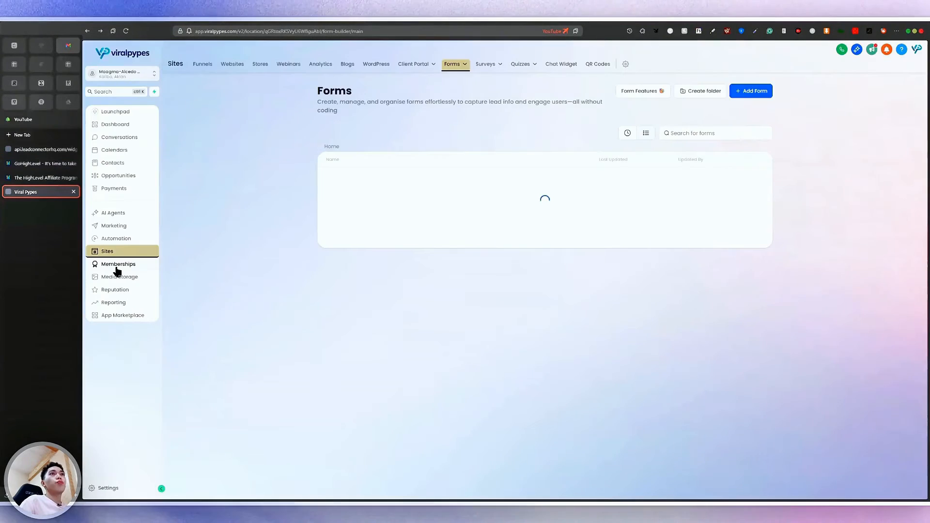
{"action": "left_click", "coordinate": [117, 268]}
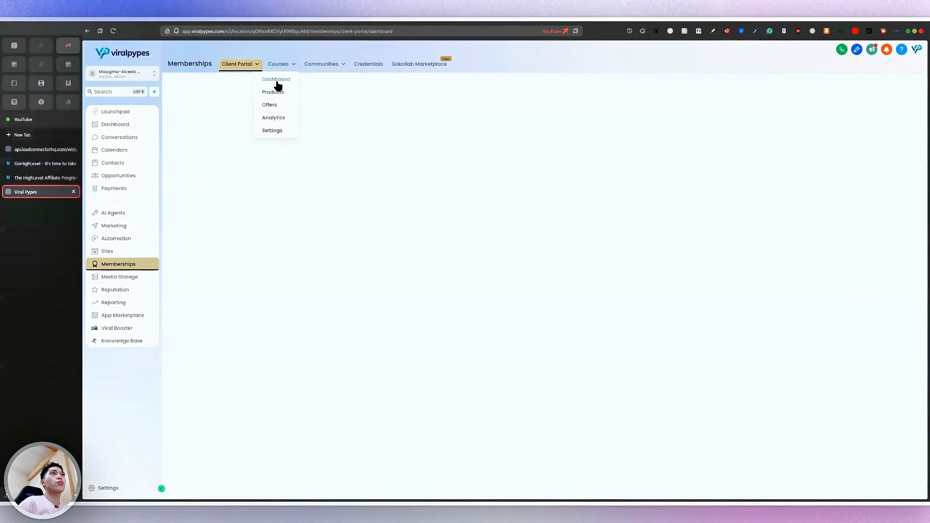
{"action": "scroll", "coordinate": [281, 90], "scroll_direction": "up", "scroll_amount": 5}
{"action": "scroll", "coordinate": [281, 90], "scroll_direction": "down", "scroll_amount": 3}
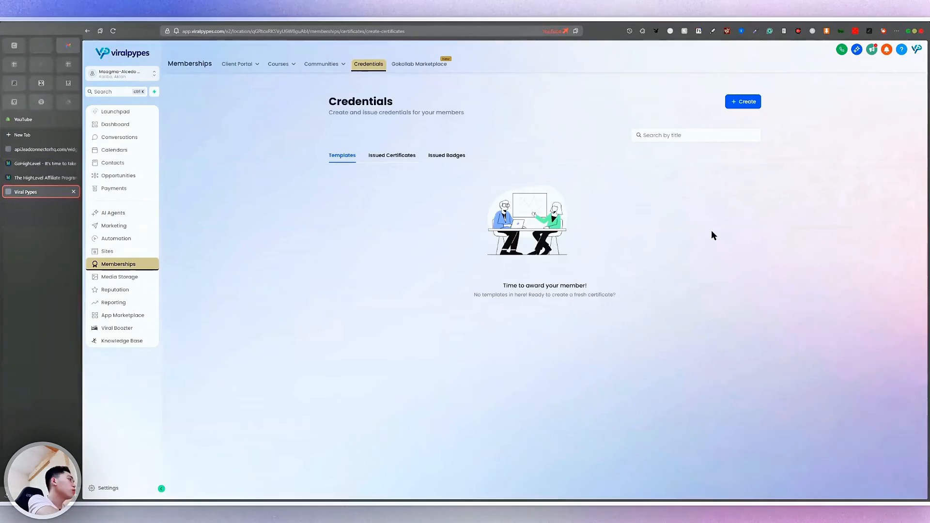
{"action": "scroll", "coordinate": [413, 128], "scroll_direction": "up", "scroll_amount": 5}
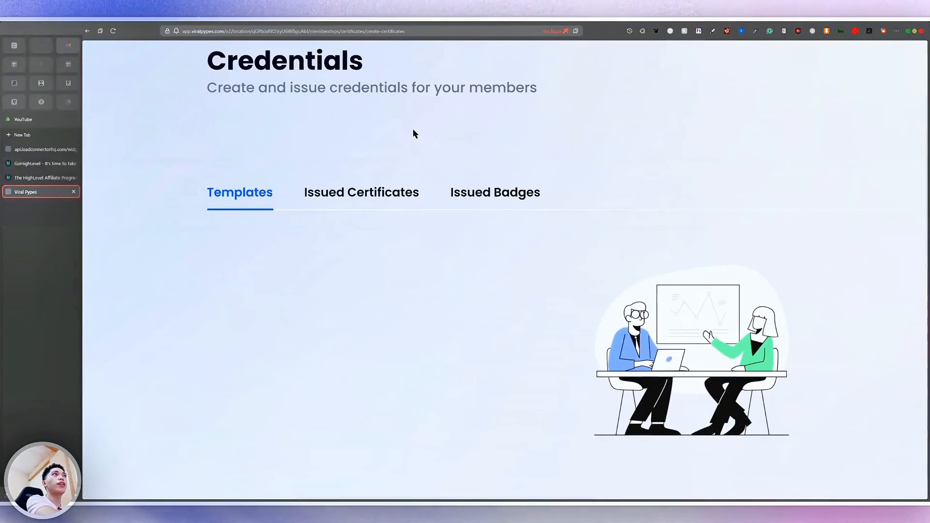
{"action": "scroll", "coordinate": [405, 139], "scroll_direction": "down", "scroll_amount": 5}
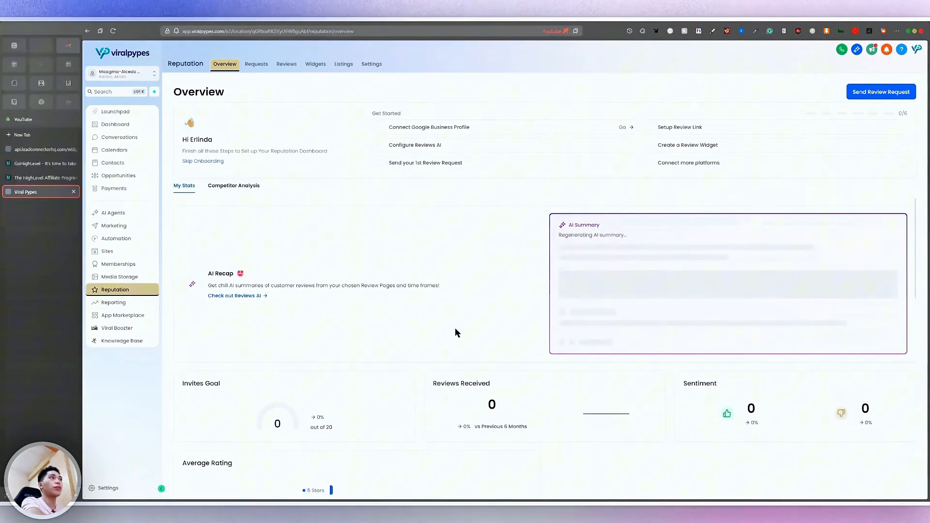
Scroll through the Reputation Overview stats: reviews, invites and sentiment counts
{"action": "scroll", "coordinate": [455, 327], "scroll_direction": "down", "scroll_amount": 5}
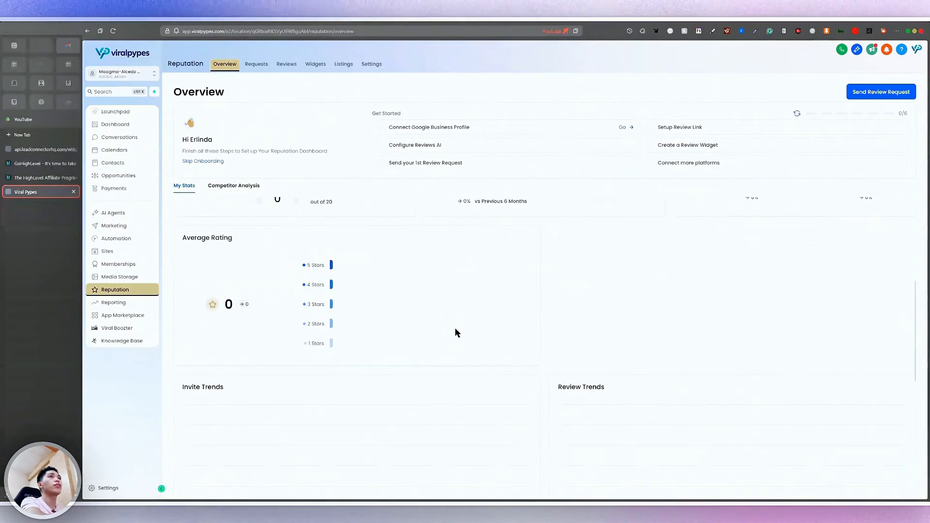
{"action": "scroll", "coordinate": [455, 327], "scroll_direction": "up", "scroll_amount": 5}
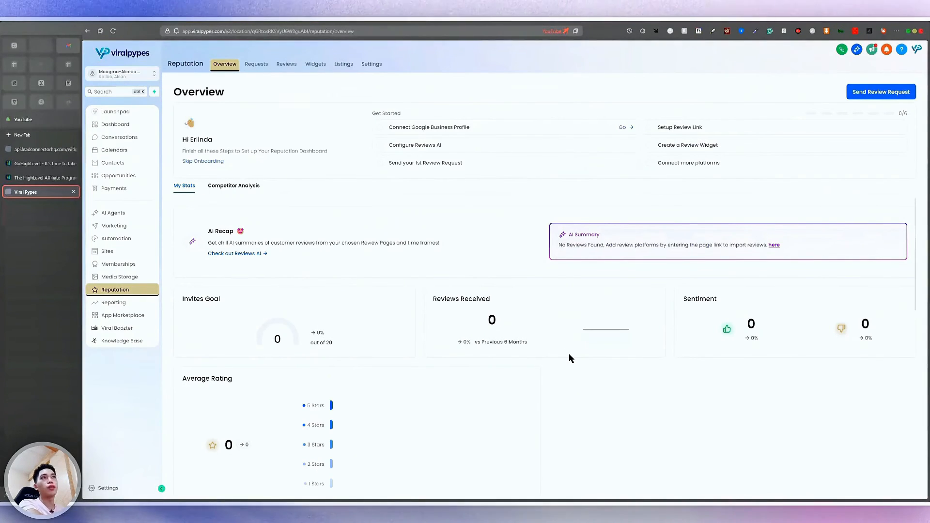
{"action": "scroll", "coordinate": [569, 358], "scroll_direction": "down", "scroll_amount": 3}
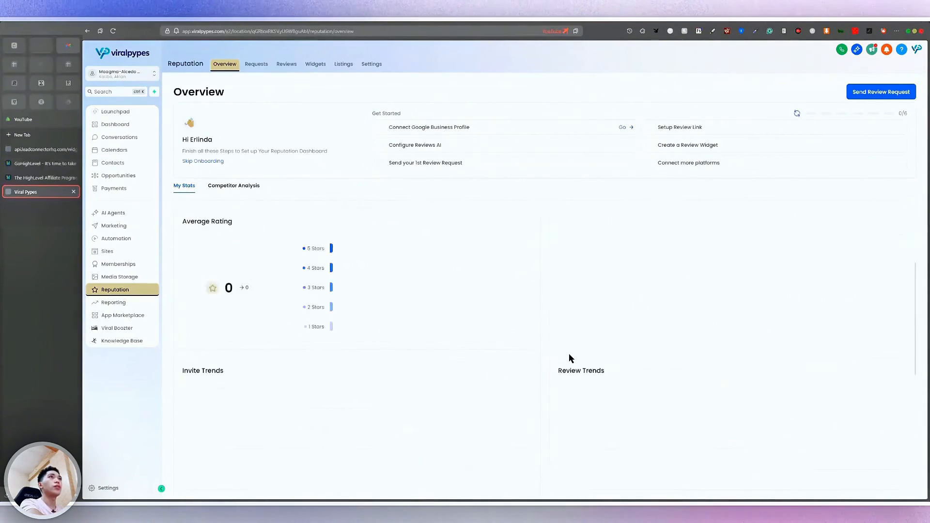
{"action": "scroll", "coordinate": [568, 359], "scroll_direction": "up", "scroll_amount": 4}
{"action": "scroll", "coordinate": [237, 70], "scroll_direction": "up", "scroll_amount": 5}
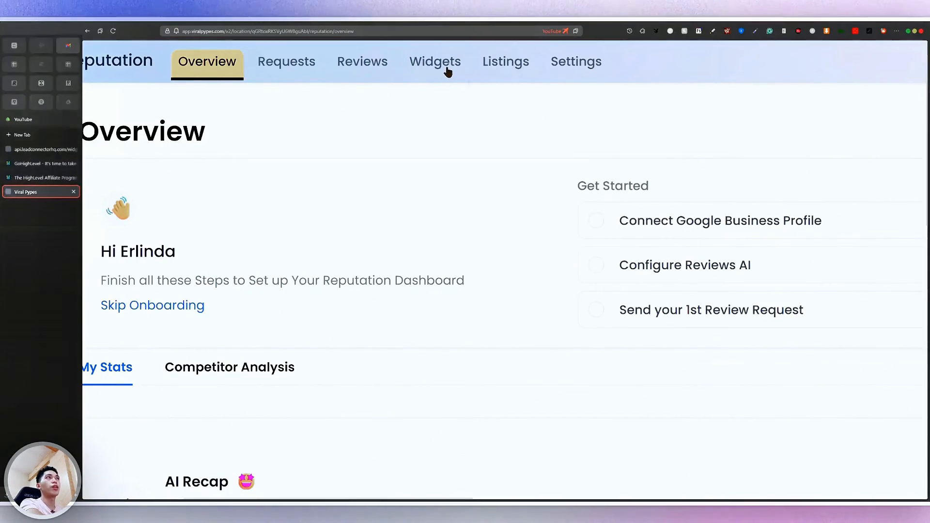
View the empty review Requests list and start a new review request
{"action": "left_click", "coordinate": [452, 71]}
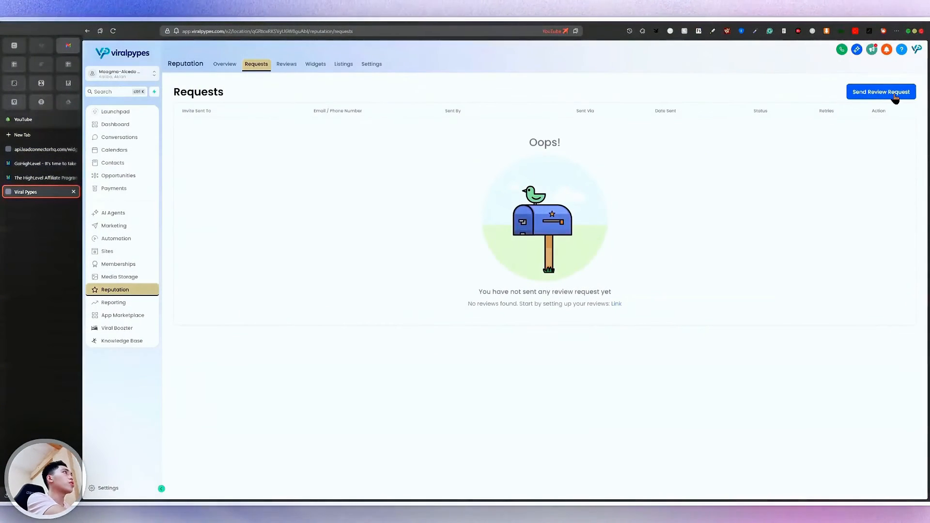
{"action": "scroll", "coordinate": [896, 95], "scroll_direction": "up", "scroll_amount": 3}
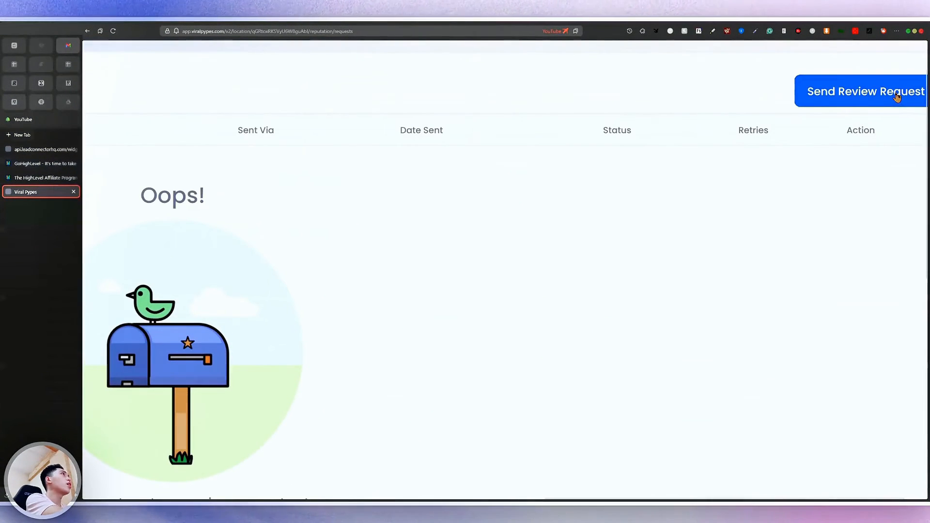
{"action": "left_click", "coordinate": [871, 97]}
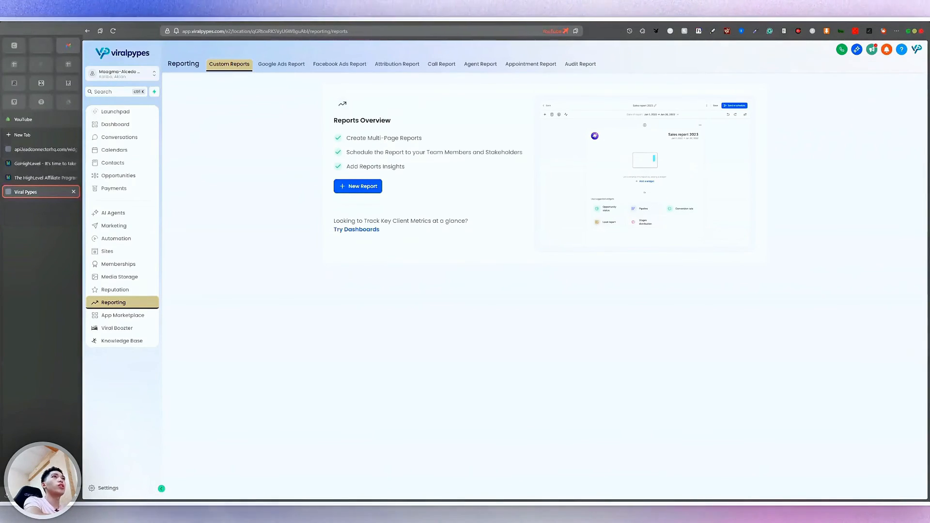
Open the App Marketplace listing 912 apps from the sidebar
{"action": "scroll", "coordinate": [342, 103], "scroll_direction": "up", "scroll_amount": 5}
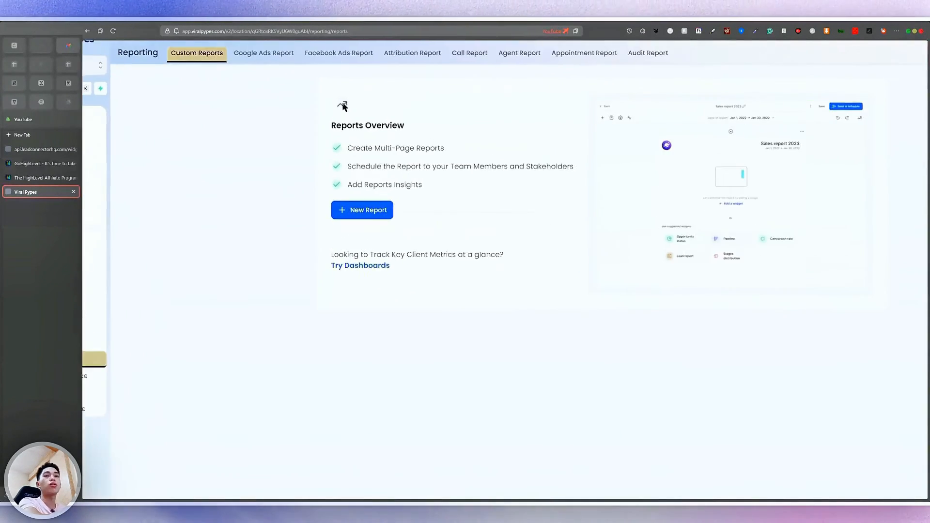
{"action": "scroll", "coordinate": [342, 103], "scroll_direction": "up", "scroll_amount": 1}
{"action": "scroll", "coordinate": [343, 107], "scroll_direction": "down", "scroll_amount": 5}
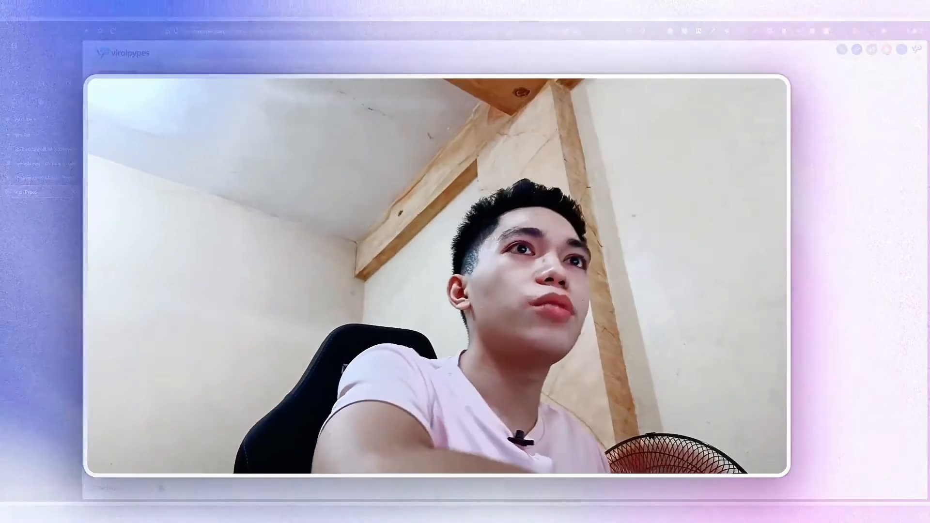
{"action": "left_click", "coordinate": [131, 316]}
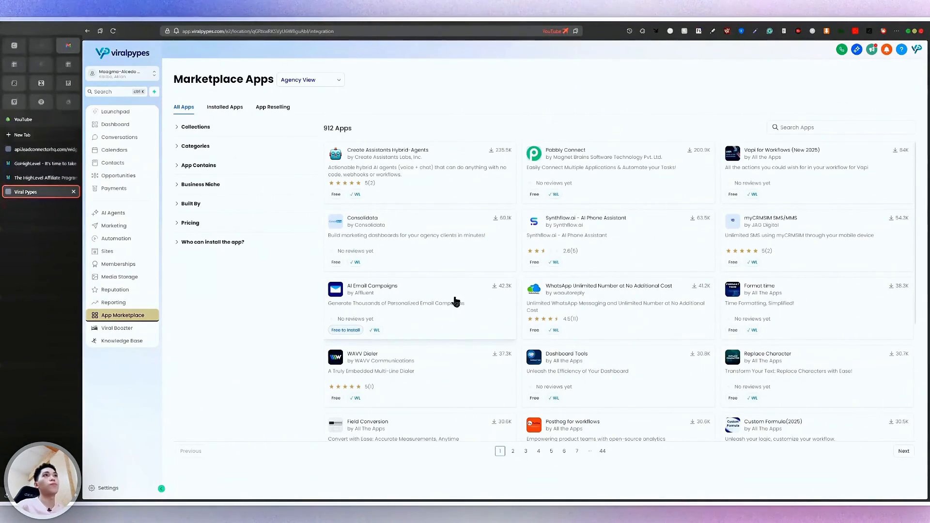
Scroll through the App Marketplace grid of apps
{"action": "scroll", "coordinate": [784, 385], "scroll_direction": "down", "scroll_amount": 4}
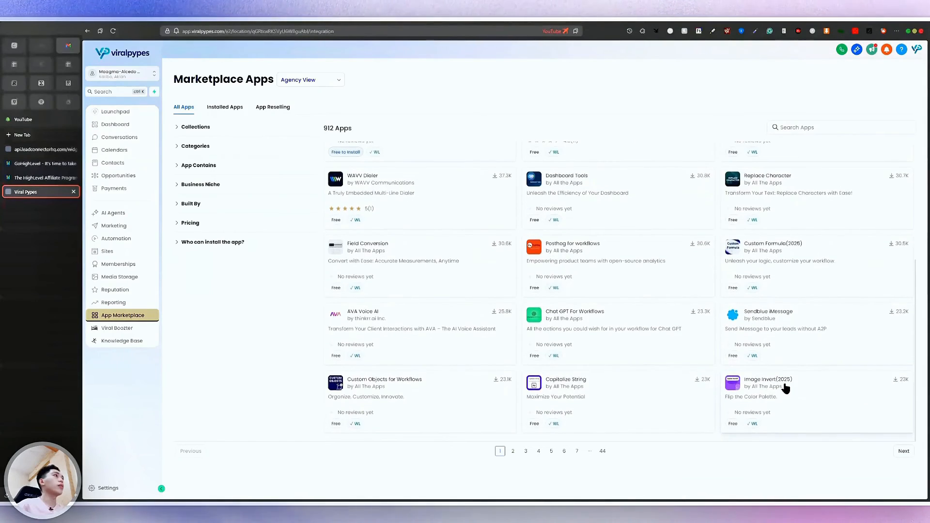
{"action": "scroll", "coordinate": [785, 388], "scroll_direction": "up", "scroll_amount": 4}
{"action": "scroll", "coordinate": [349, 238], "scroll_direction": "down", "scroll_amount": 3}
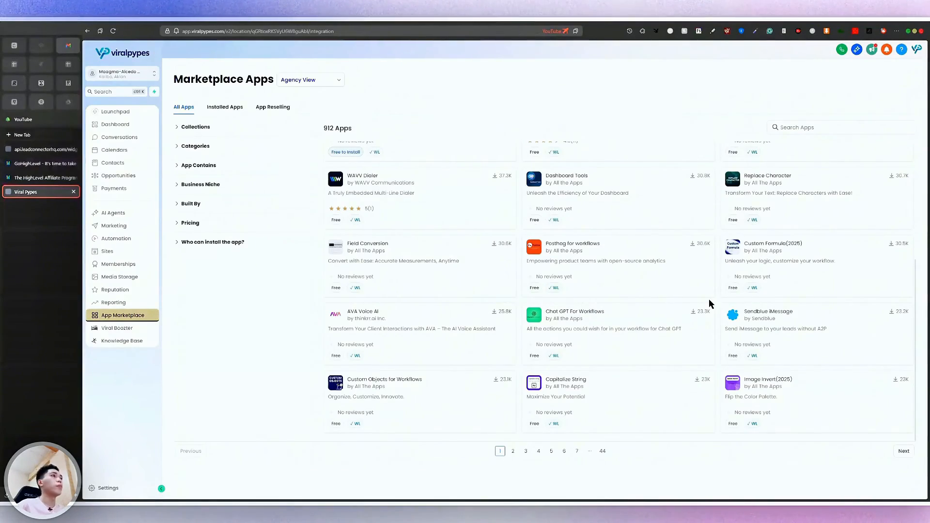
{"action": "scroll", "coordinate": [709, 300], "scroll_direction": "up", "scroll_amount": 5}
{"action": "scroll", "coordinate": [708, 298], "scroll_direction": "down", "scroll_amount": 5}
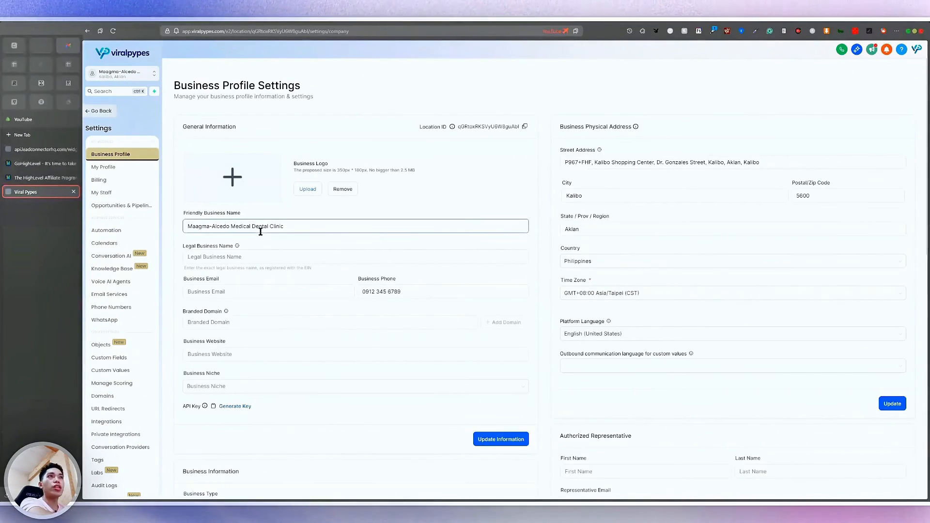
Open the Calendars page in Settings
{"action": "scroll", "coordinate": [285, 282], "scroll_direction": "down", "scroll_amount": 1}
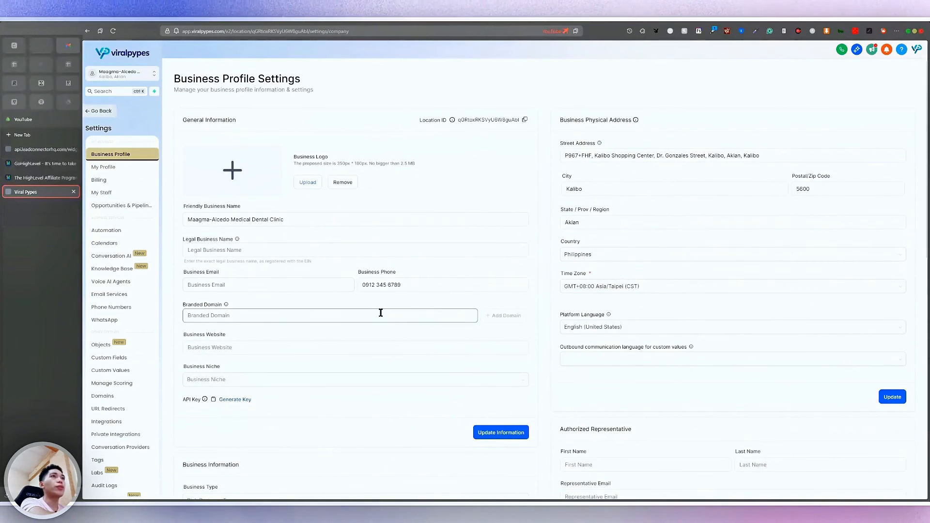
{"action": "scroll", "coordinate": [106, 253], "scroll_direction": "up", "scroll_amount": 5}
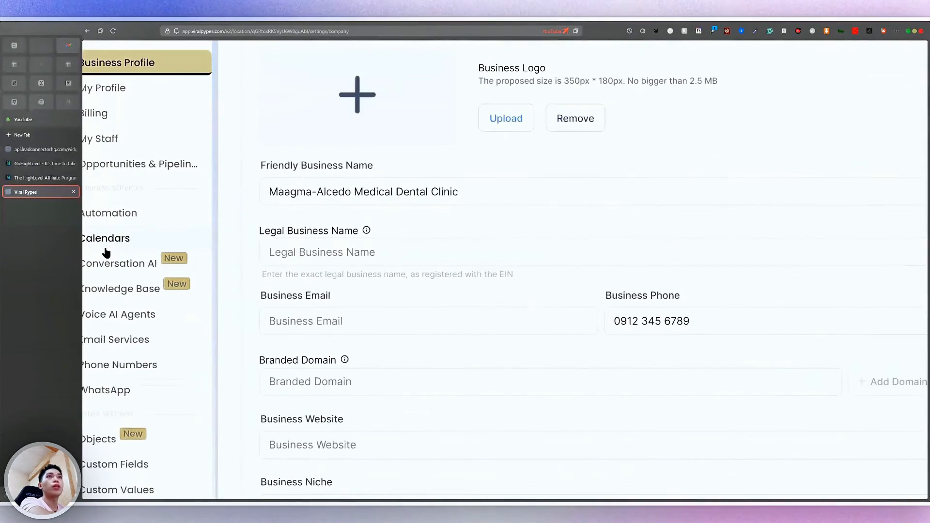
{"action": "scroll", "coordinate": [106, 253], "scroll_direction": "left", "scroll_amount": 1}
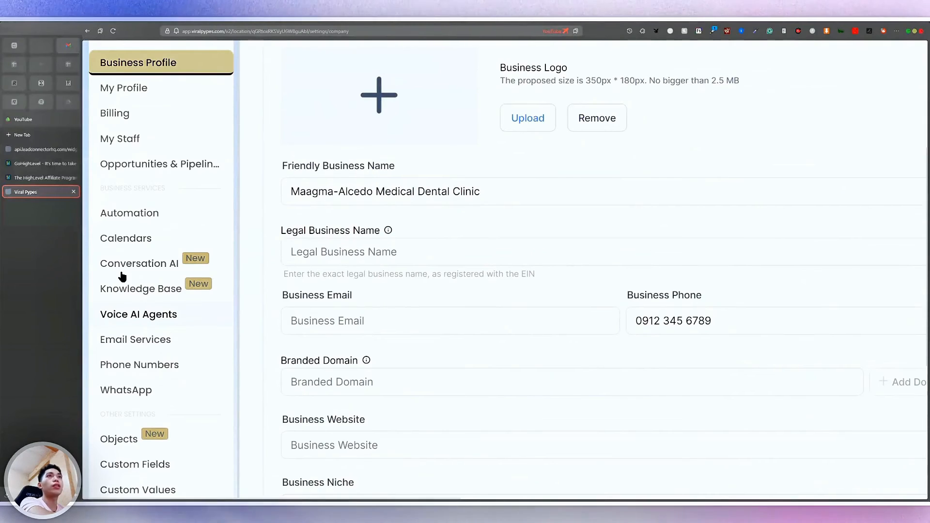
{"action": "left_click", "coordinate": [127, 239]}
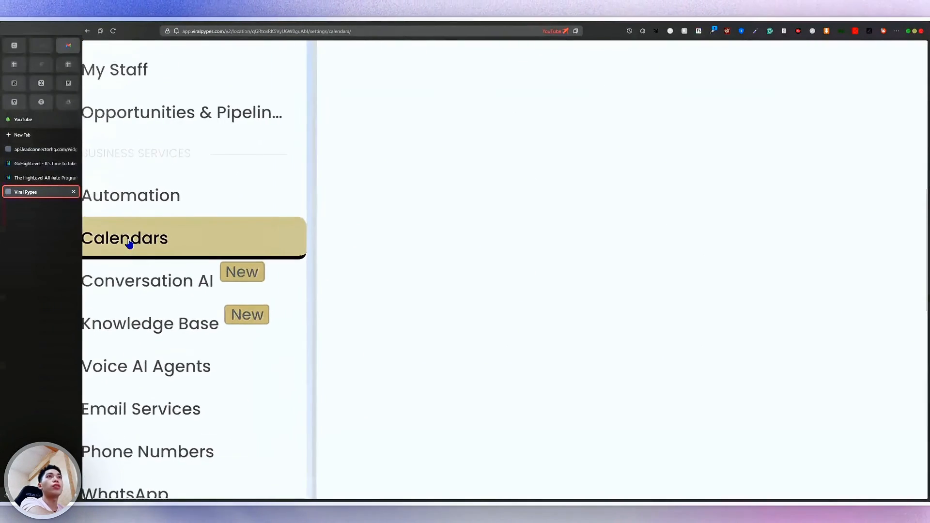
Open Email Services and review the SMTP Service page with LeadConnector as default
{"action": "scroll", "coordinate": [129, 243], "scroll_direction": "up", "scroll_amount": 2}
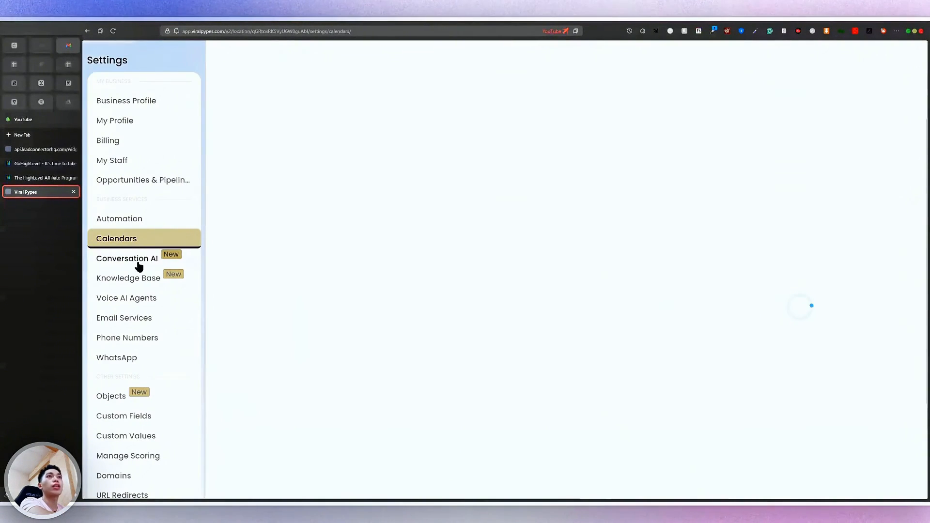
{"action": "scroll", "coordinate": [138, 263], "scroll_direction": "up", "scroll_amount": 2}
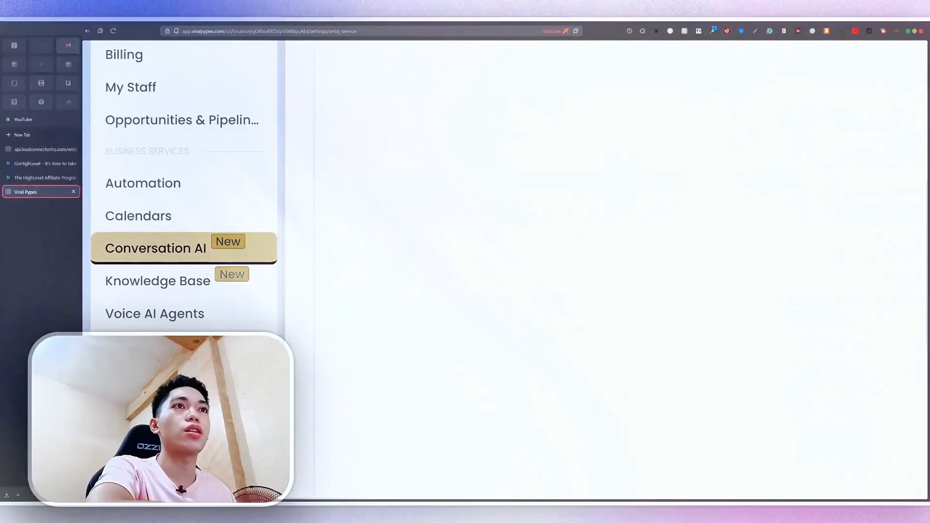
{"action": "left_click", "coordinate": [165, 349]}
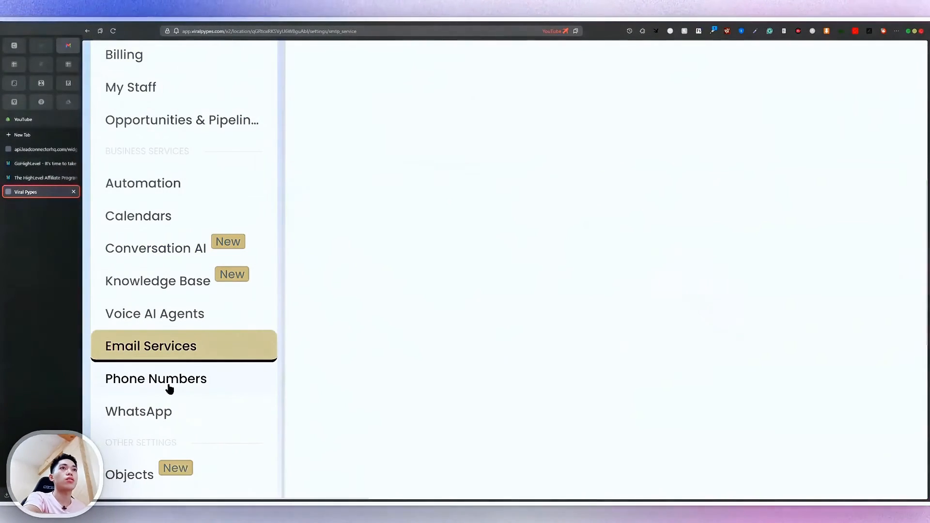
{"action": "scroll", "coordinate": [176, 420], "scroll_direction": "down", "scroll_amount": 5}
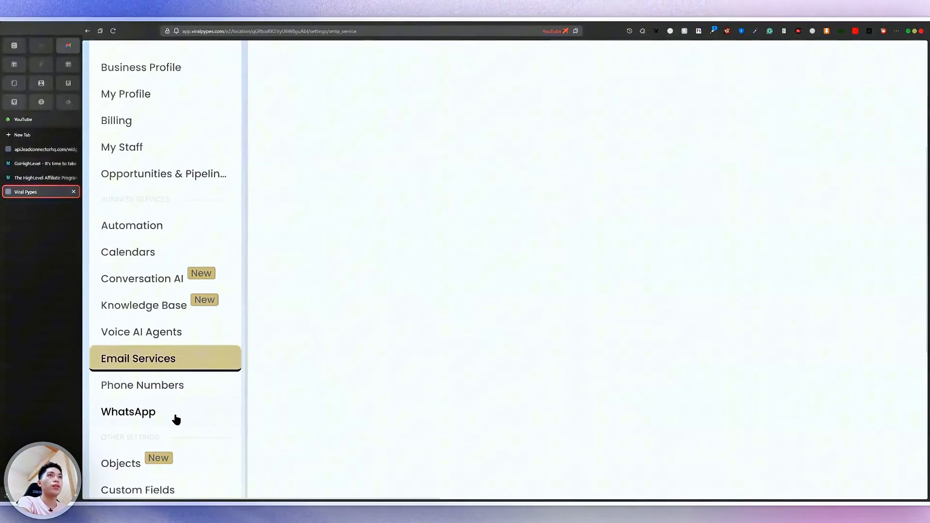
{"action": "scroll", "coordinate": [146, 296], "scroll_direction": "up", "scroll_amount": 3}
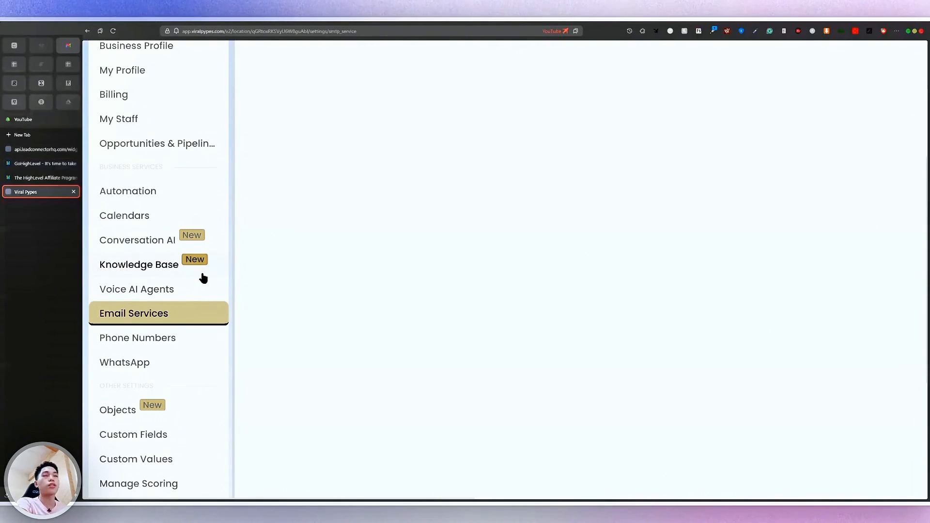
{"action": "scroll", "coordinate": [378, 209], "scroll_direction": "down", "scroll_amount": 5}
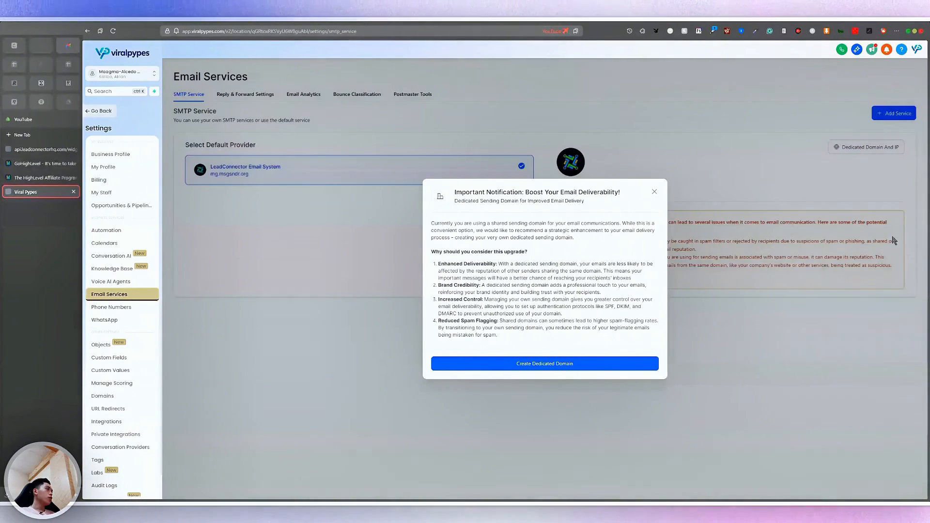
Close the Important Notification about the dedicated sending domain to reveal the SMTP Service page
{"action": "scroll", "coordinate": [535, 258], "scroll_direction": "up", "scroll_amount": 3}
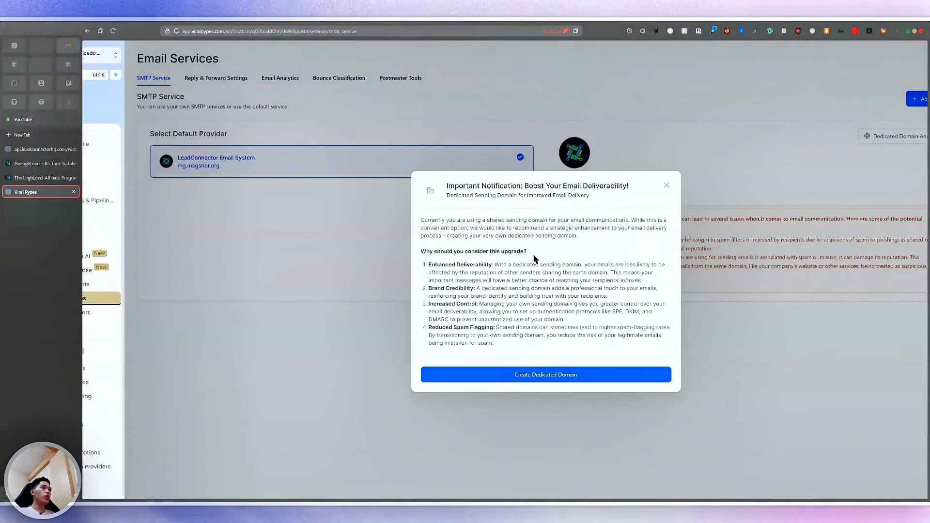
{"action": "scroll", "coordinate": [535, 259], "scroll_direction": "down", "scroll_amount": 3}
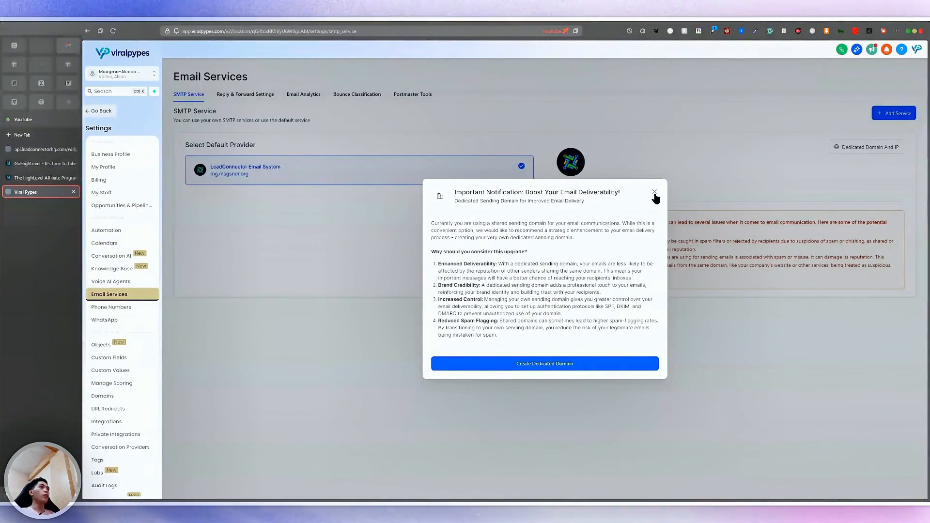
{"action": "left_click", "coordinate": [653, 192]}
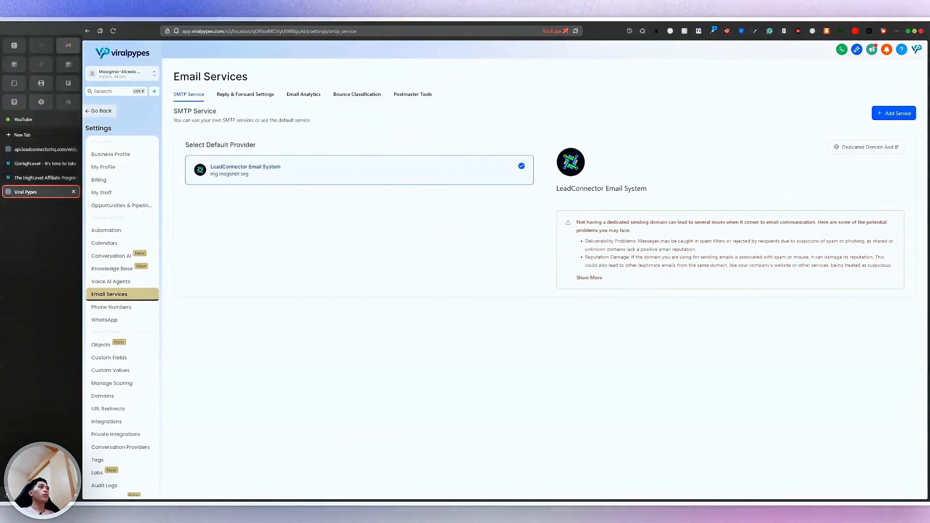